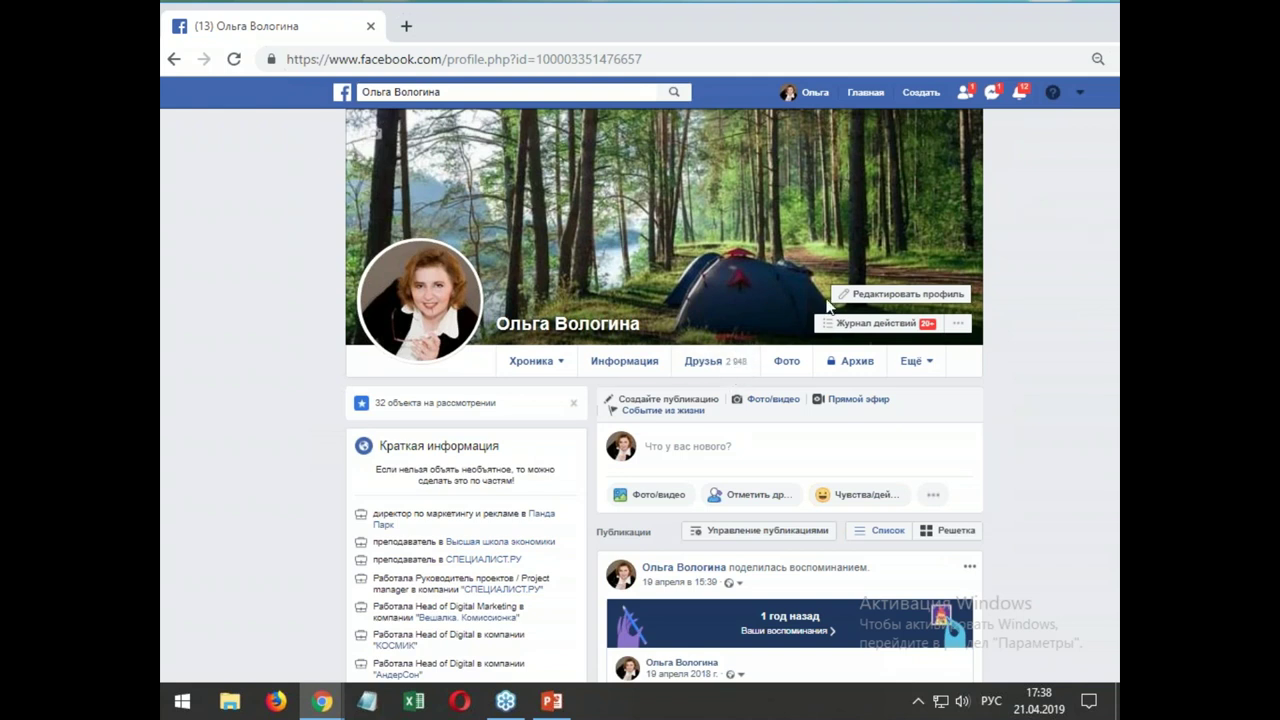
# - Start creating a new advertisement from the Facebook profile to open the Ads Manager creation page
pyautogui.click(925, 95)
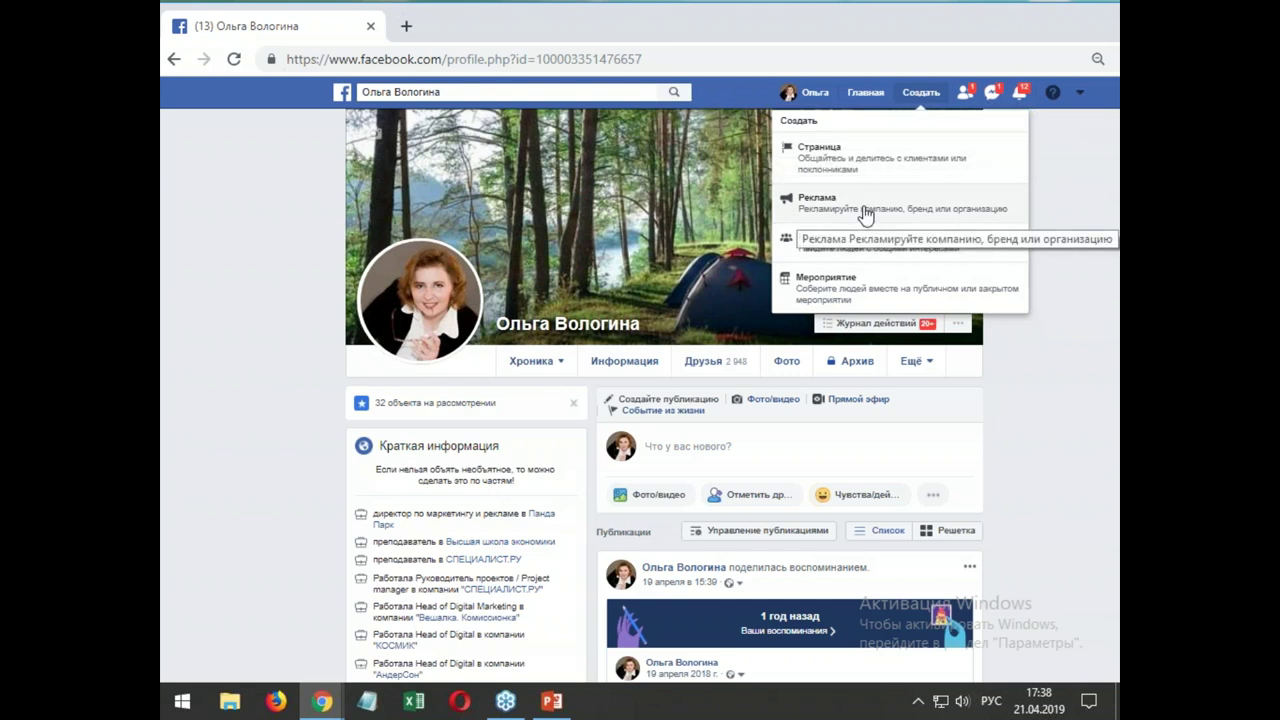
pyautogui.click(1081, 100)
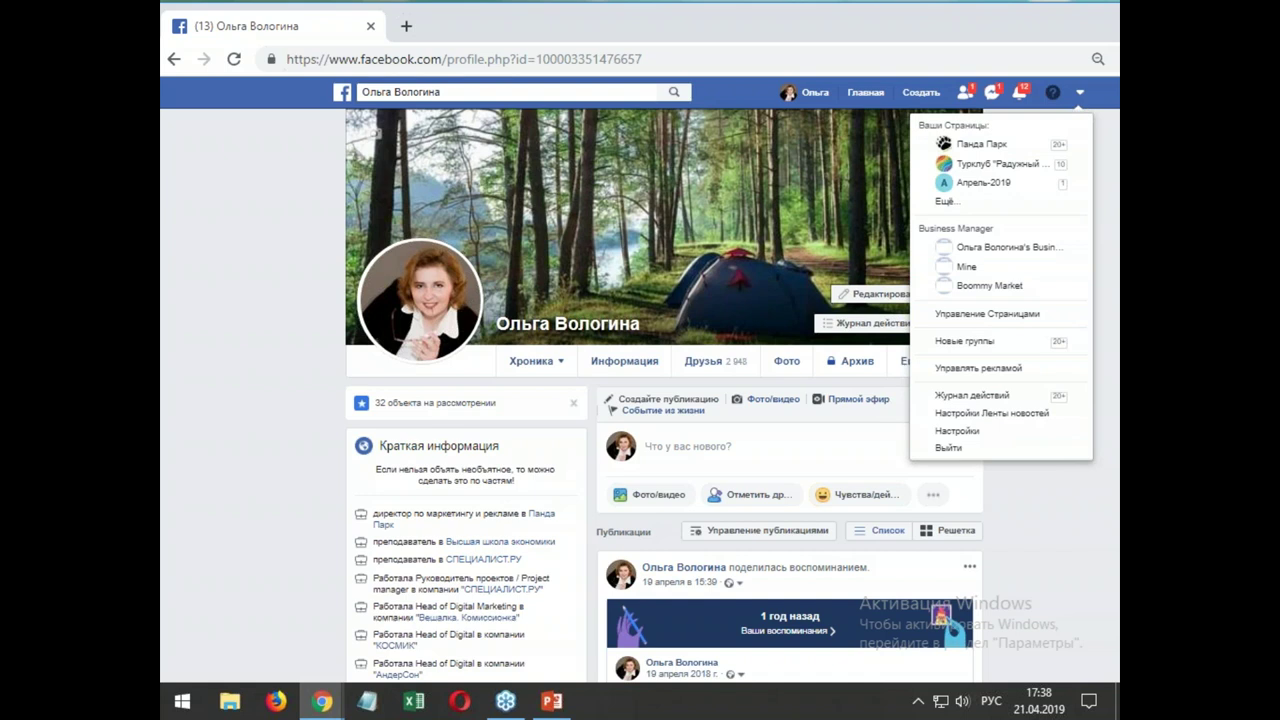
pyautogui.click(920, 93)
pyautogui.click(836, 217)
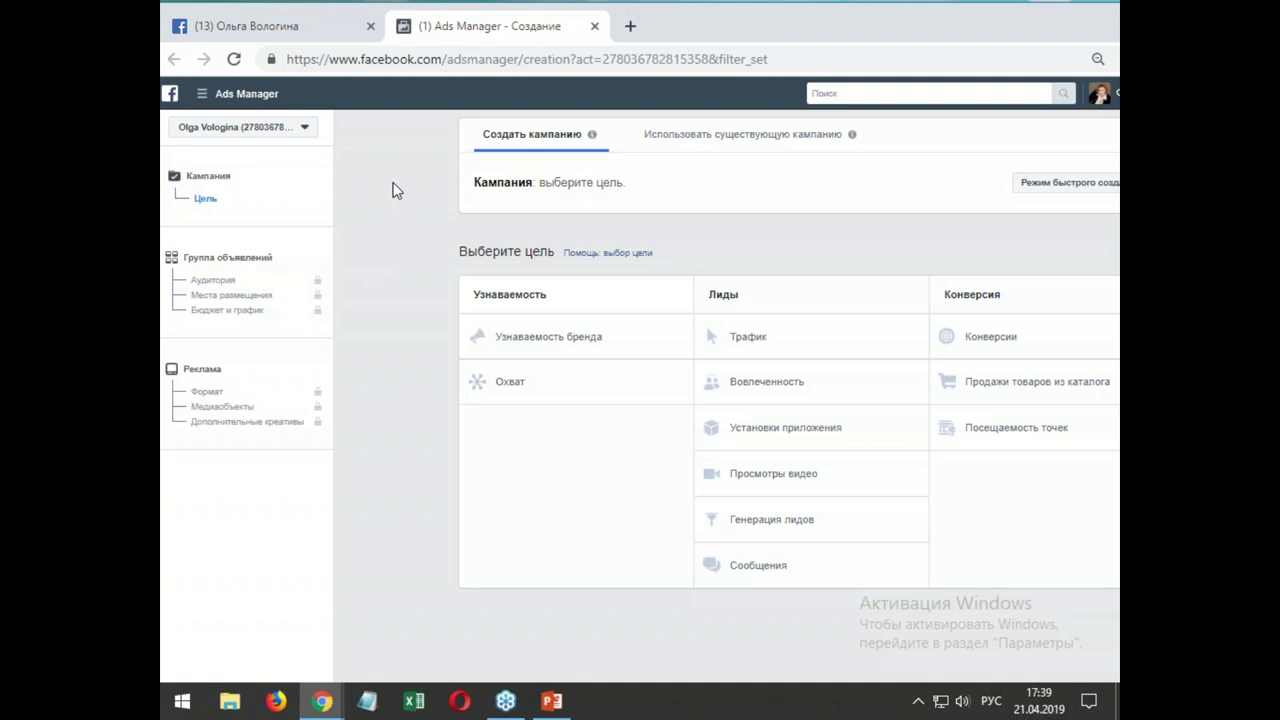
# - Open the Ads Manager campaign overview from the full list of business tools
pyautogui.click(203, 96)
pyautogui.moveTo(248, 476)
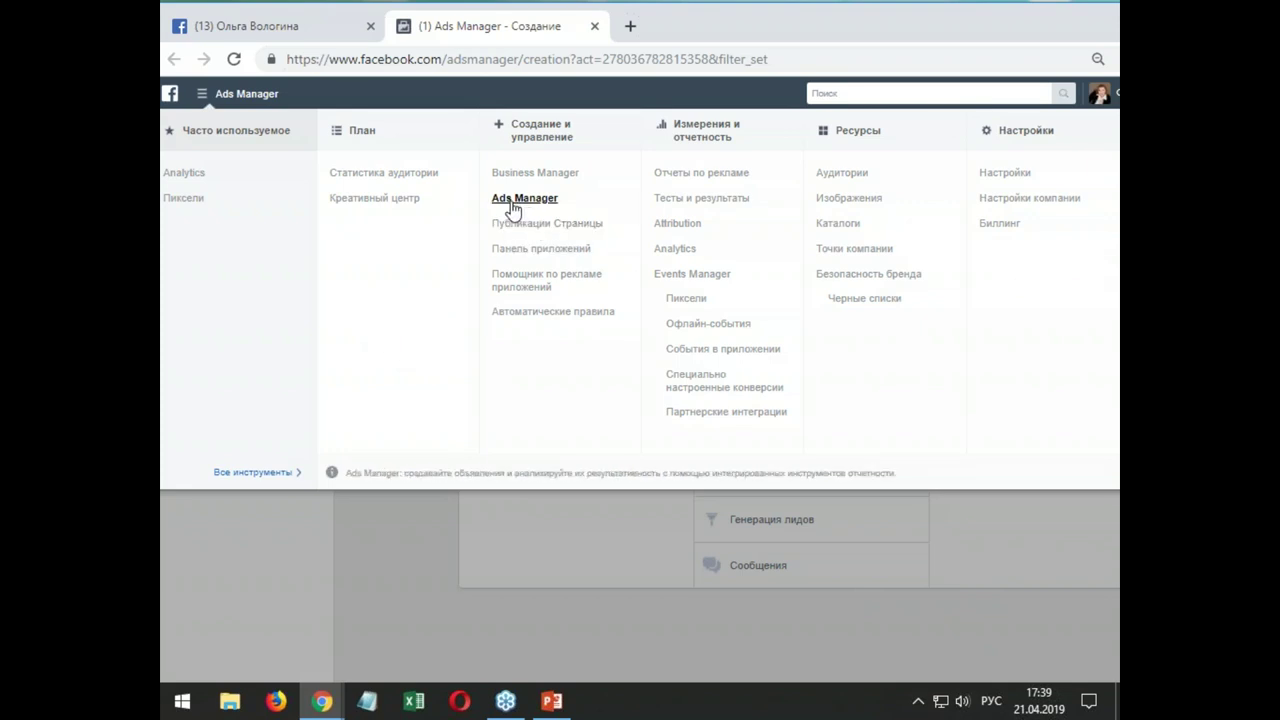
pyautogui.click(545, 206)
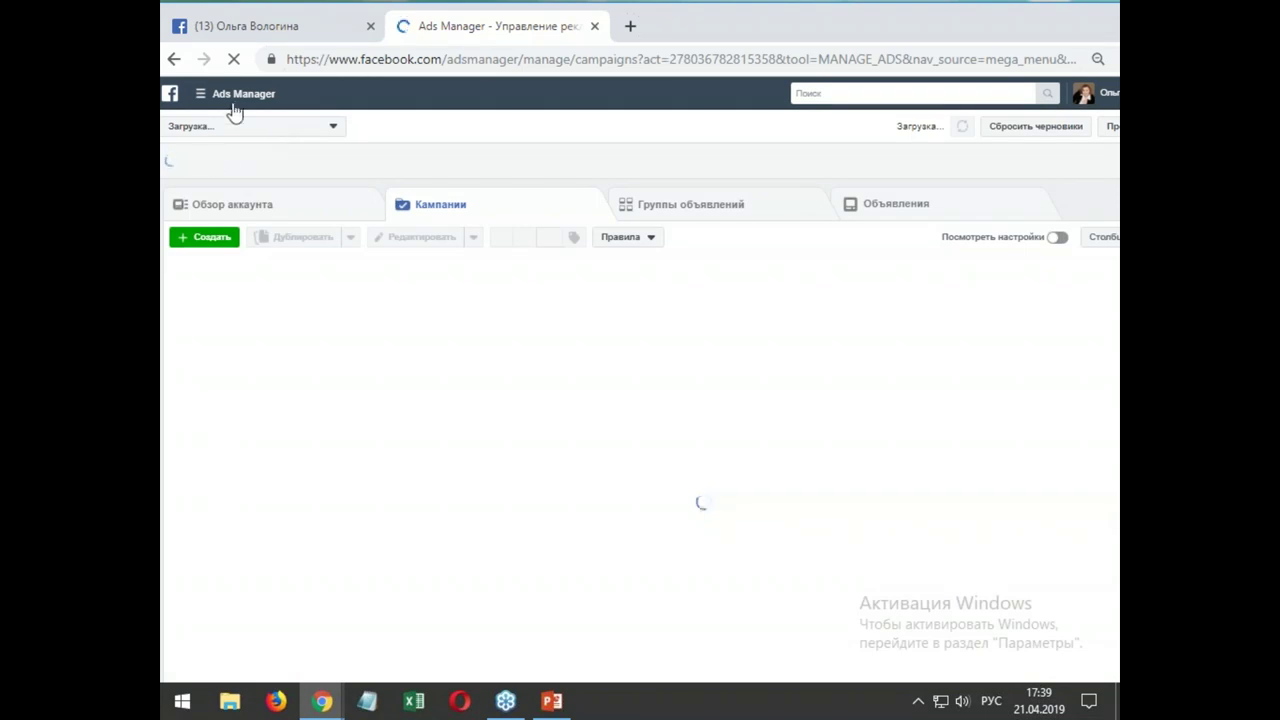
# - Reopen the campaign overview through the complete tools list to review the route to Ads Manager
pyautogui.click(201, 95)
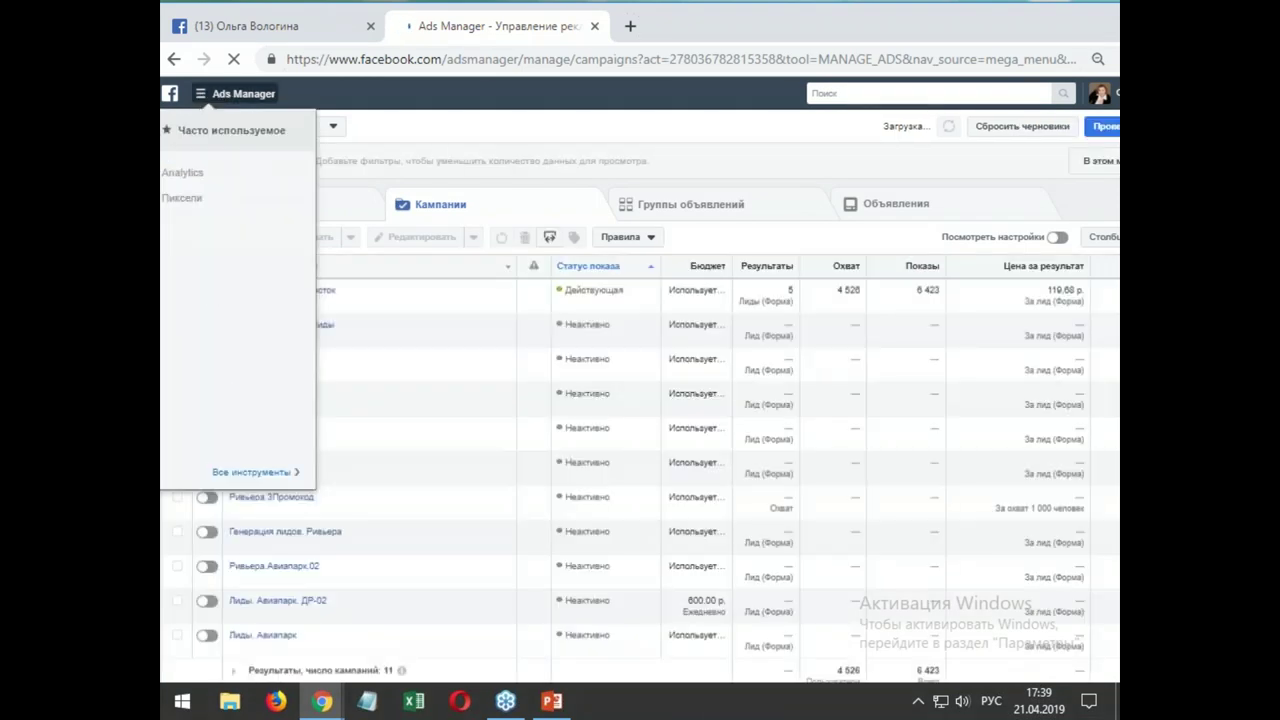
pyautogui.click(228, 470)
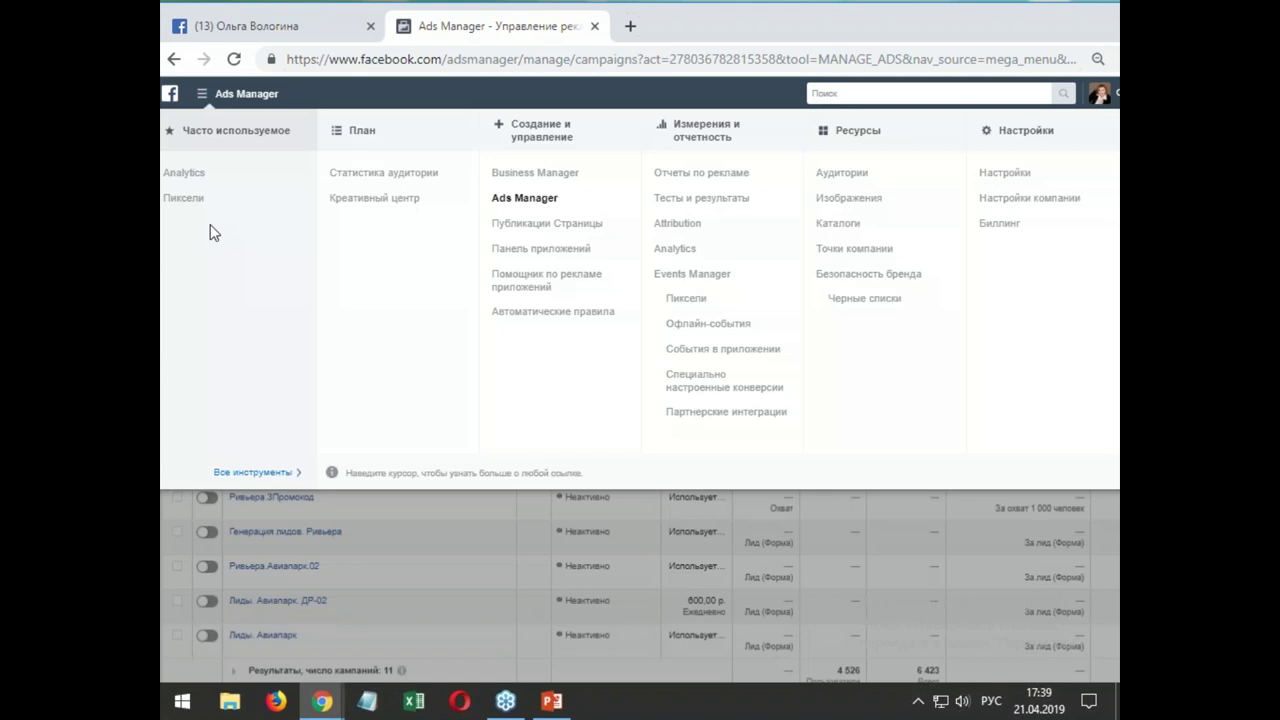
pyautogui.click(503, 198)
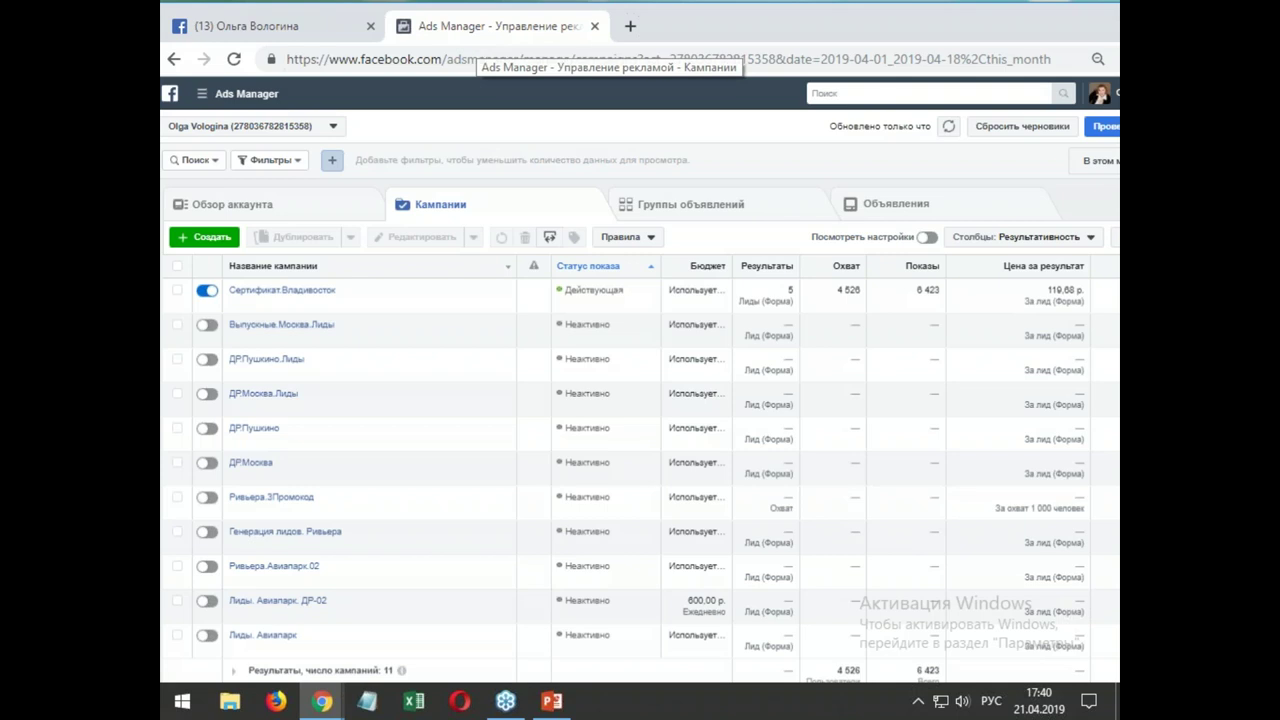
pyautogui.click(207, 102)
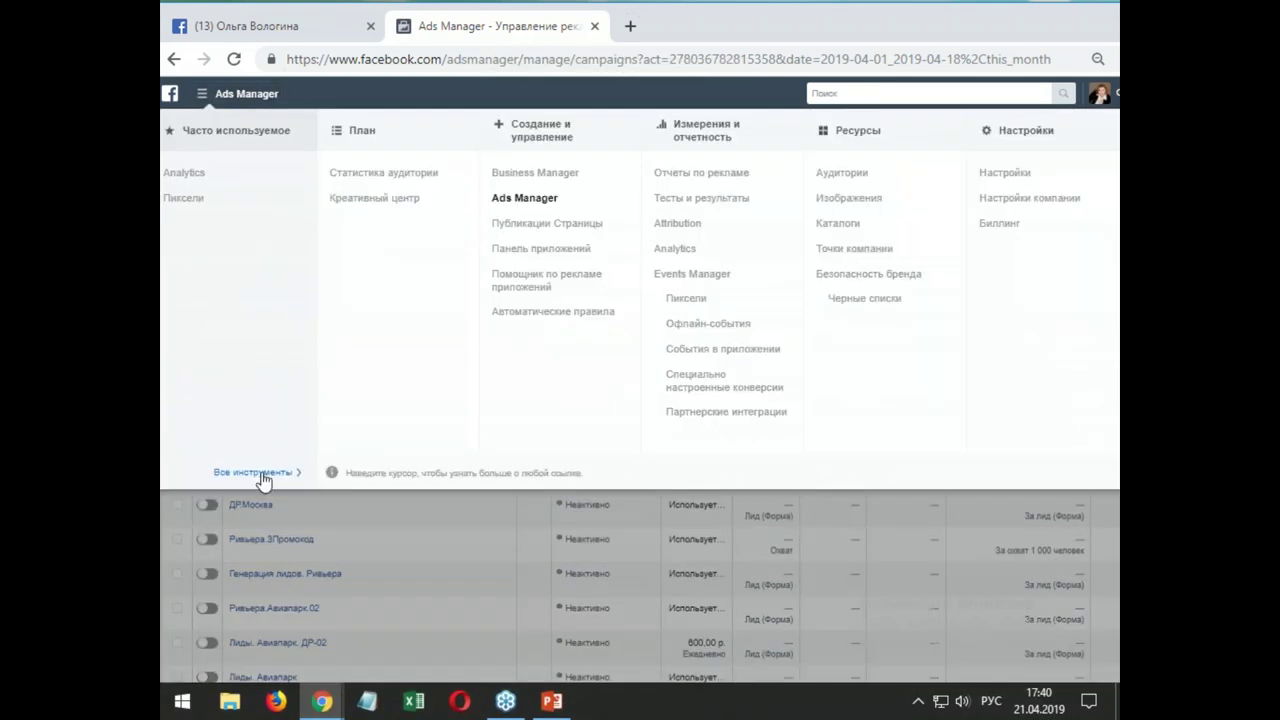
pyautogui.click(535, 205)
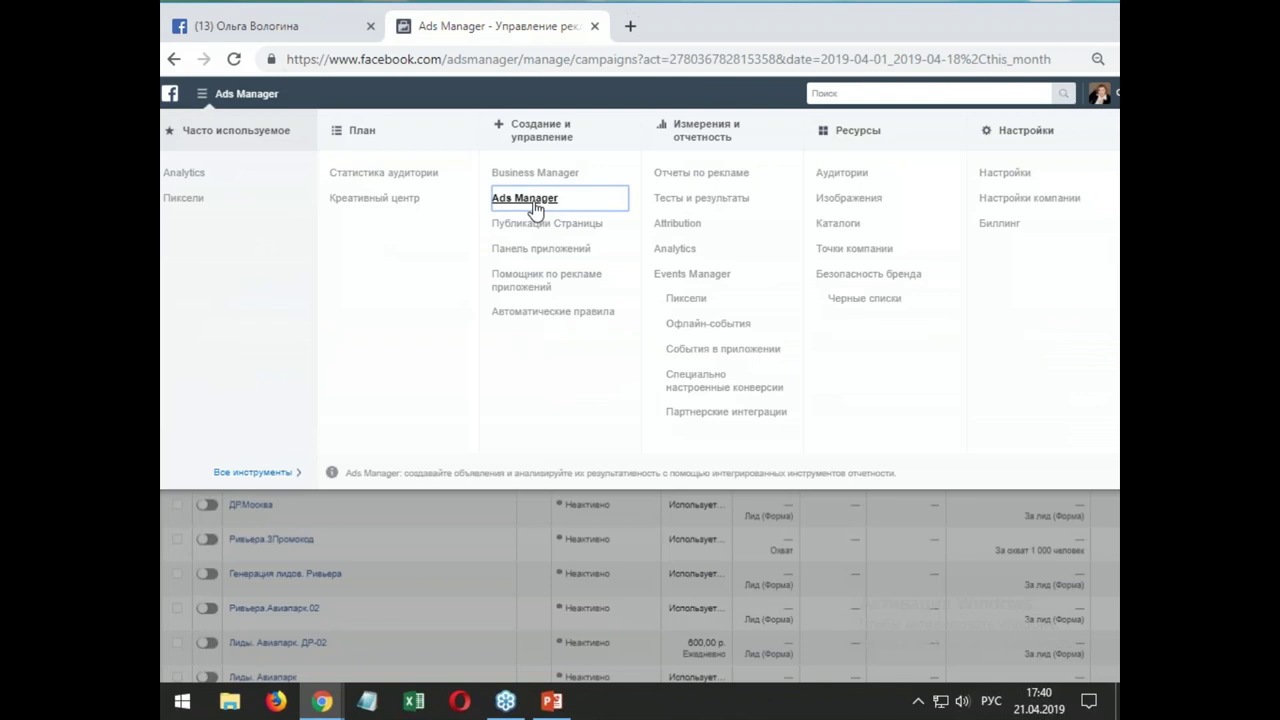
# - Create a campaign with the goal "Генерация лидов", name it "Генерация лидов1" and continue to the ad group settings
pyautogui.click(196, 279)
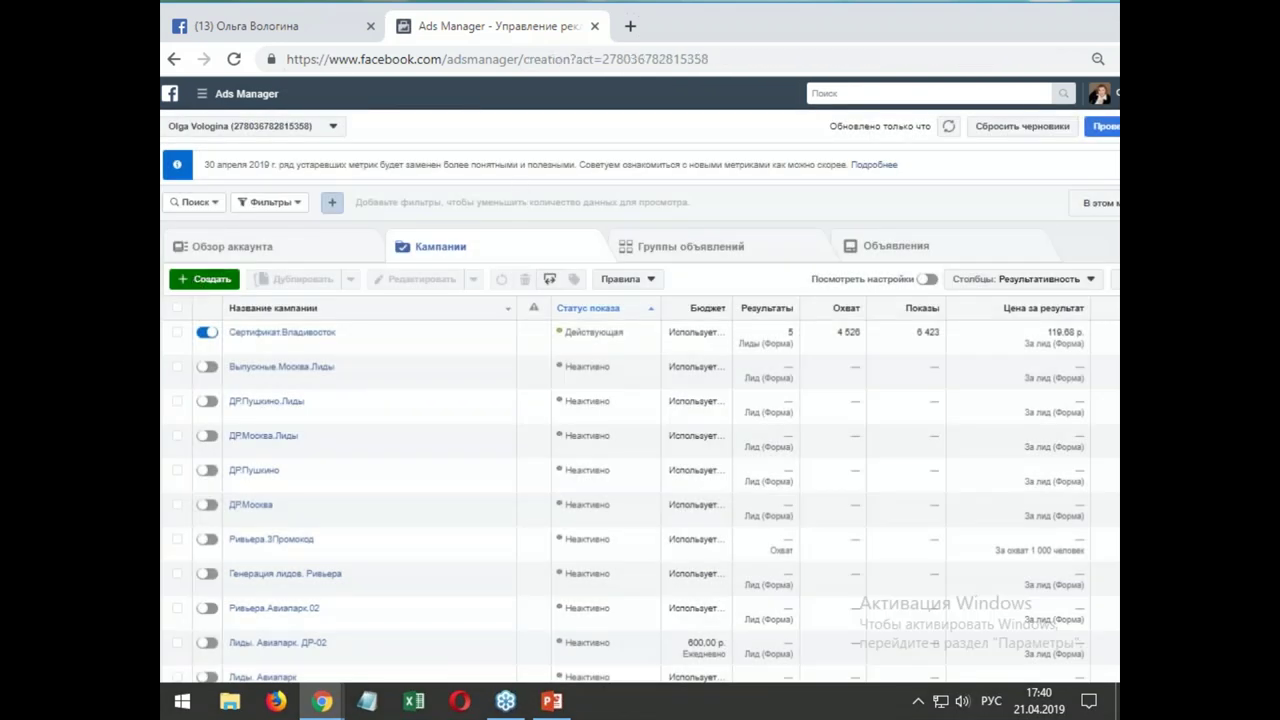
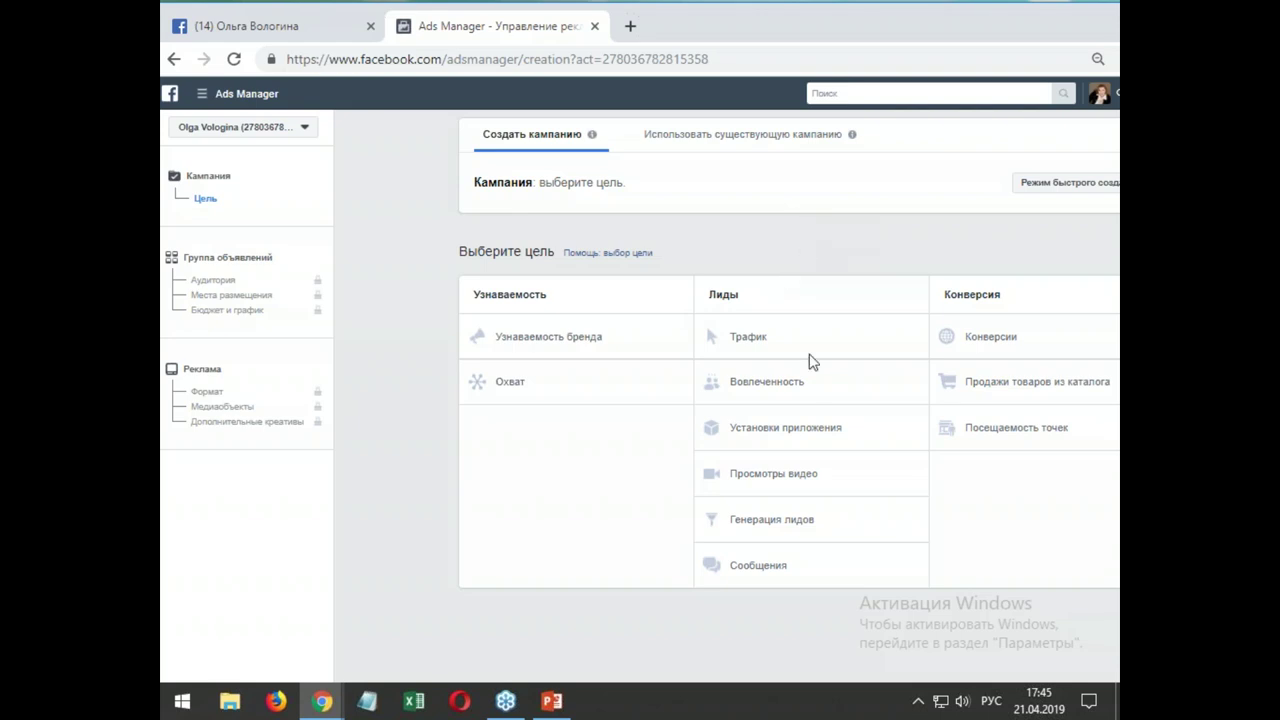
pyautogui.click(754, 529)
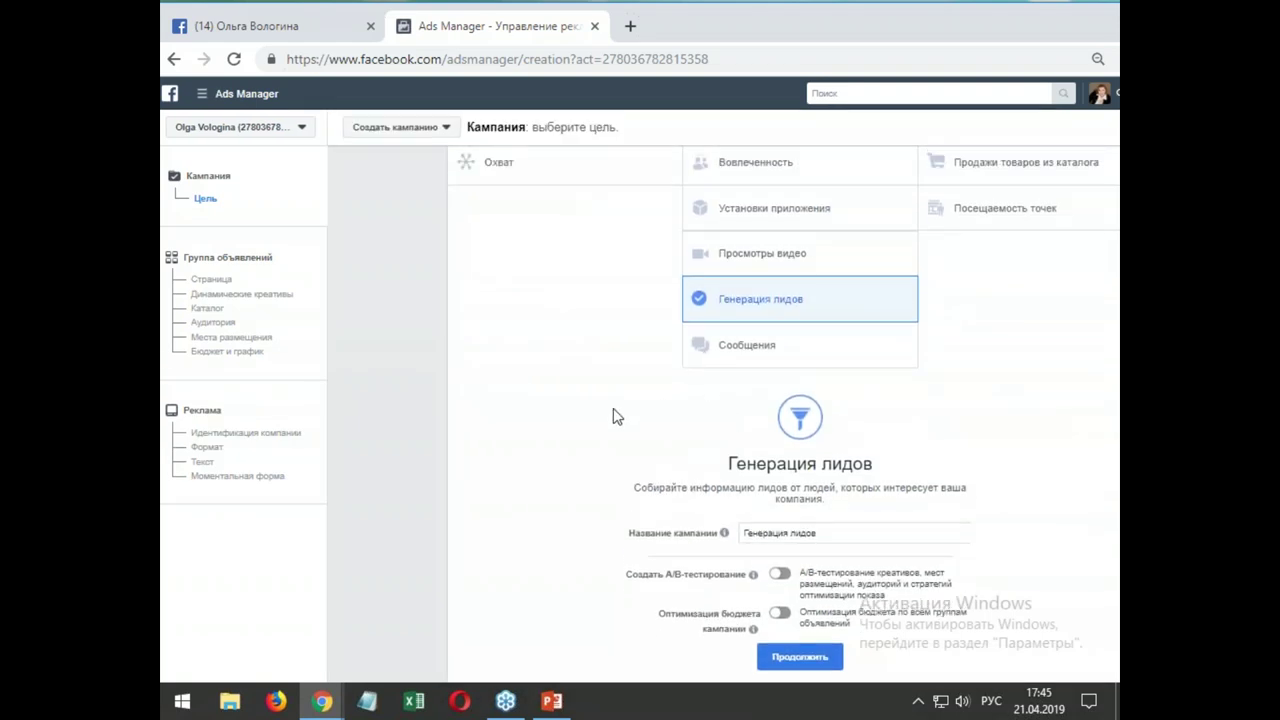
pyautogui.click(825, 533)
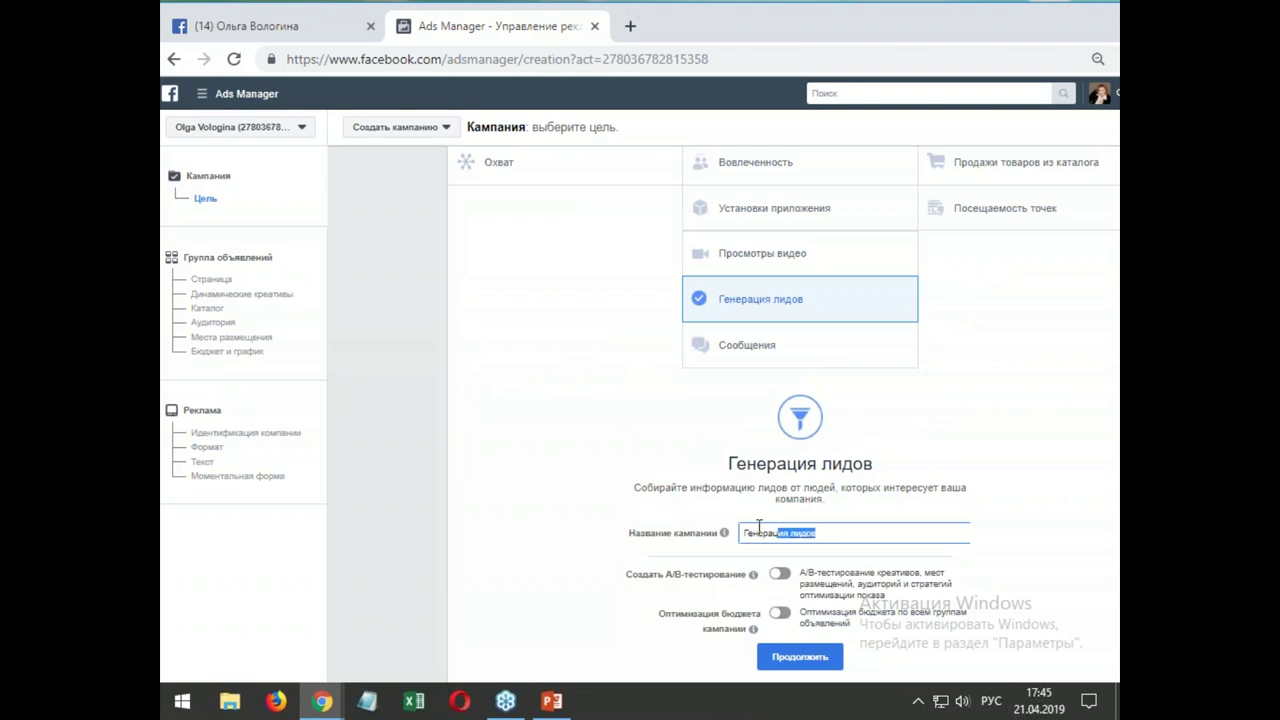
pyautogui.click(1020, 514)
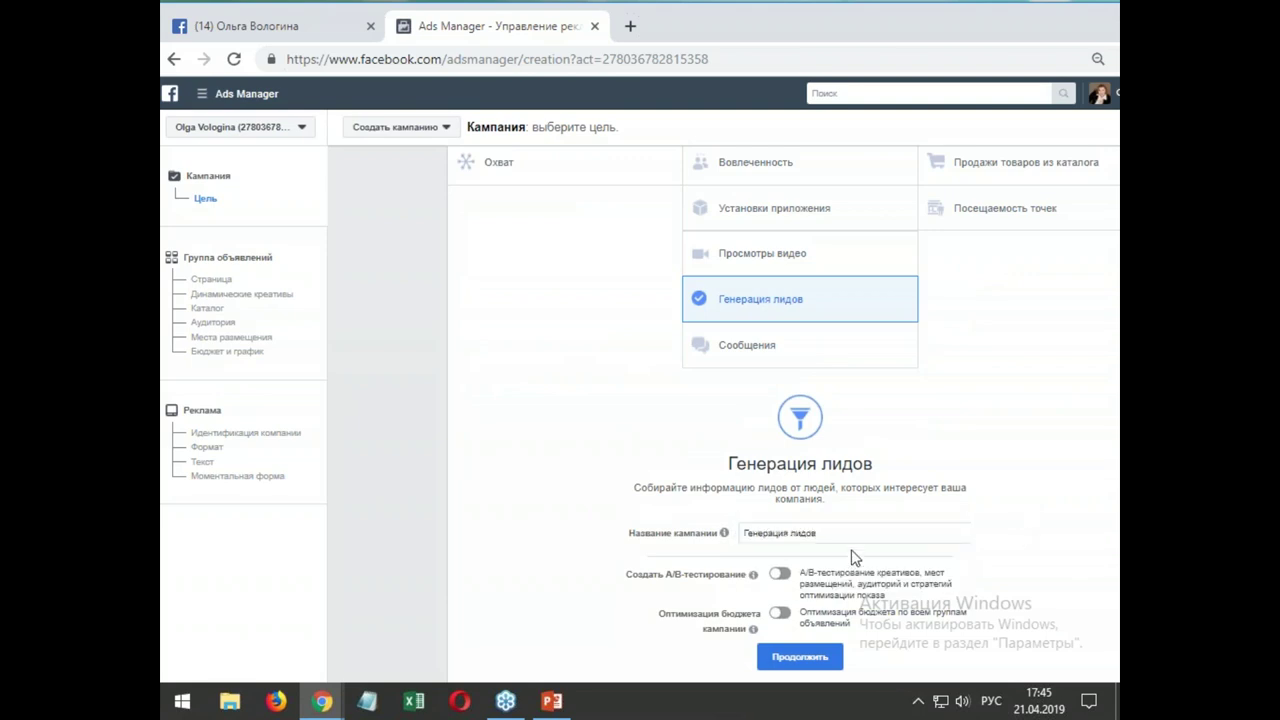
pyautogui.click(812, 534)
pyautogui.hotkey('ctrl', 'a')
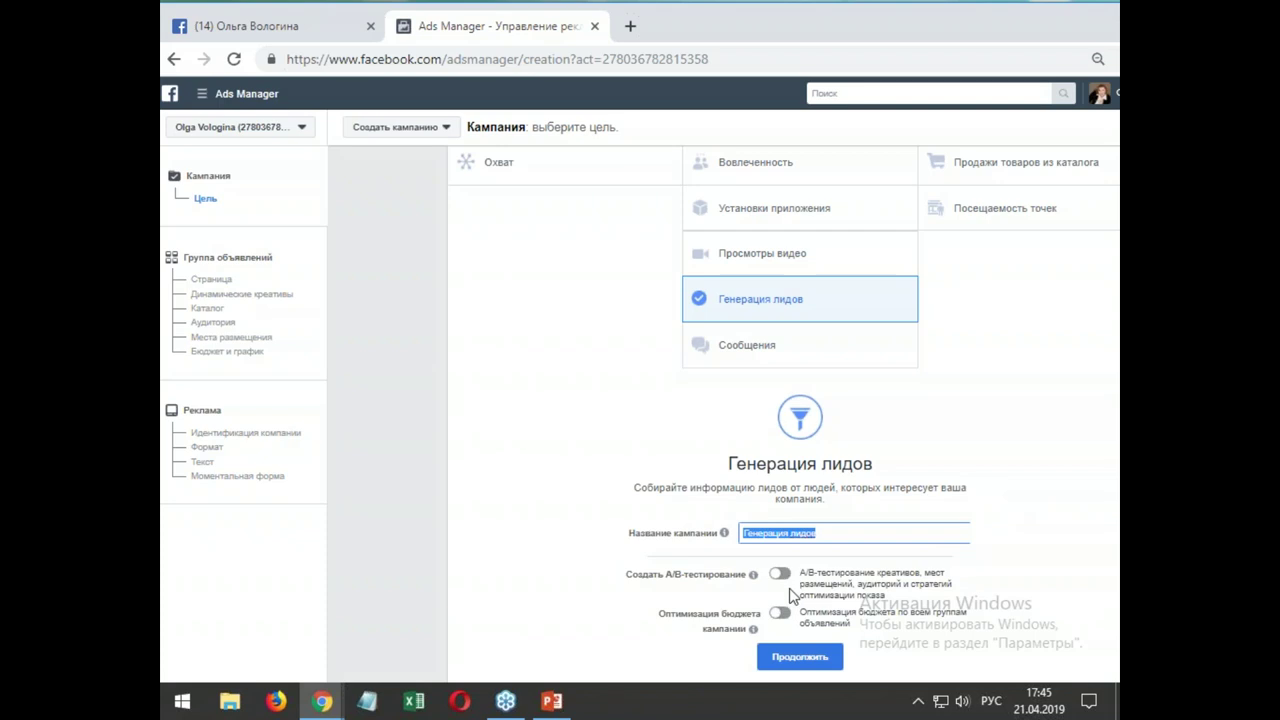
pyautogui.click(824, 534)
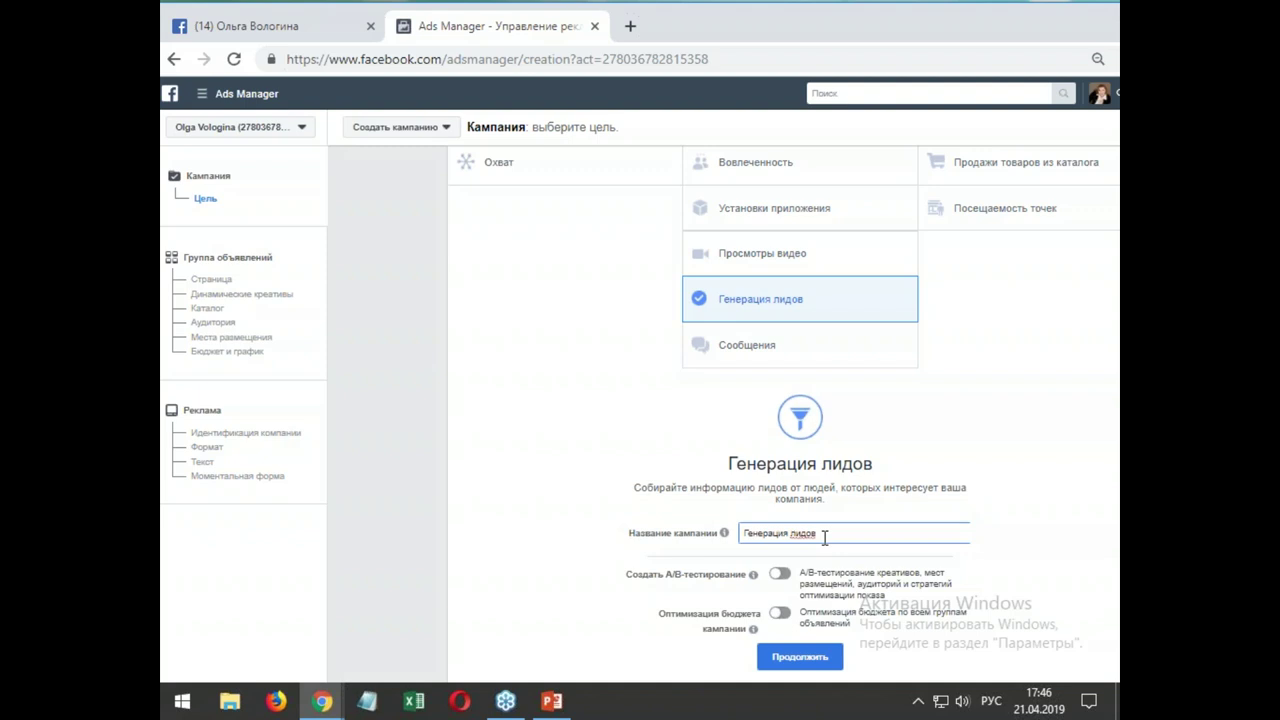
pyautogui.write('1')
pyautogui.click(786, 660)
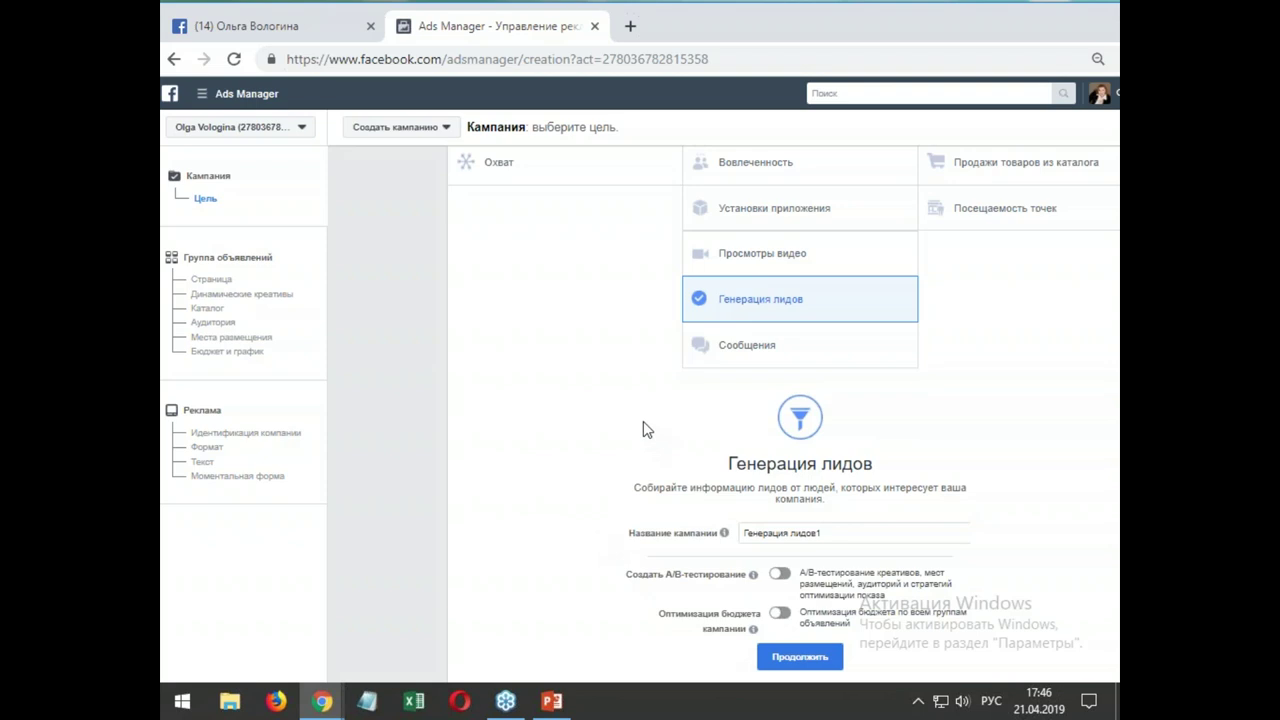
pyautogui.click(797, 657)
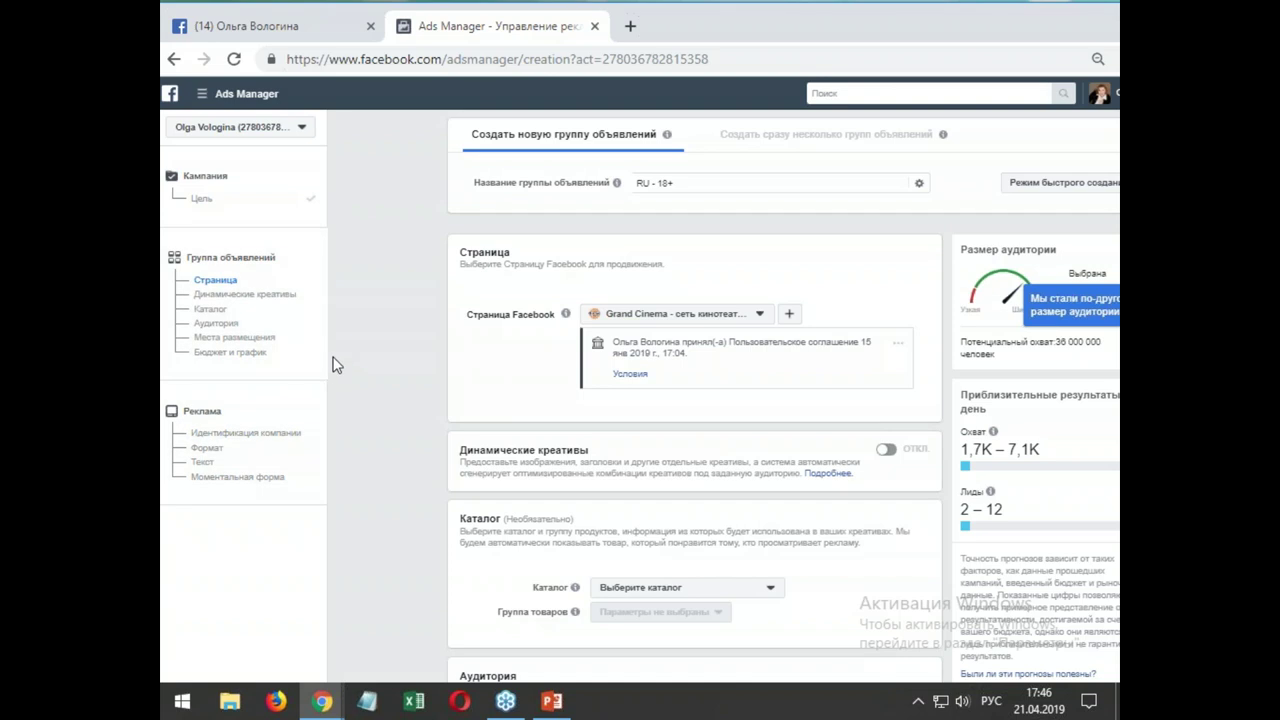
# - Choose "Панда Парк" as the Facebook page the ad group promotes
pyautogui.click(759, 315)
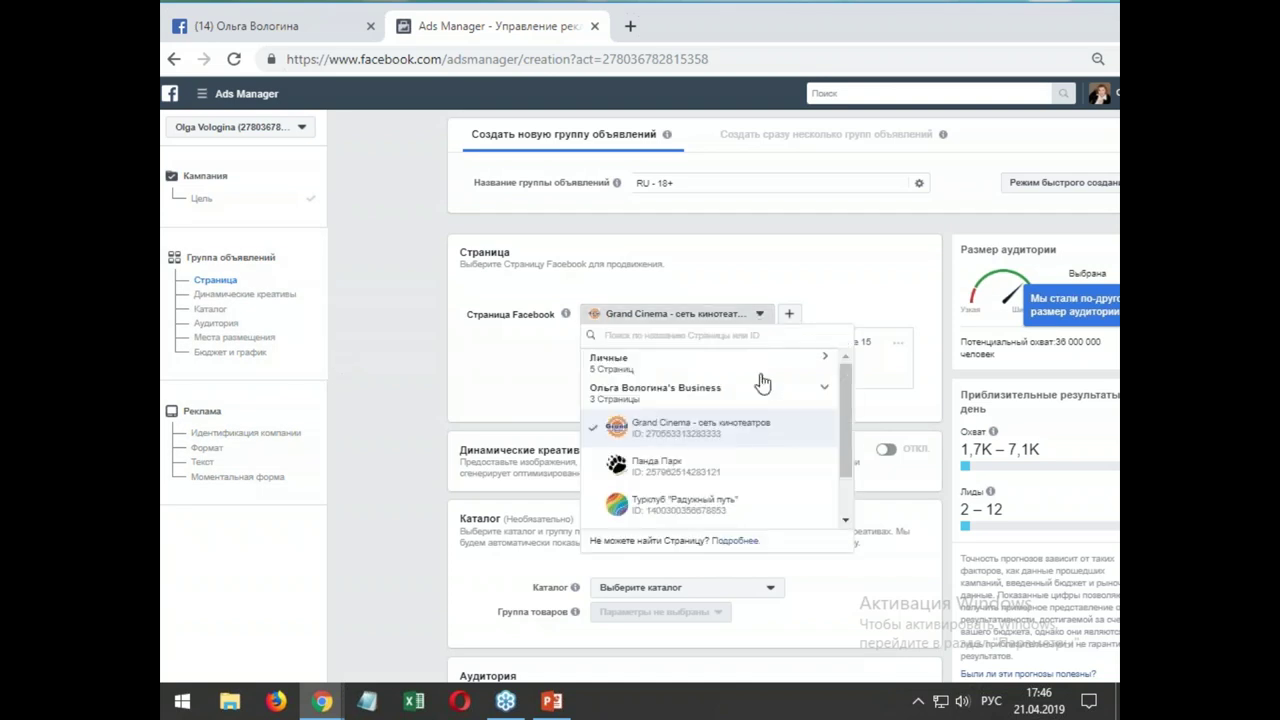
pyautogui.click(748, 467)
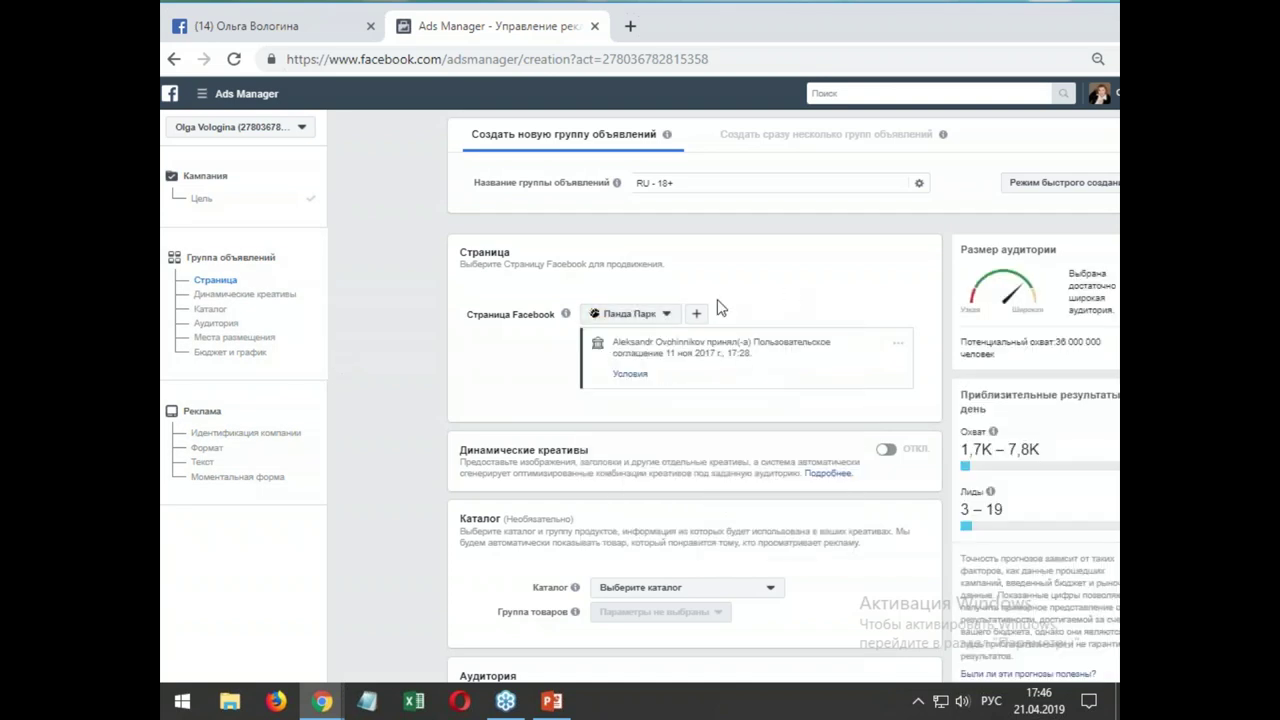
pyautogui.scroll(-1, 550, 300)
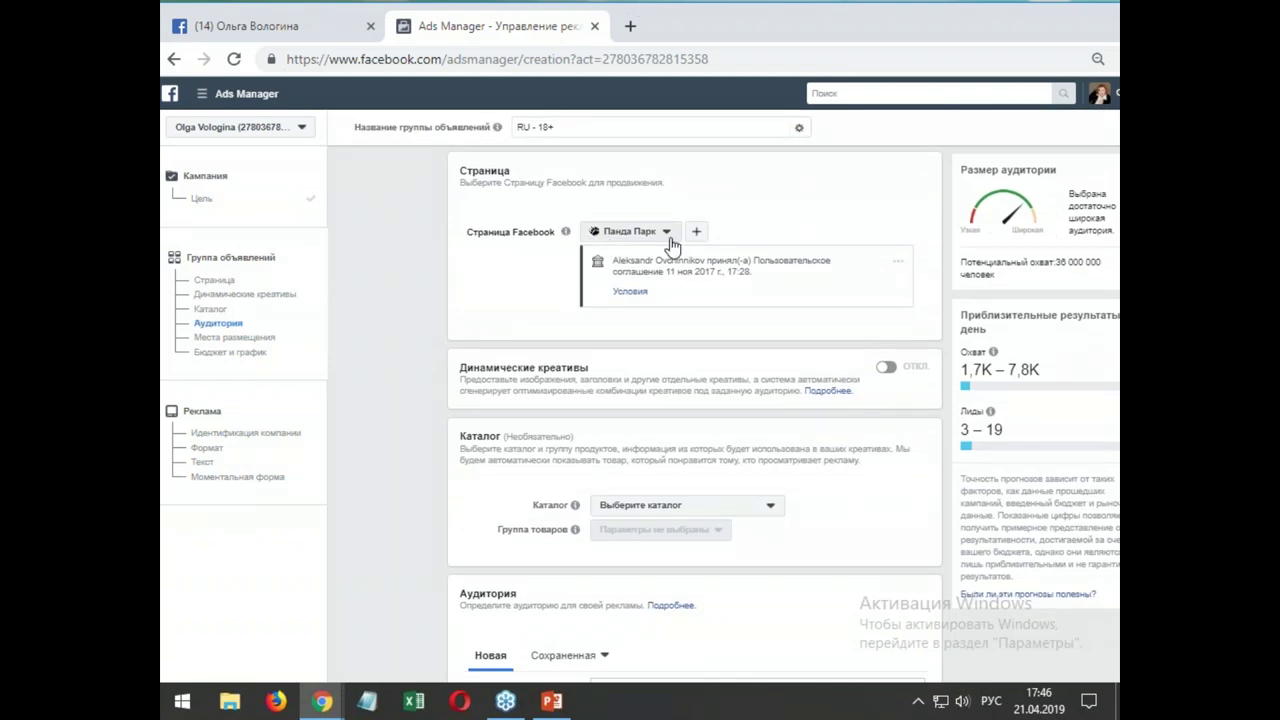
# - Rename the ad group as "генералиция лидов1"
pyautogui.click(558, 126)
pyautogui.hotkey('ctrl', 'a')
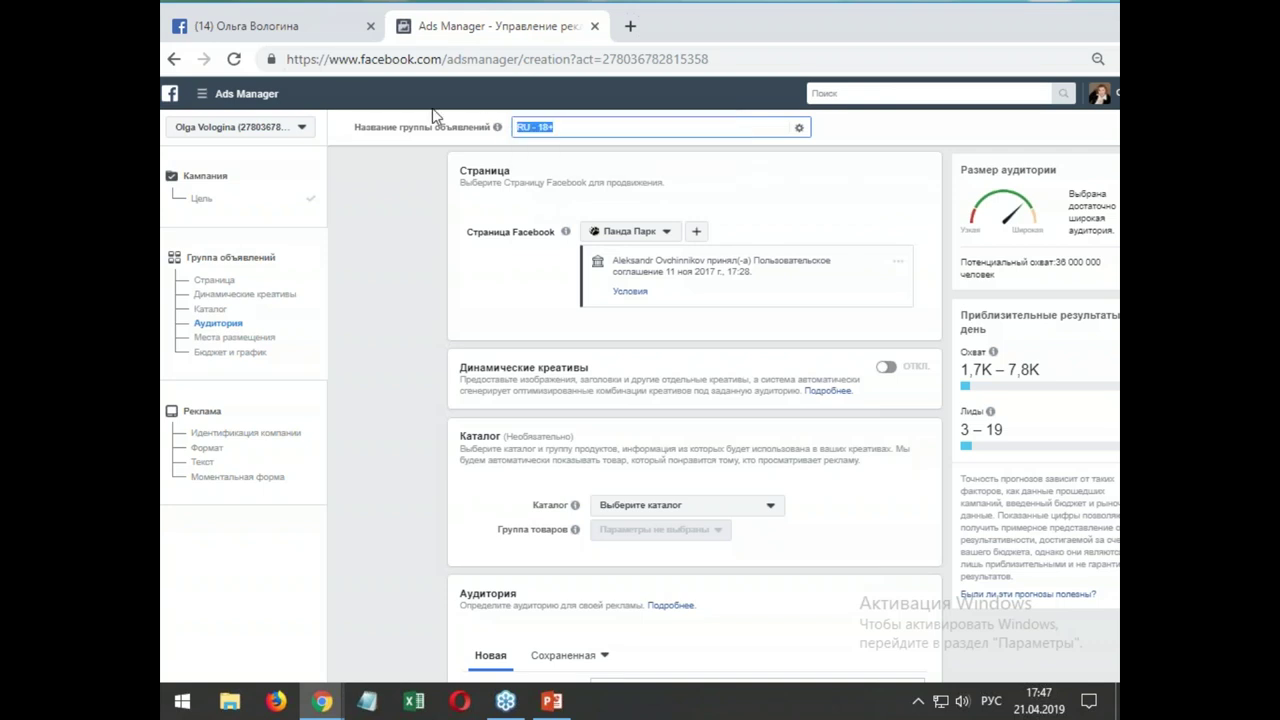
pyautogui.write('обраб')
pyautogui.press('BackSpace')
pyautogui.press('BackSpace')
pyautogui.press('BackSpace')
pyautogui.press('BackSpace')
pyautogui.press('BackSpace')
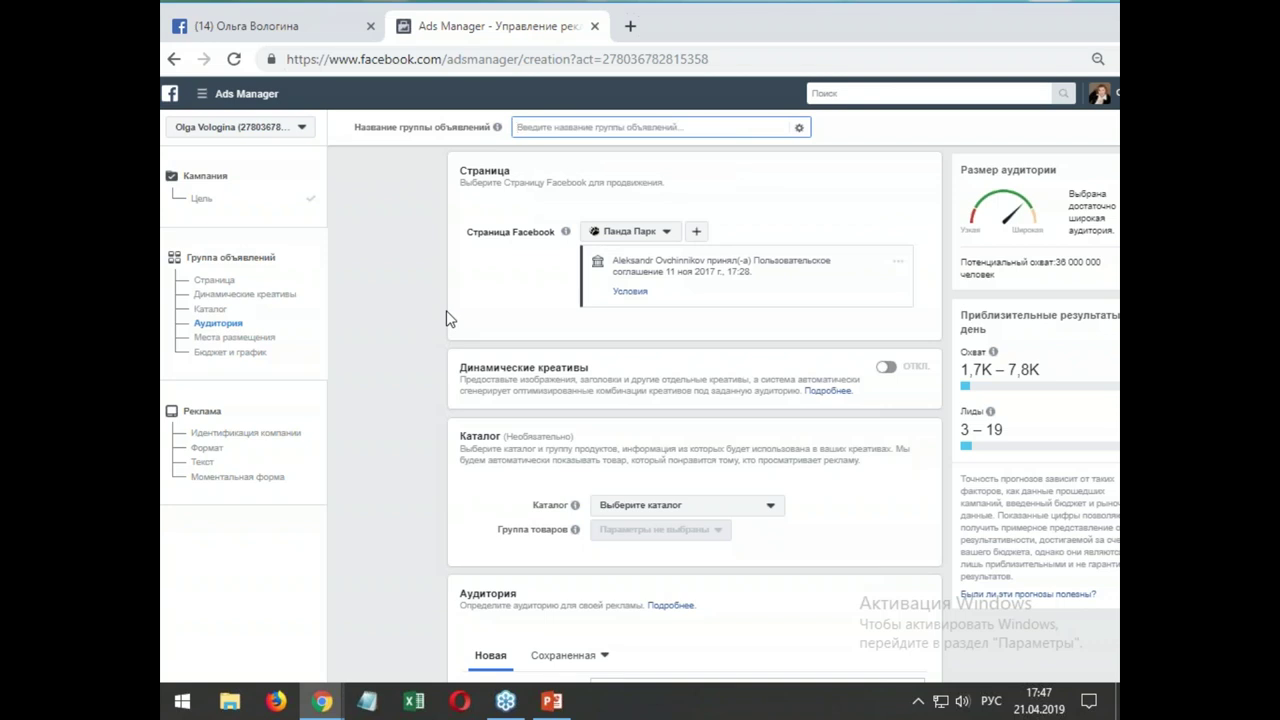
pyautogui.write('ге')
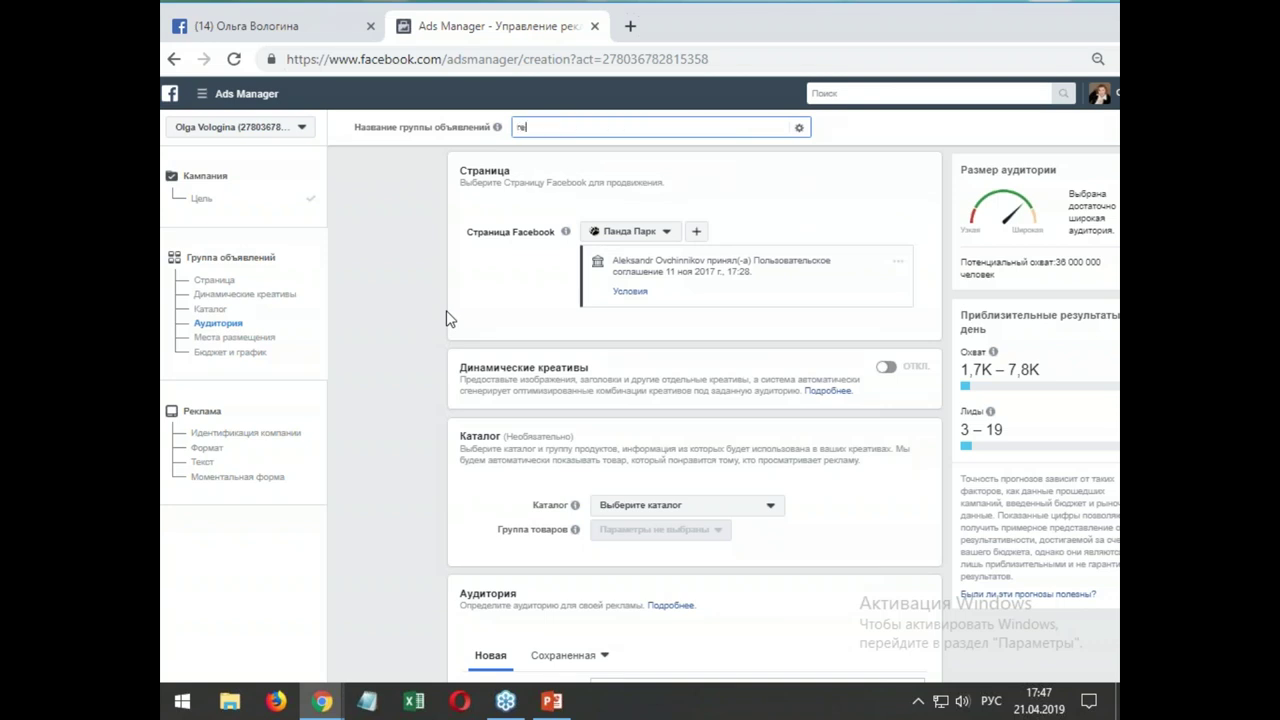
pyautogui.write('нерализция ллидо')
pyautogui.press('BackSpace')
pyautogui.press('BackSpace')
pyautogui.press('BackSpace')
pyautogui.write('идов1')
# - Set the audience location to the city "Москва, Moscow, Россия" with a radius of 18 km
pyautogui.scroll(-1, 405, 345)
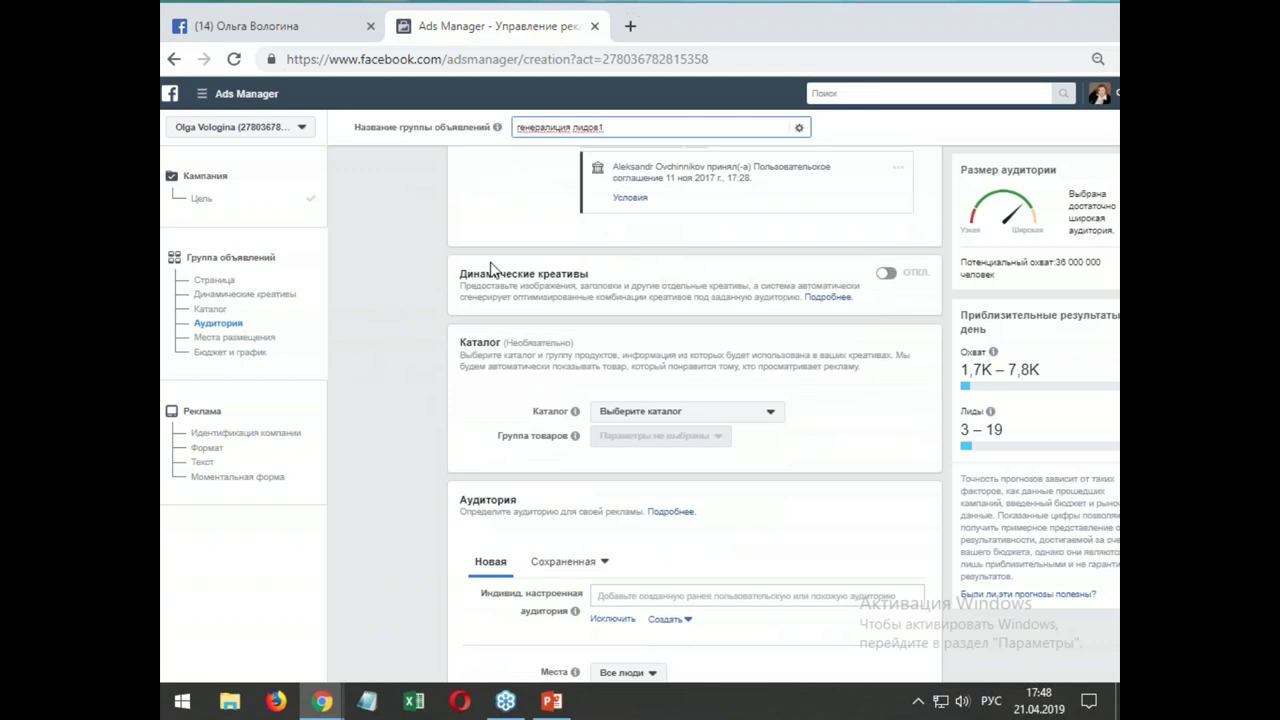
pyautogui.scroll(-1, 446, 282)
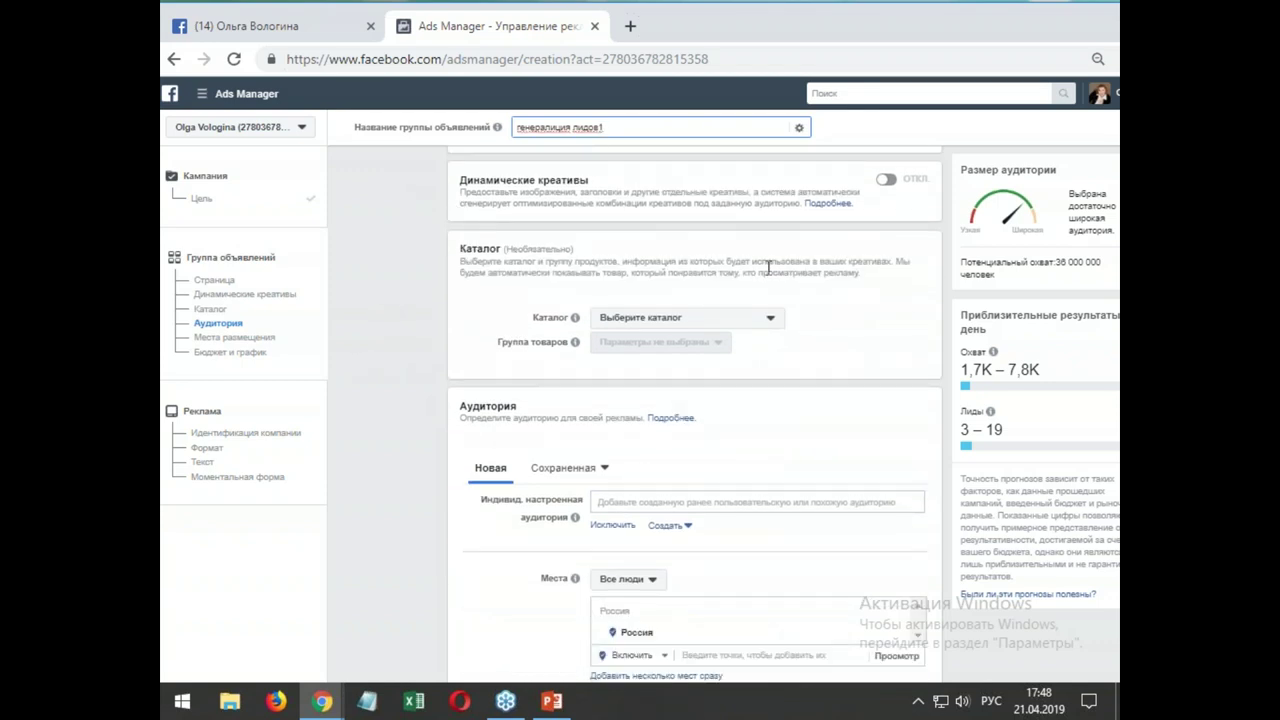
pyautogui.scroll(-2, 768, 268)
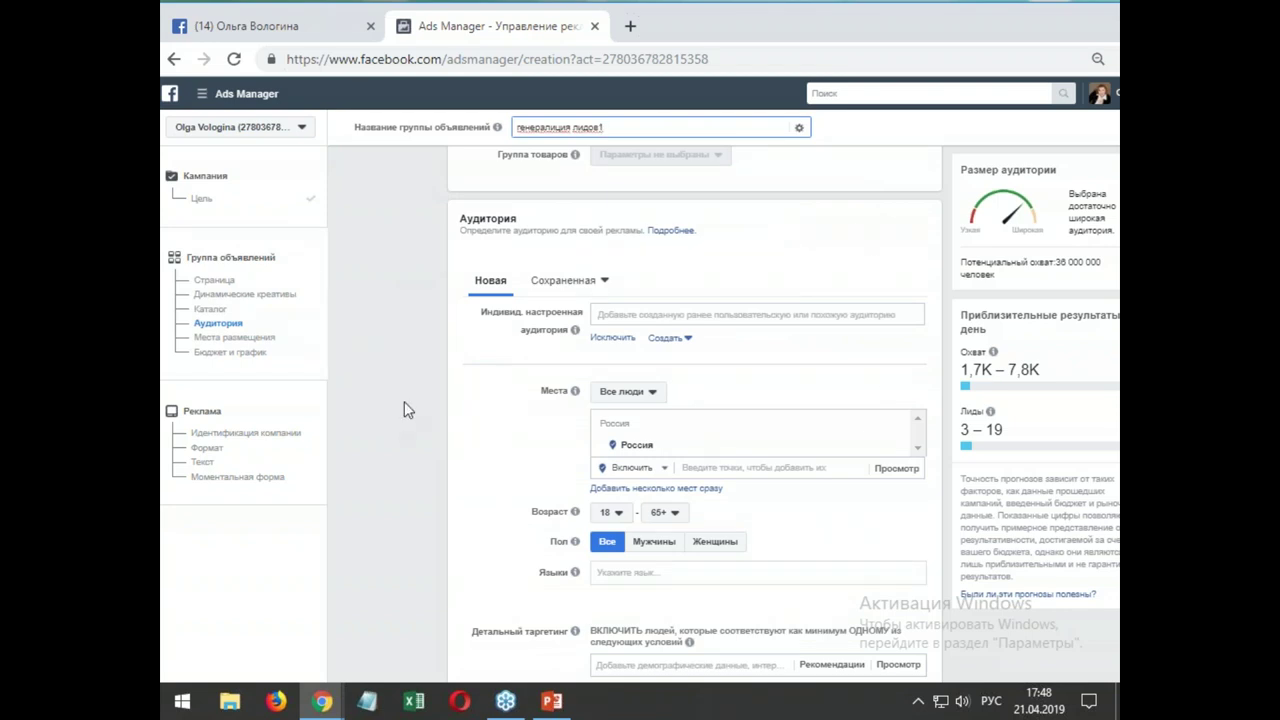
pyautogui.scroll(-1, 404, 405)
pyautogui.scroll(1, 405, 398)
pyautogui.scroll(-1, 703, 383)
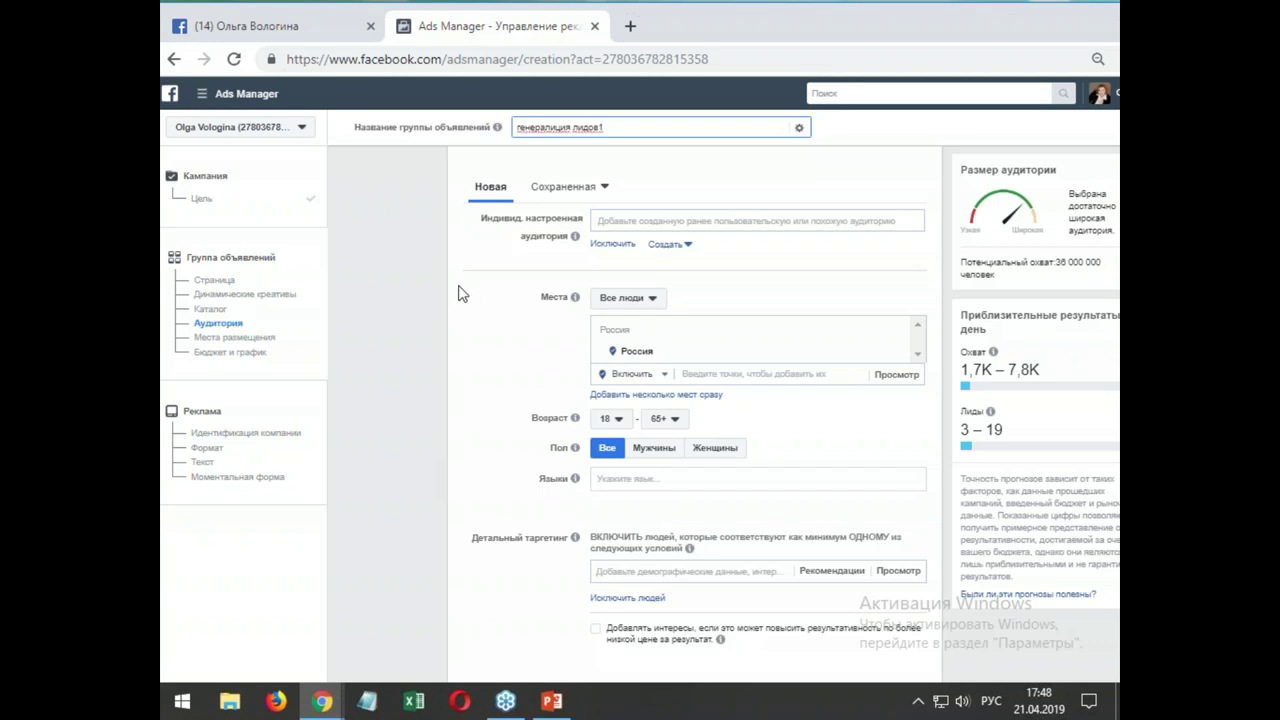
pyautogui.scroll(-1, 457, 290)
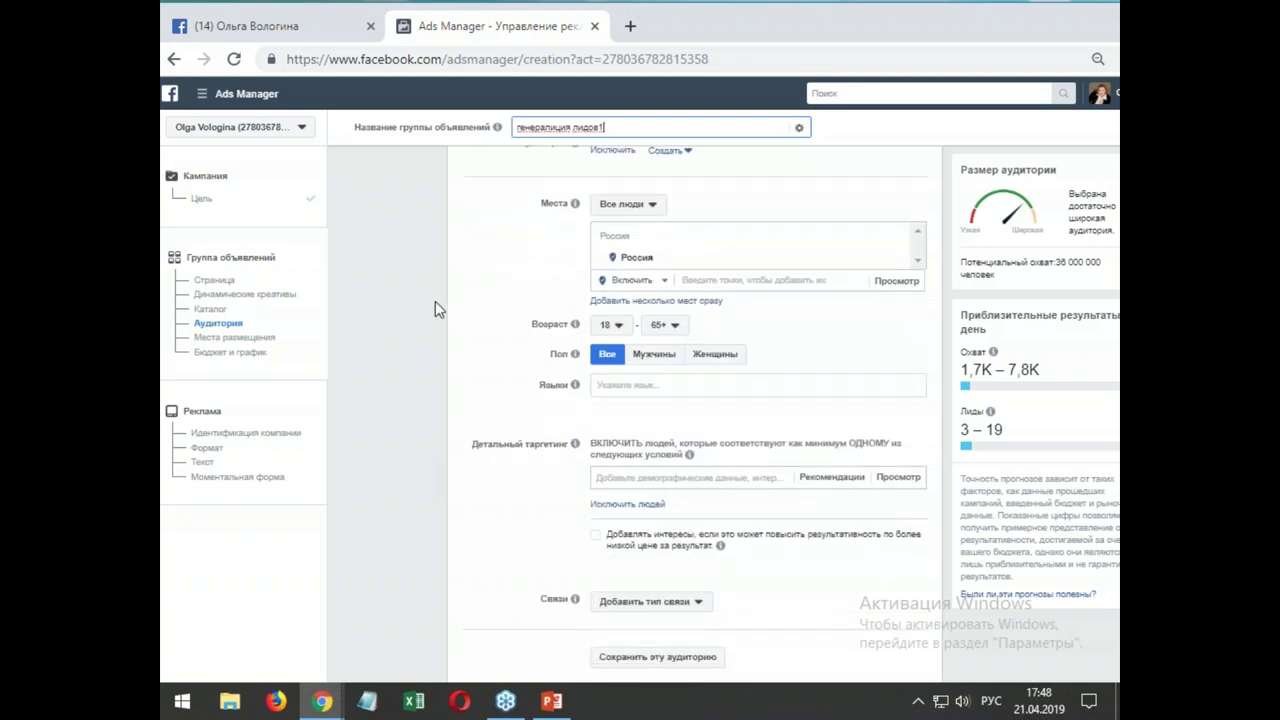
pyautogui.click(708, 280)
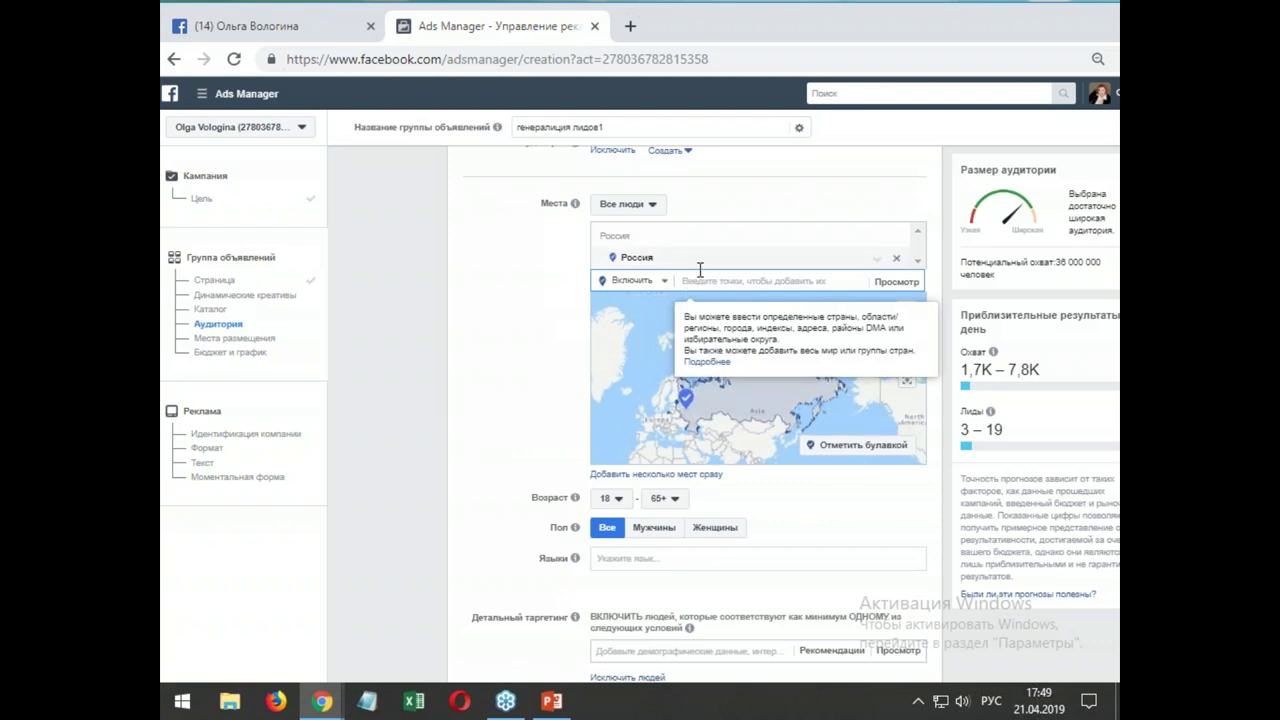
pyautogui.write('М')
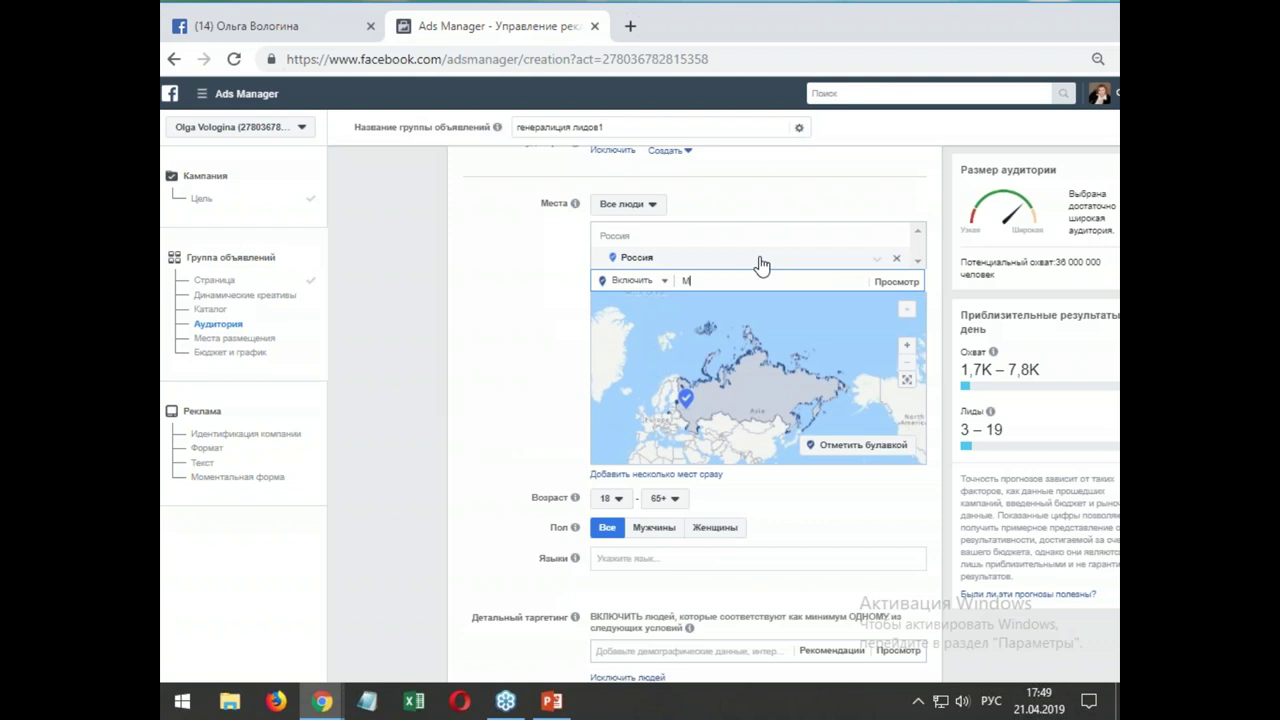
pyautogui.write('осква')
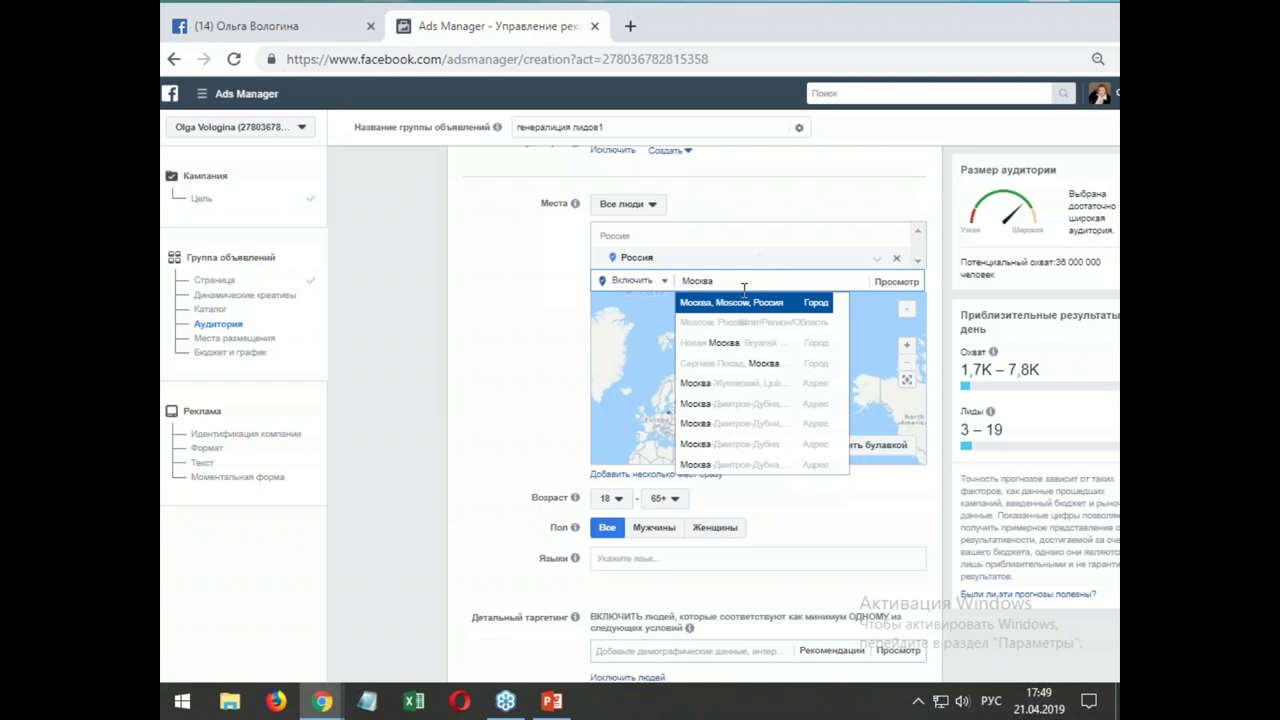
pyautogui.click(700, 302)
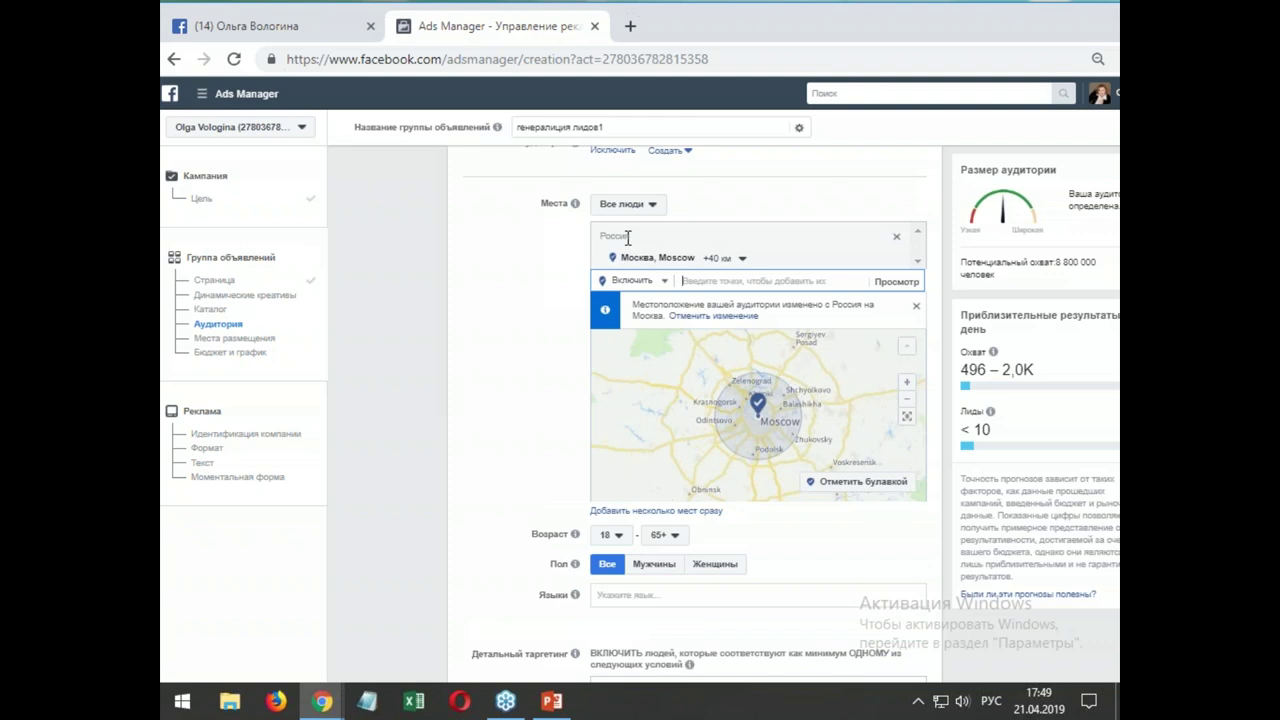
pyautogui.click(742, 260)
pyautogui.moveTo(746, 232); pyautogui.dragTo(732, 236)
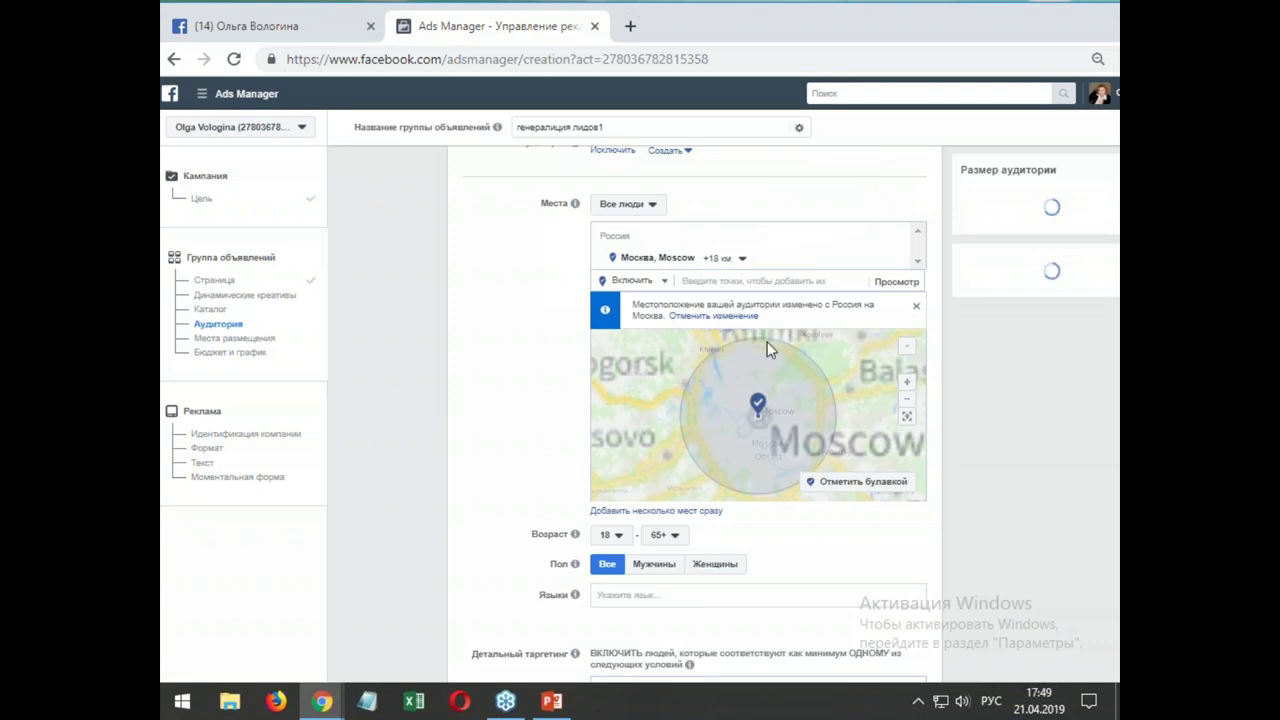
# - Limit the Москва, Moscow location to "Только текущий город"
pyautogui.click(742, 259)
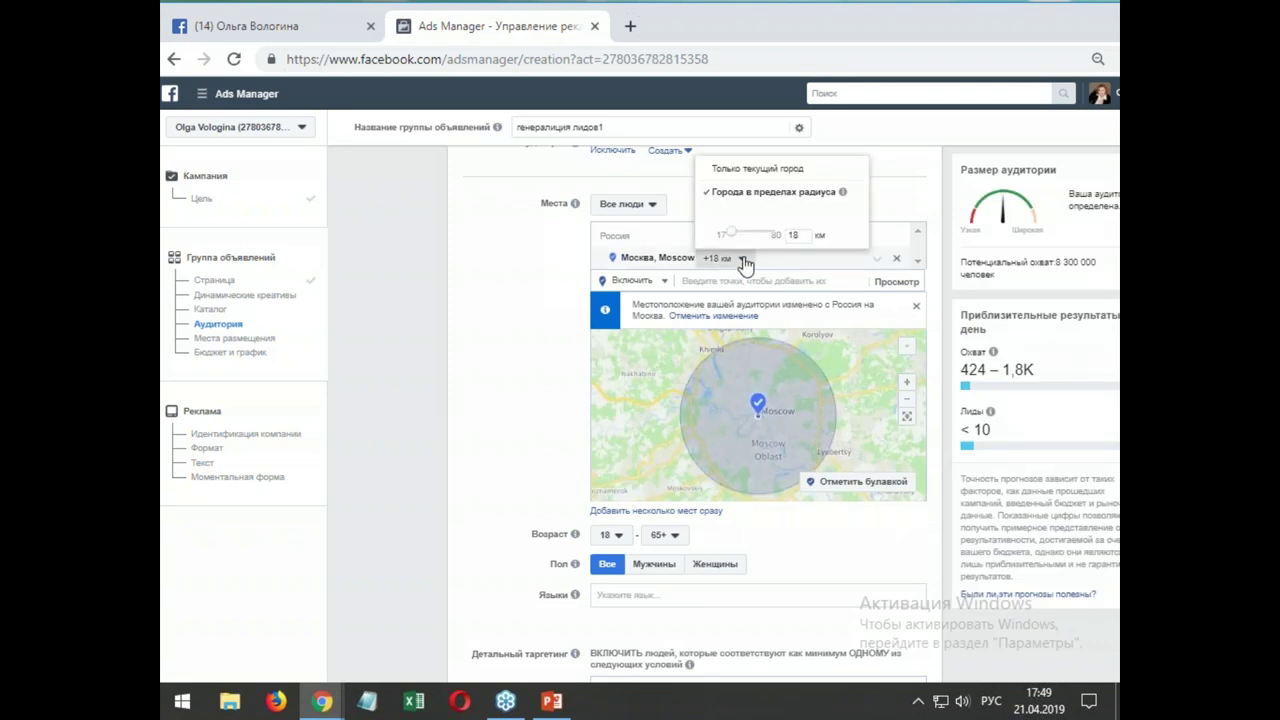
pyautogui.click(745, 170)
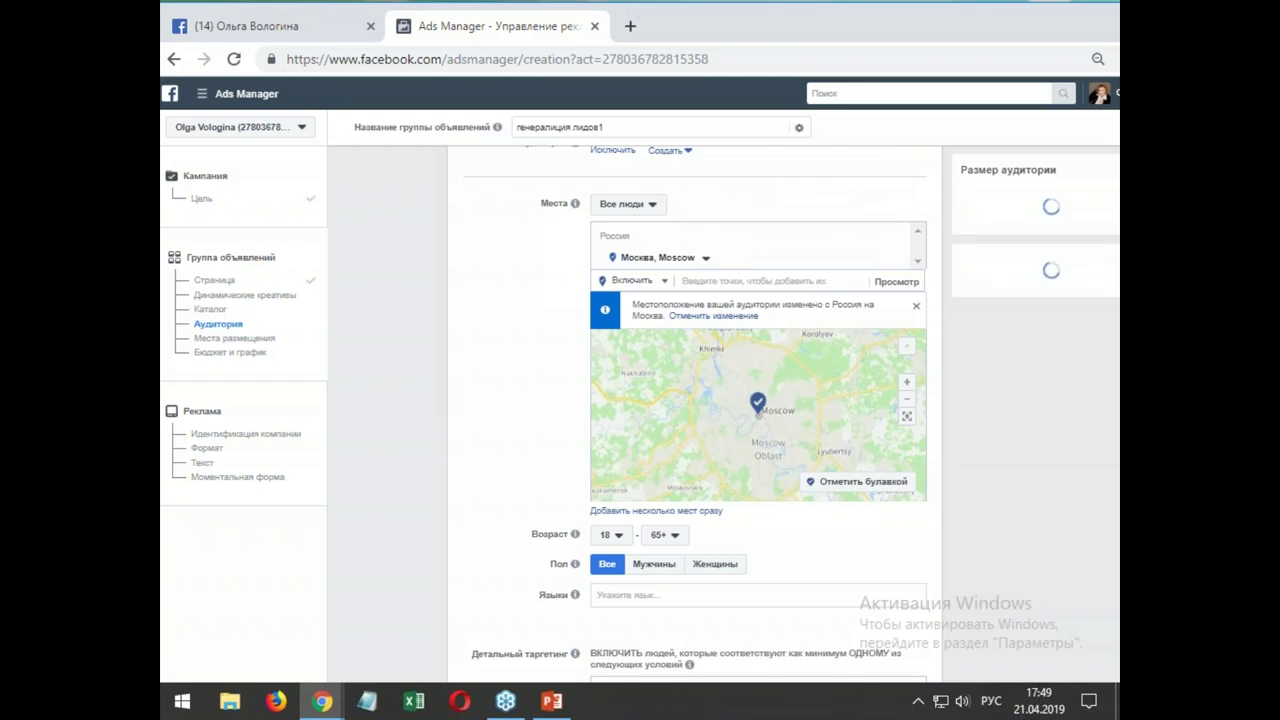
pyautogui.scroll(-2, 708, 400)
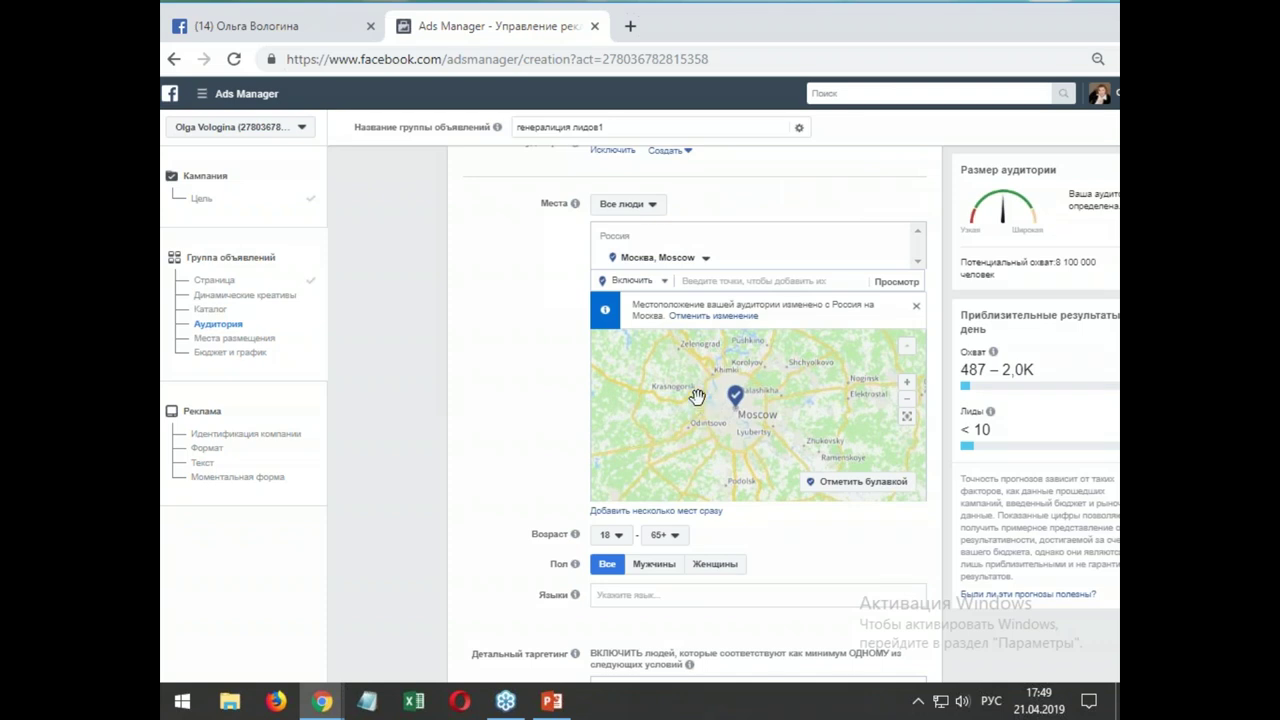
# - Switch the Москва, Moscow location to "Города в пределах радиуса" with a radius of 40 km
pyautogui.click(706, 259)
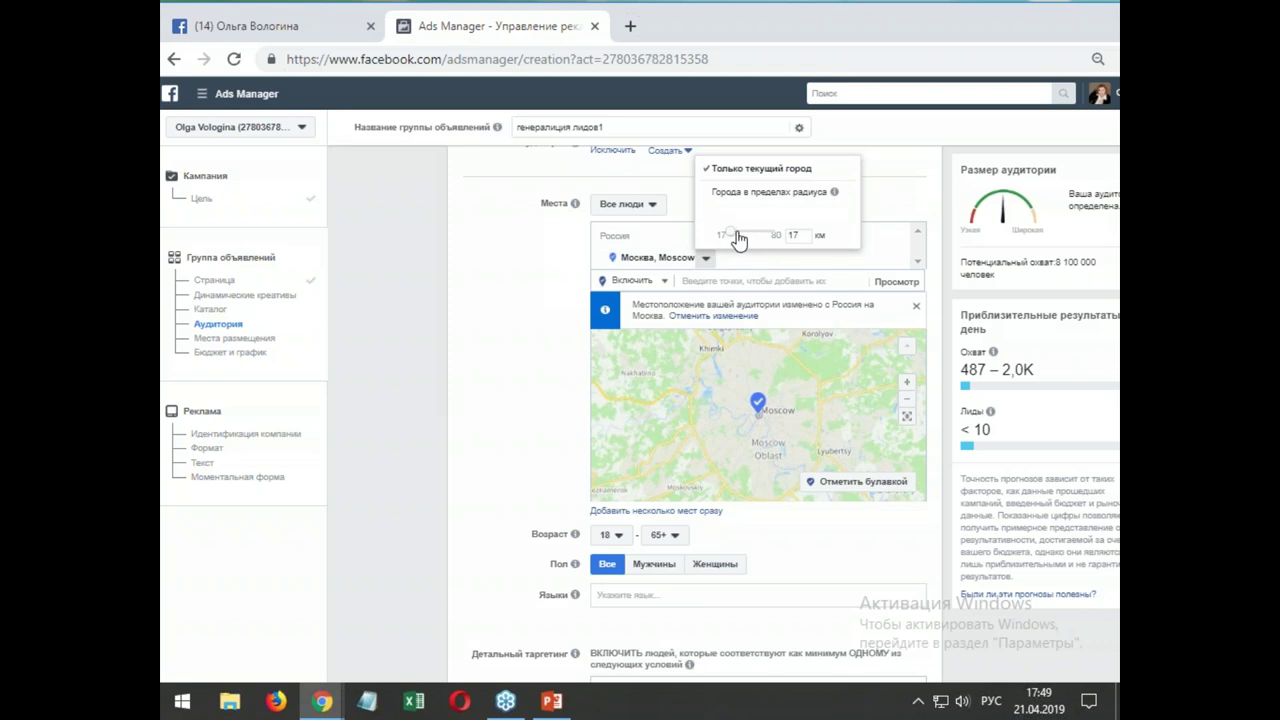
pyautogui.click(737, 210)
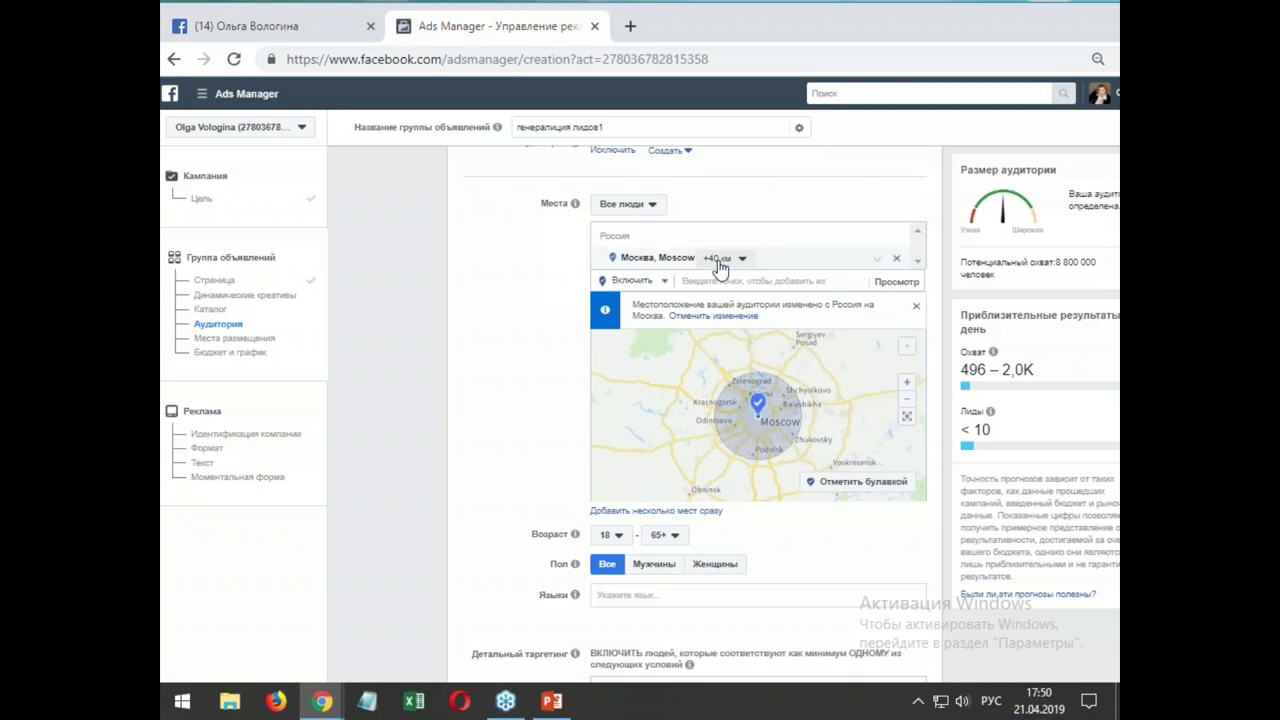
pyautogui.click(720, 282)
pyautogui.scroll(-1, 555, 378)
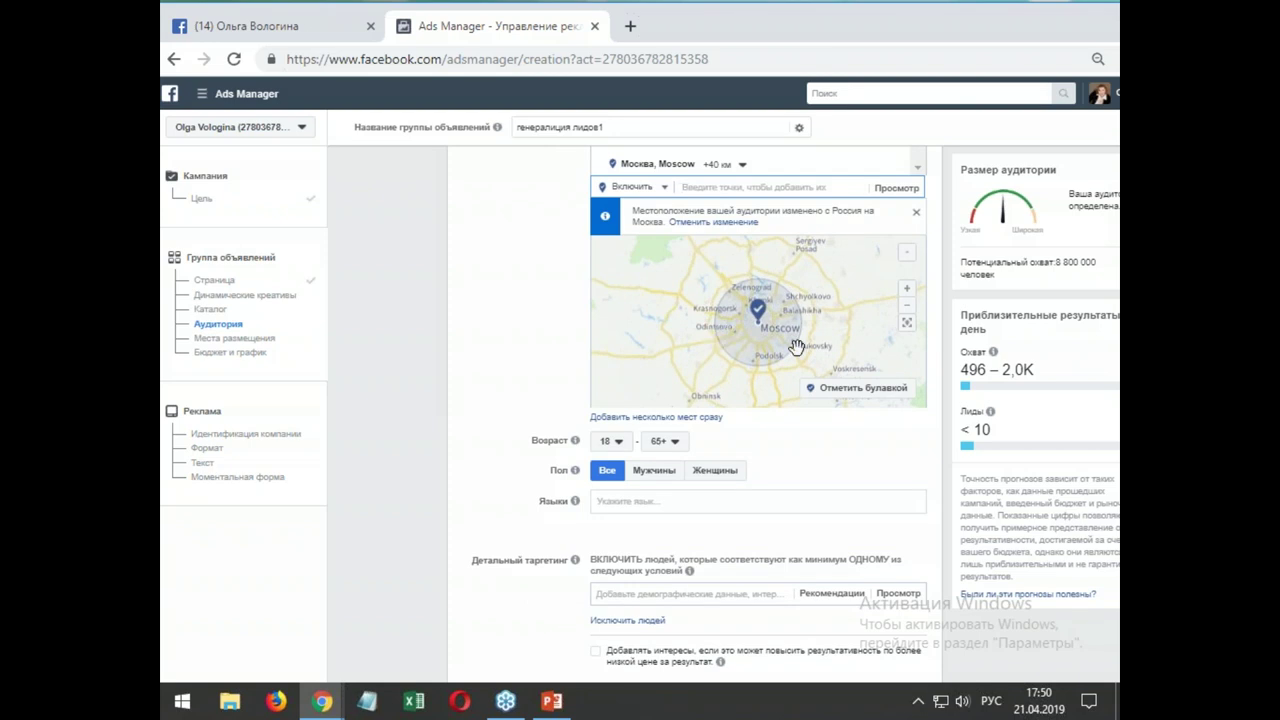
# - Remove the city Москва, Moscow from the audience locations
pyautogui.click(857, 392)
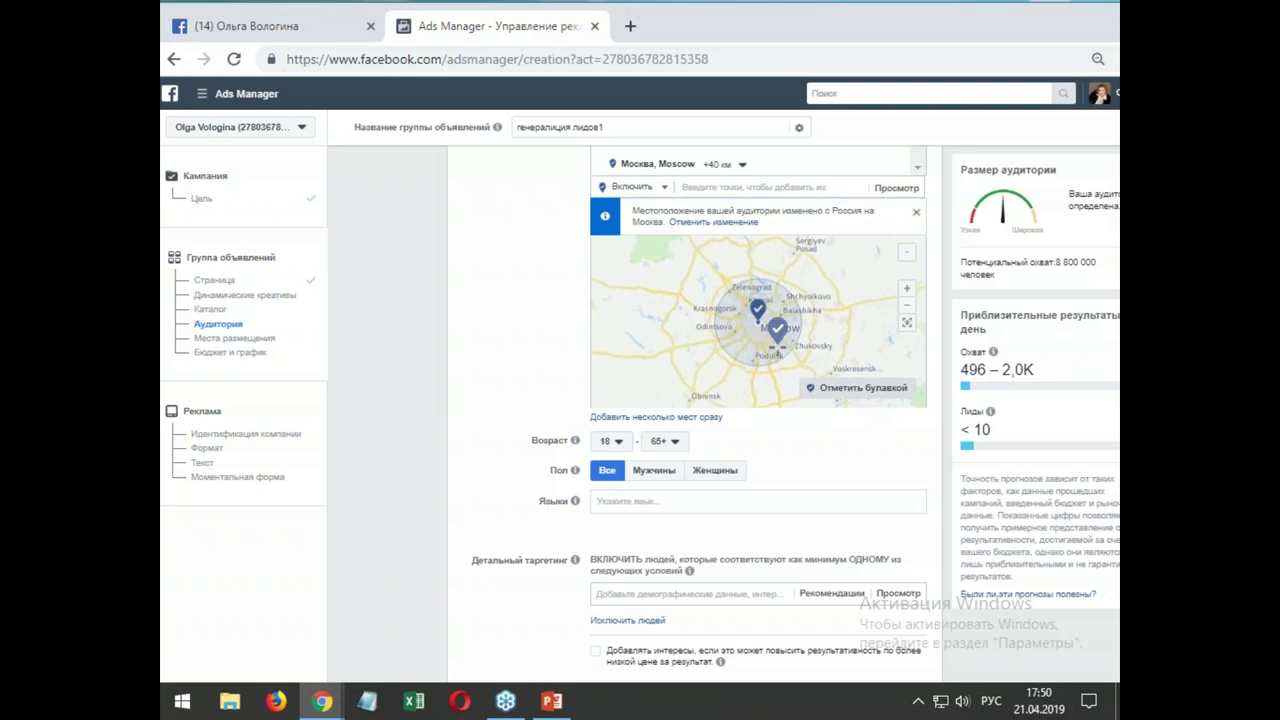
pyautogui.moveTo(778, 330); pyautogui.dragTo(772, 352)
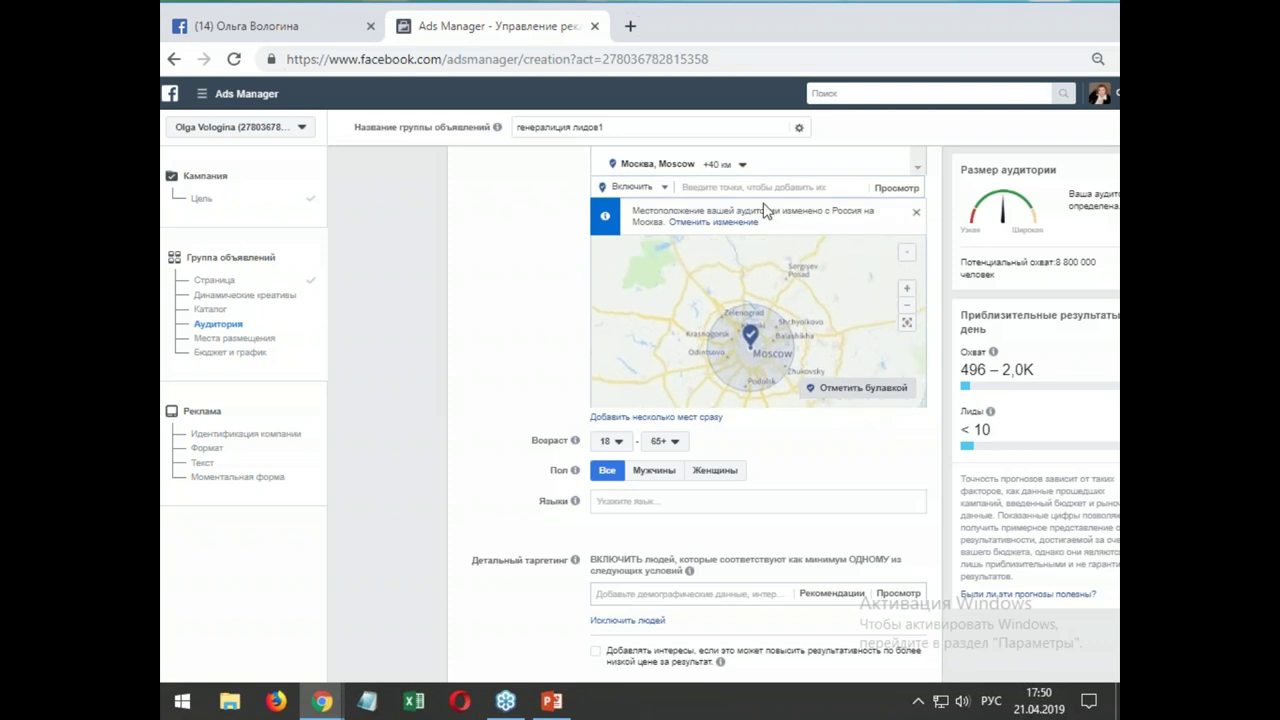
pyautogui.click(900, 262)
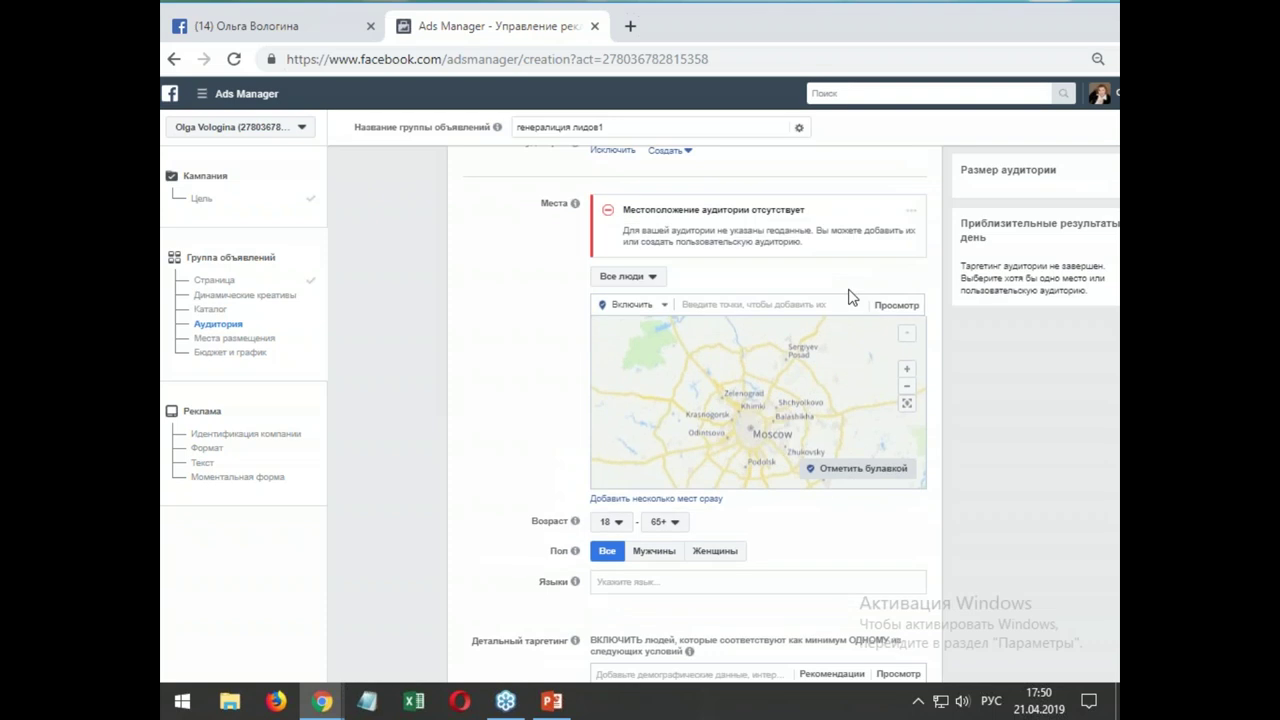
# - Drop a location pin on the map north of Moscow, near Dolgoprudny, at about (55.8940, 37.5771)
pyautogui.click(830, 470)
pyautogui.scroll(4, 750, 393)
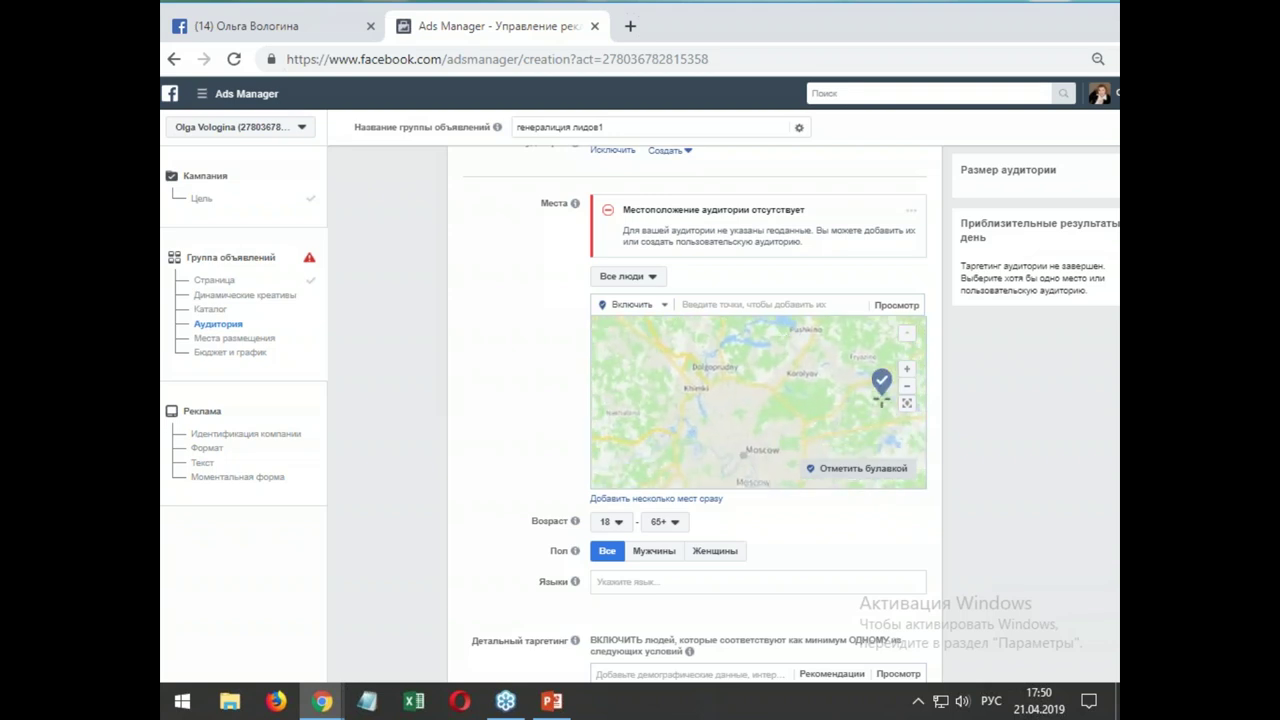
pyautogui.scroll(2, 731, 403)
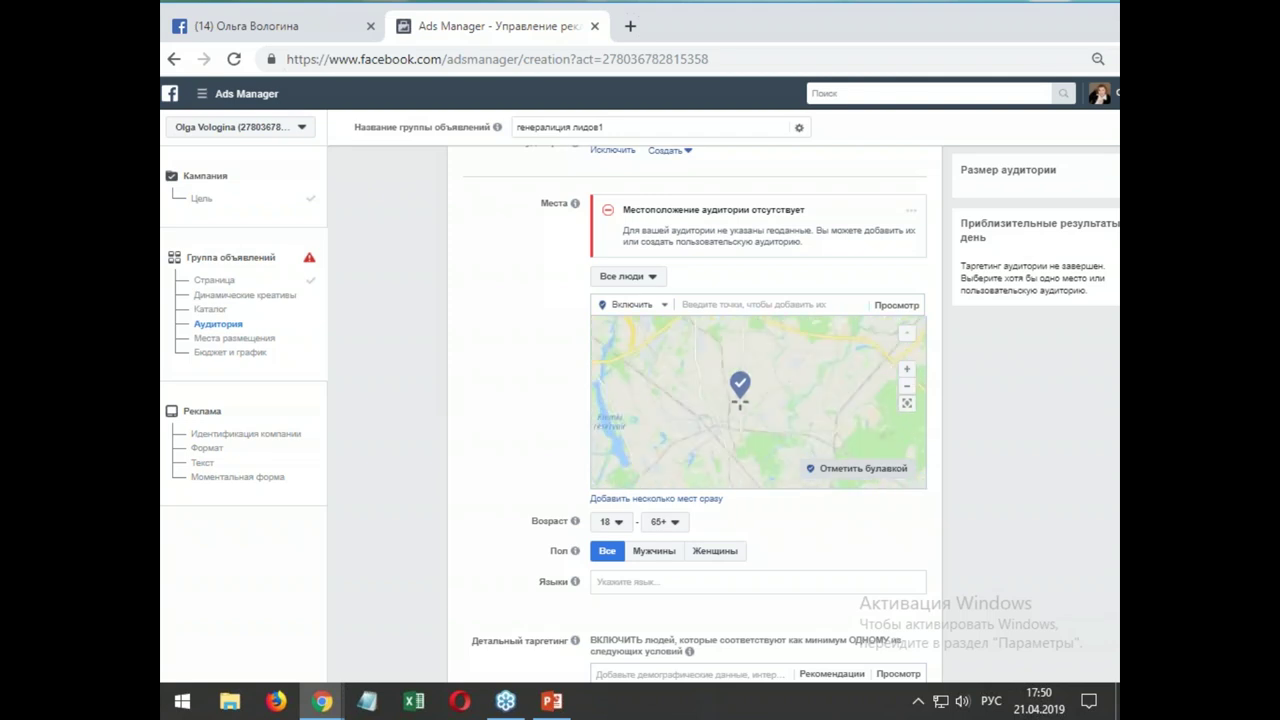
pyautogui.scroll(2, 767, 440)
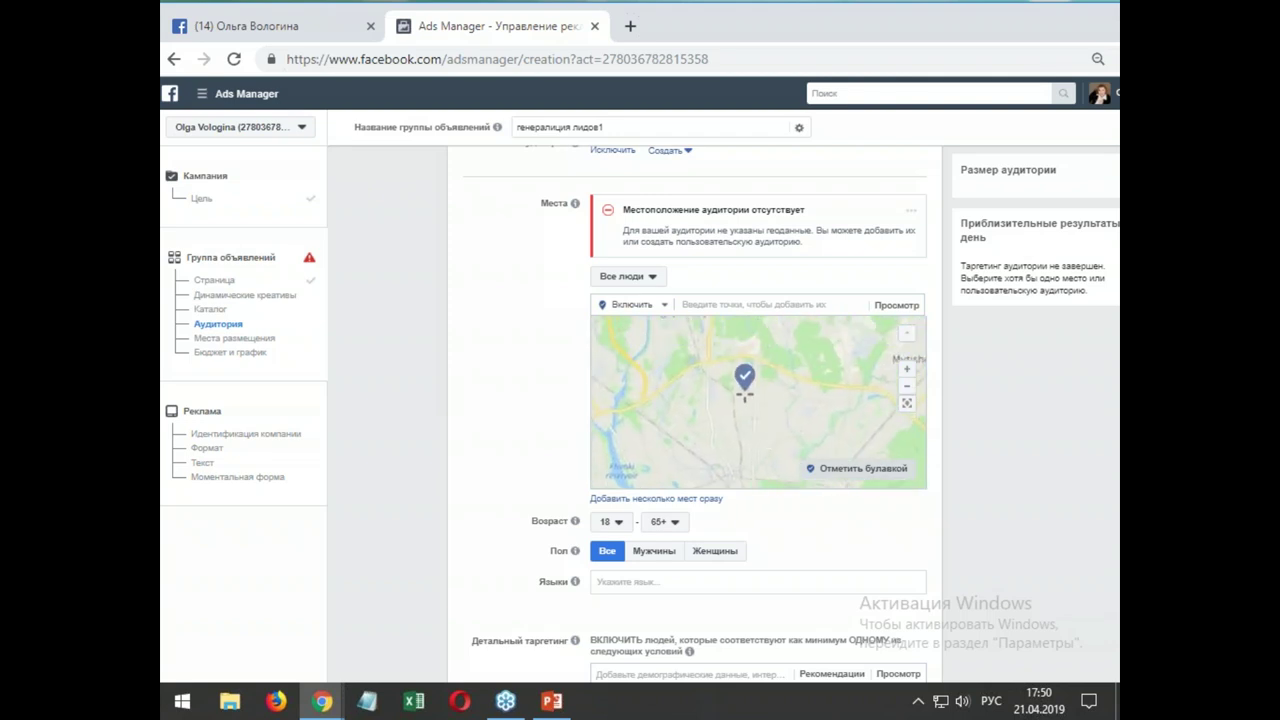
pyautogui.click(744, 388)
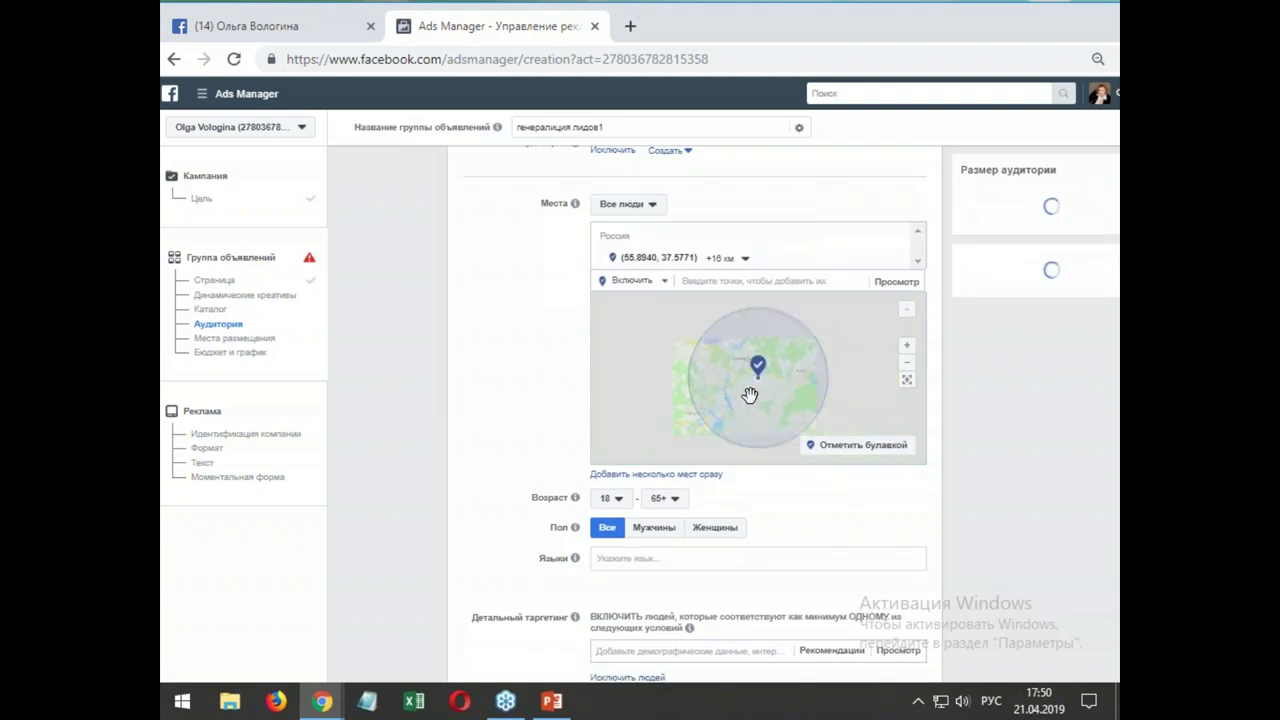
# - Set the radius around the pinned location to 8 km
pyautogui.click(745, 260)
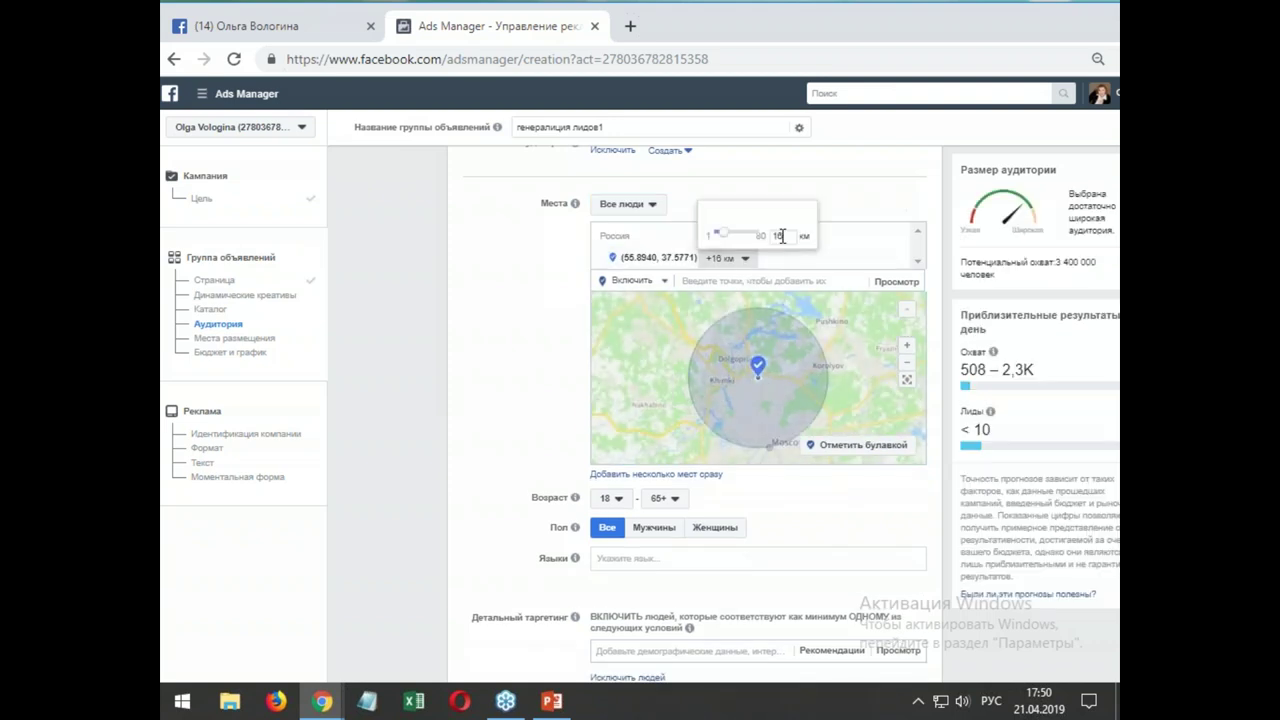
pyautogui.doubleClick(779, 236)
pyautogui.write('8')
pyautogui.press('Return')
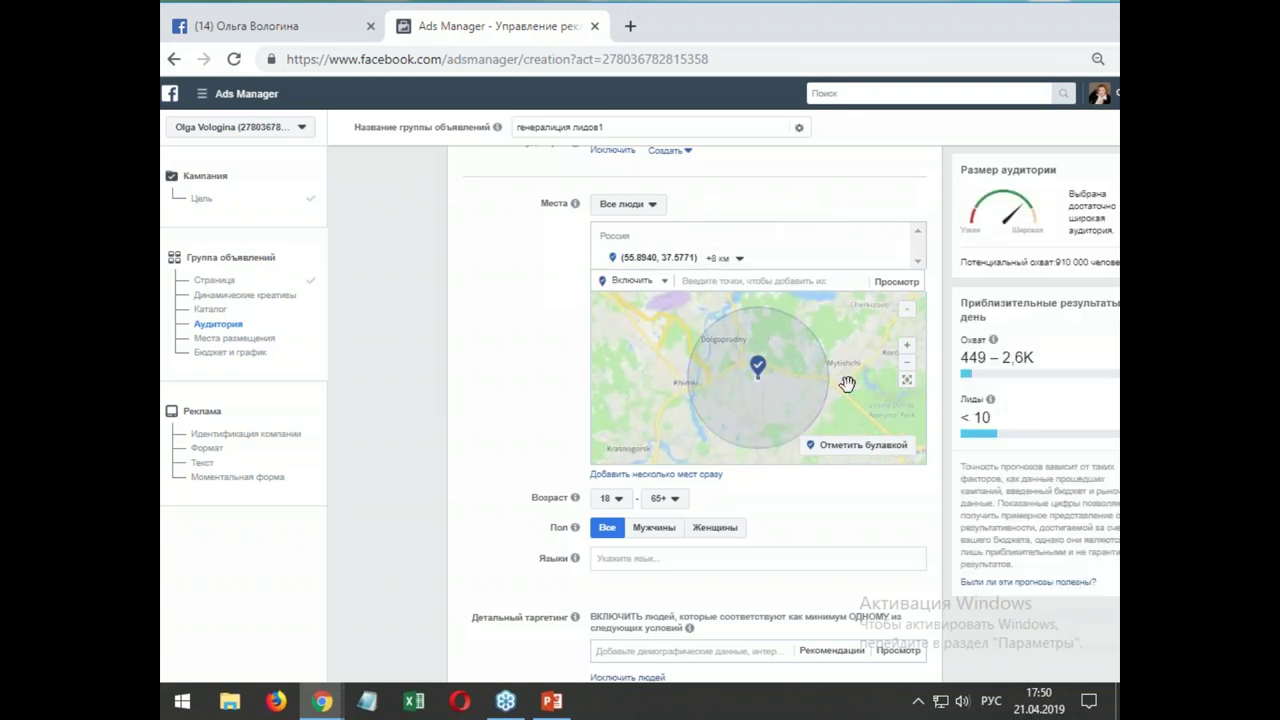
pyautogui.moveTo(850, 395); pyautogui.dragTo(800, 379)
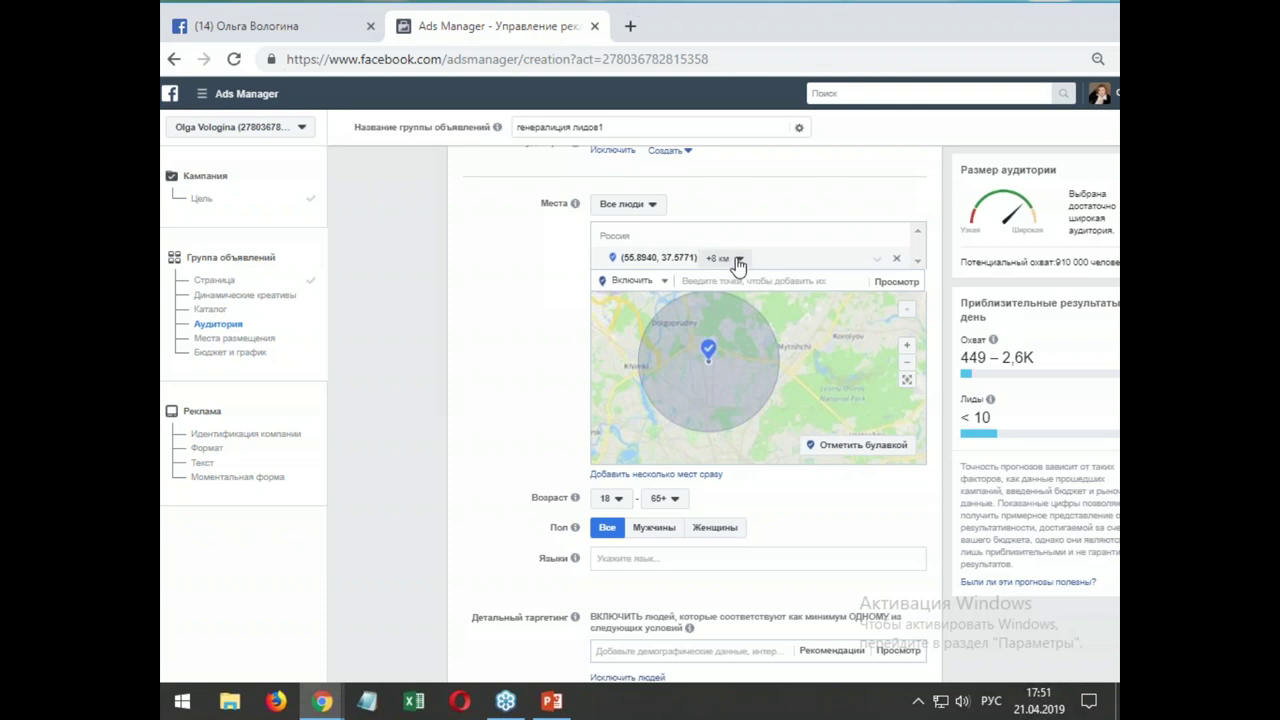
# - Delete the pinned location (55.8940, 37.5771) from the audience locations
pyautogui.scroll(-1, 566, 371)
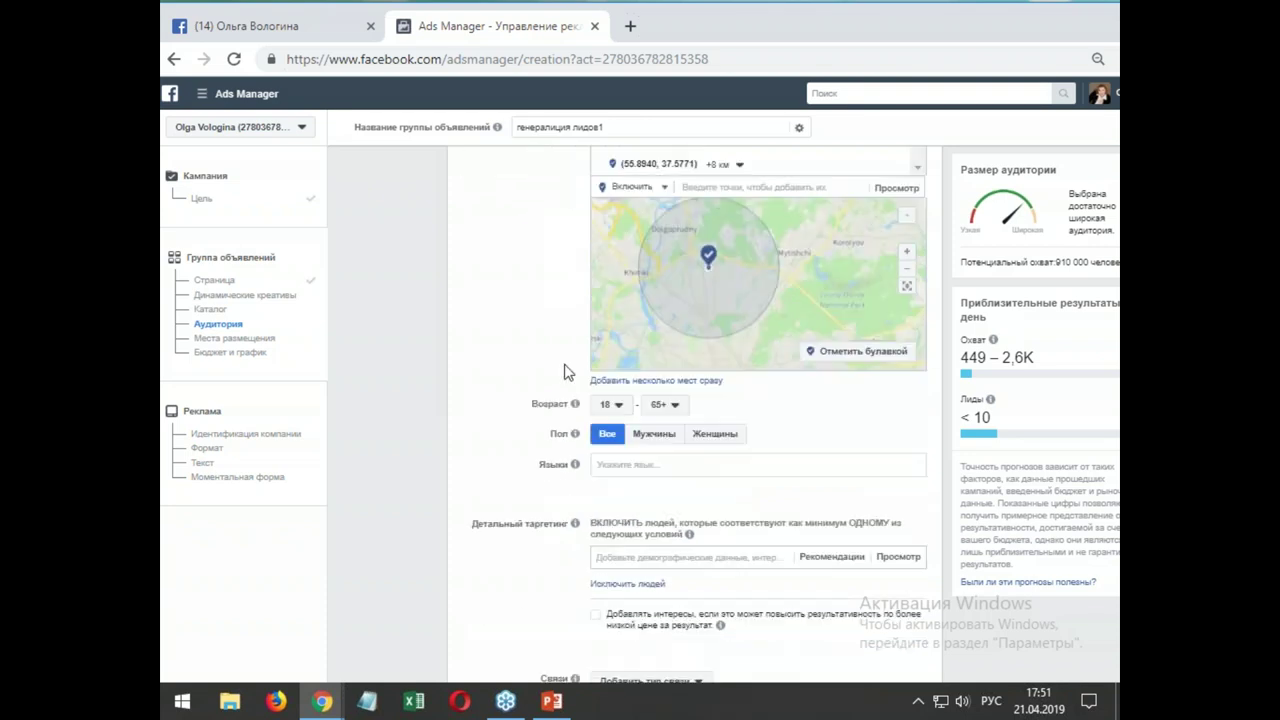
pyautogui.scroll(-1, 543, 375)
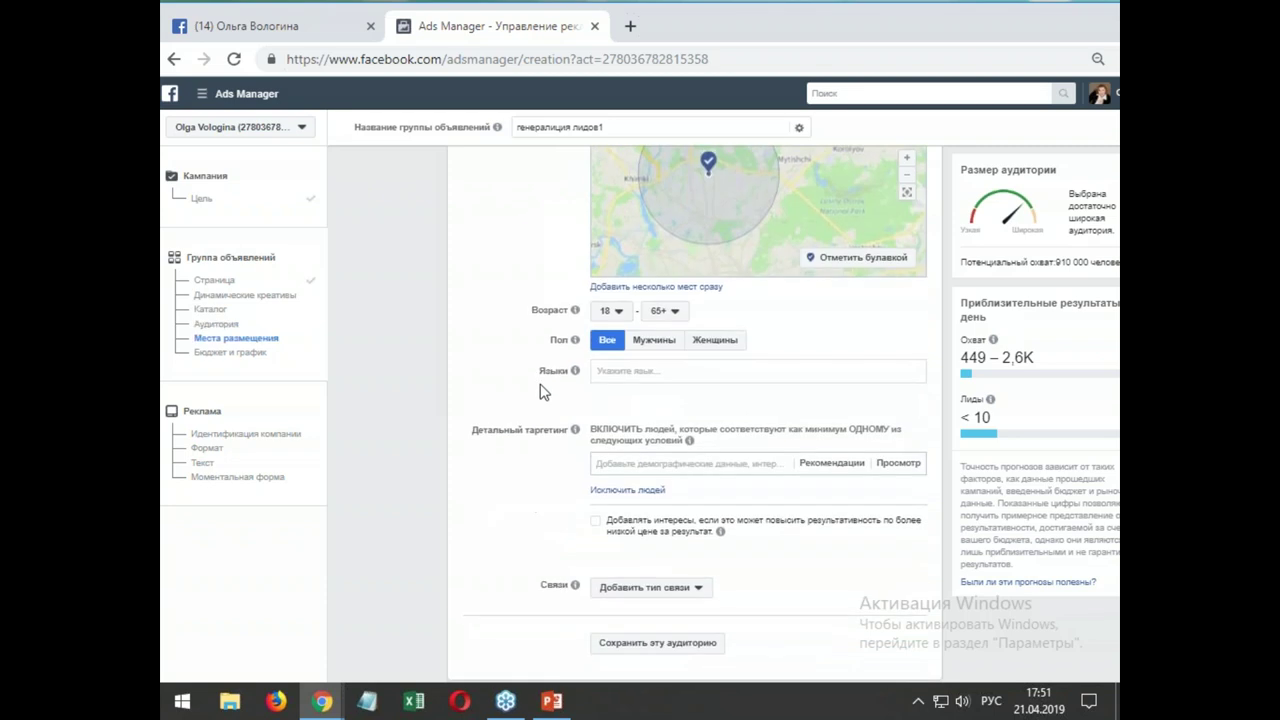
pyautogui.scroll(1, 748, 301)
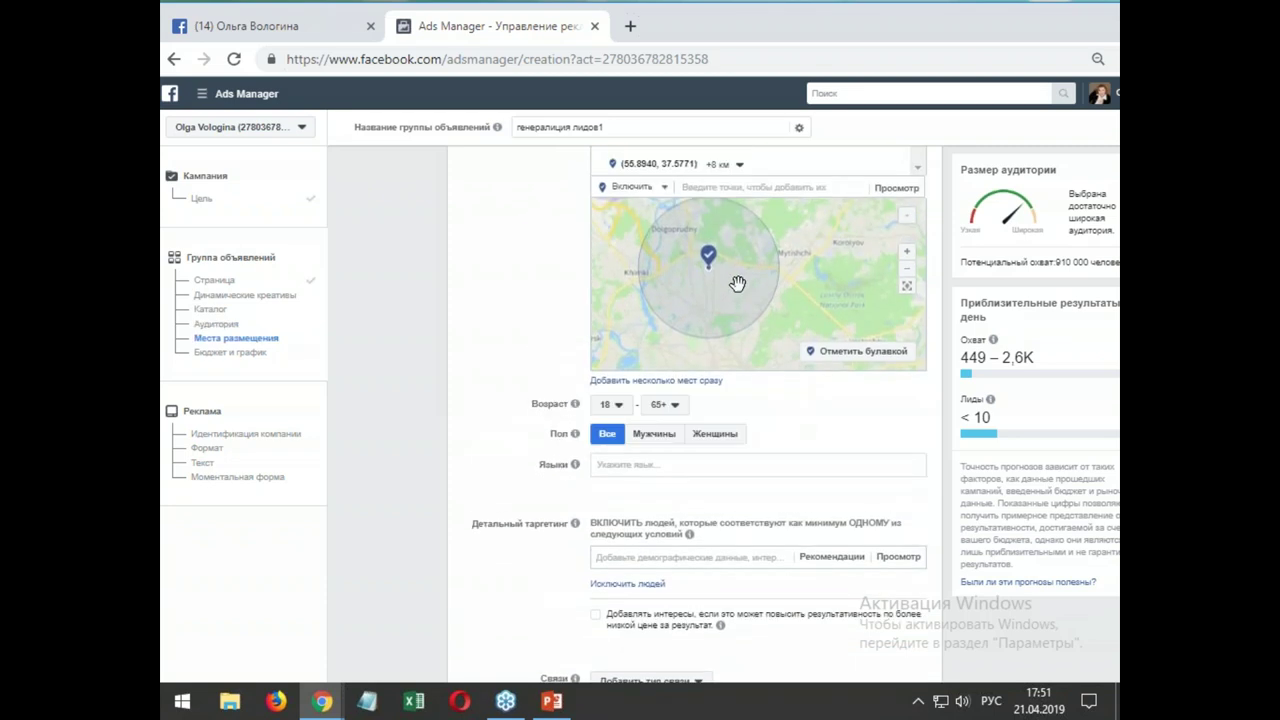
pyautogui.rightClick(727, 274)
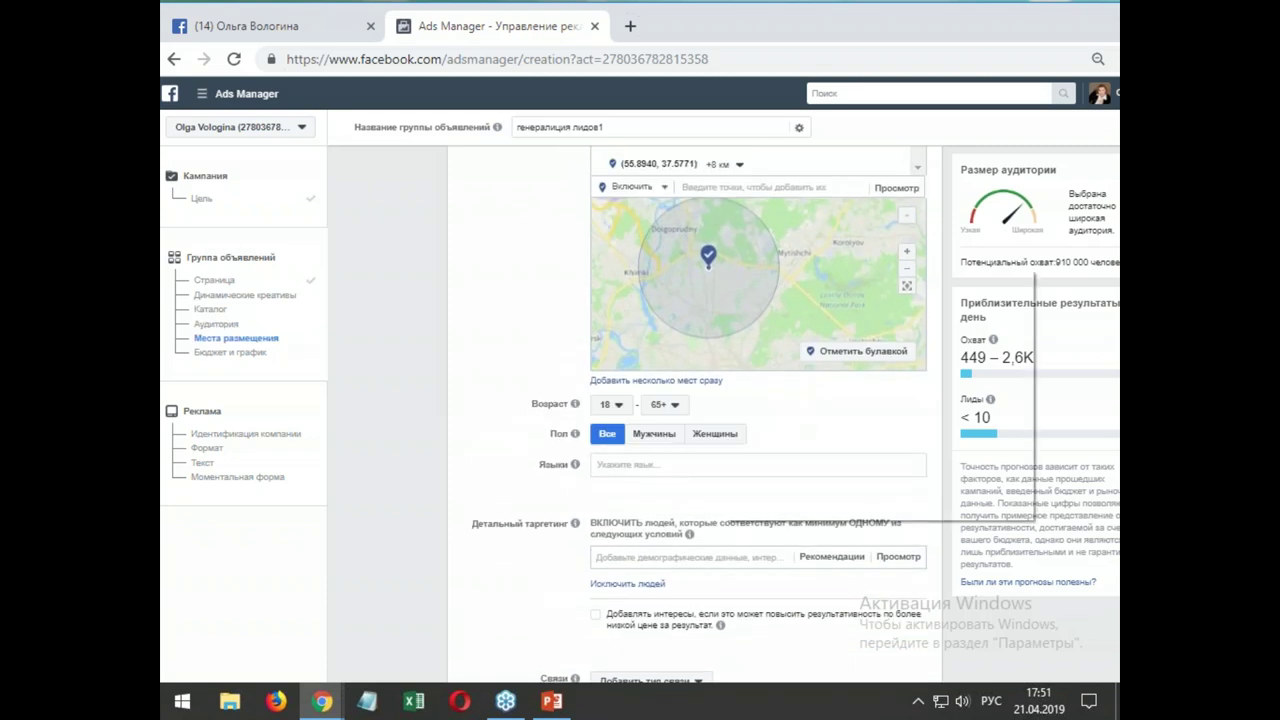
pyautogui.click(710, 268)
pyautogui.moveTo(812, 259); pyautogui.dragTo(862, 275)
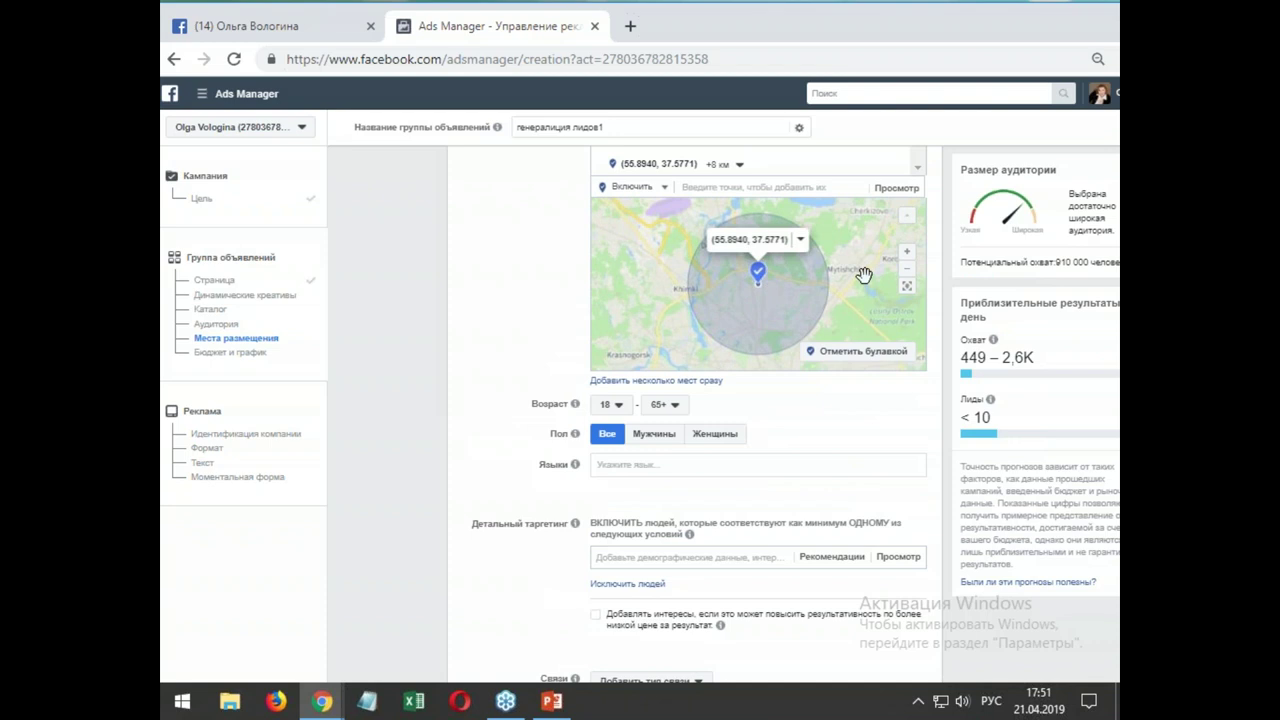
pyautogui.click(800, 240)
pyautogui.click(820, 297)
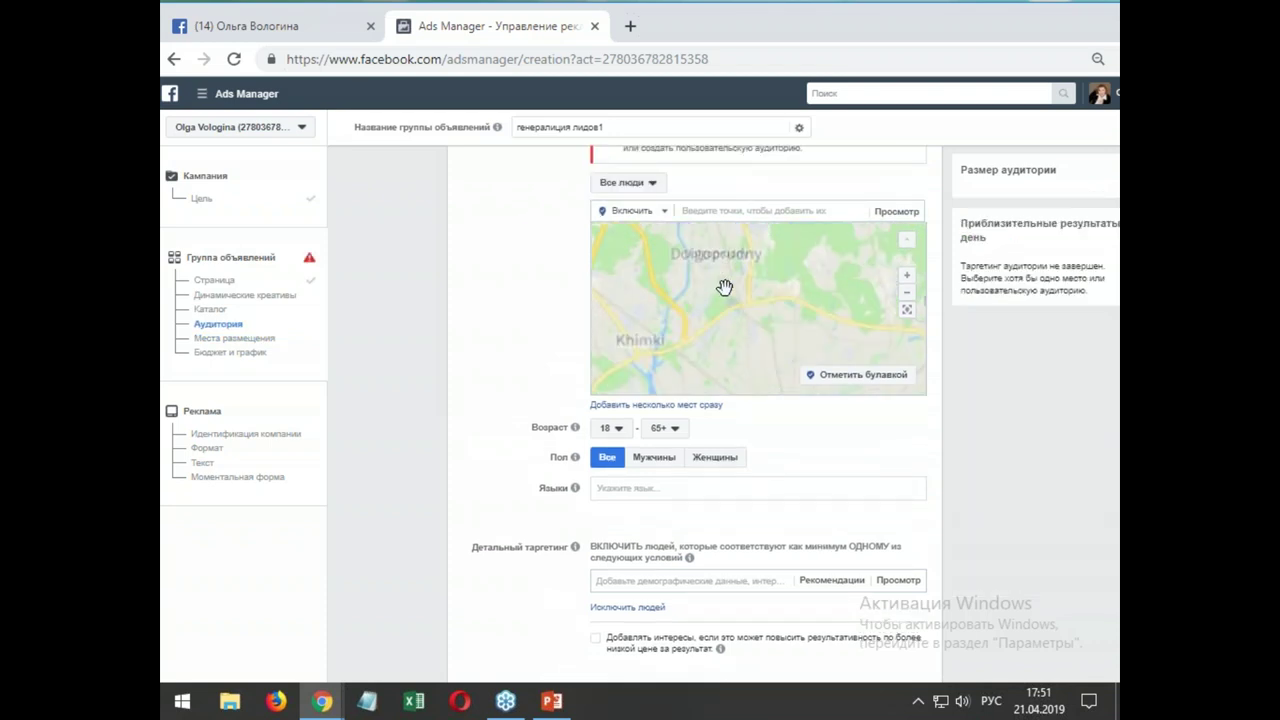
# - Search for "Москва" and include the city "Москва, Moscow, Россия" in the audience locations
pyautogui.click(695, 210)
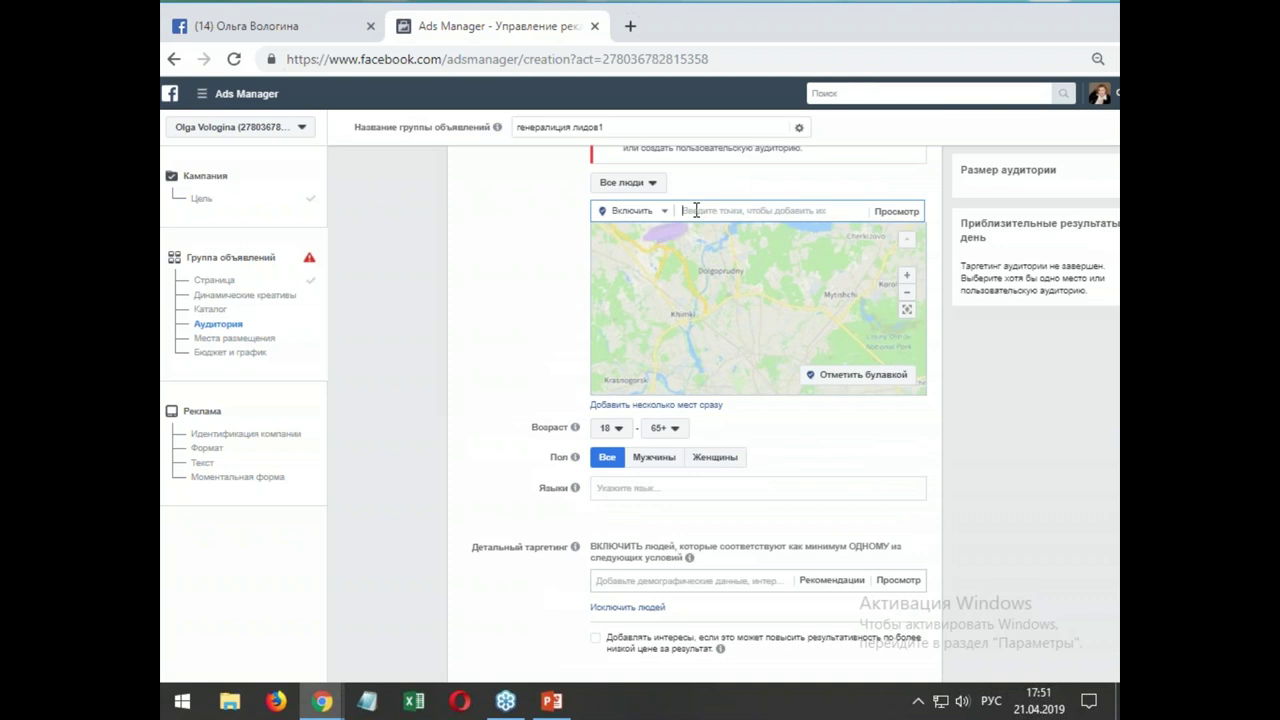
pyautogui.scroll(1, 695, 210)
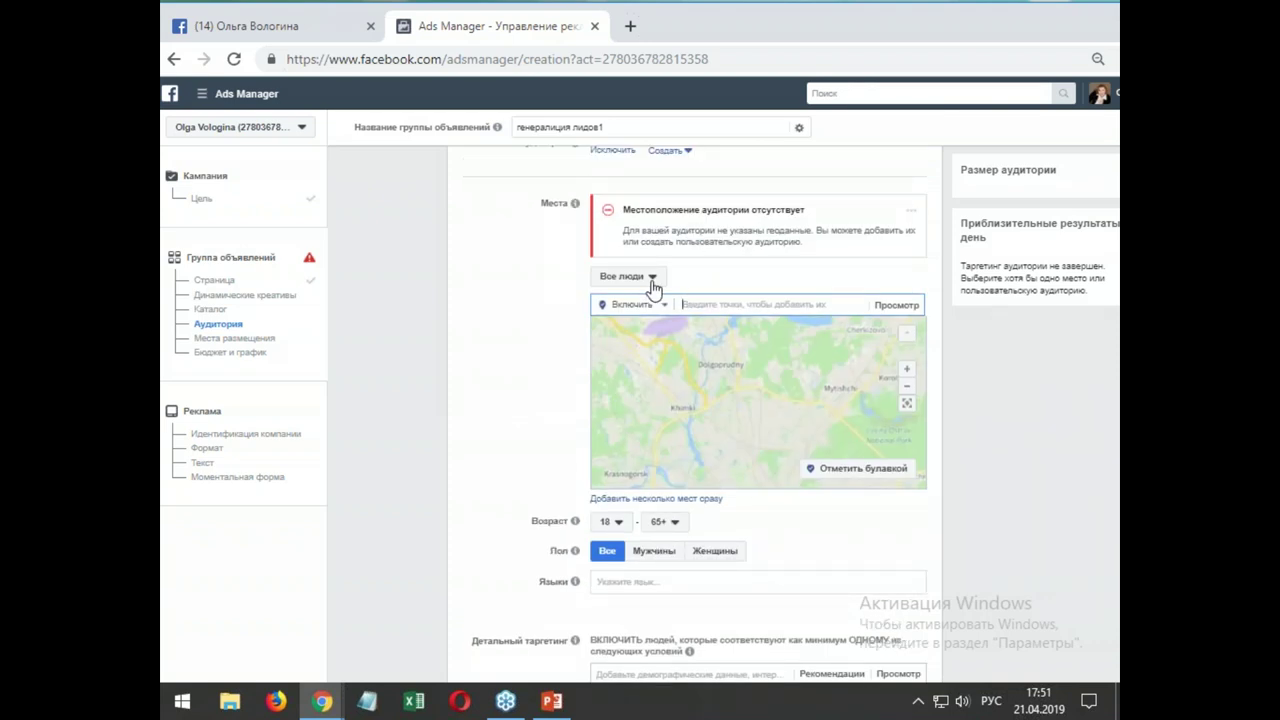
pyautogui.write('М')
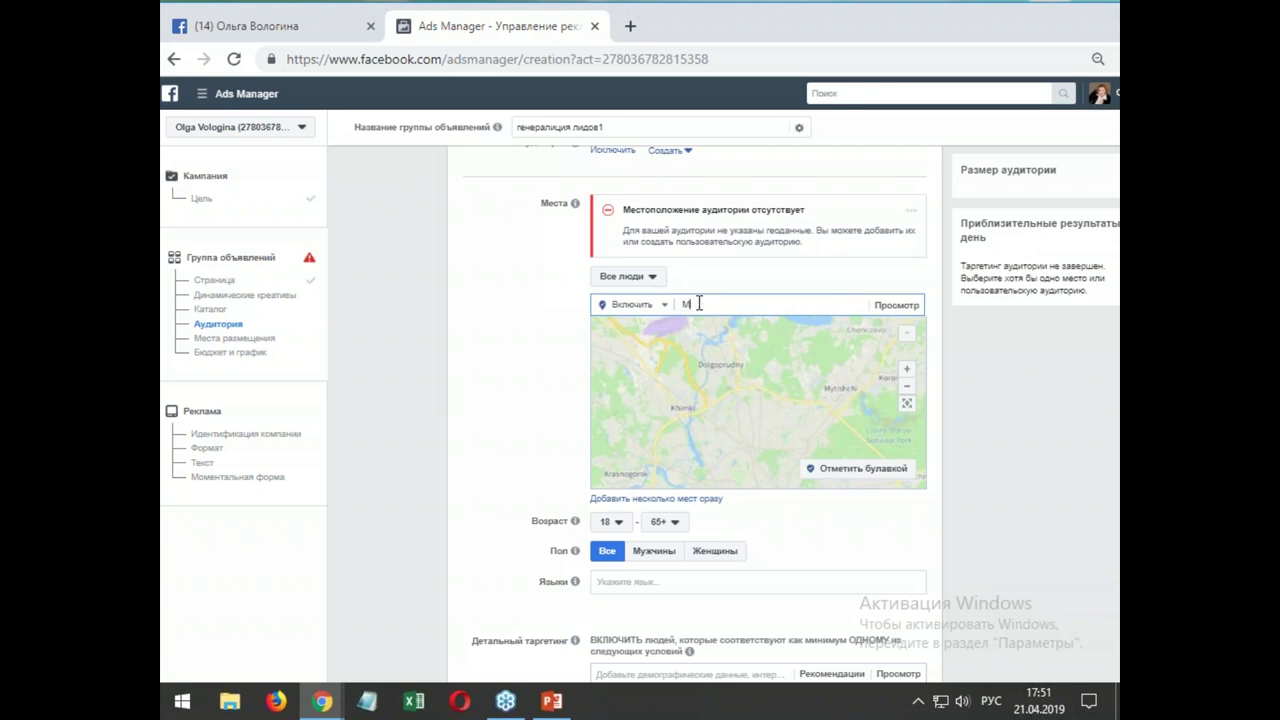
pyautogui.write('осква')
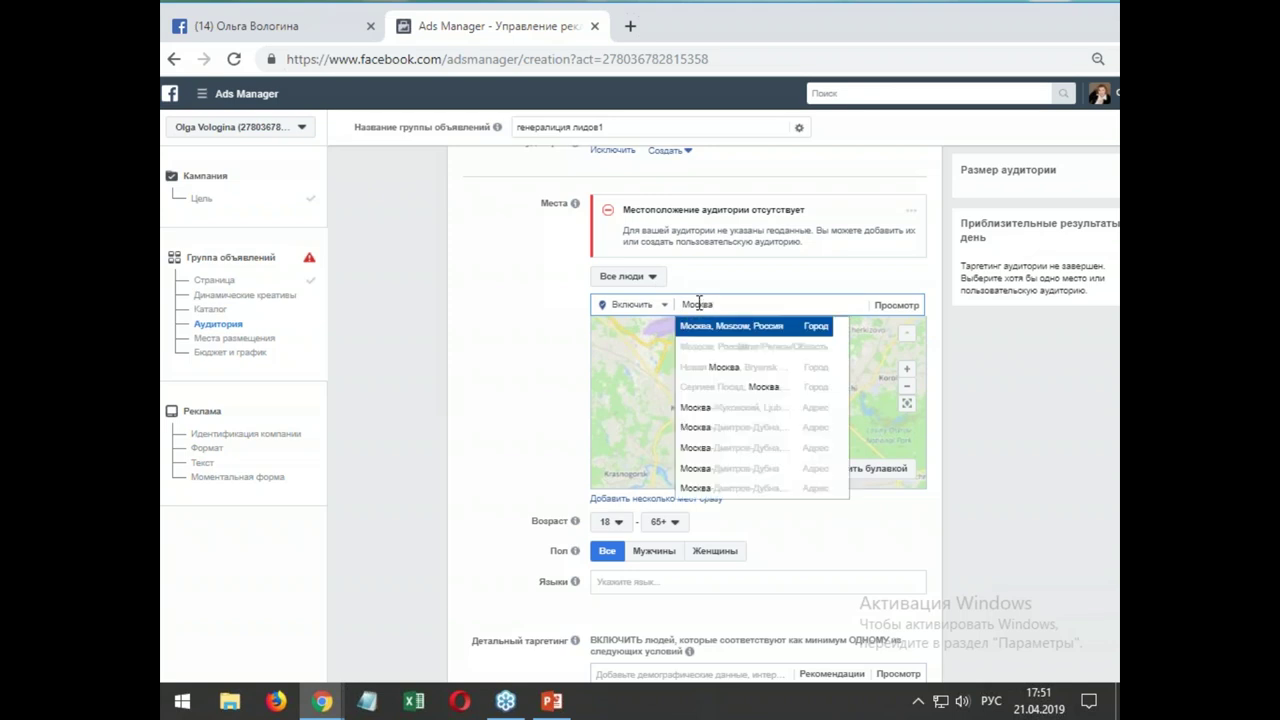
pyautogui.click(733, 327)
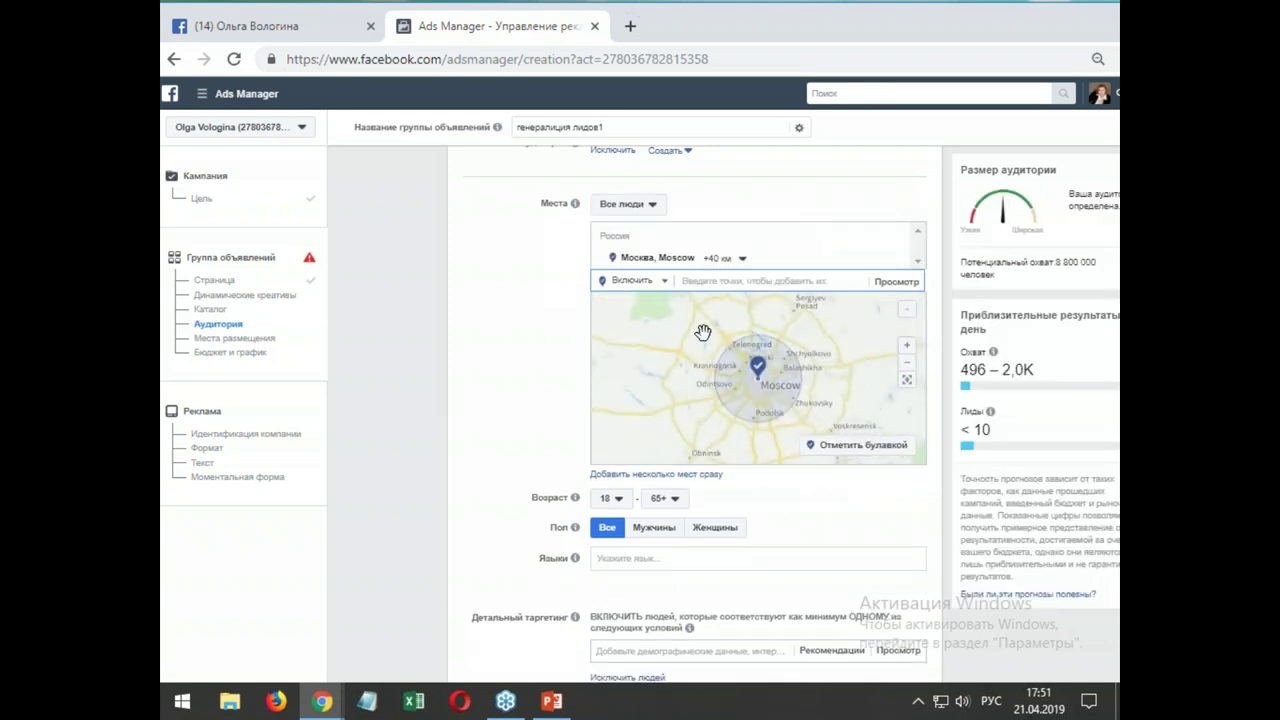
# - Set the audience's maximum age to 56
pyautogui.scroll(-2, 507, 404)
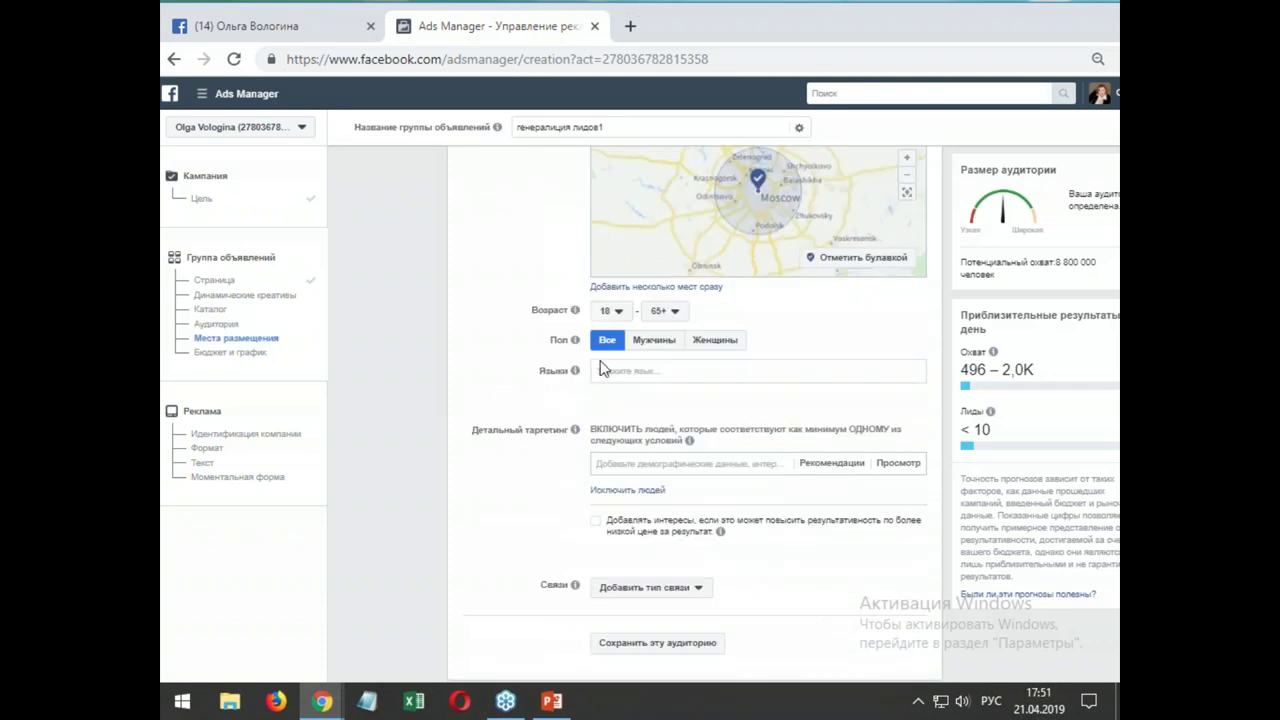
pyautogui.click(672, 316)
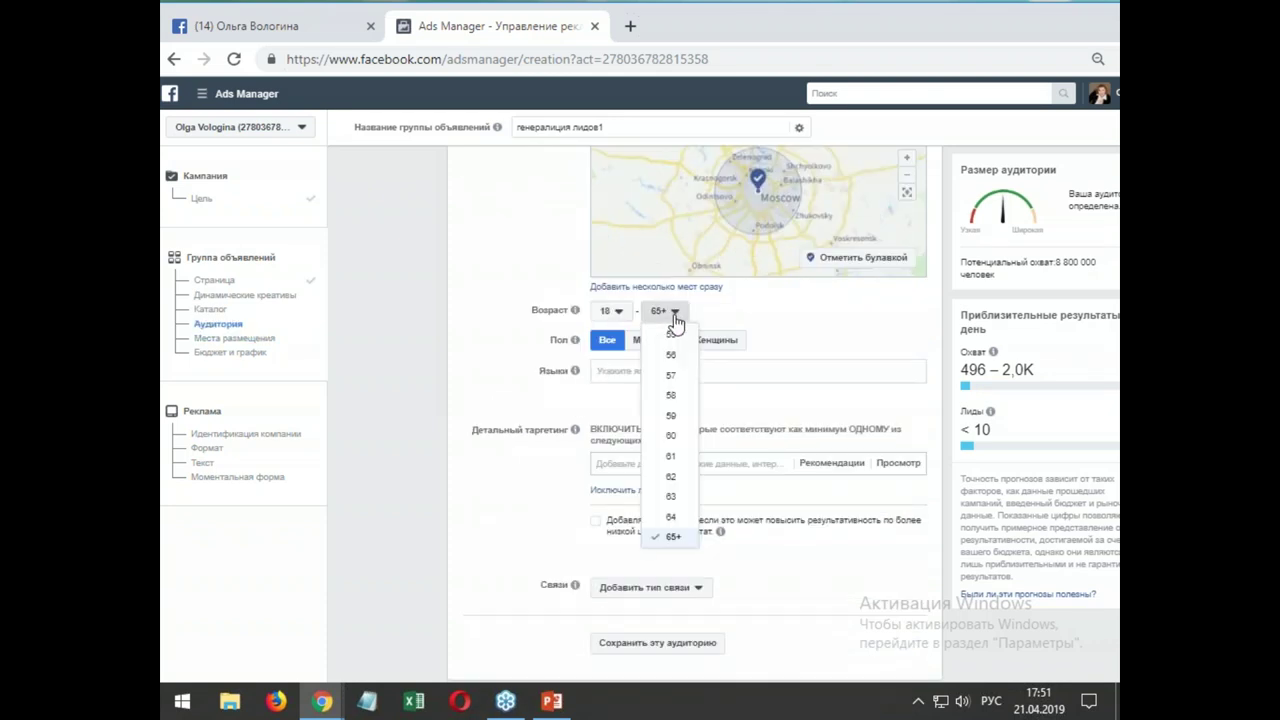
pyautogui.click(670, 358)
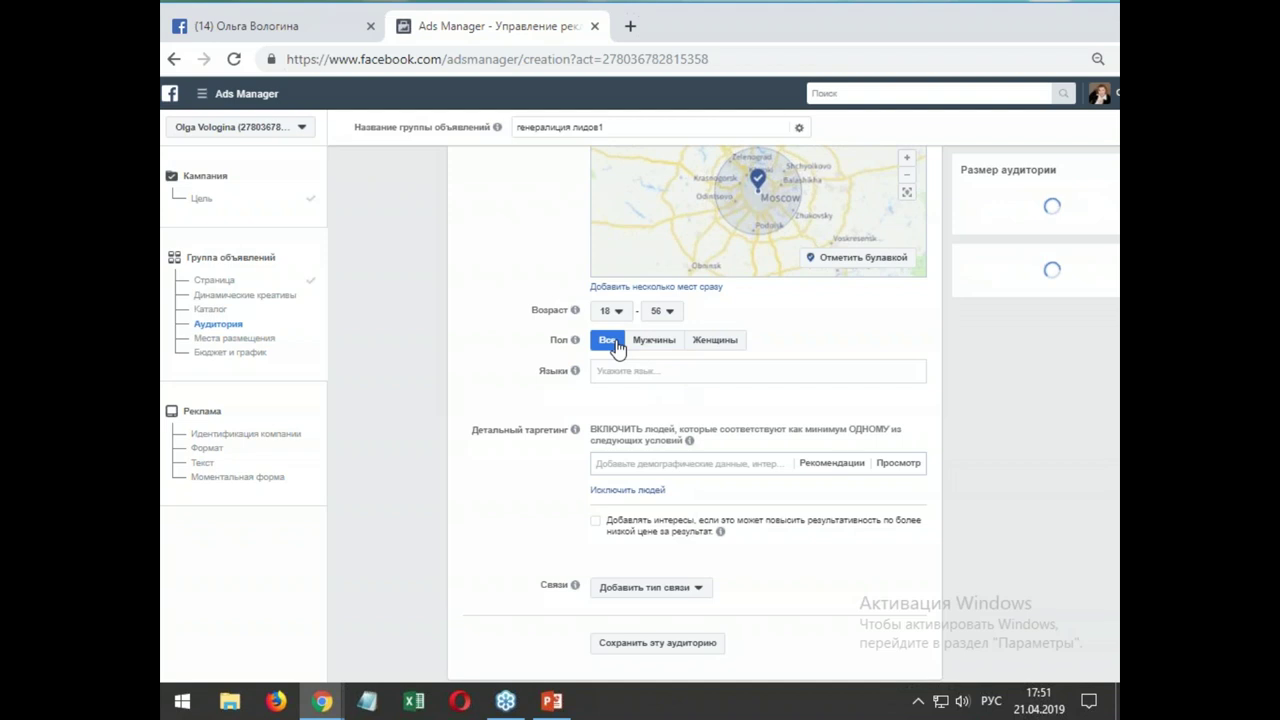
# - Examine the recommended demographic interests for detailed targeting without adding any of them
pyautogui.scroll(-1, 770, 355)
pyautogui.click(602, 278)
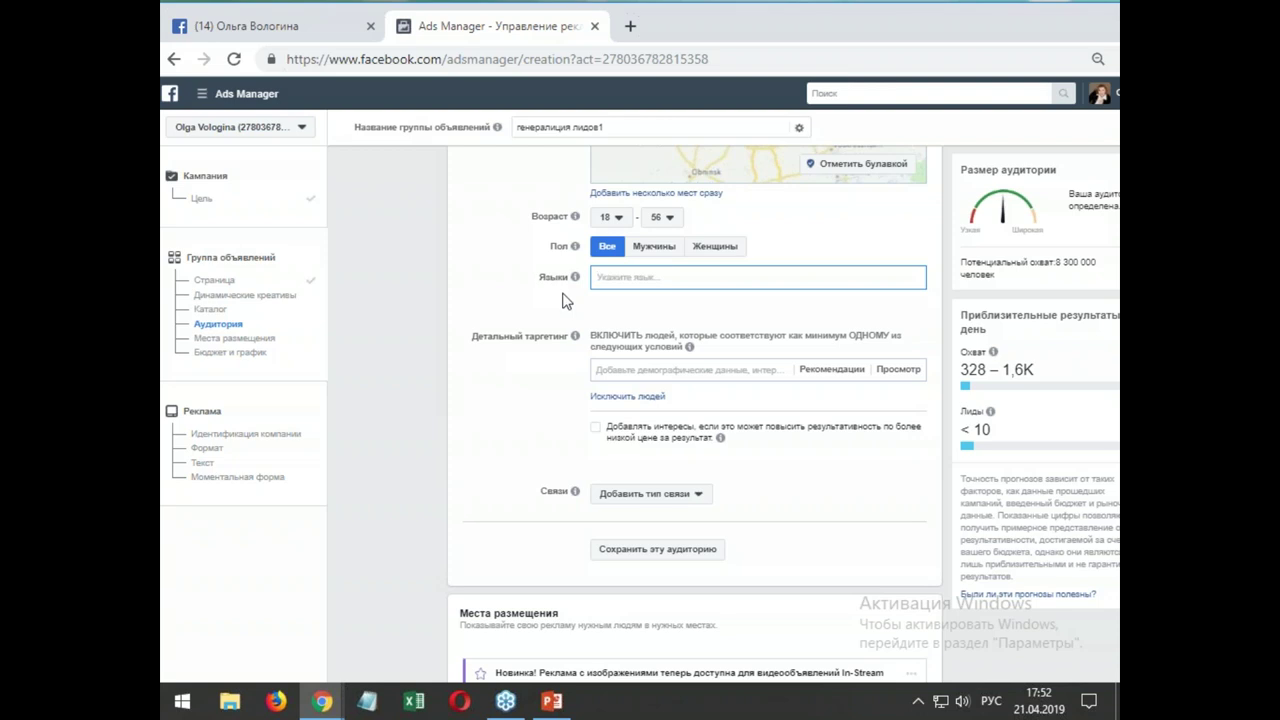
pyautogui.scroll(-1, 540, 330)
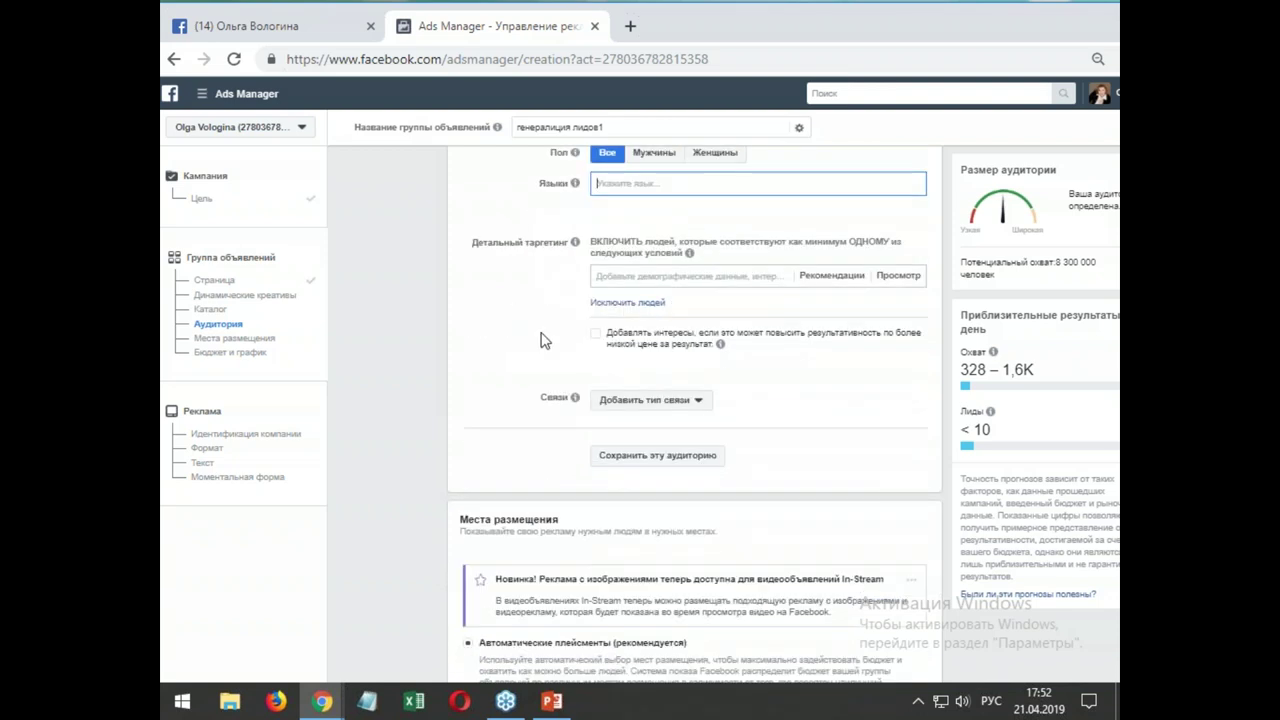
pyautogui.click(700, 277)
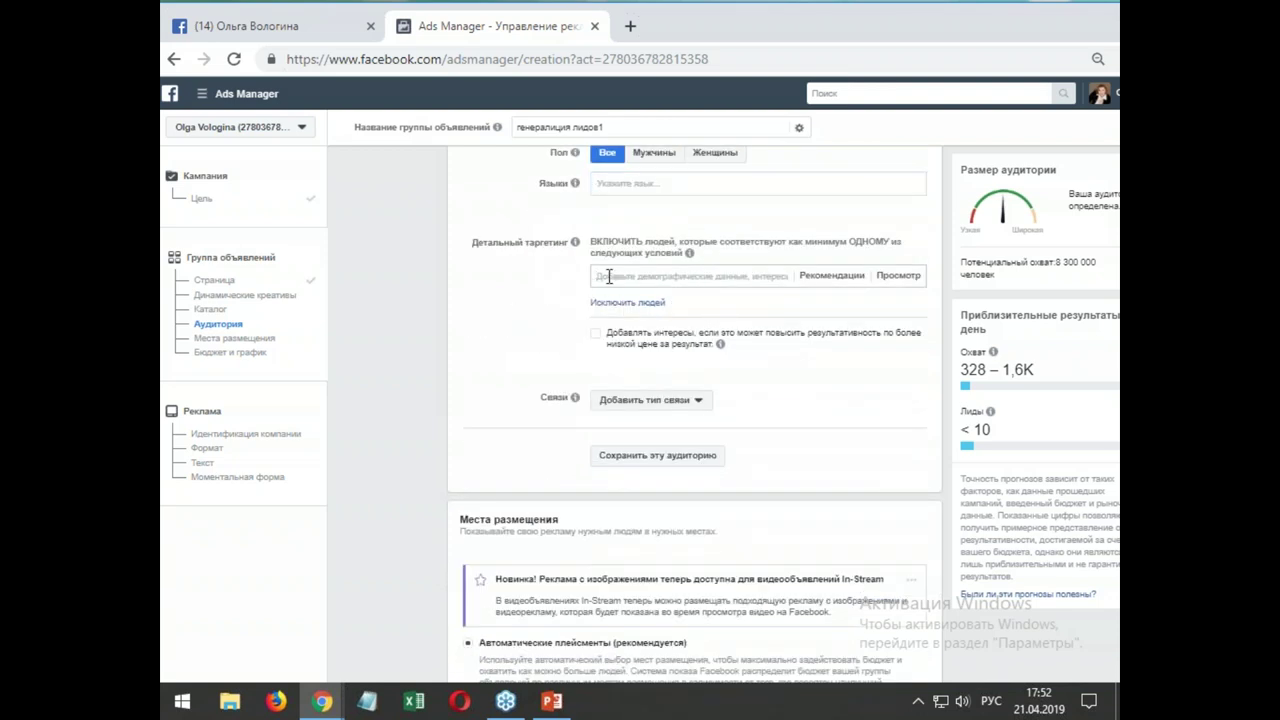
pyautogui.click(842, 283)
pyautogui.moveTo(840, 298)
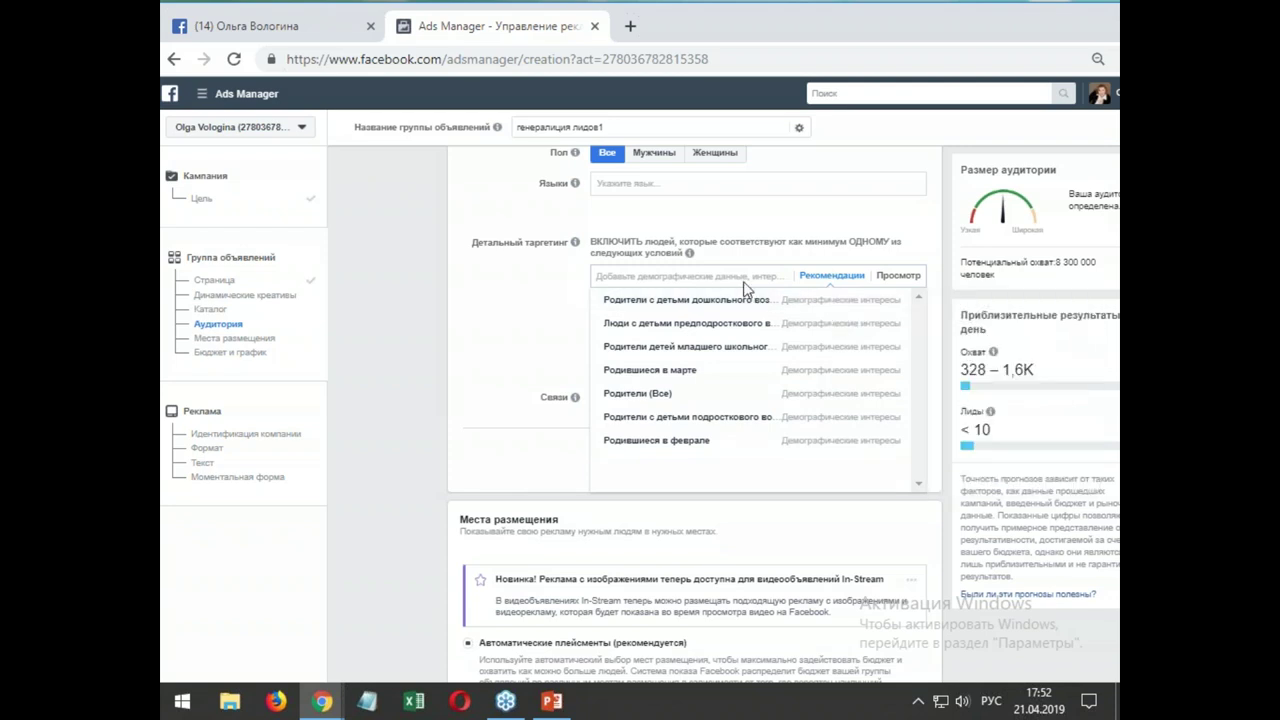
pyautogui.press('Escape')
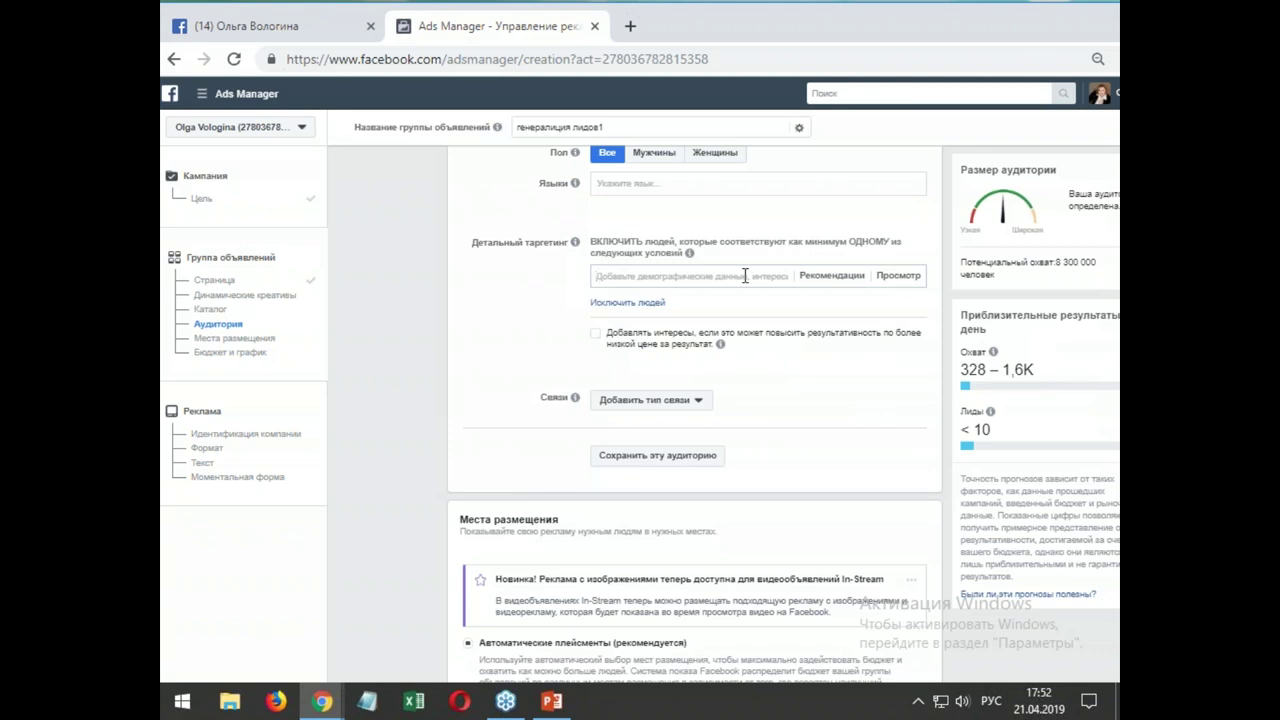
# - Include the recommended demographic "Родители с детьми дошкольного возраста (03–05 лет)" in the detailed targeting
pyautogui.click(810, 279)
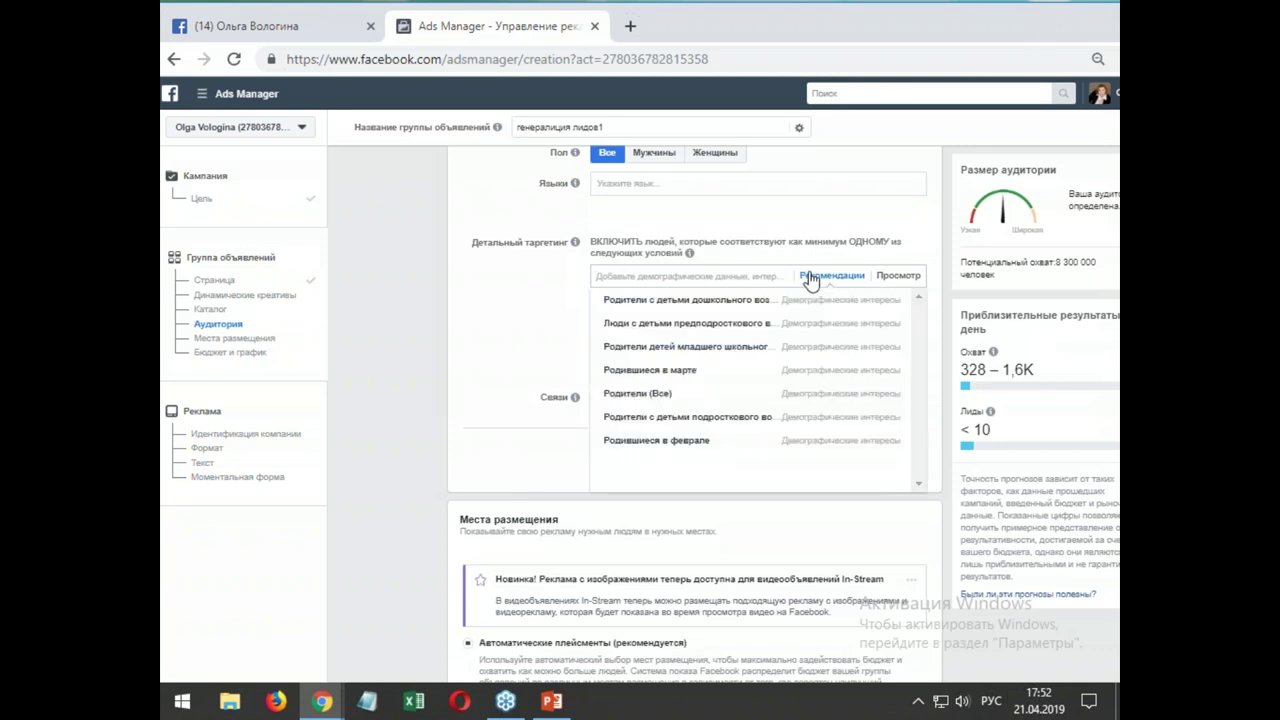
pyautogui.moveTo(748, 297)
pyautogui.click(736, 307)
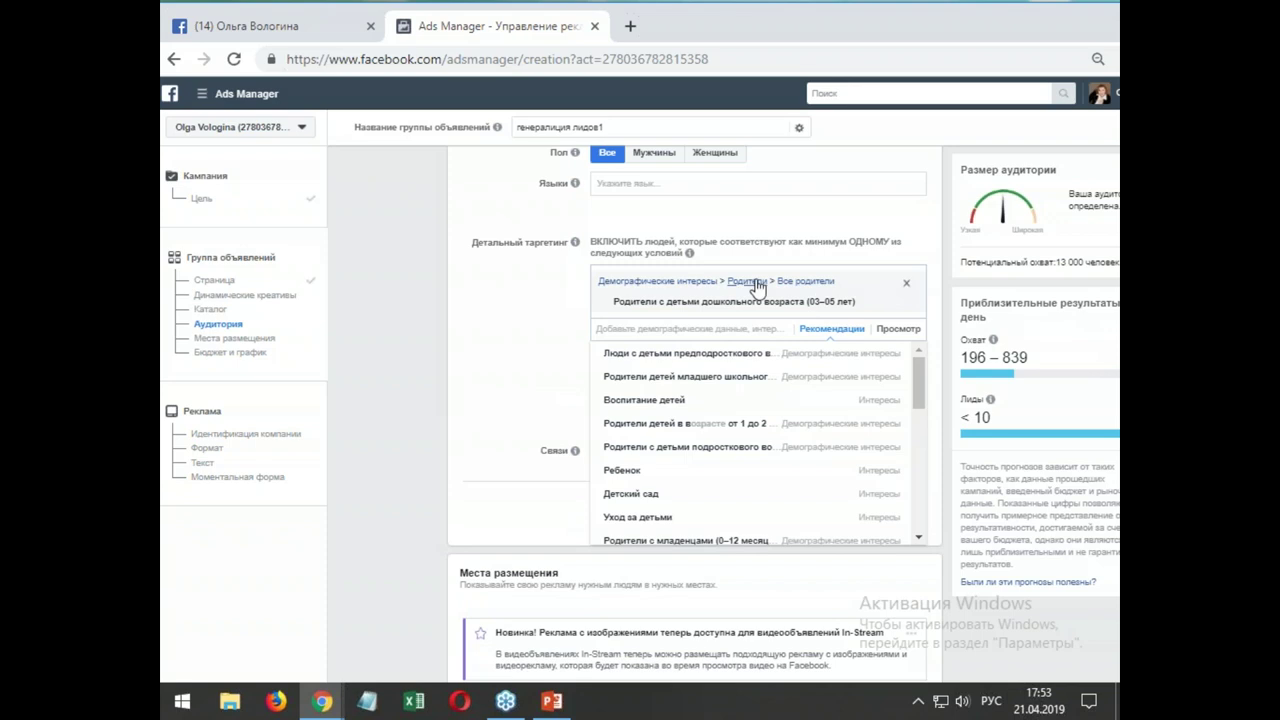
# - Browse the demographic categories and include "Вскоре день рождения" from the birthday life events in the detailed targeting
pyautogui.click(672, 282)
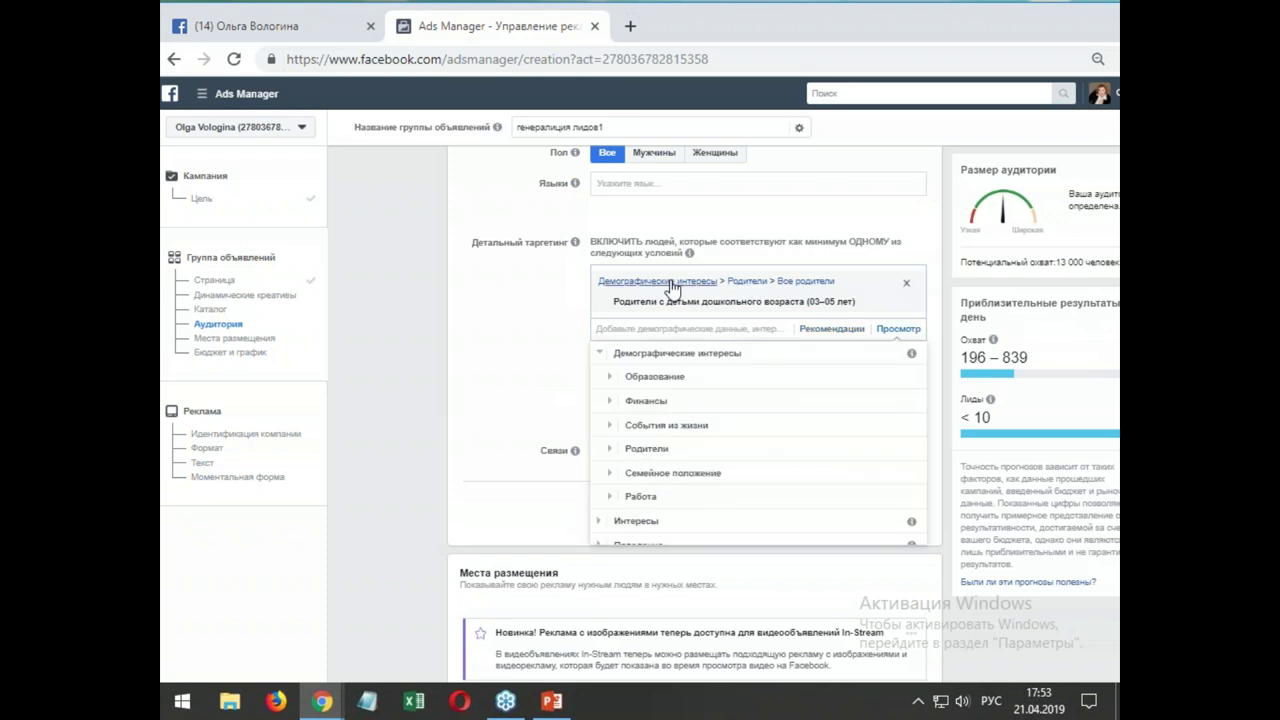
pyautogui.click(638, 377)
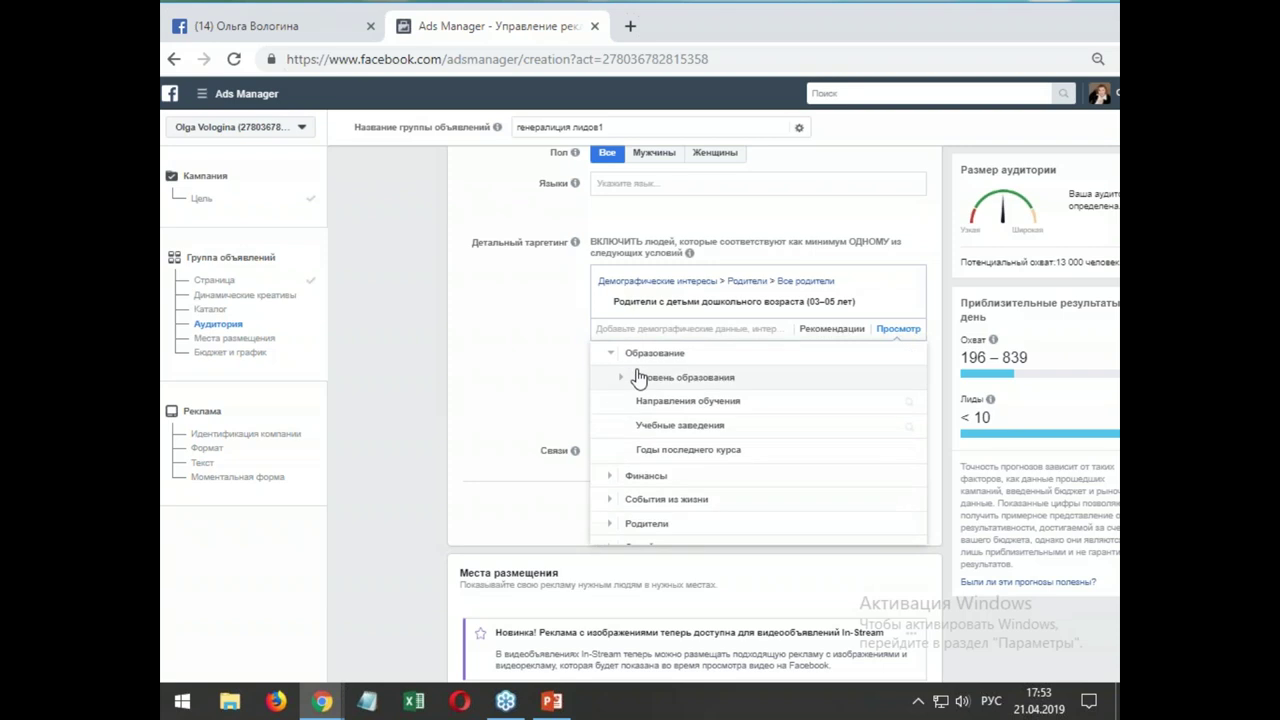
pyautogui.click(618, 477)
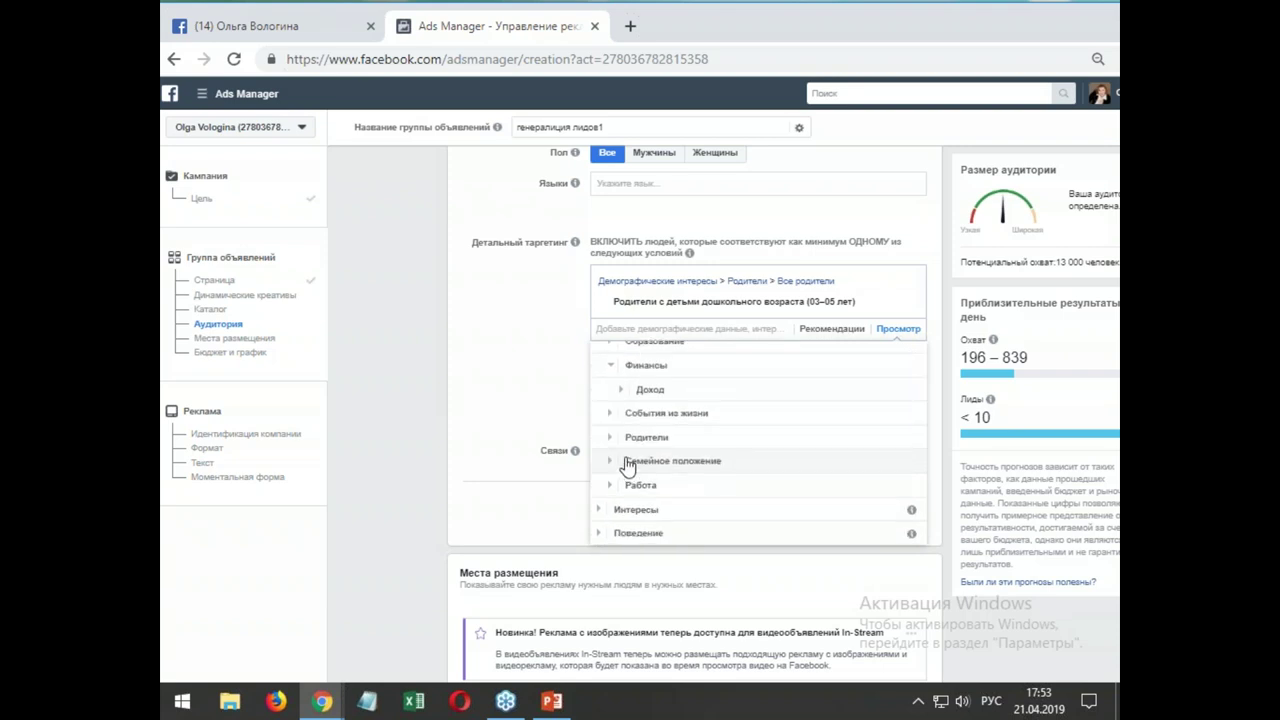
pyautogui.scroll(-1, 624, 462)
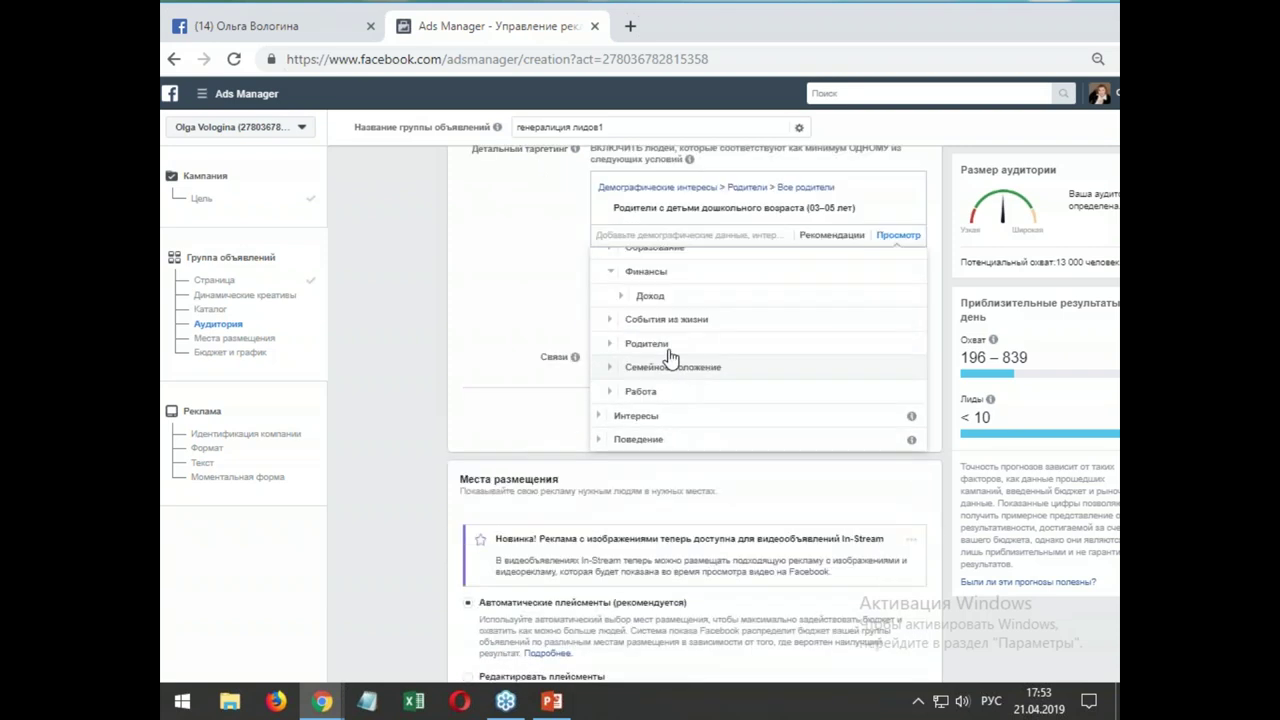
pyautogui.click(612, 322)
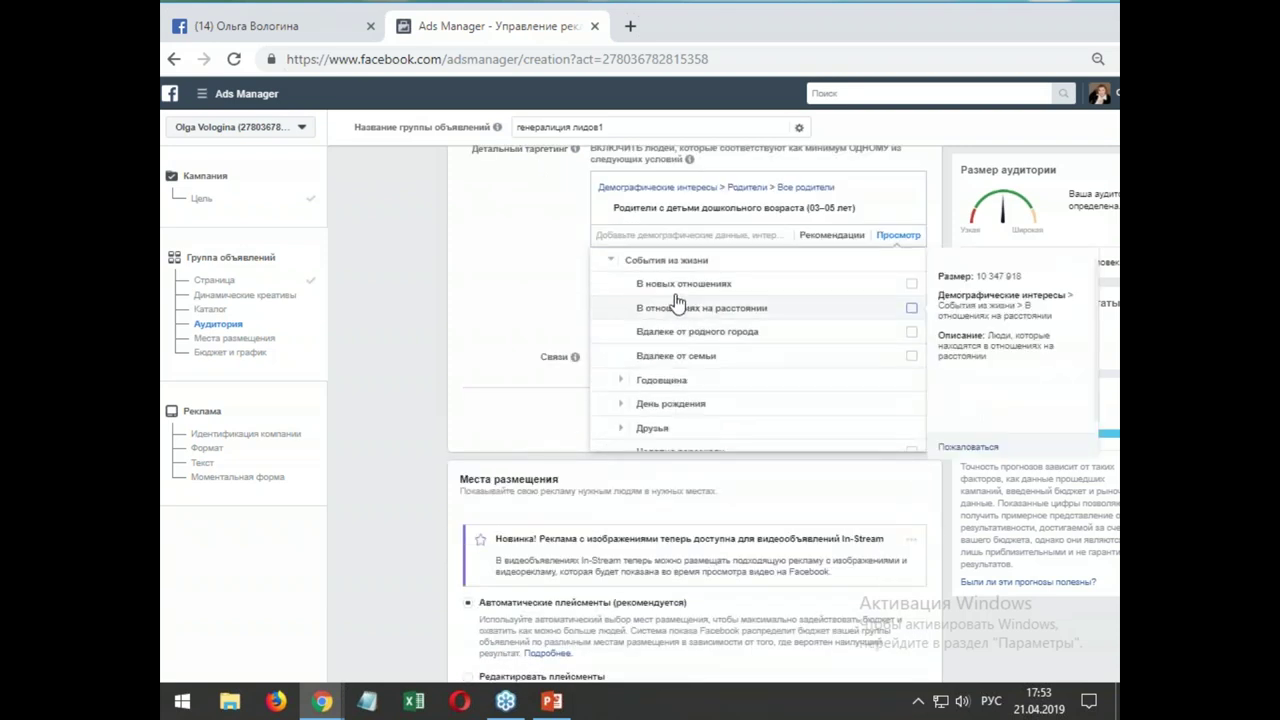
pyautogui.click(620, 404)
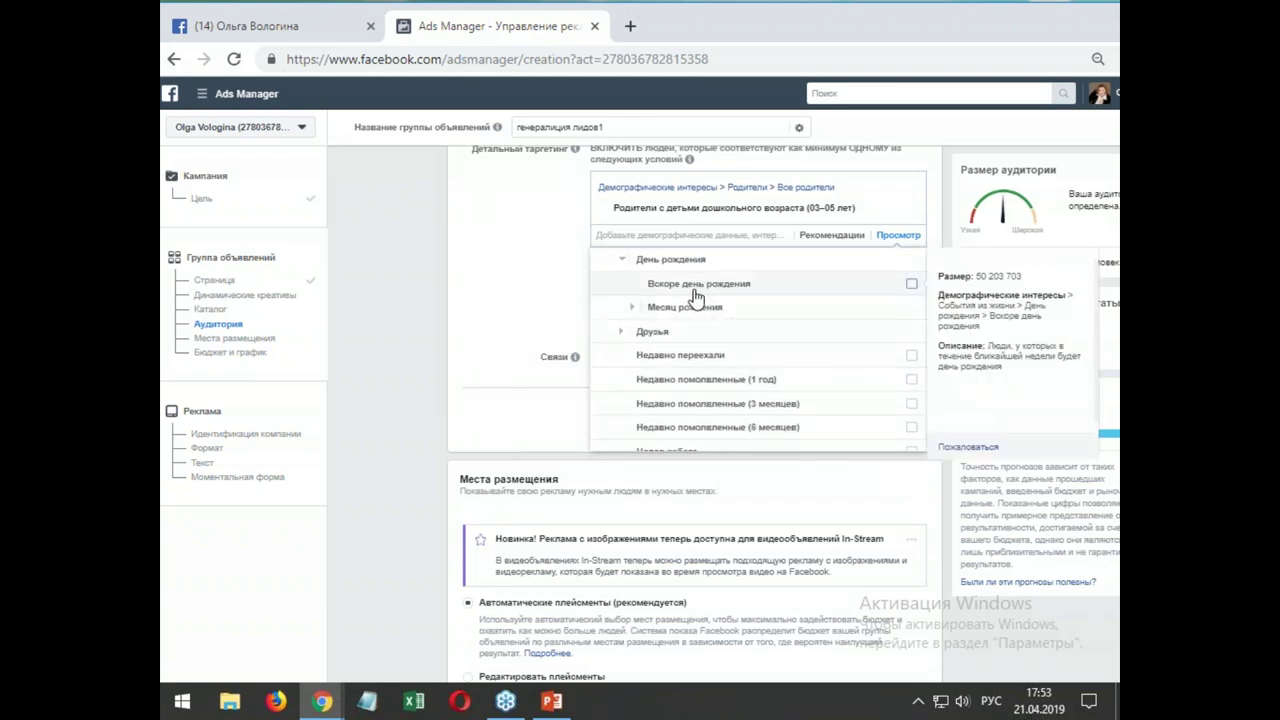
pyautogui.click(910, 285)
pyautogui.scroll(1, 640, 318)
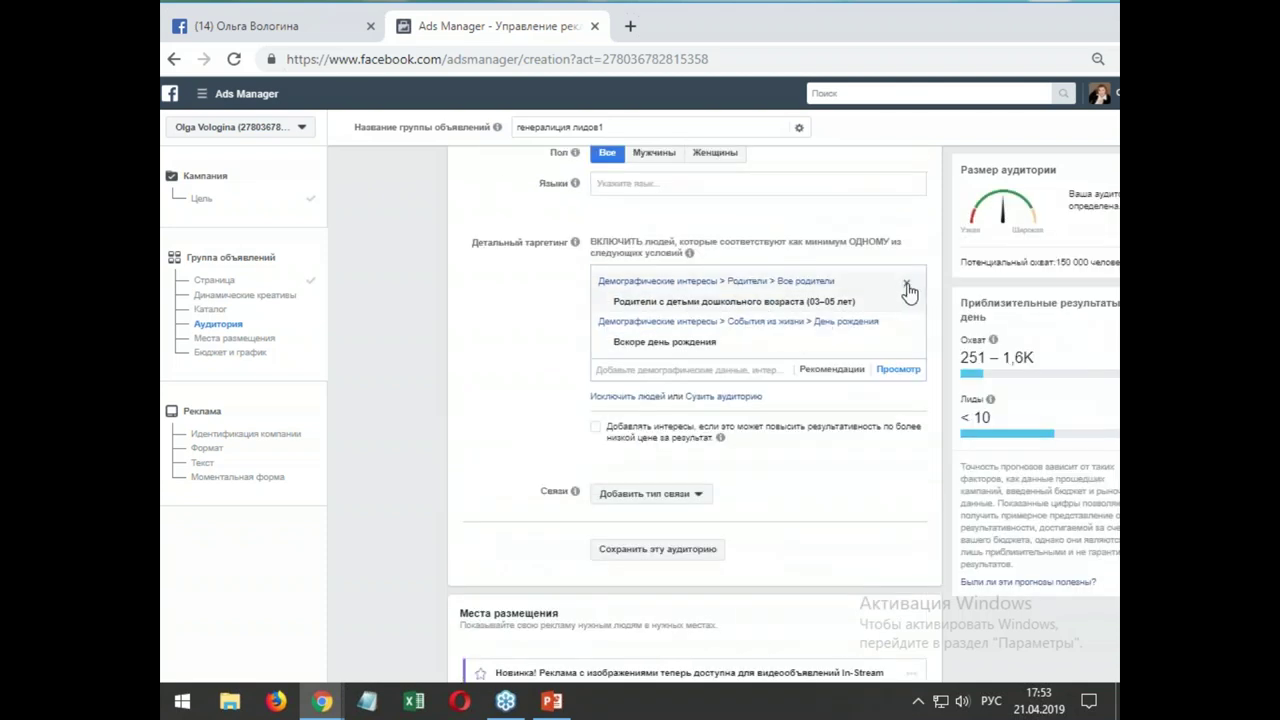
# - Remove the condition for parents of preschool children (03–05 лет) from the detailed targeting
pyautogui.click(907, 287)
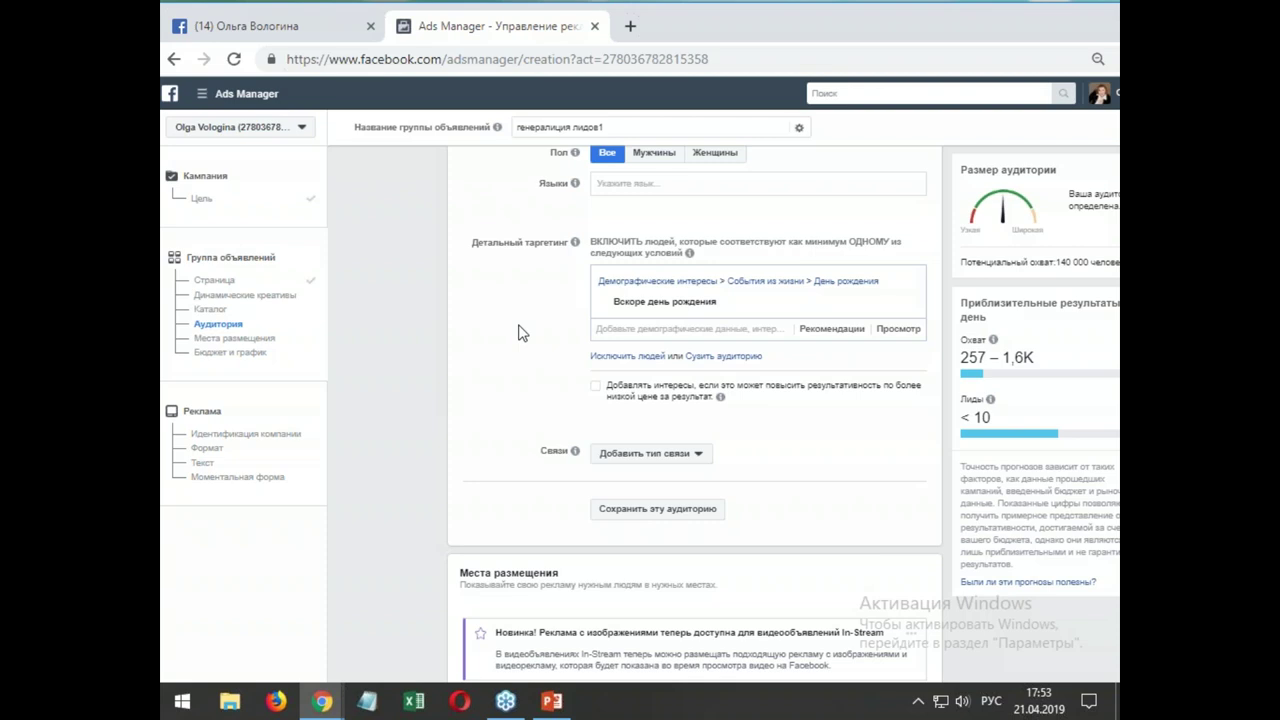
pyautogui.scroll(-1, 518, 333)
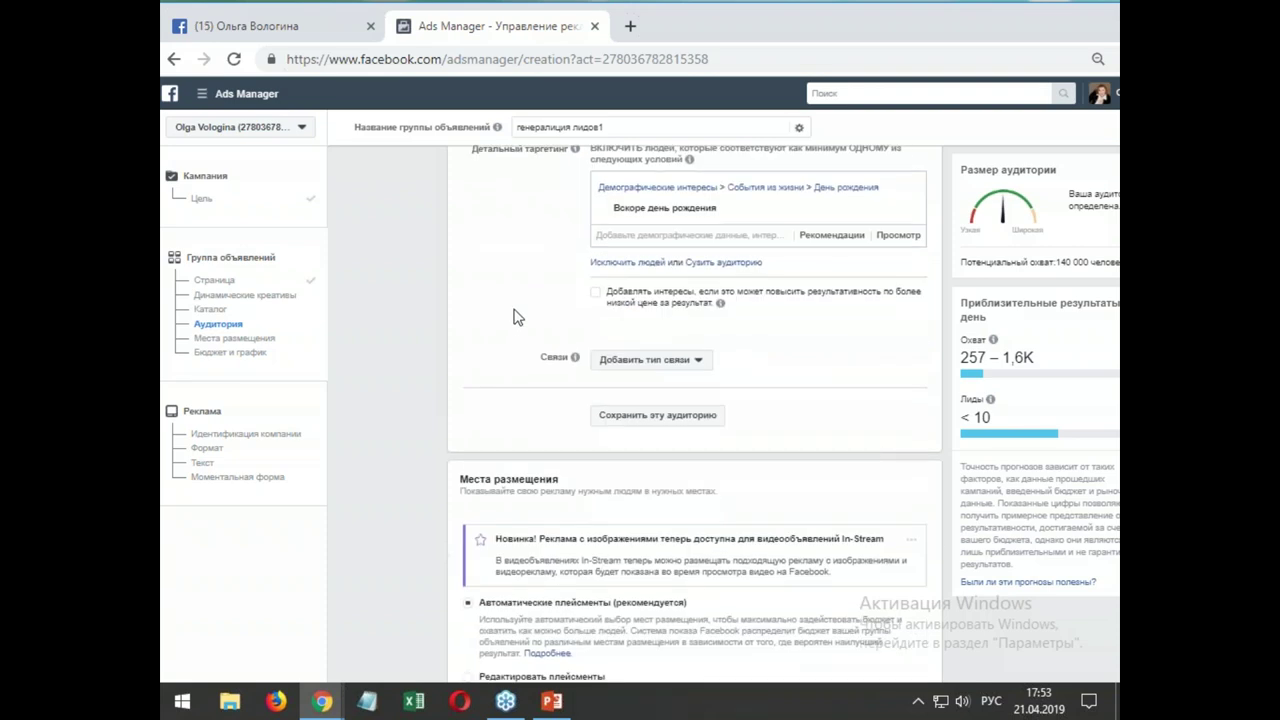
pyautogui.scroll(1, 540, 312)
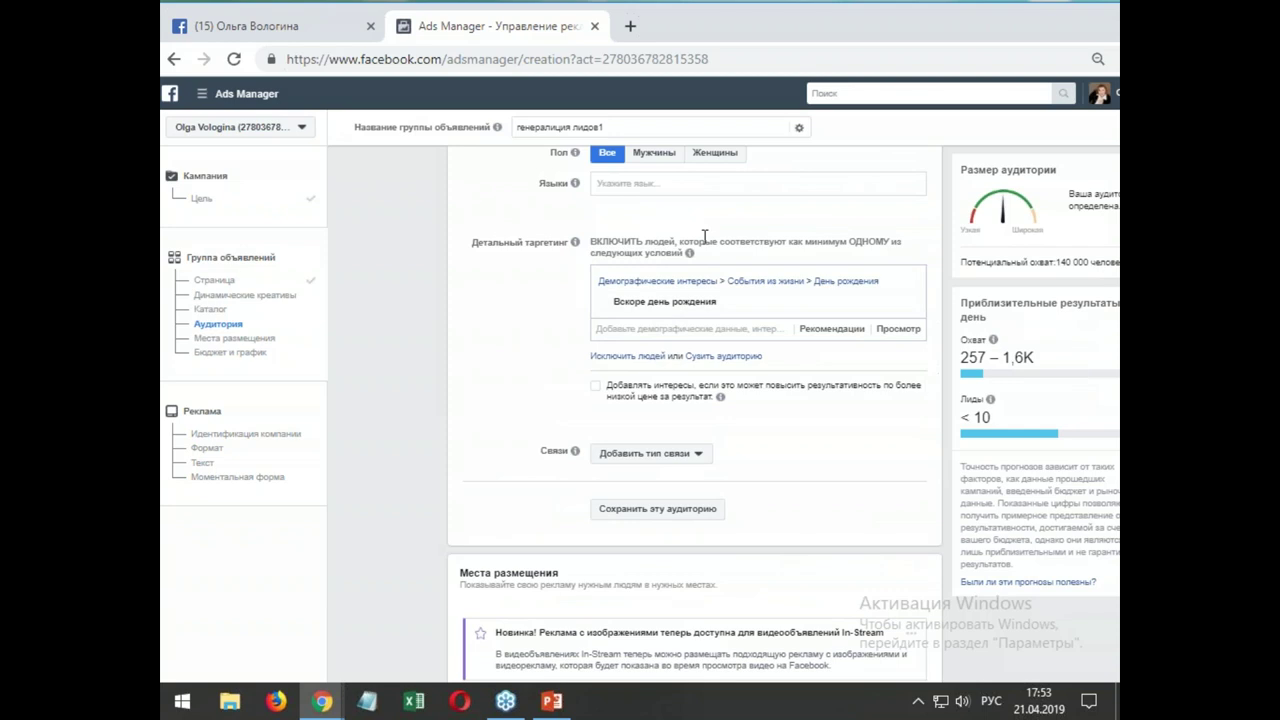
pyautogui.moveTo(632, 304)
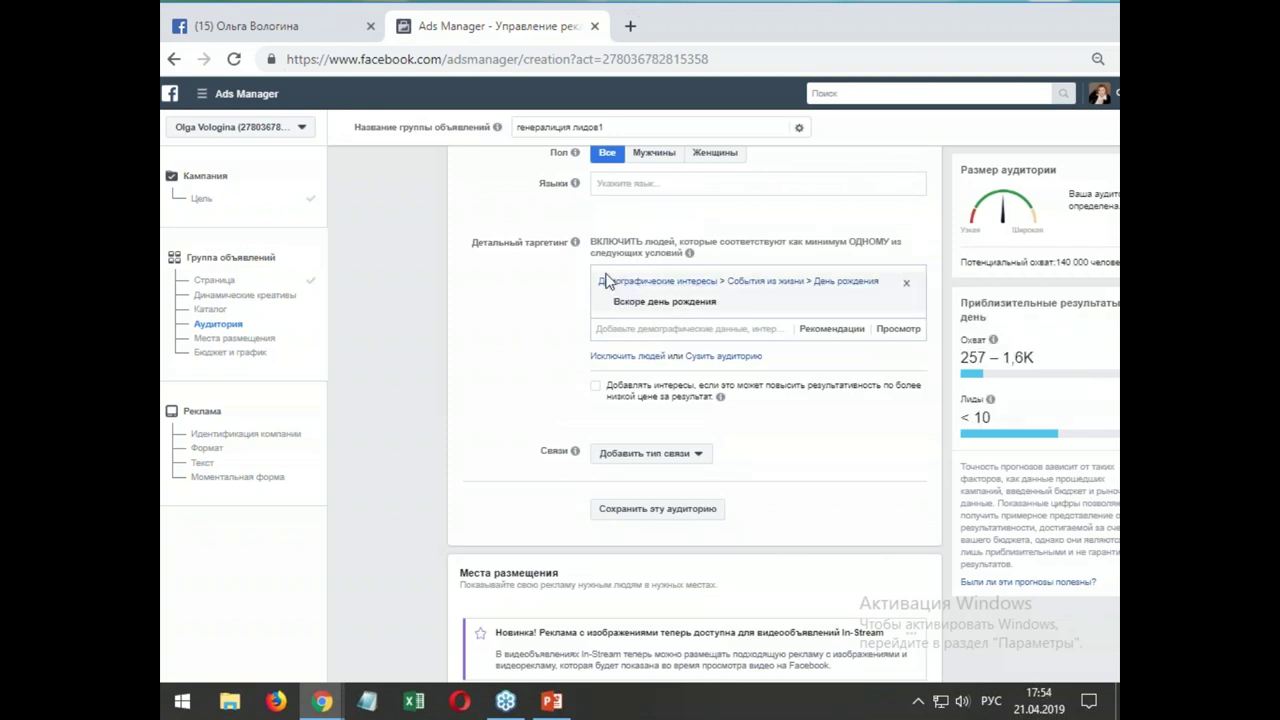
pyautogui.scroll(-1, 490, 405)
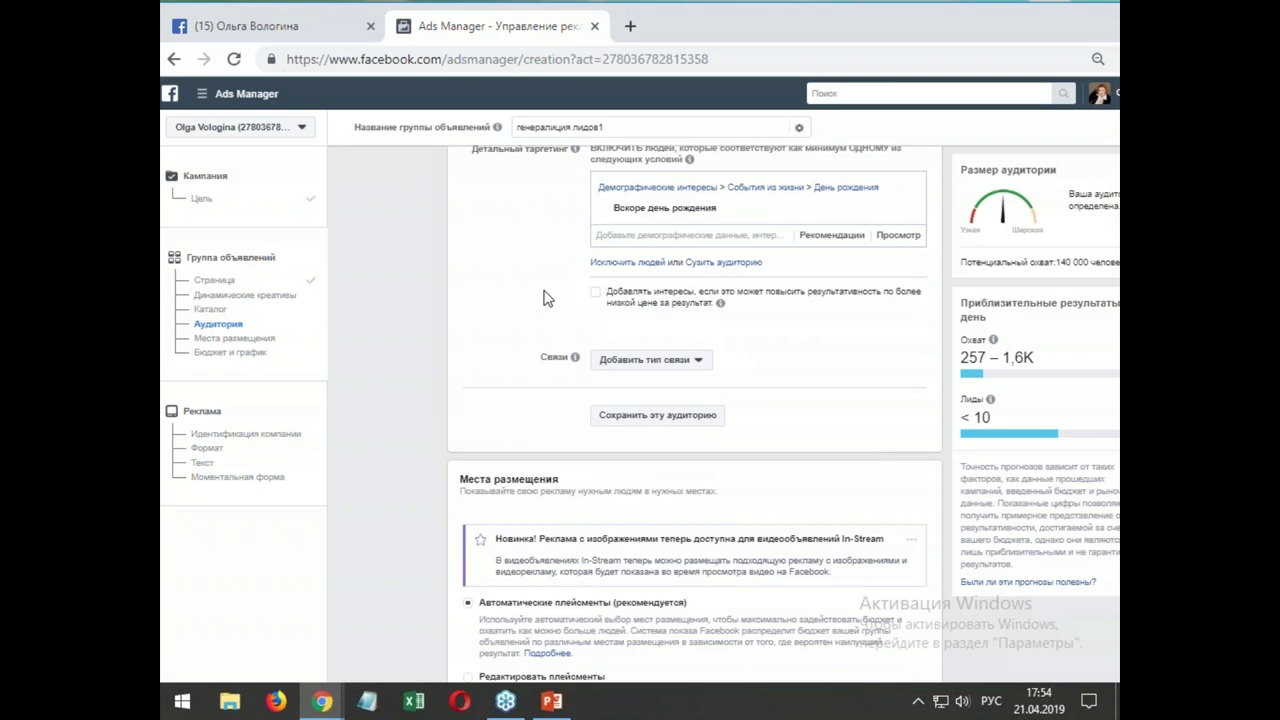
pyautogui.scroll(1, 549, 297)
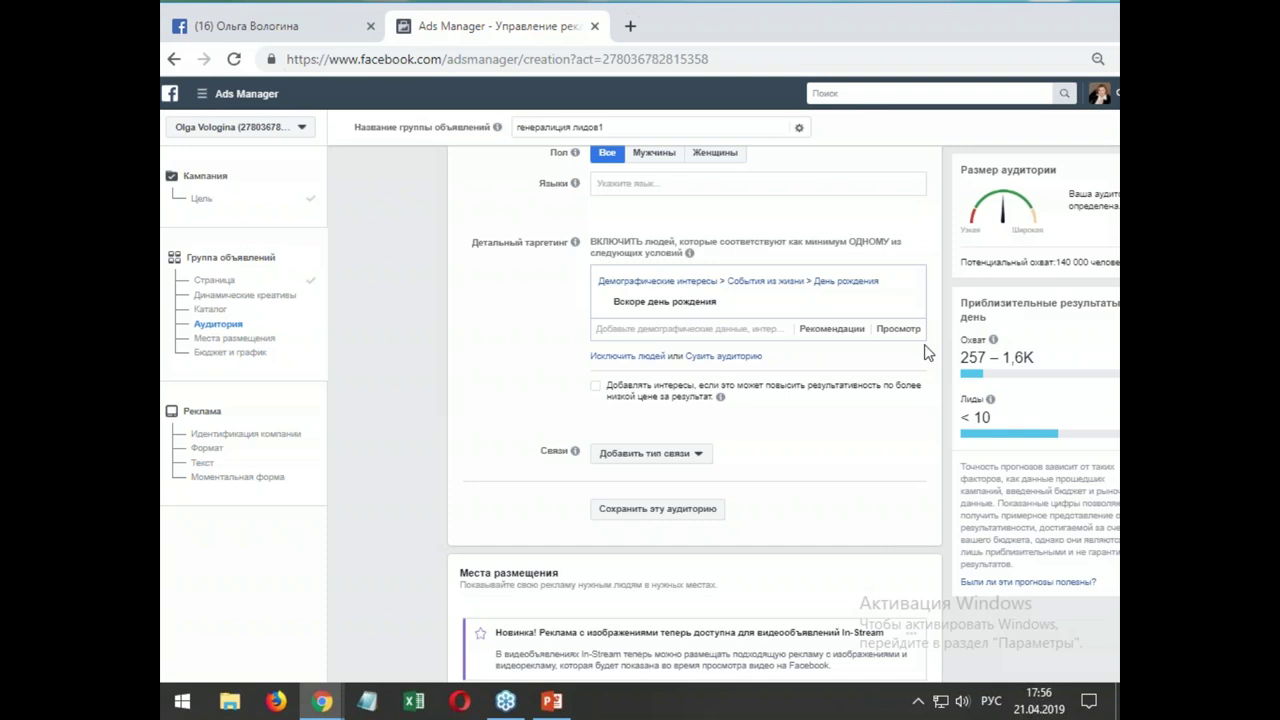
# - Include "Родители (Все)" from the parents demographics in the detailed targeting and remove "Вскоре день рождения"
pyautogui.click(660, 290)
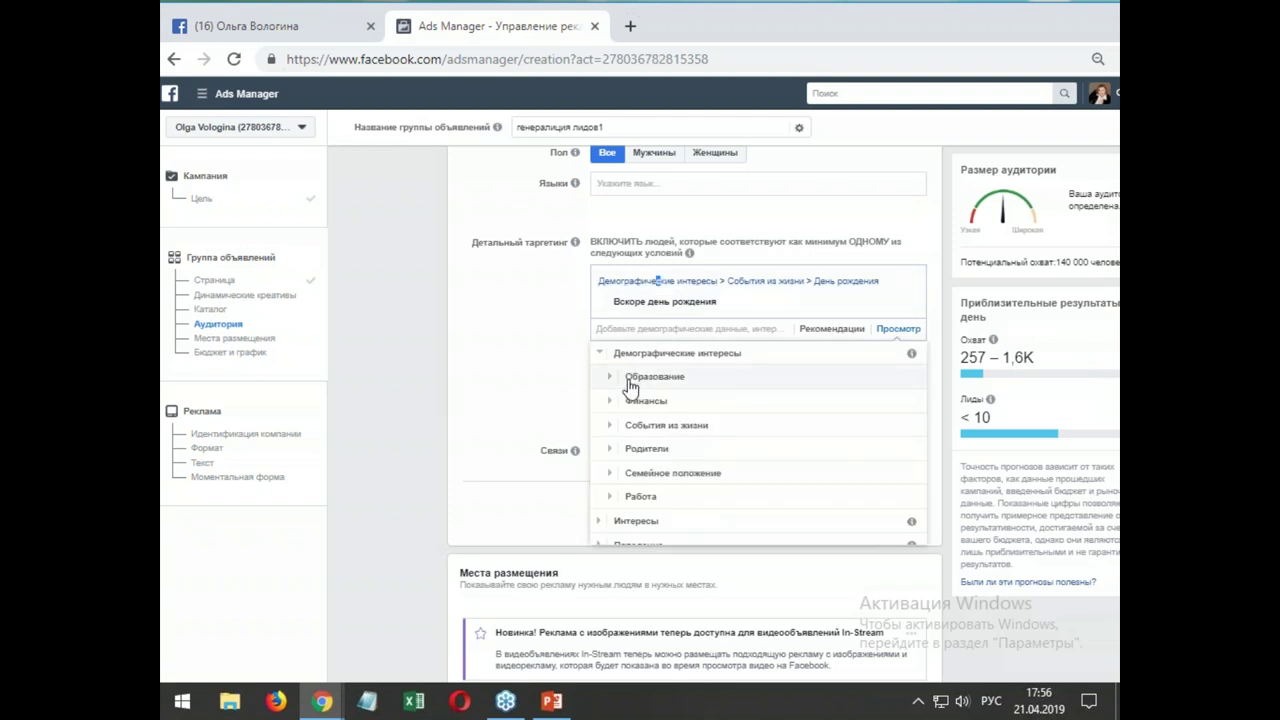
pyautogui.click(630, 448)
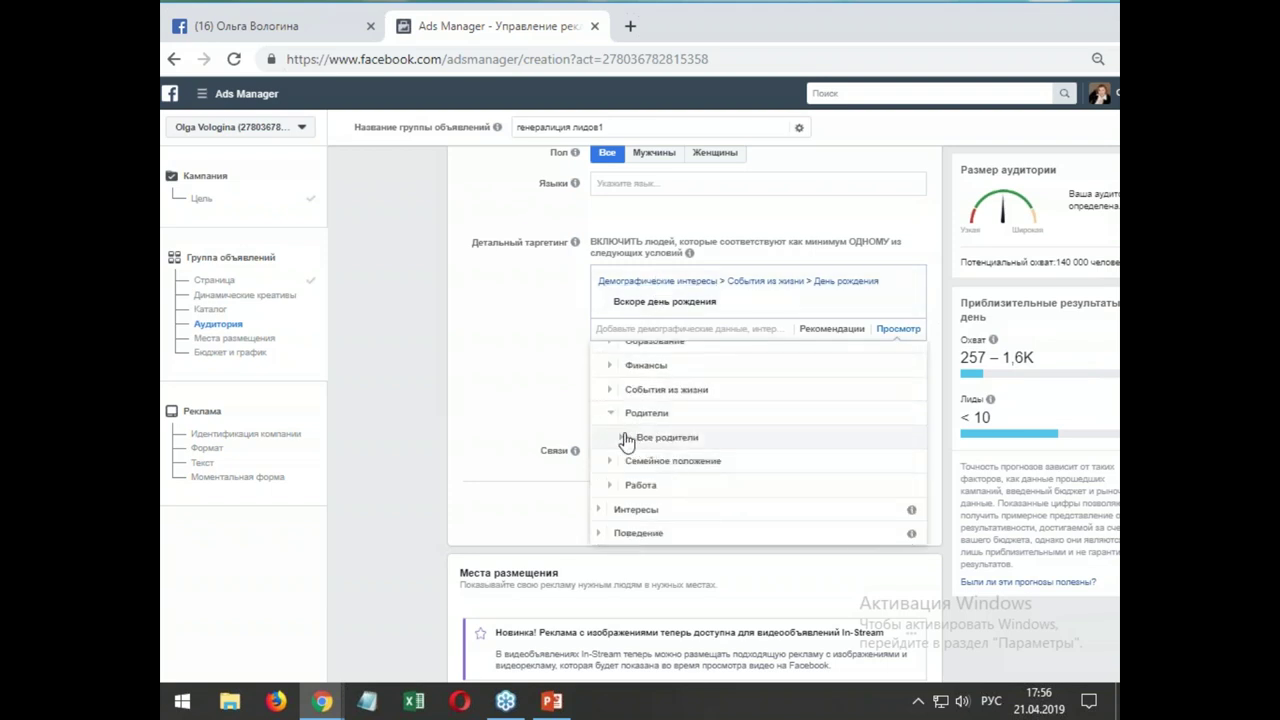
pyautogui.click(628, 446)
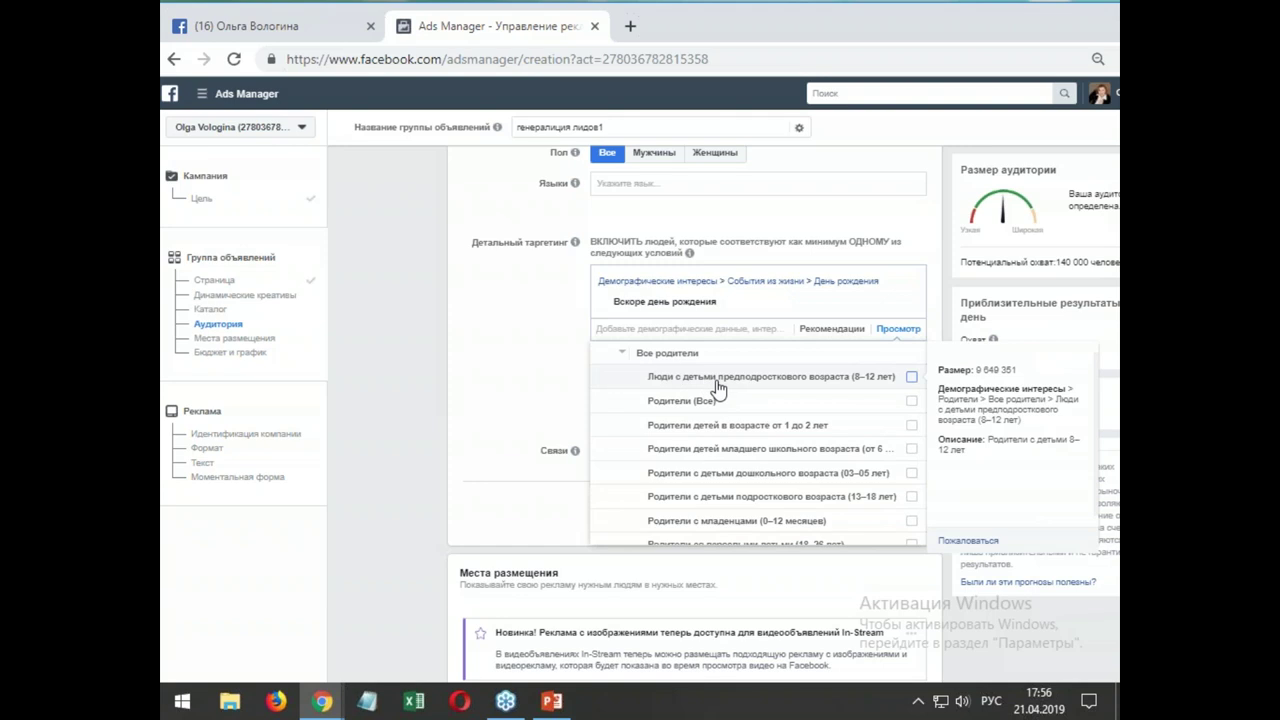
pyautogui.click(672, 402)
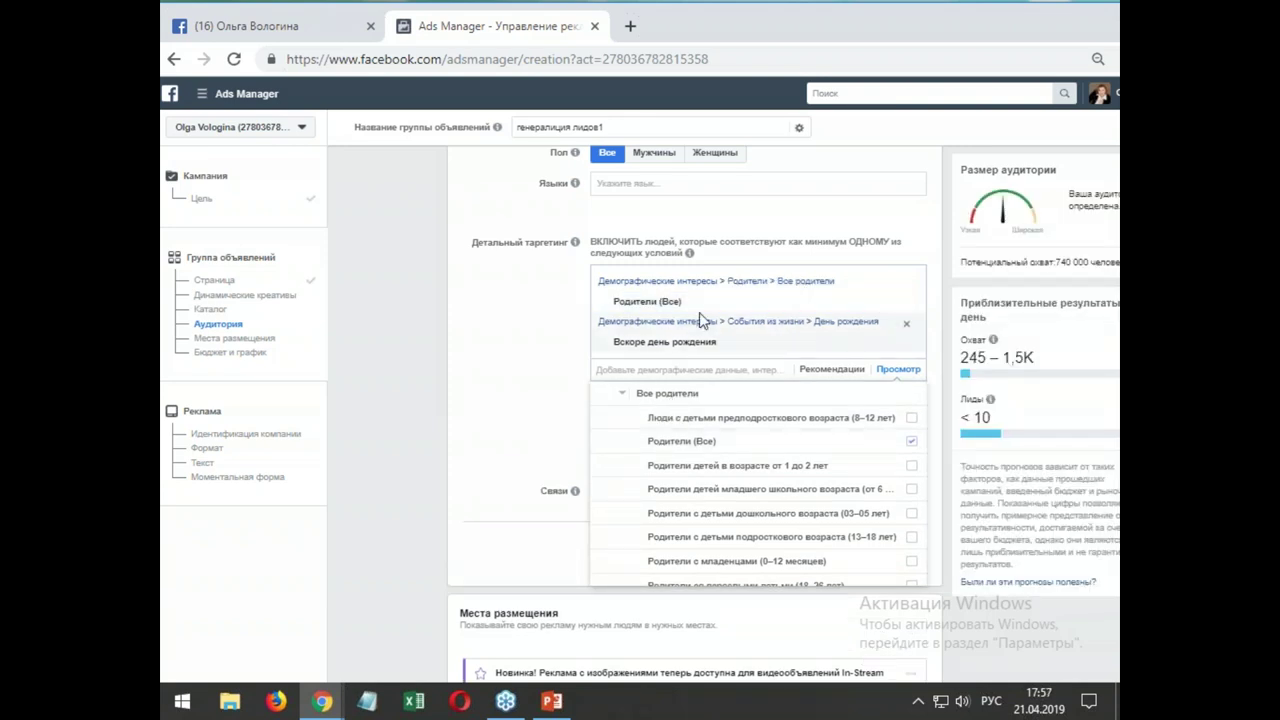
pyautogui.click(906, 323)
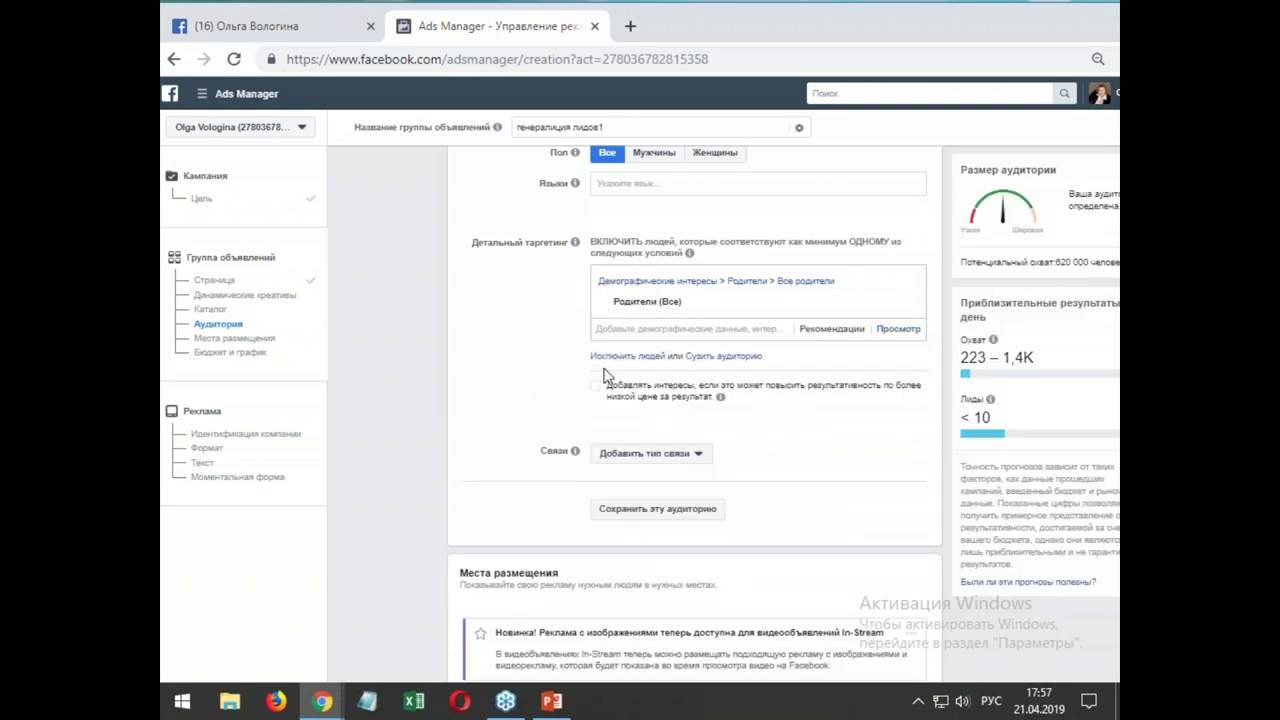
# - Add an exclusion condition to the detailed targeting, search for "родители" and exclude the interest "Родители"
pyautogui.click(614, 358)
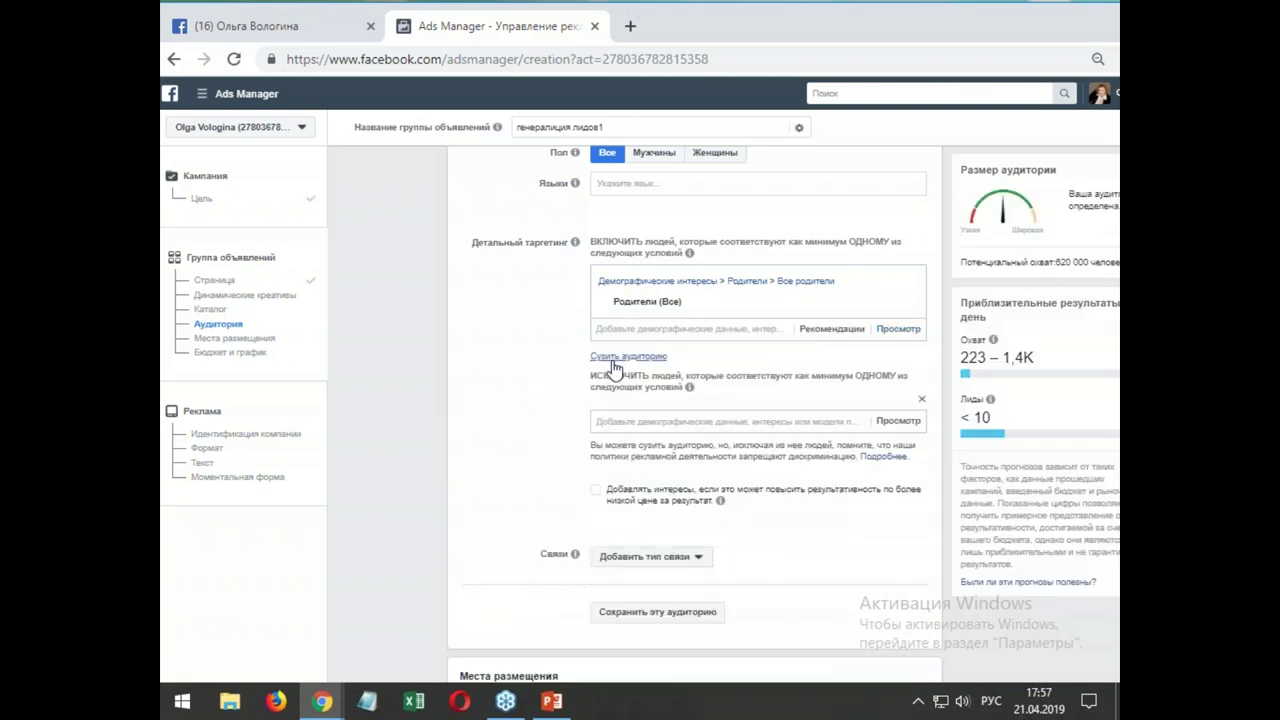
pyautogui.click(622, 420)
pyautogui.write('сл')
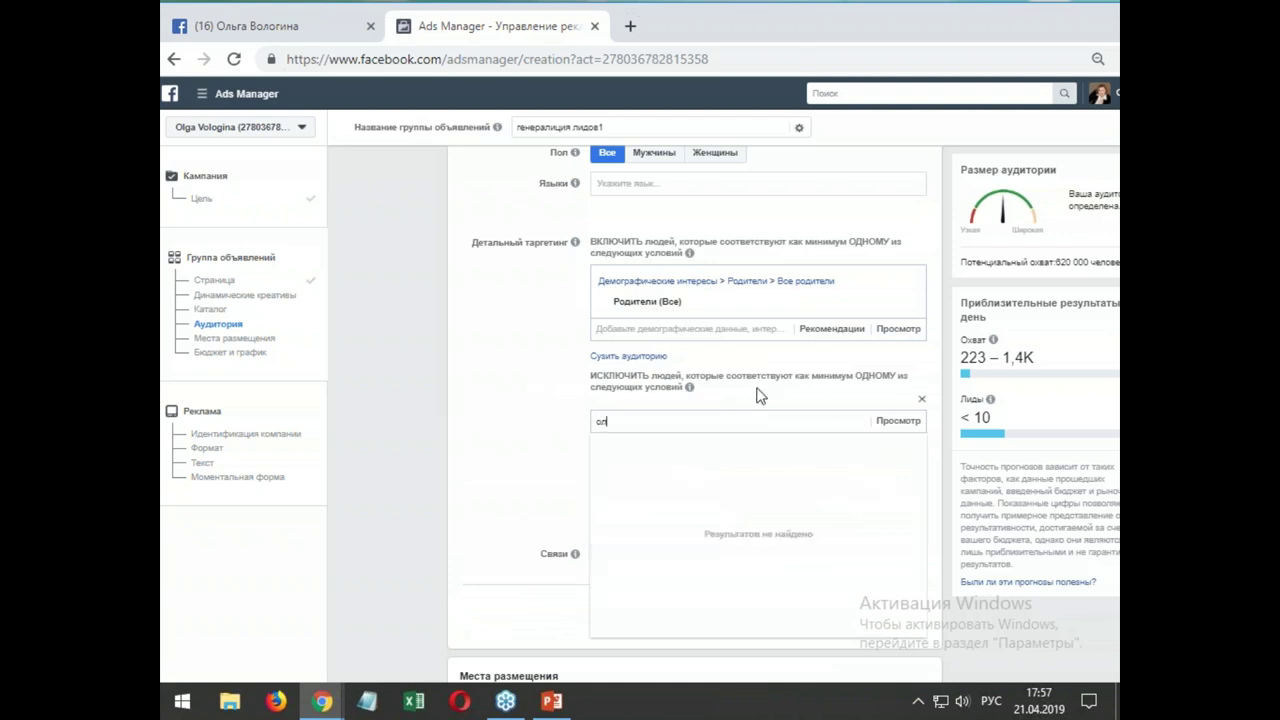
pyautogui.press('BackSpace')
pyautogui.press('BackSpace')
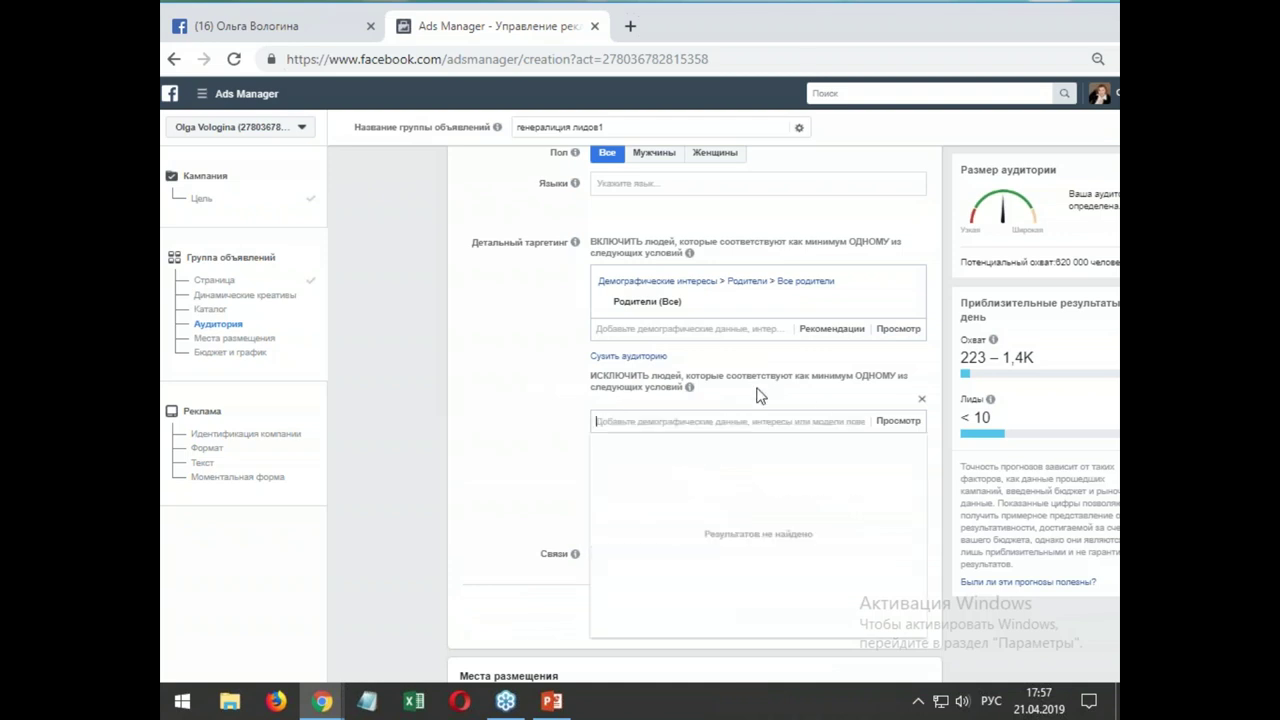
pyautogui.write('ро')
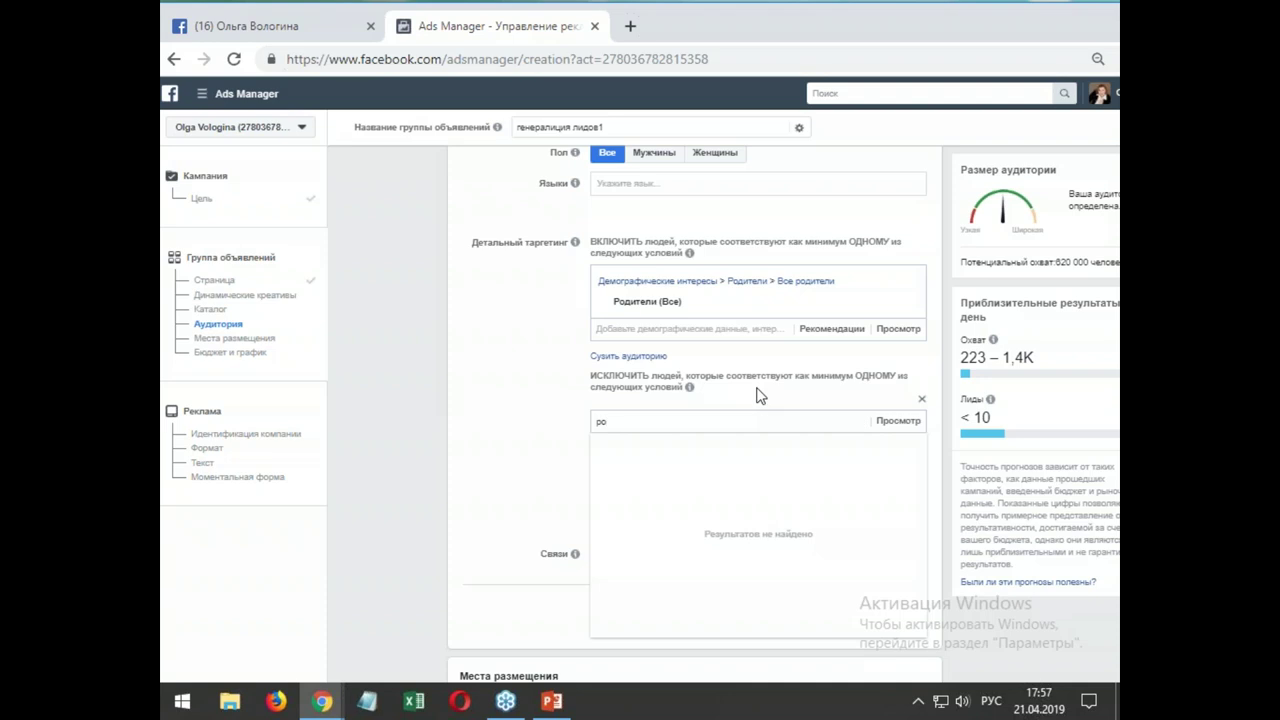
pyautogui.write('дит')
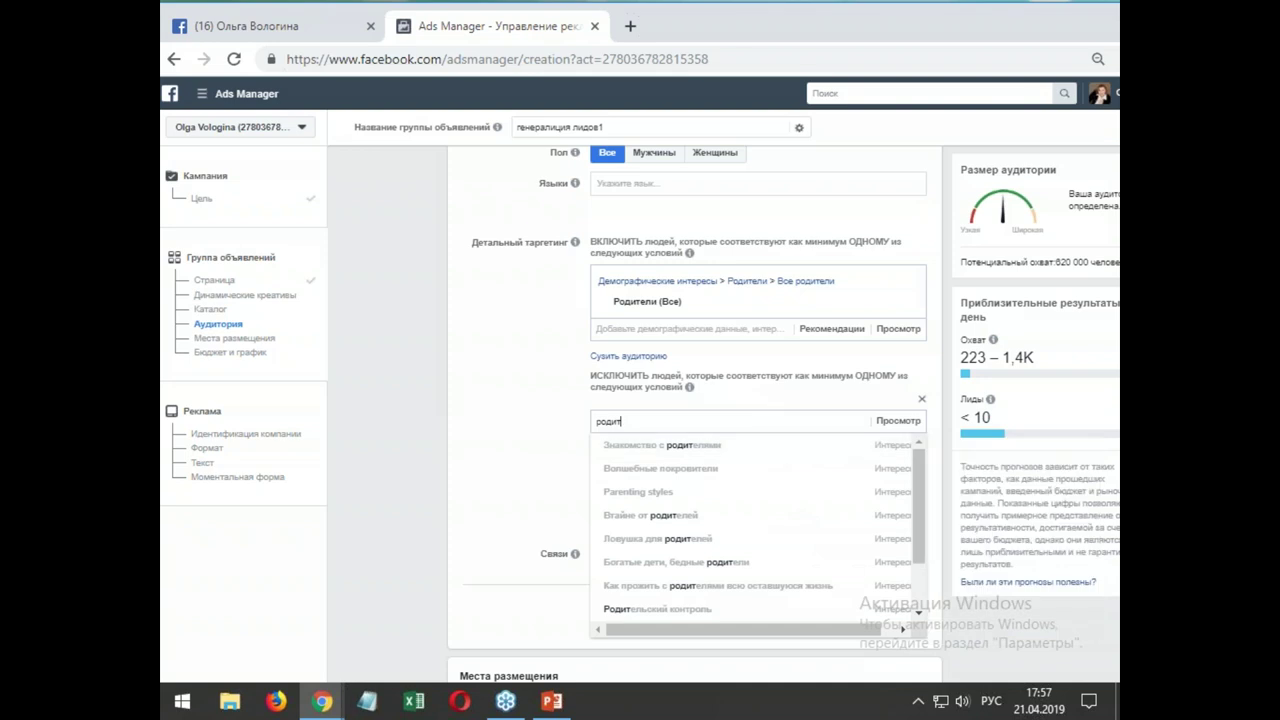
pyautogui.write('е')
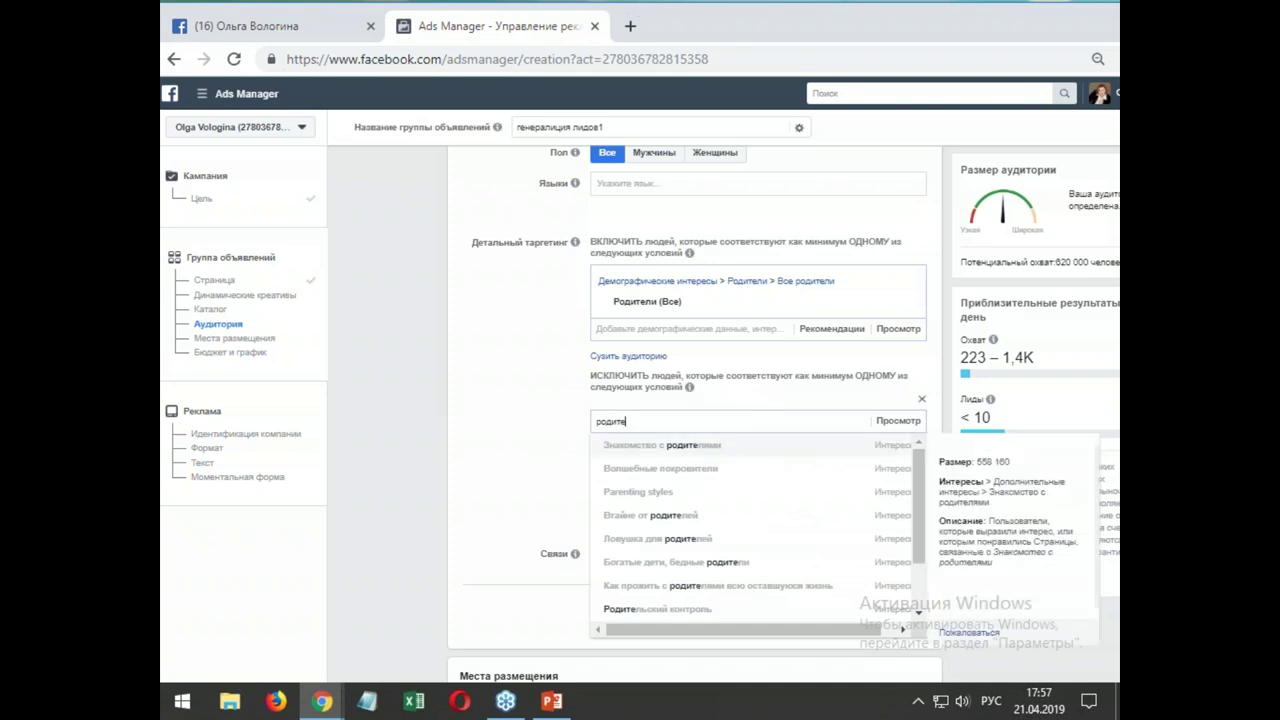
pyautogui.write('ли')
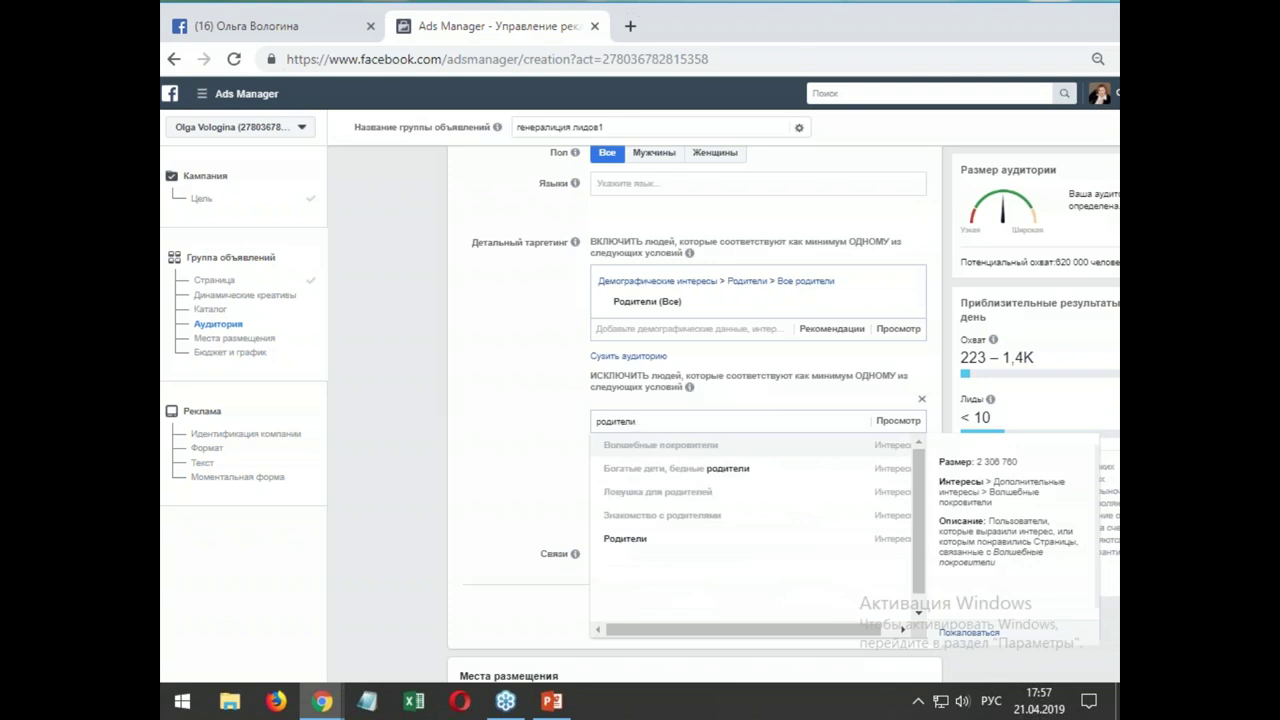
pyautogui.click(630, 543)
# - Remove the excluded interest "Родители" and search the exclusion conditions for "родители с детьми"
pyautogui.moveTo(652, 457)
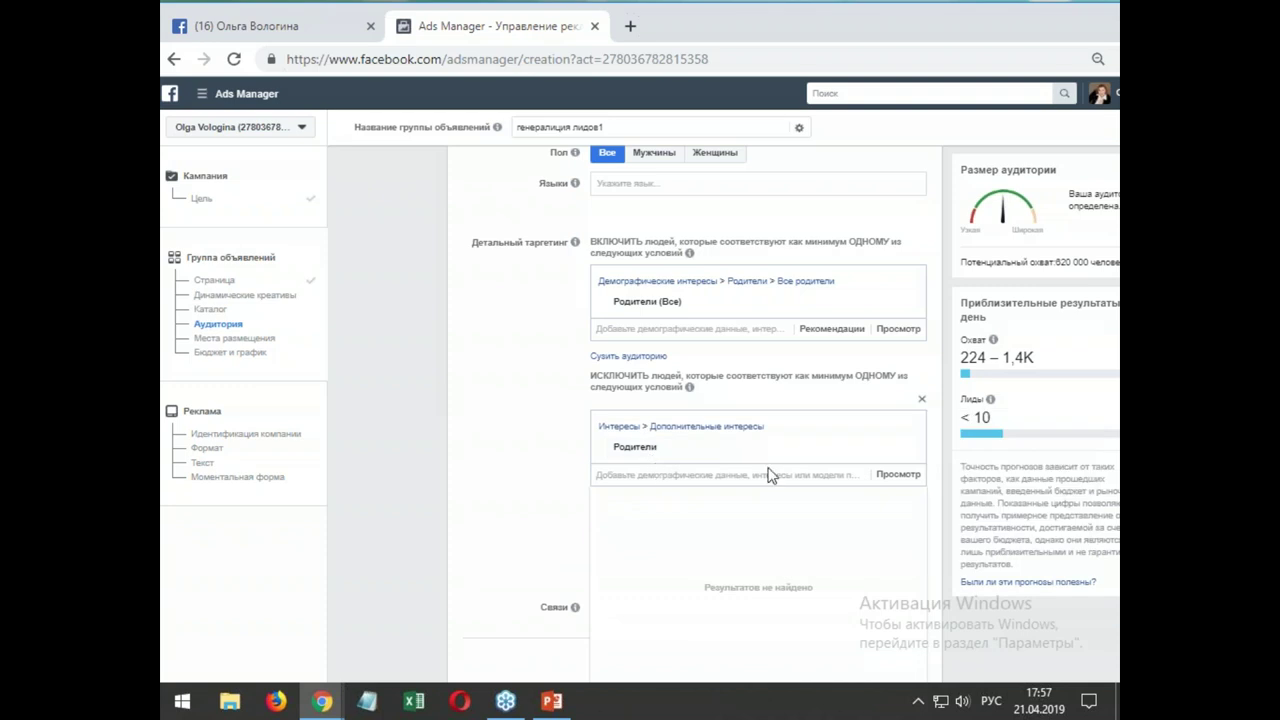
pyautogui.click(906, 450)
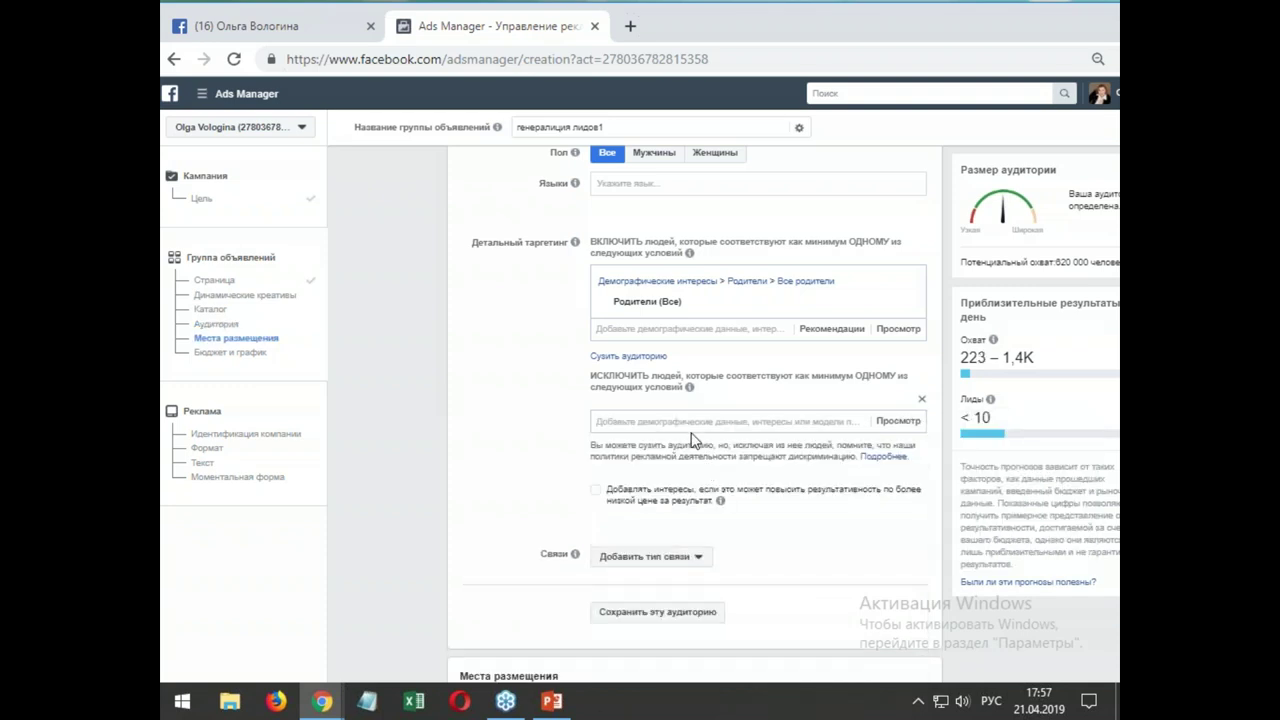
pyautogui.click(696, 423)
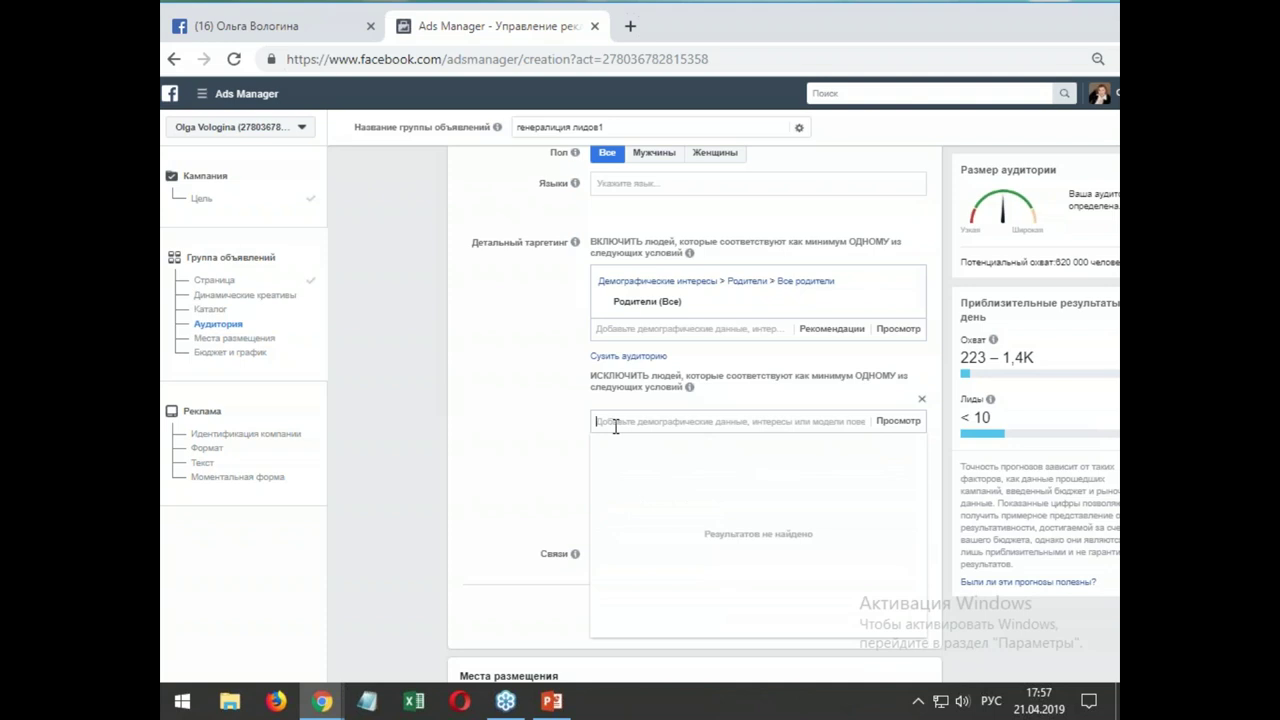
pyautogui.write('родит')
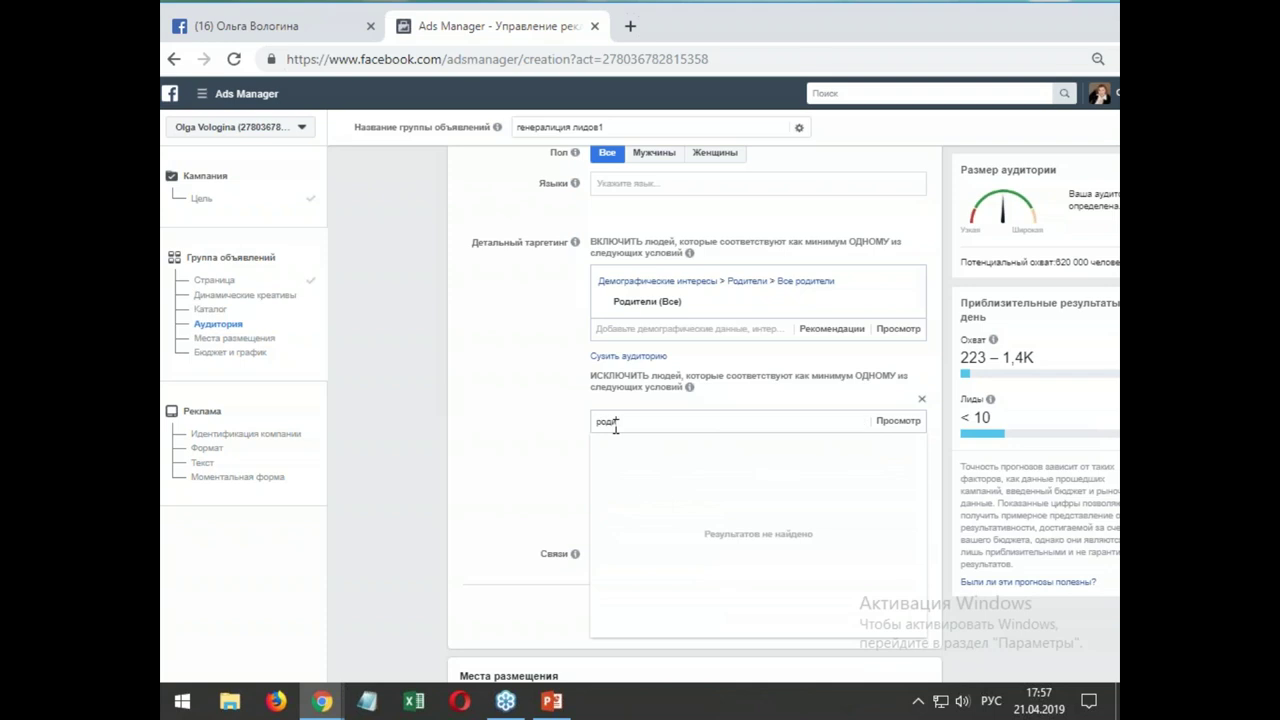
pyautogui.write('ели')
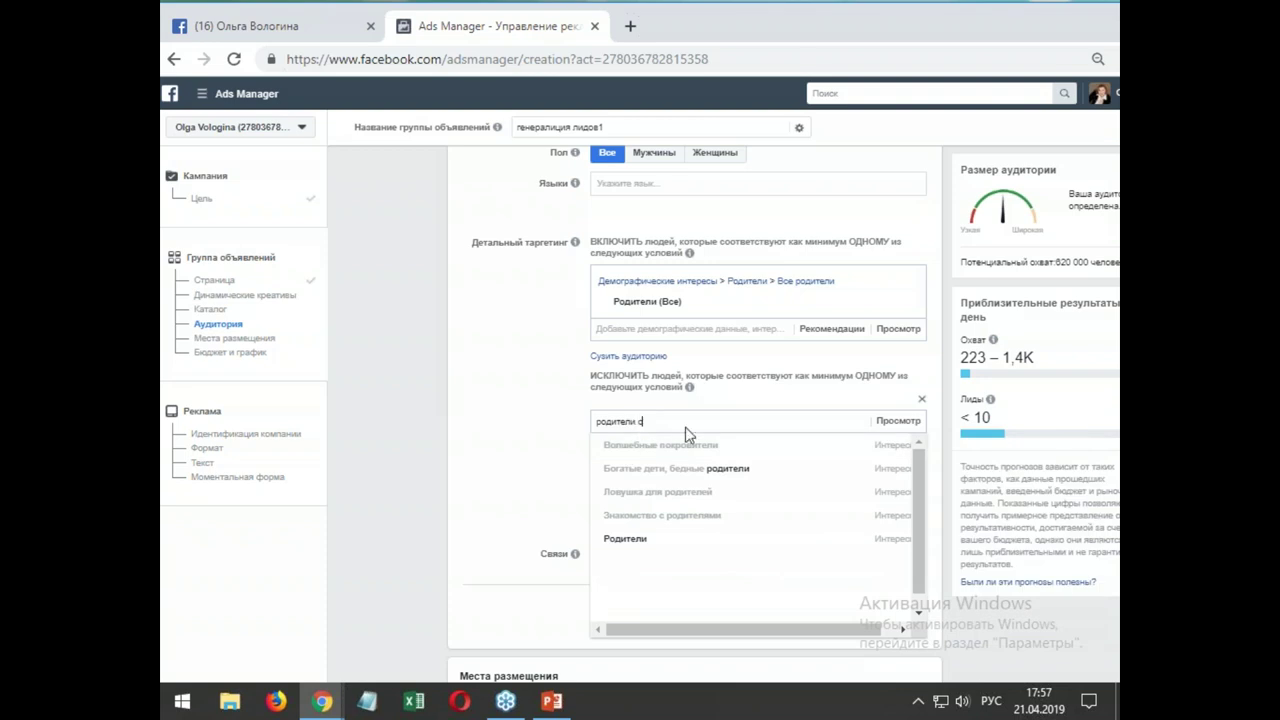
pyautogui.write(' с')
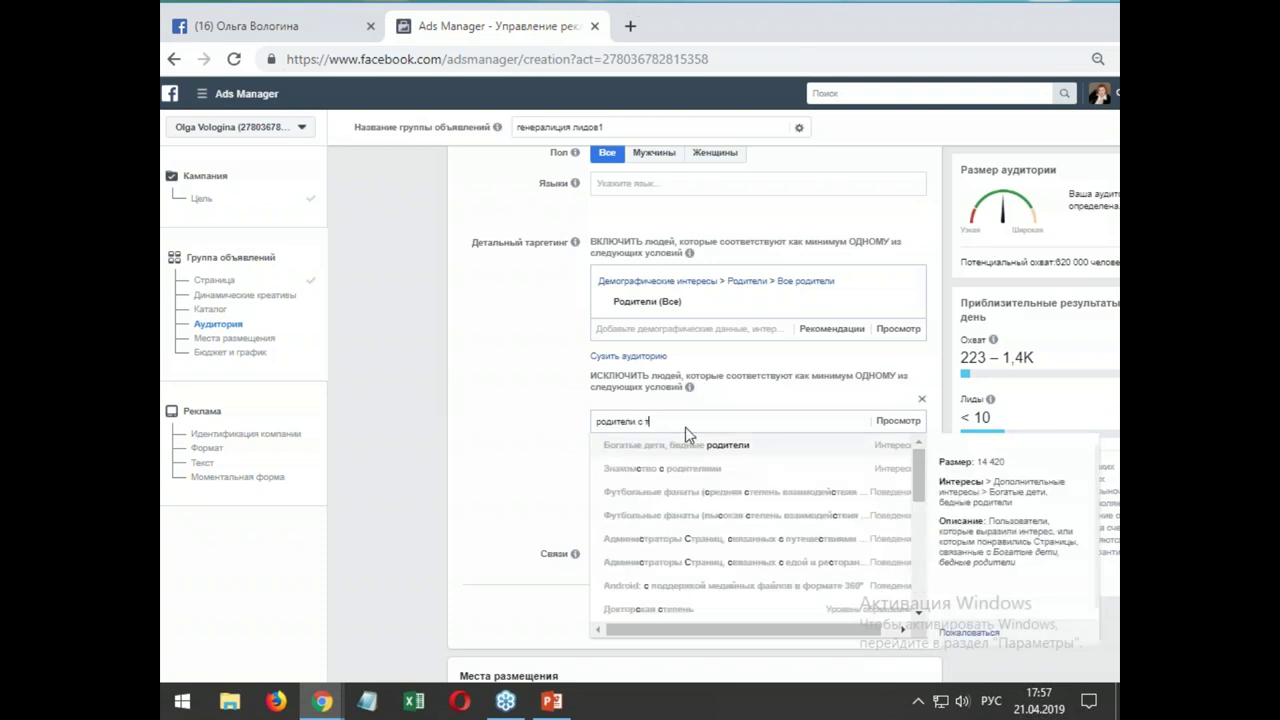
pyautogui.write(' детьм')
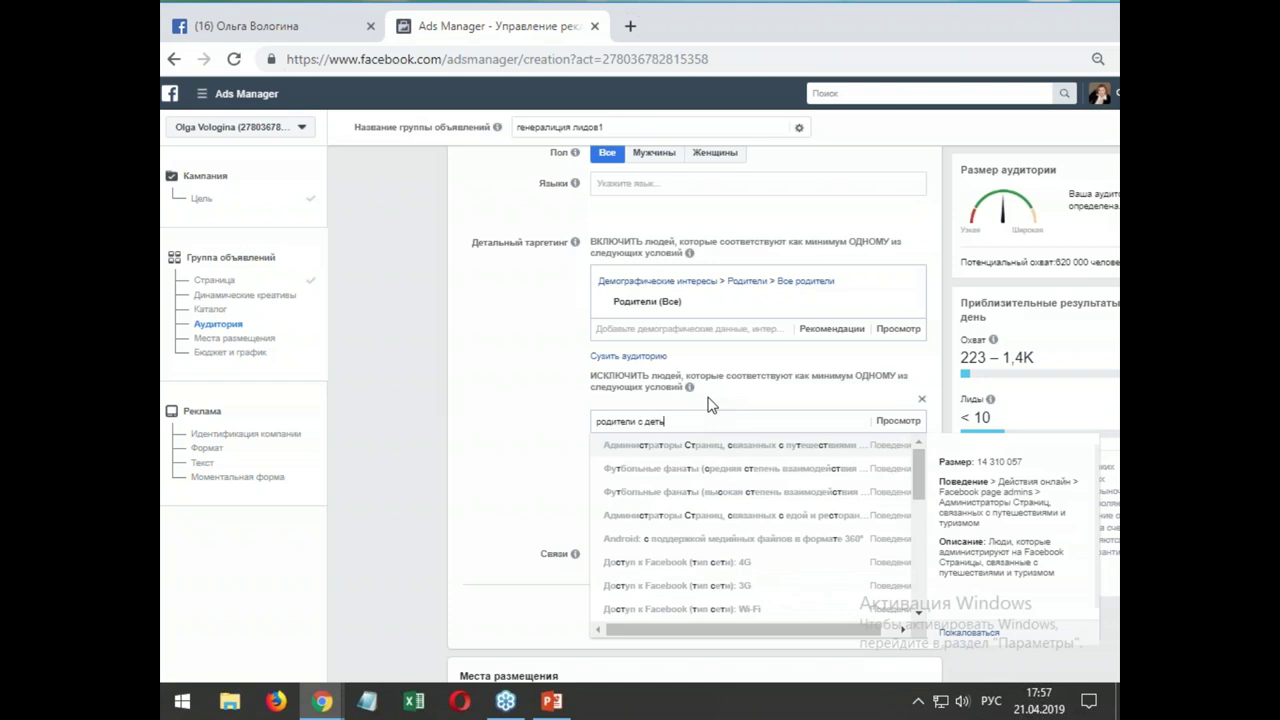
pyautogui.write('и')
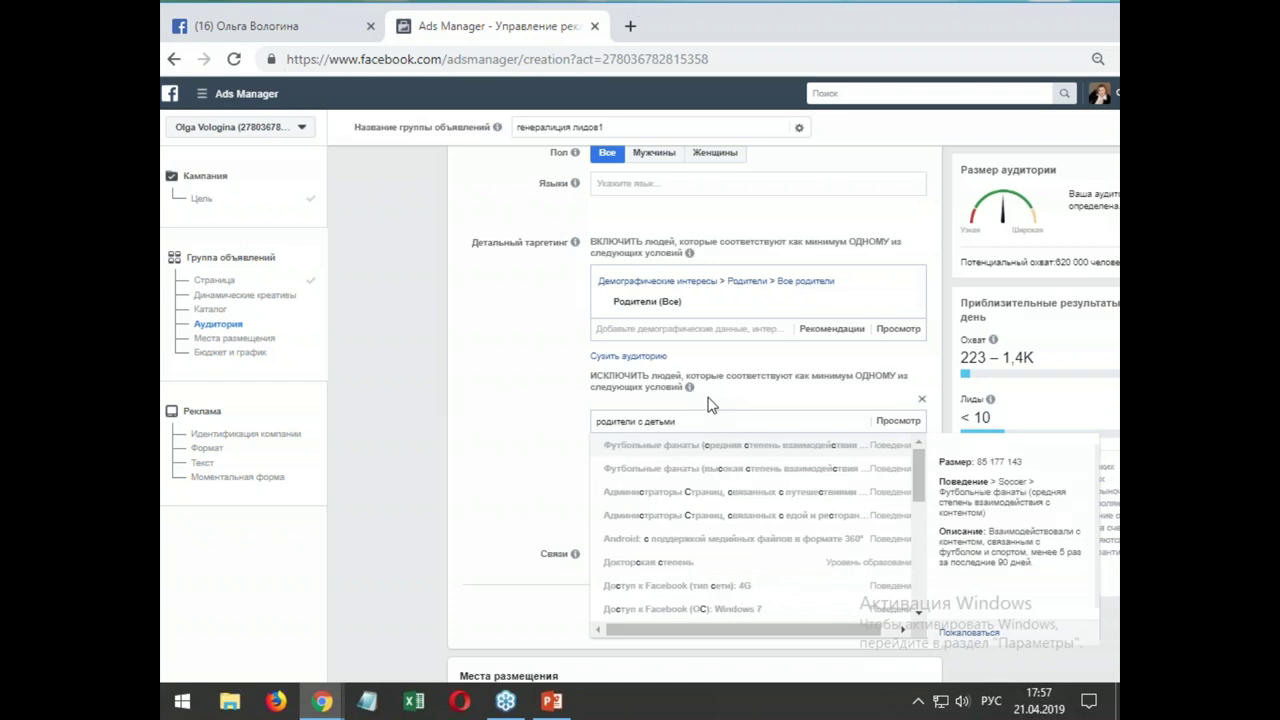
pyautogui.scroll(-1, 706, 420)
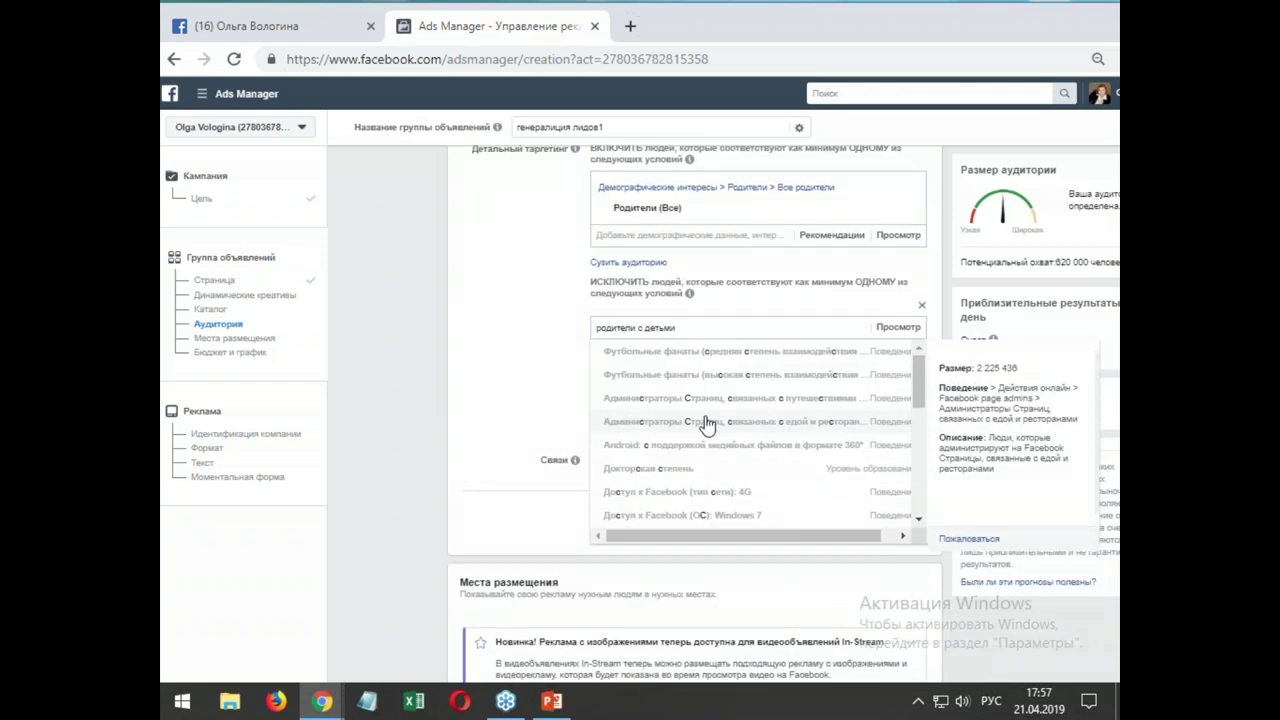
pyautogui.moveTo(916, 377); pyautogui.dragTo(898, 495)
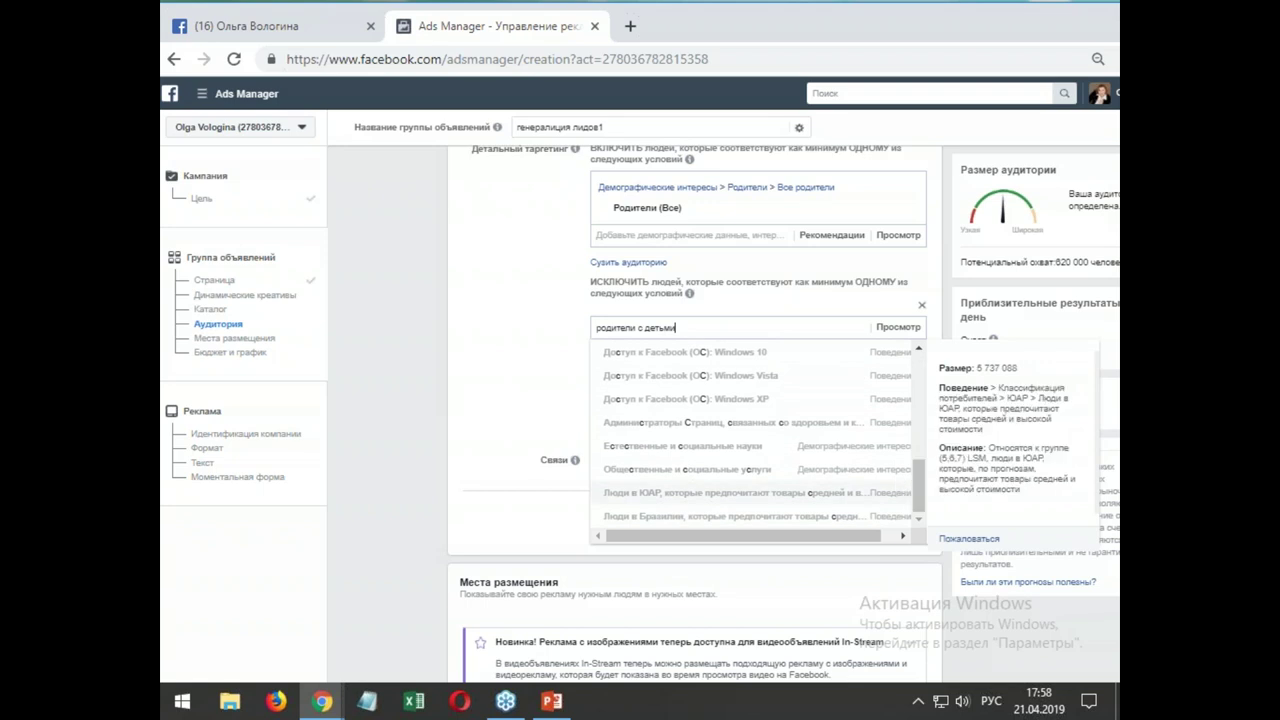
pyautogui.click(531, 347)
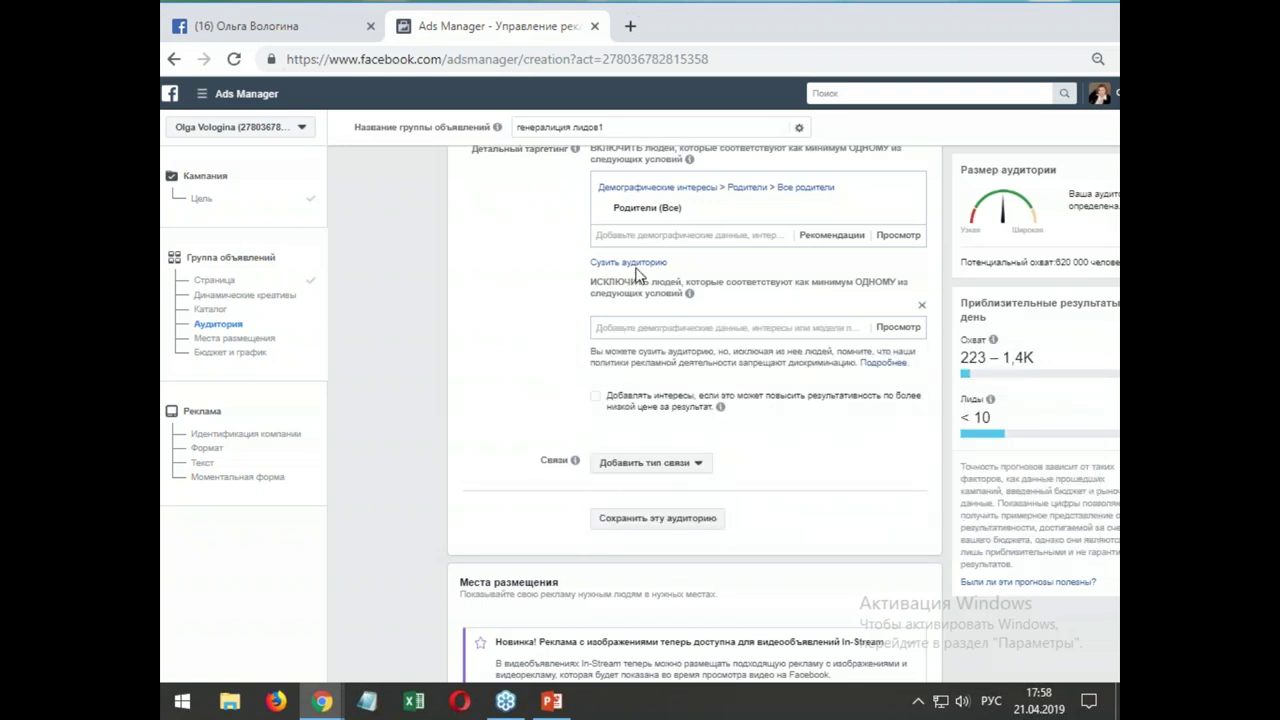
# - Narrow the audience by adding an empty "must also match" condition to the detailed targeting
pyautogui.scroll(1, 608, 249)
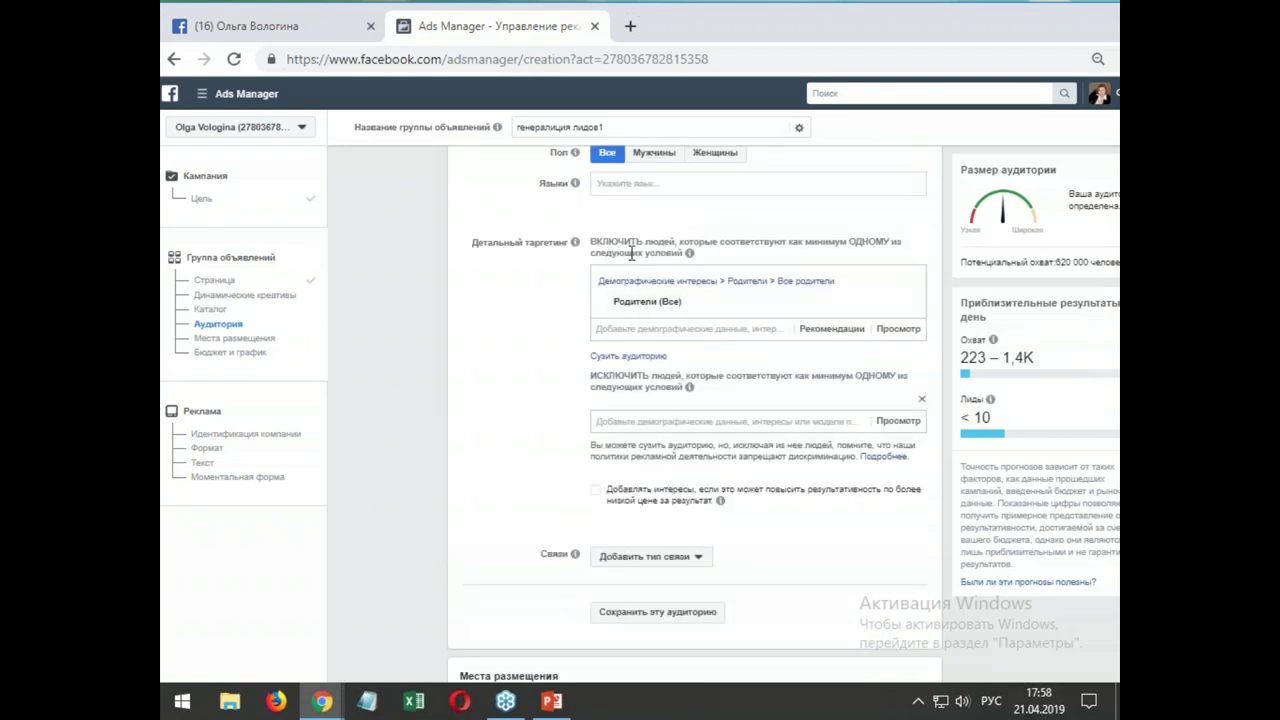
pyautogui.click(614, 357)
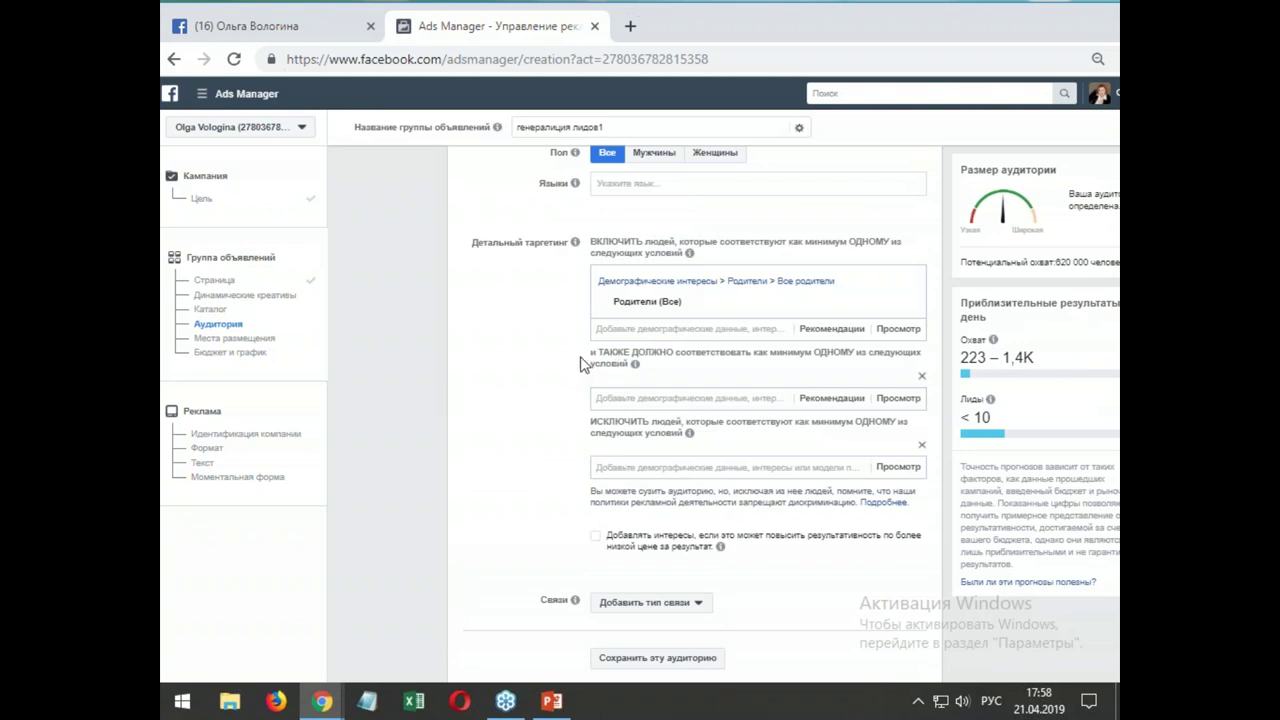
pyautogui.scroll(-1, 556, 370)
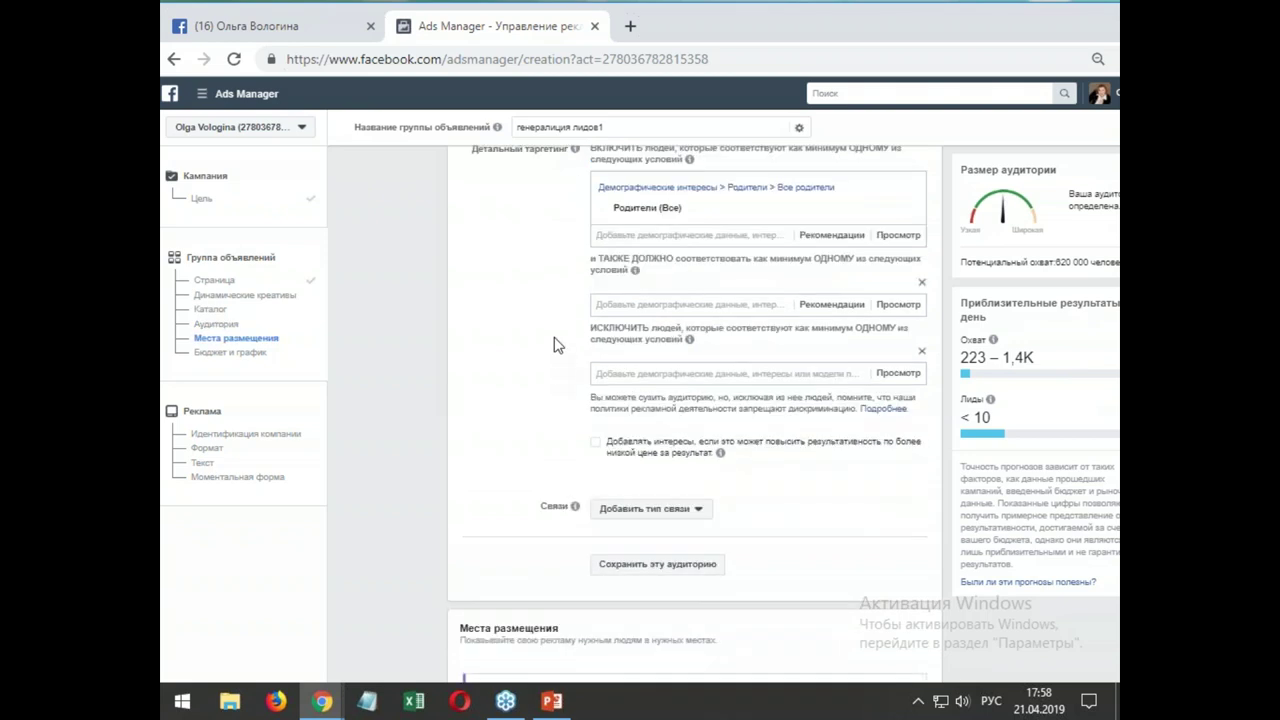
pyautogui.scroll(1, 556, 345)
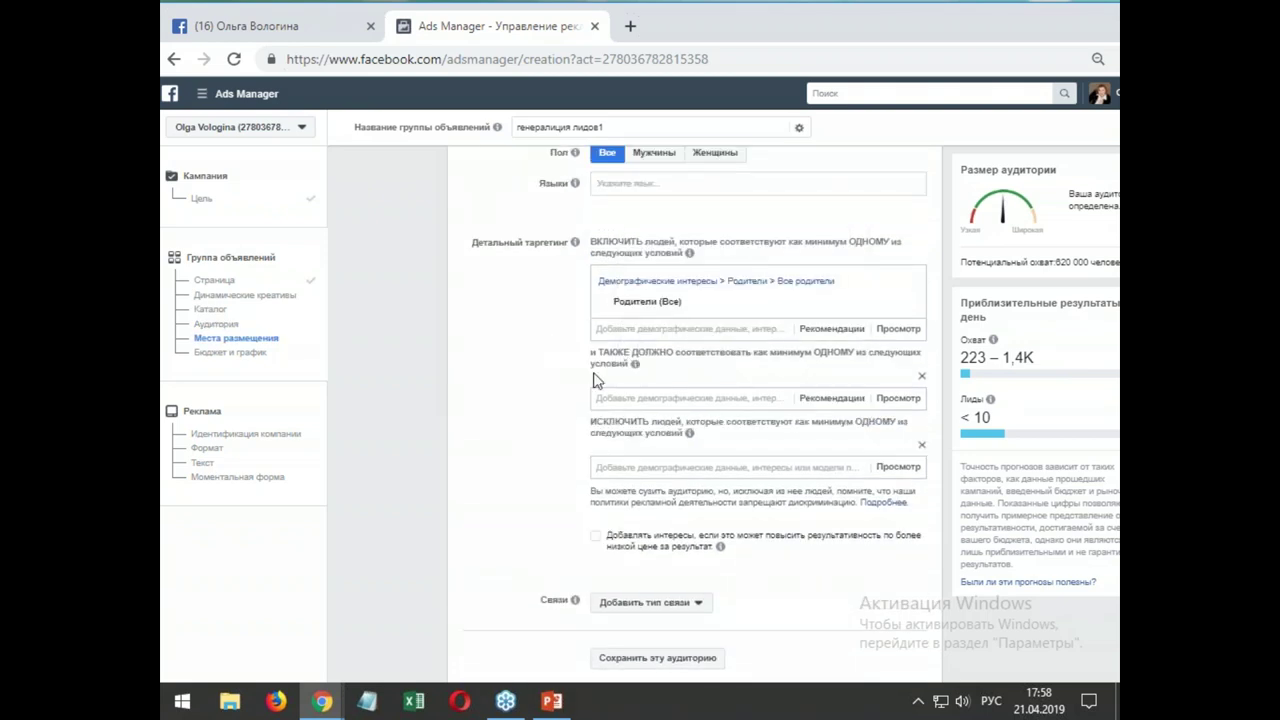
# - Switch the ad set's placements from automatic to manual editing (Редактировать плейсменты)
pyautogui.scroll(-1, 557, 400)
pyautogui.scroll(-1, 549, 425)
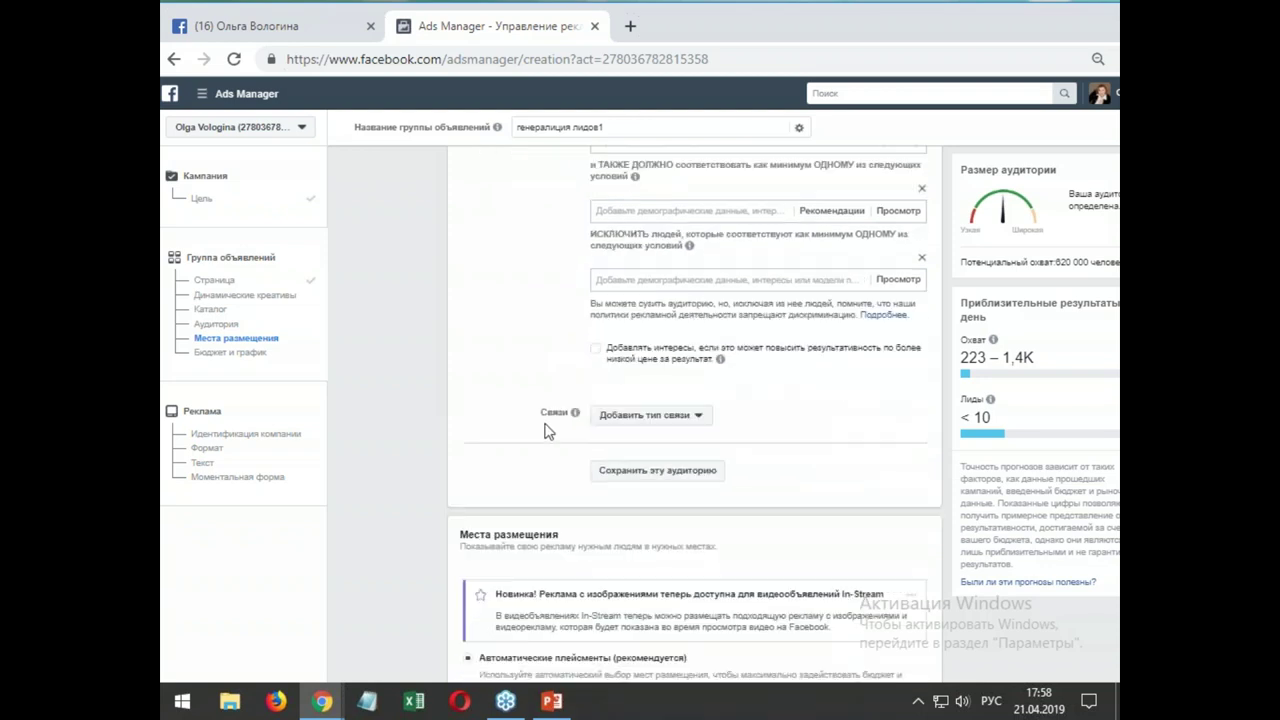
pyautogui.scroll(-1, 499, 426)
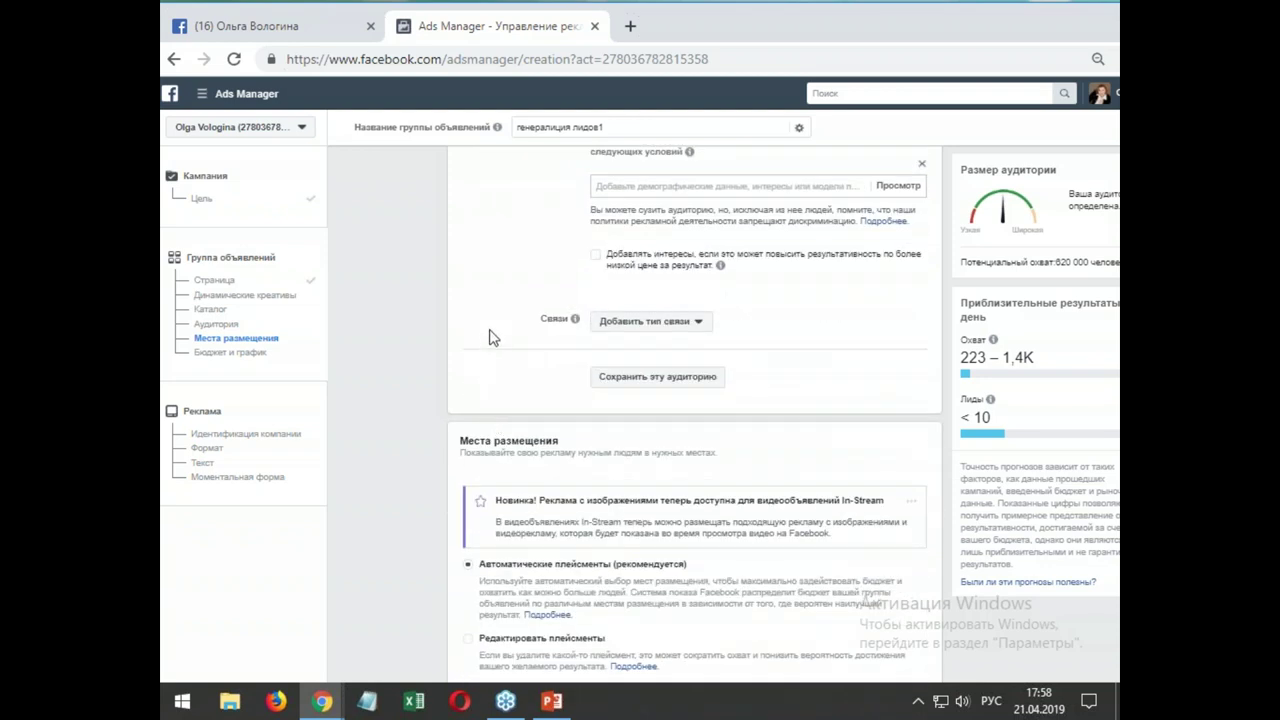
pyautogui.scroll(-2, 530, 320)
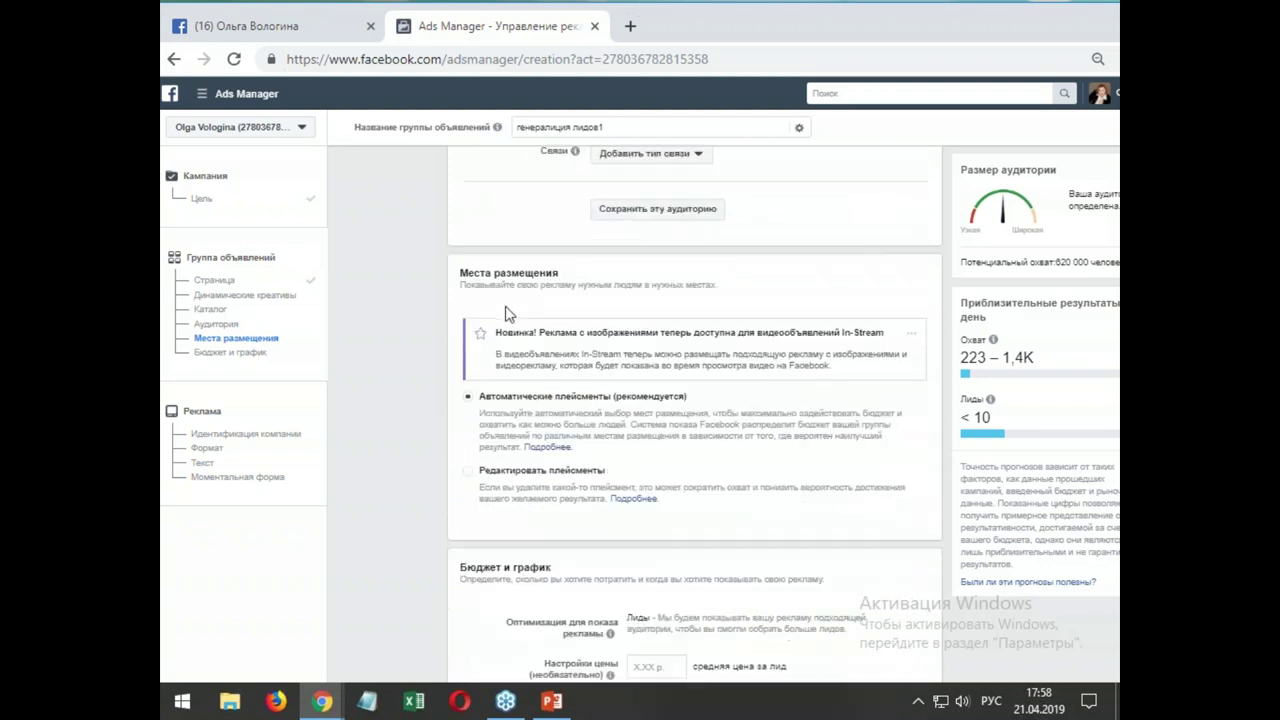
pyautogui.scroll(-1, 570, 300)
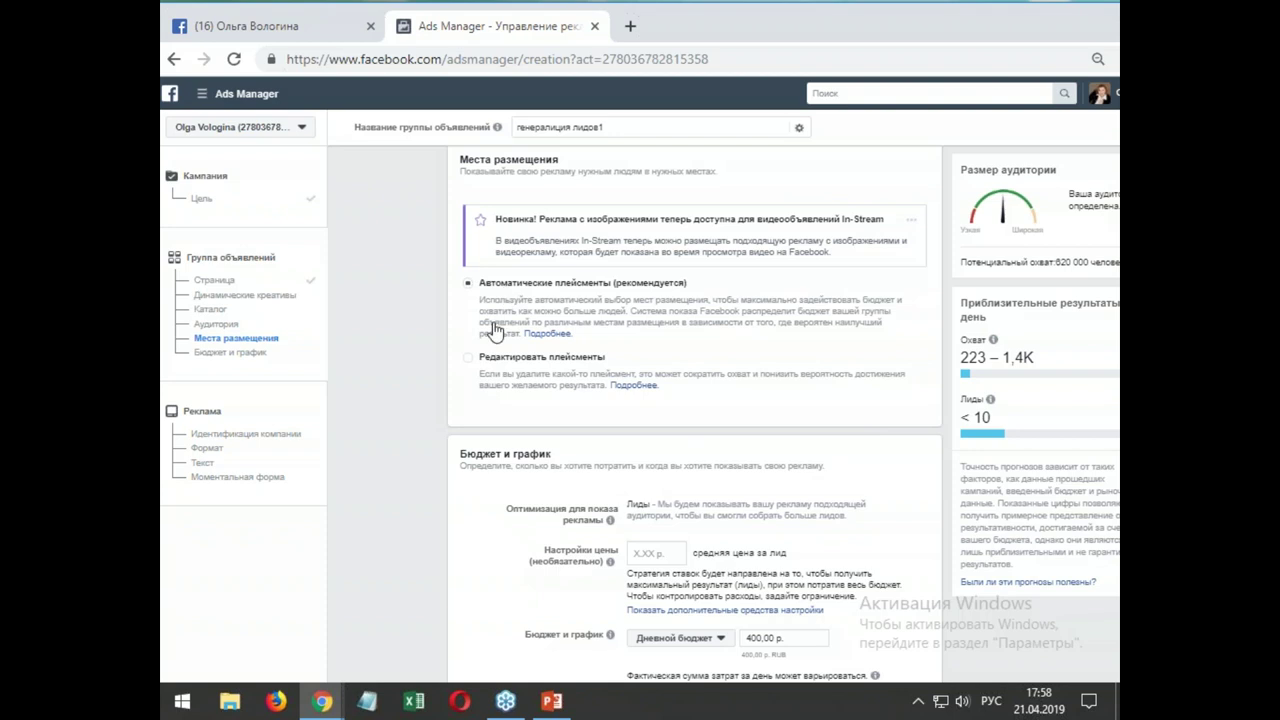
pyautogui.click(467, 360)
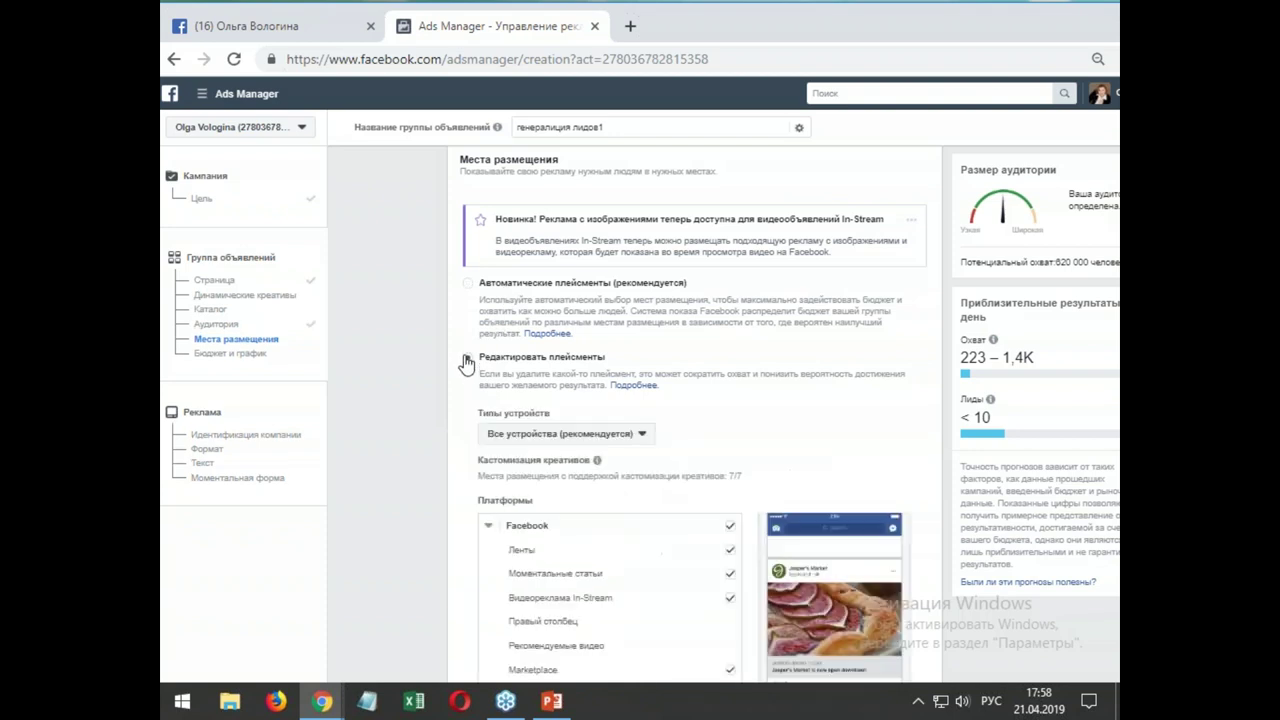
# - Deselect all Facebook placements and the Instagram stories, keeping only the Instagram feed (Лента) as placement
pyautogui.scroll(-1, 797, 385)
pyautogui.scroll(-2, 781, 327)
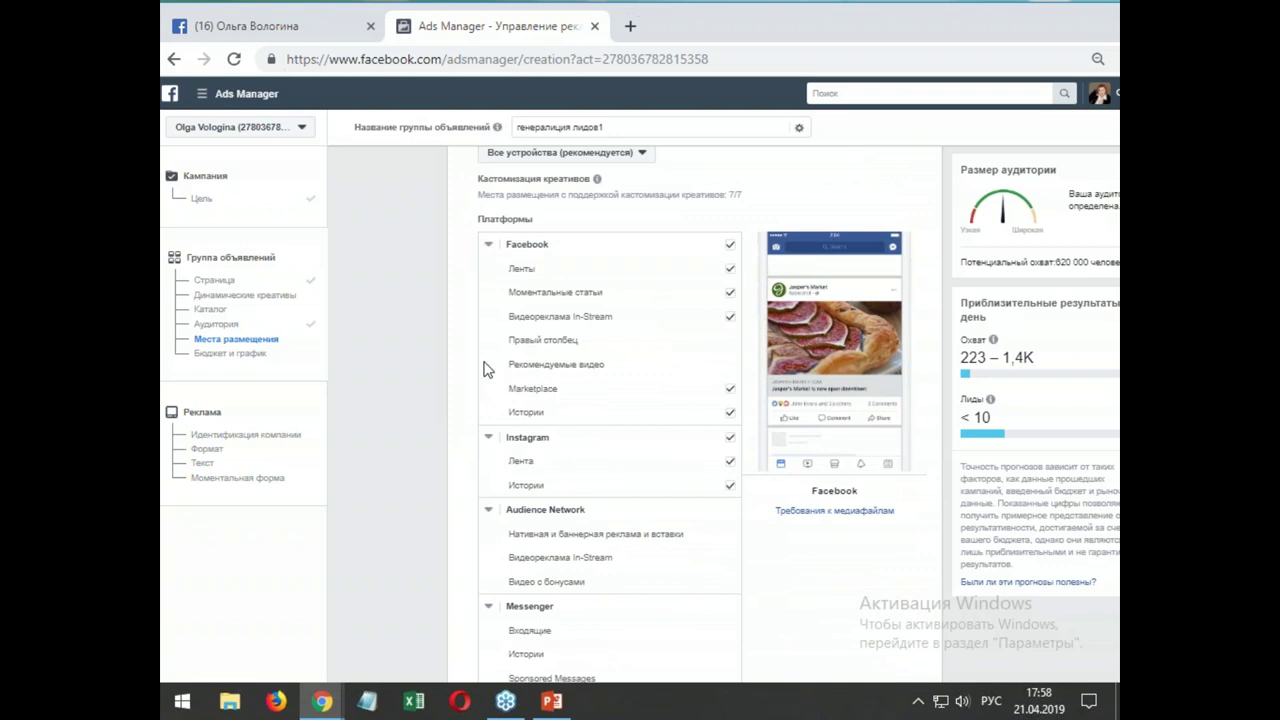
pyautogui.scroll(-1, 677, 457)
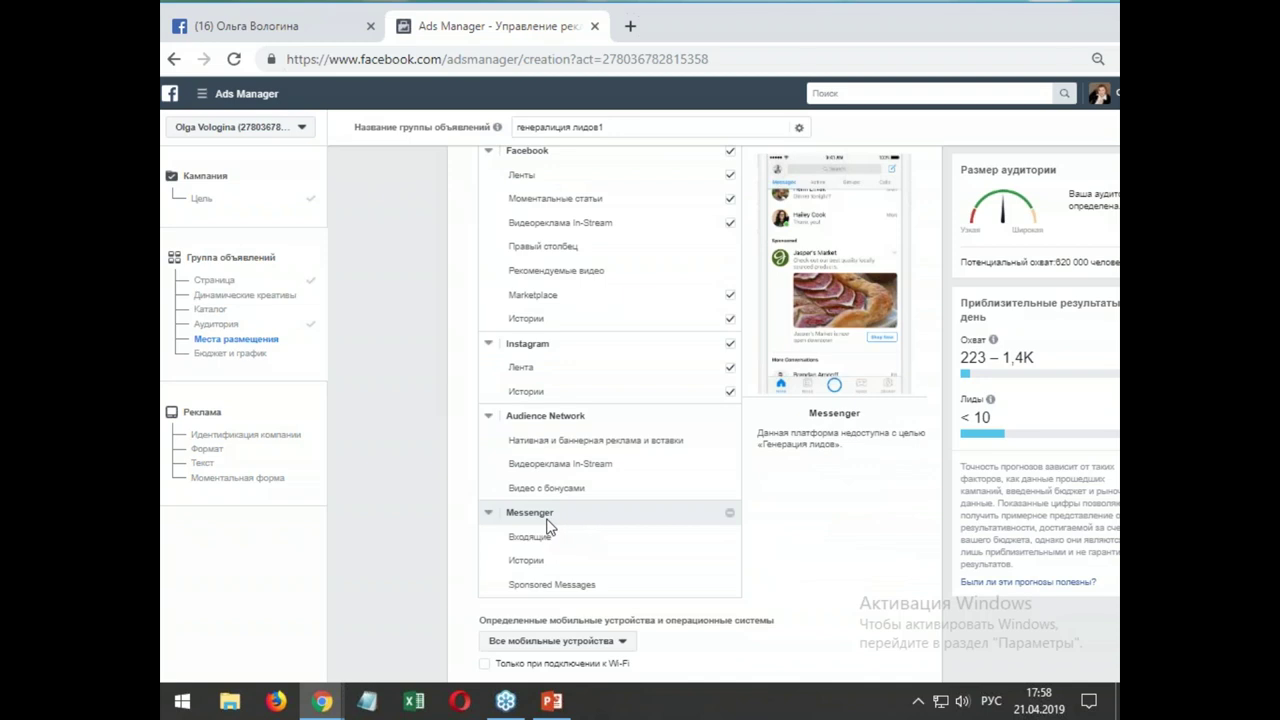
pyautogui.scroll(1, 549, 527)
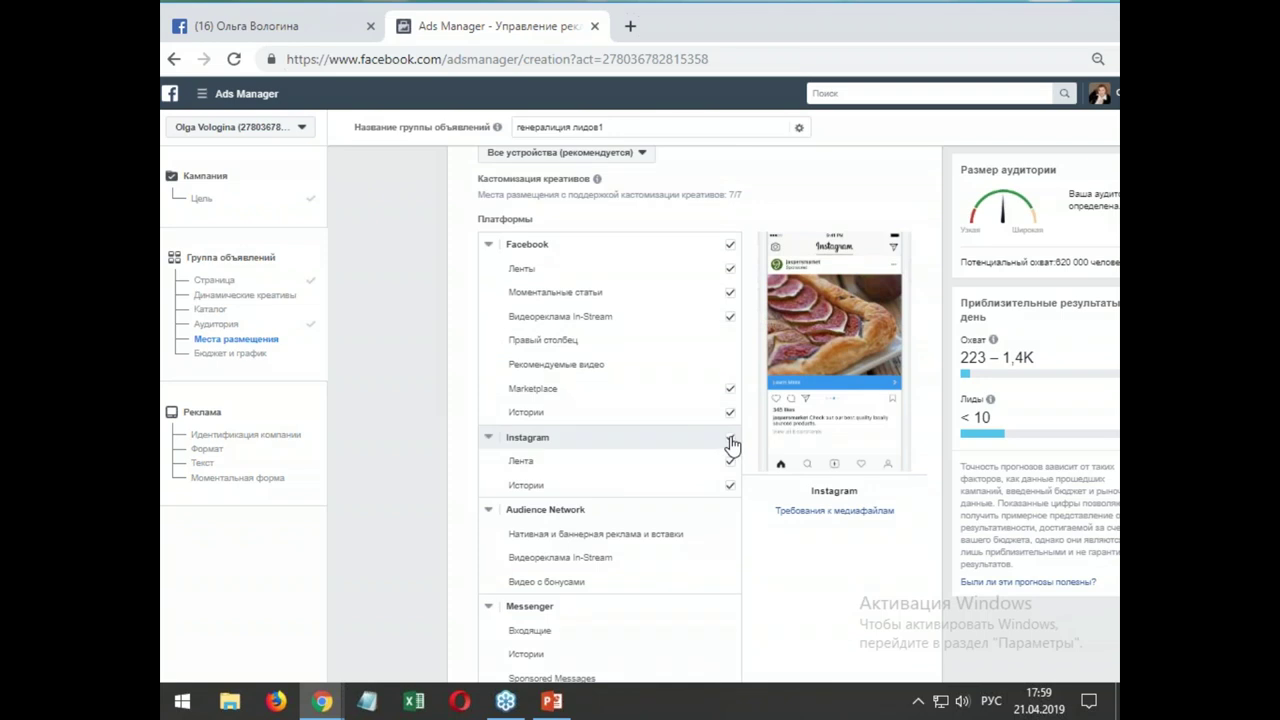
pyautogui.click(730, 244)
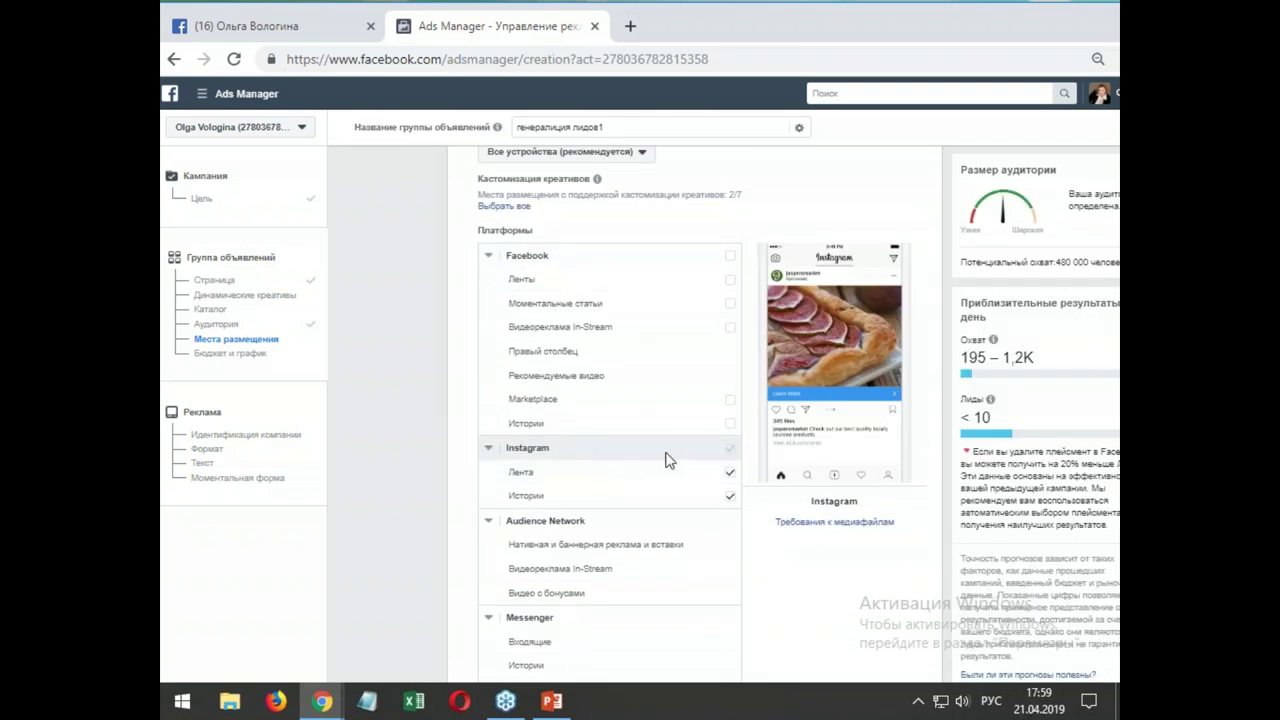
pyautogui.click(730, 497)
pyautogui.click(730, 498)
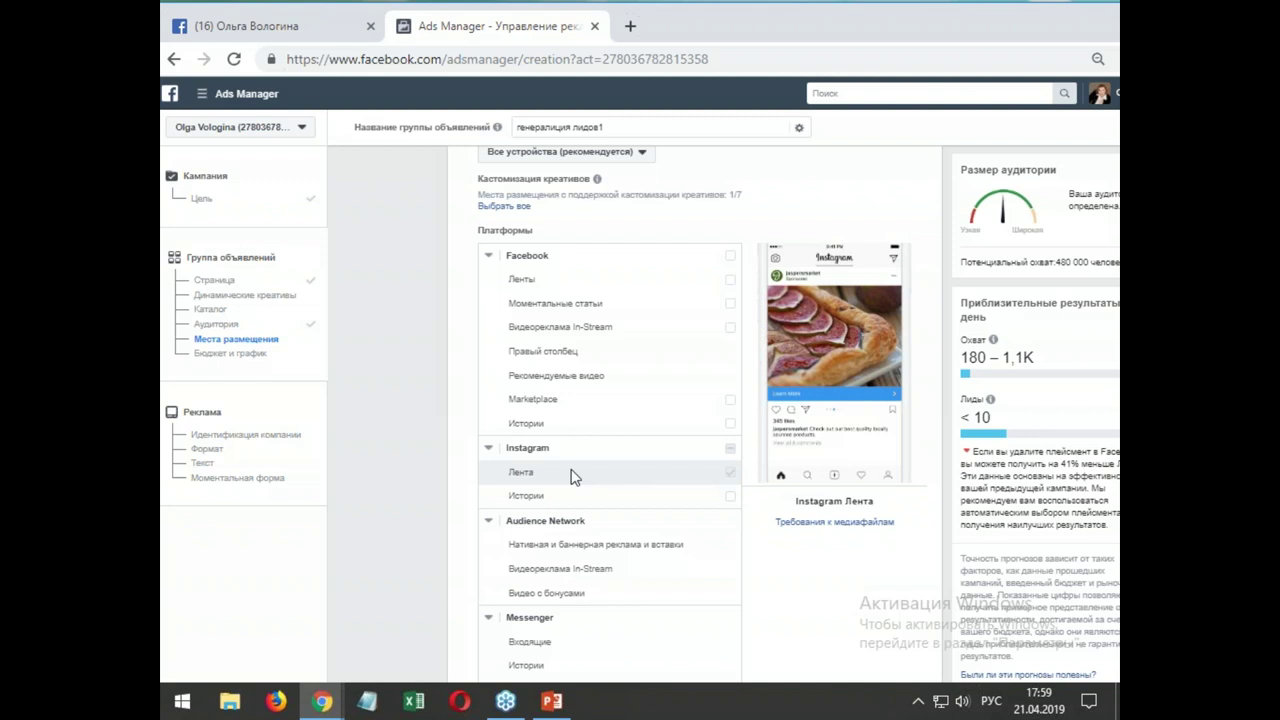
# - Set the optional average cost per lead to 120 roubles in the budget and schedule settings
pyautogui.scroll(-3, 553, 421)
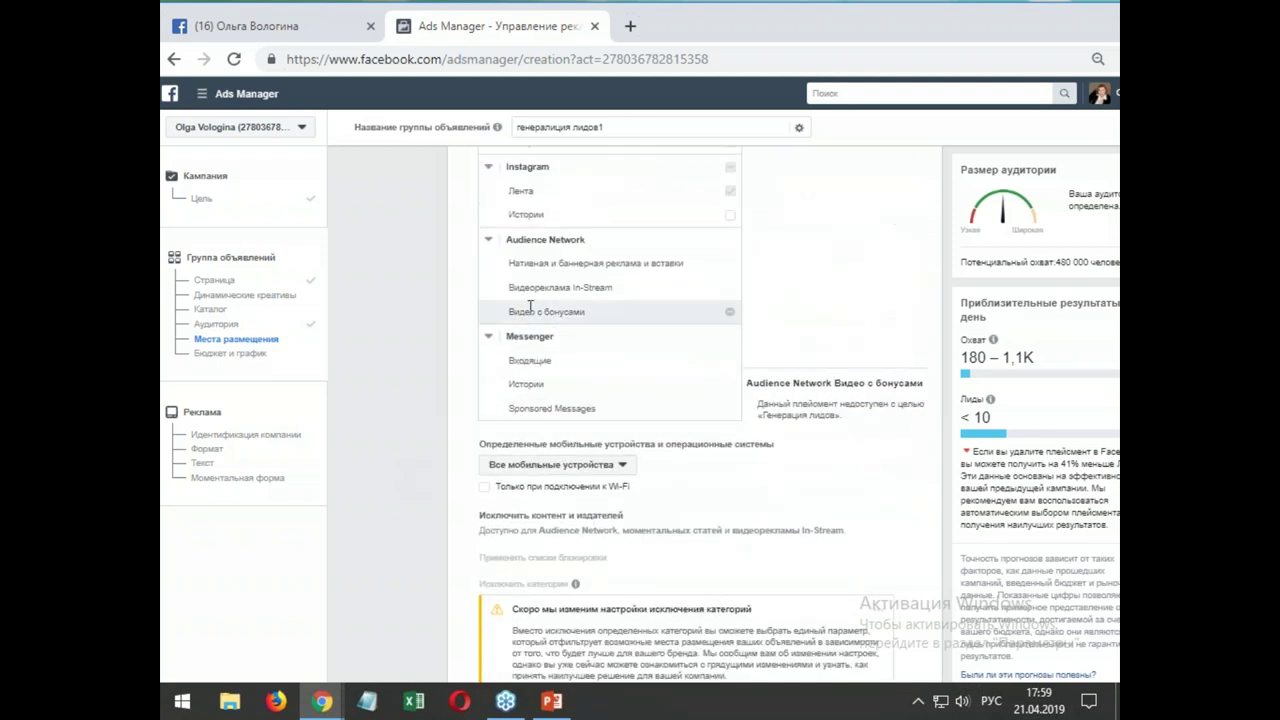
pyautogui.scroll(-2, 443, 391)
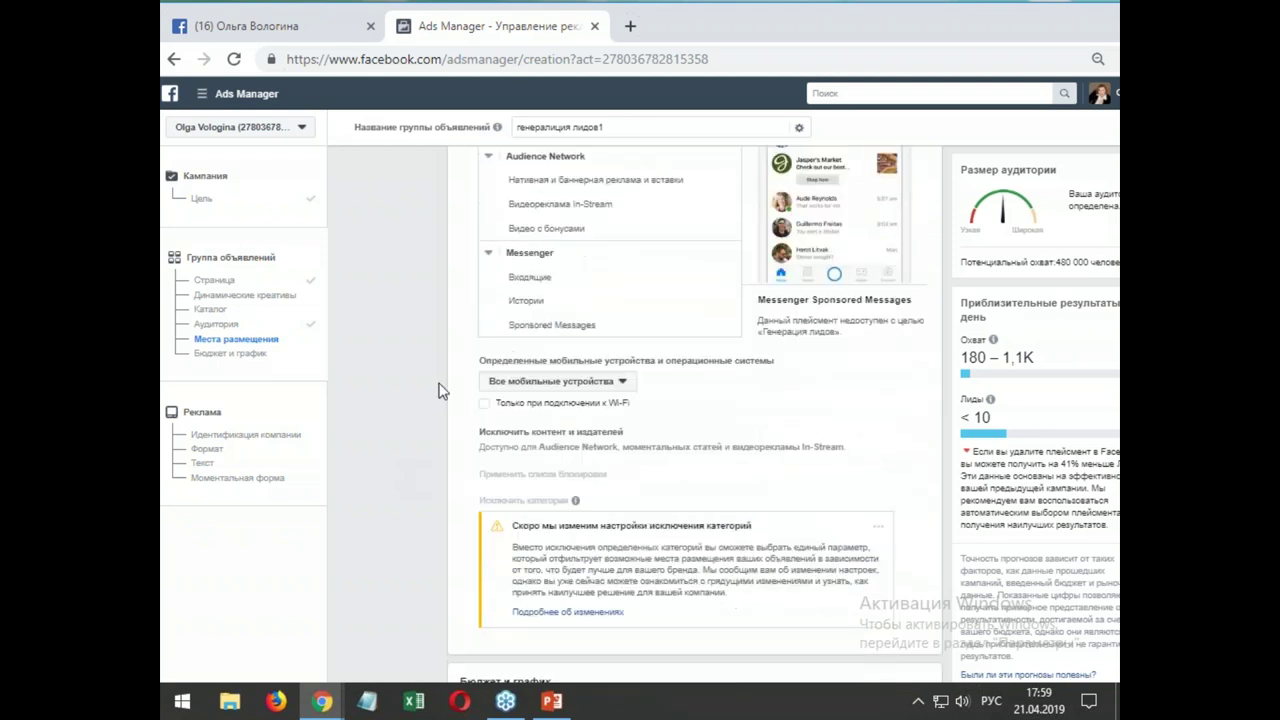
pyautogui.scroll(-5, 443, 391)
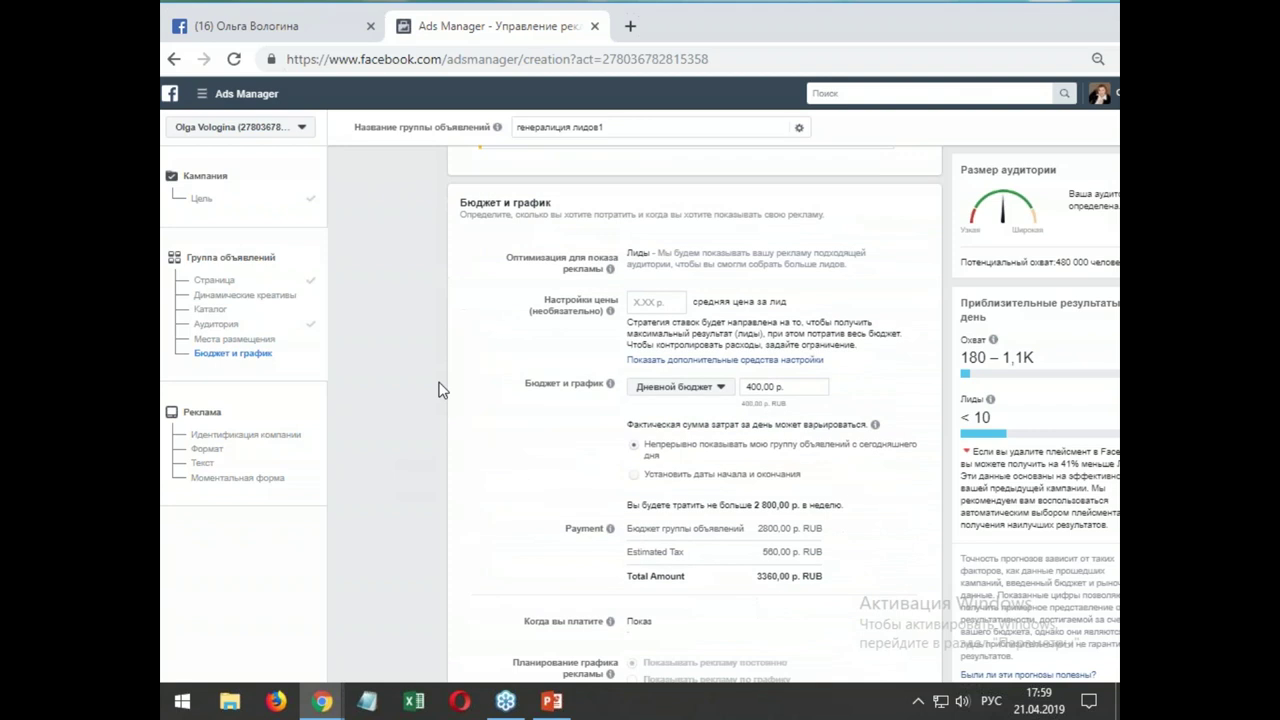
pyautogui.click(634, 301)
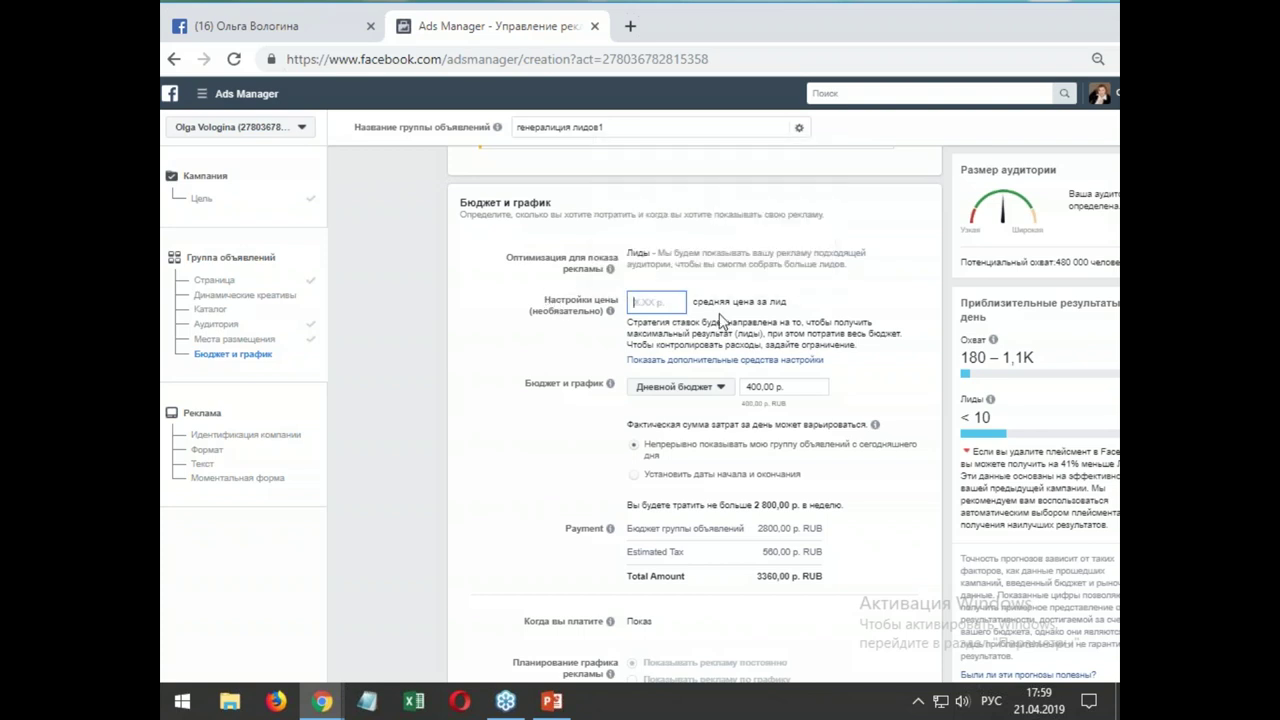
pyautogui.moveTo(609, 316)
pyautogui.scroll(-1, 726, 350)
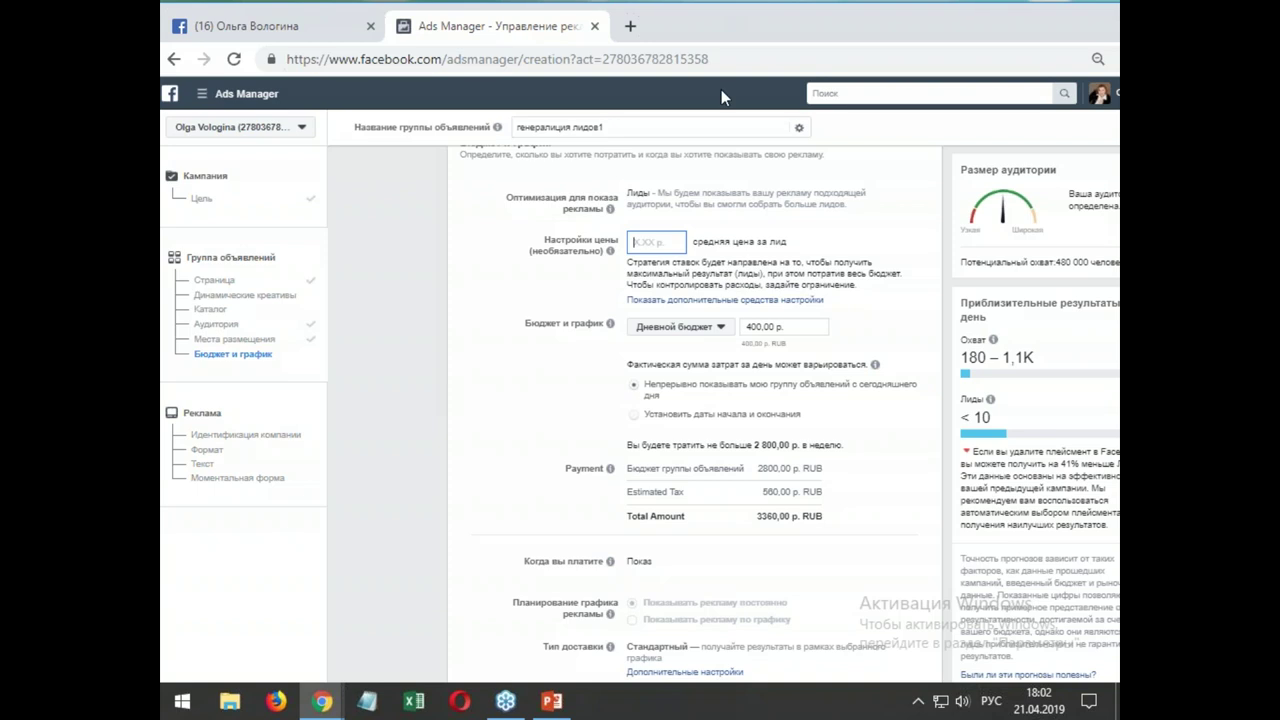
pyautogui.write('120')
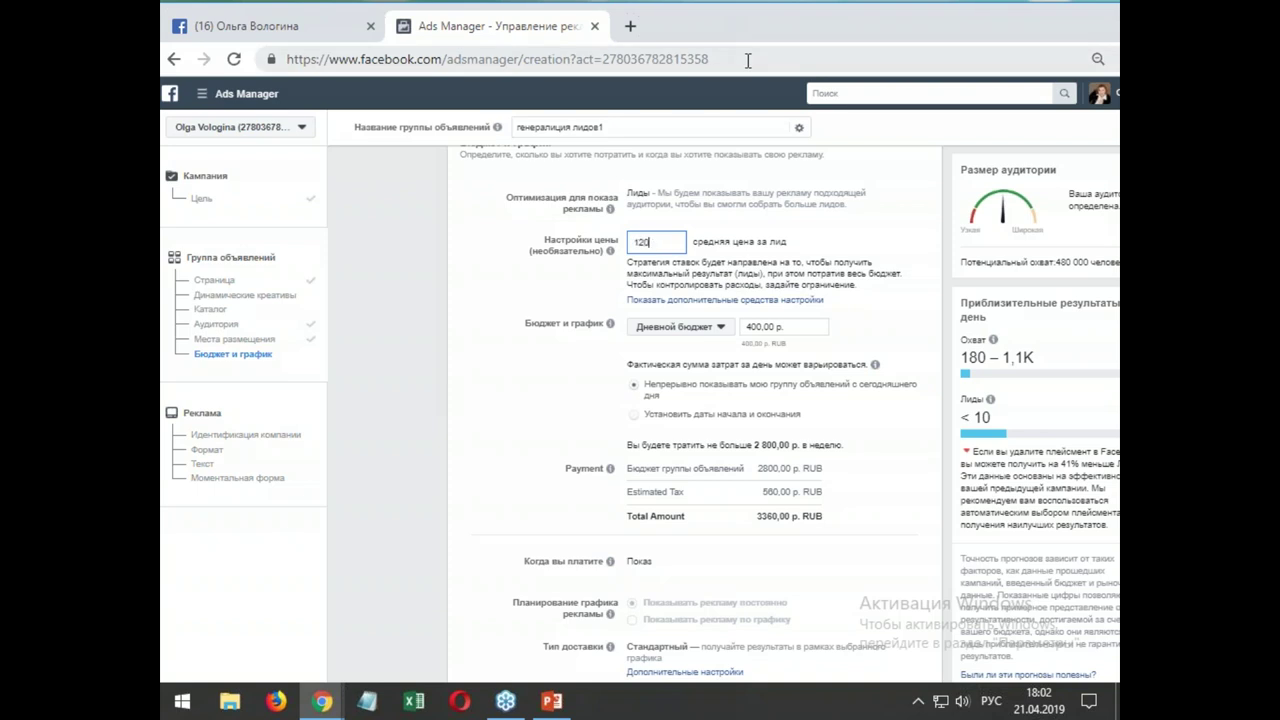
pyautogui.click(895, 254)
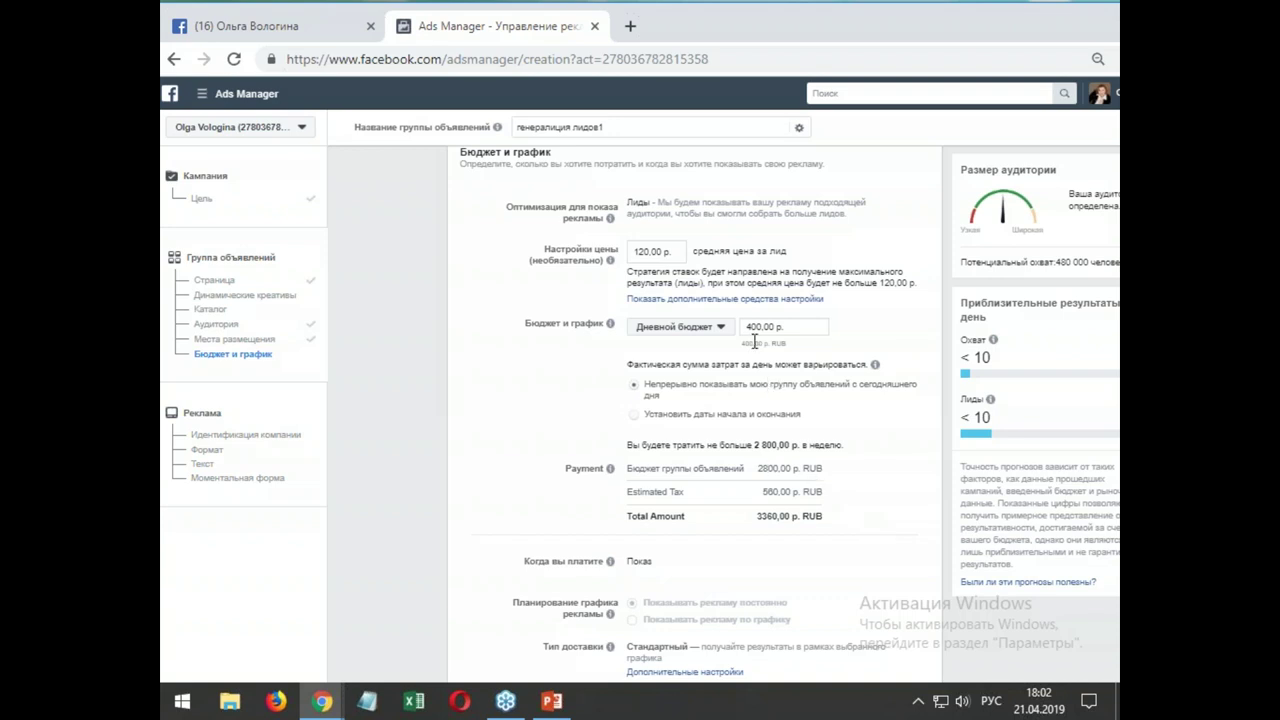
# - Examine the weekly spending limit and the payment breakdown in the budget and schedule settings
pyautogui.moveTo(754, 444); pyautogui.dragTo(858, 452)
pyautogui.click(859, 453)
pyautogui.moveTo(631, 535); pyautogui.dragTo(828, 524)
pyautogui.click(826, 525)
pyautogui.moveTo(610, 468)
# - Zoom the page out and move the browser window so that its right edge and scrollbar are in view
pyautogui.hotkey('ctrl', '-')
pyautogui.hotkey('ctrl', '-')
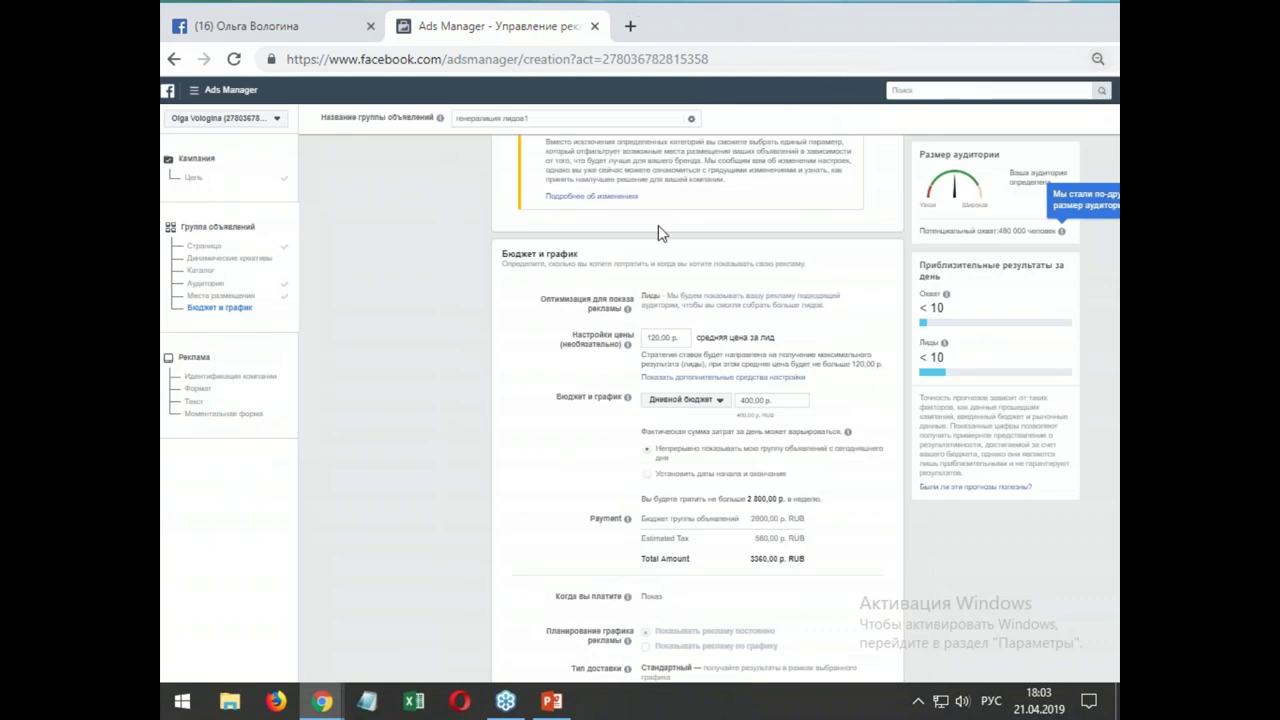
pyautogui.scroll(5, 472, 356)
pyautogui.scroll(2, 472, 356)
pyautogui.scroll(-5, 472, 356)
pyautogui.moveTo(990, 32); pyautogui.dragTo(788, 52)
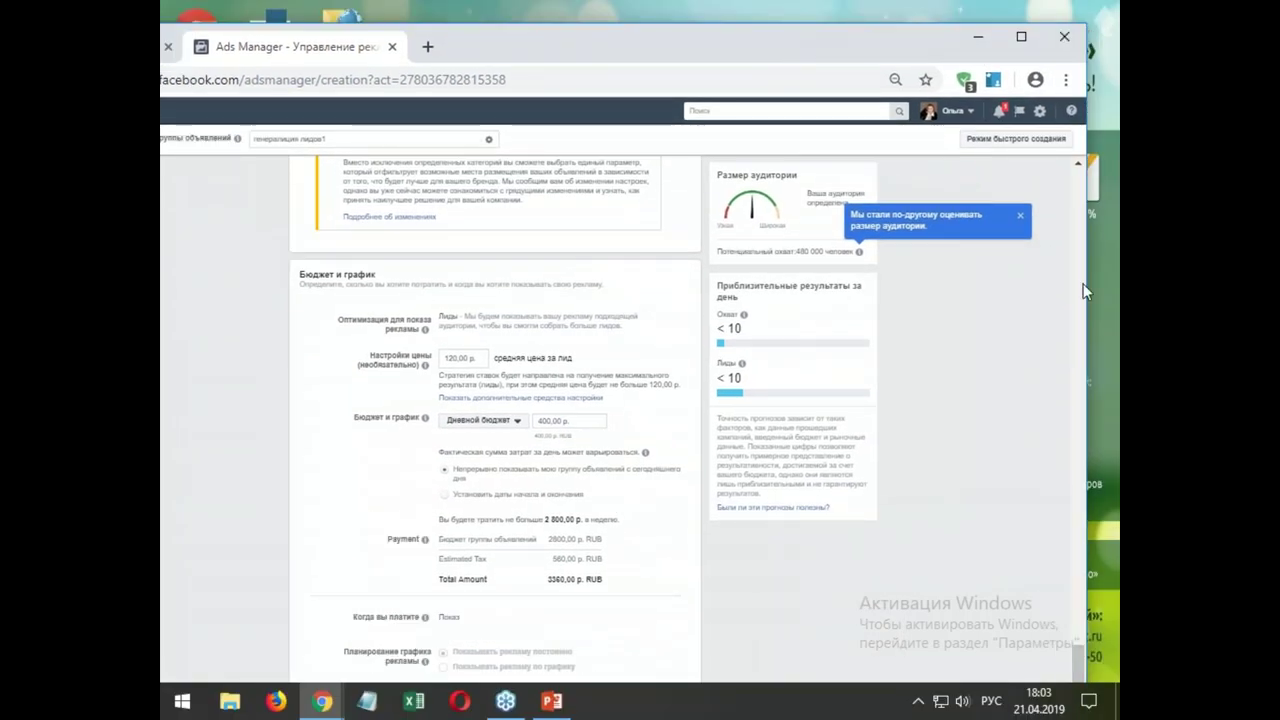
pyautogui.moveTo(782, 43); pyautogui.dragTo(754, 50)
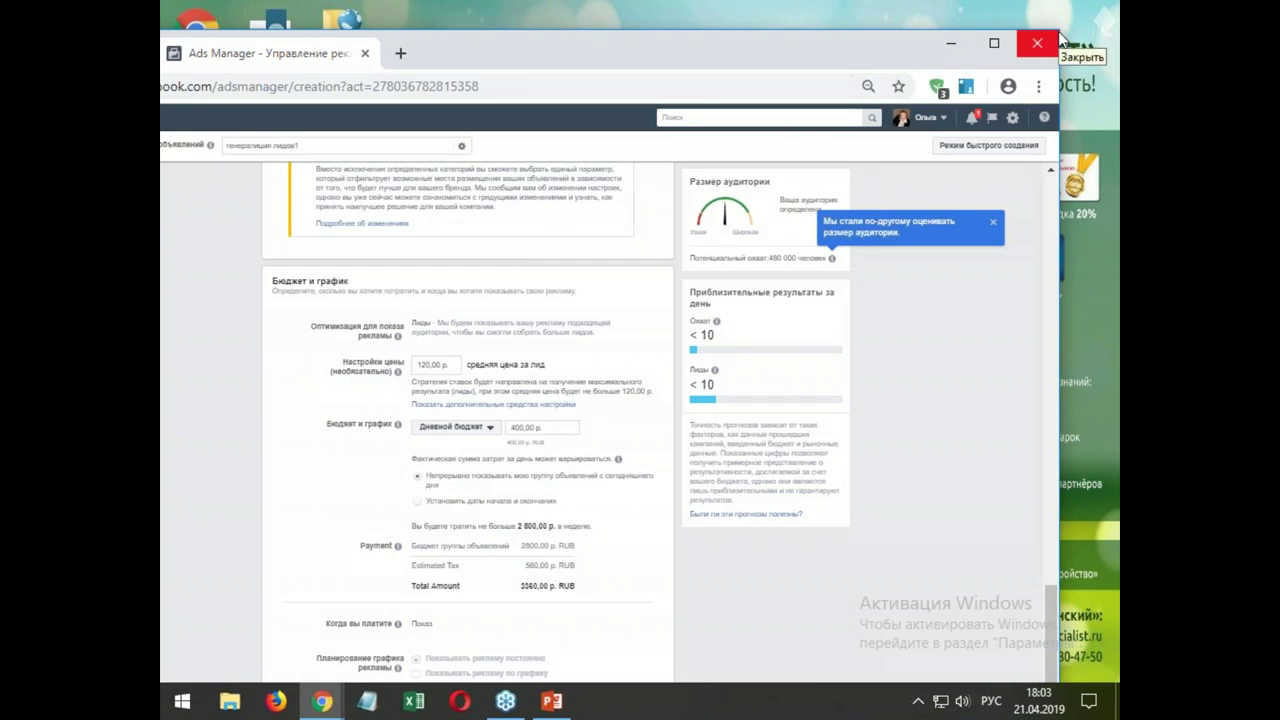
# - Resize and reposition the browser window so the page fits on screen, and continue from the budget settings to the ad setup
pyautogui.moveTo(1060, 31); pyautogui.dragTo(702, 195)
pyautogui.moveTo(502, 210); pyautogui.dragTo(834, 51)
pyautogui.scroll(-1, 716, 292)
pyautogui.scroll(-2, 717, 292)
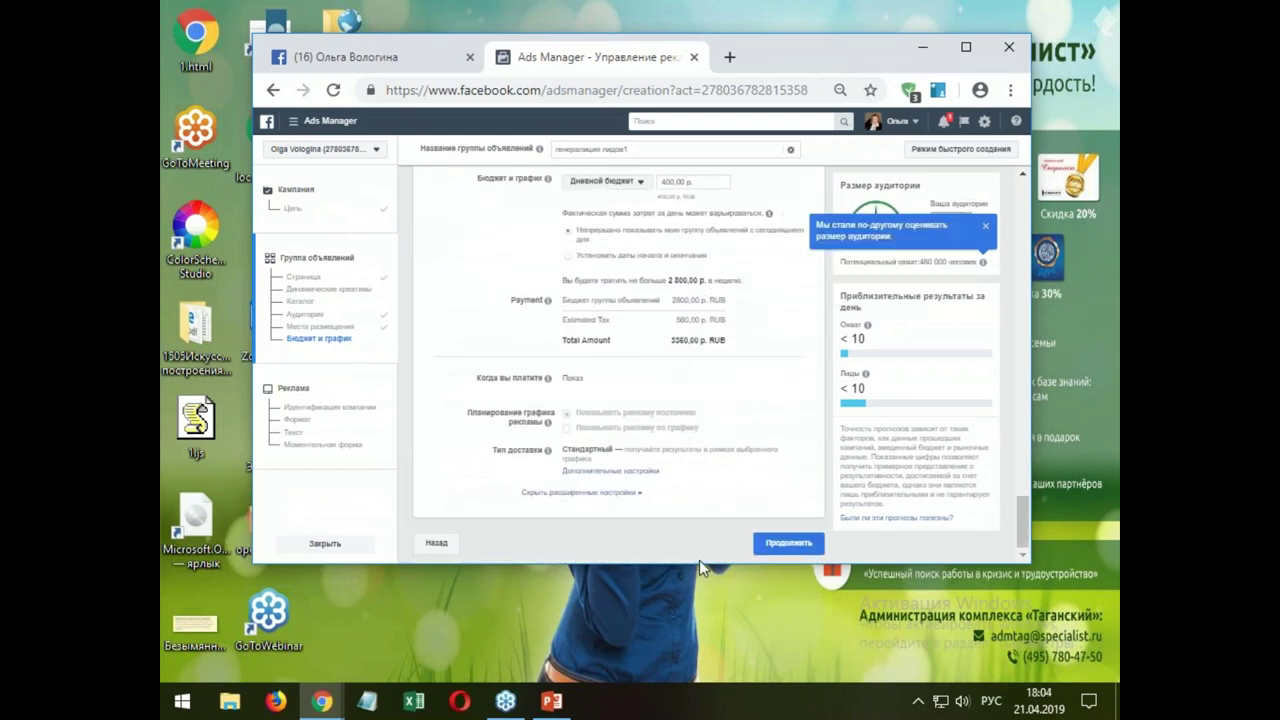
pyautogui.moveTo(702, 566); pyautogui.dragTo(702, 672)
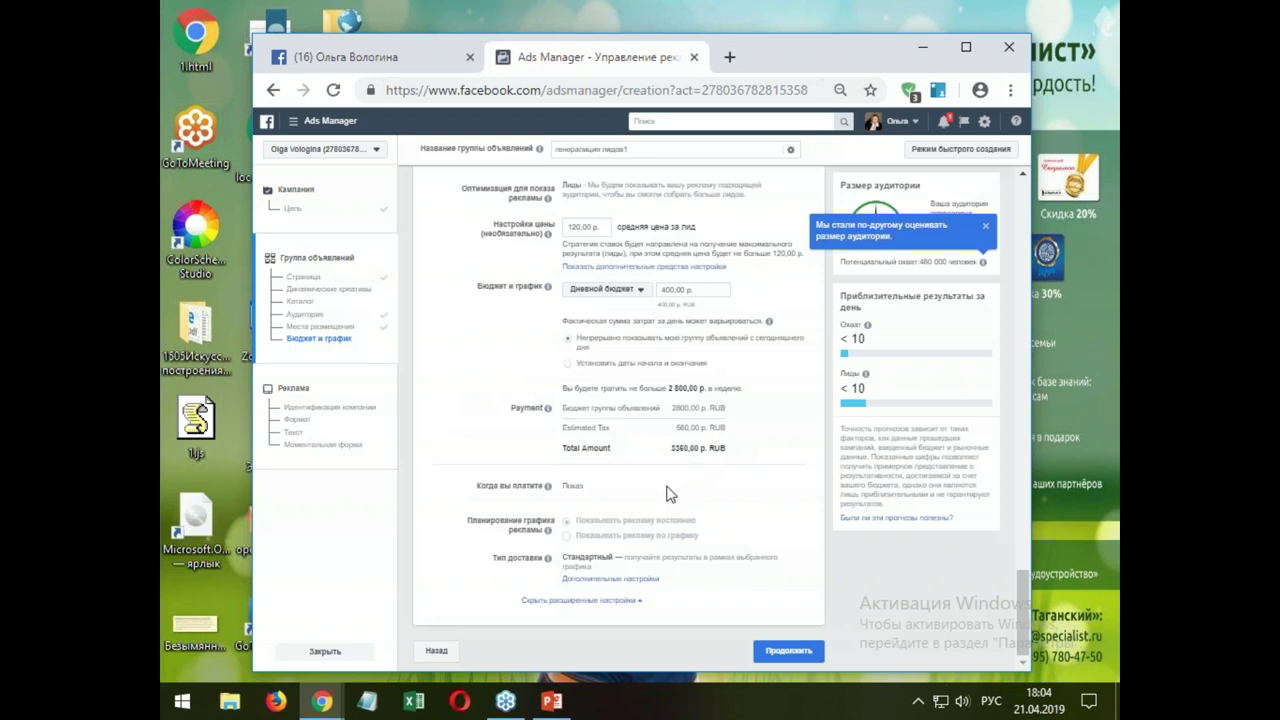
pyautogui.click(785, 655)
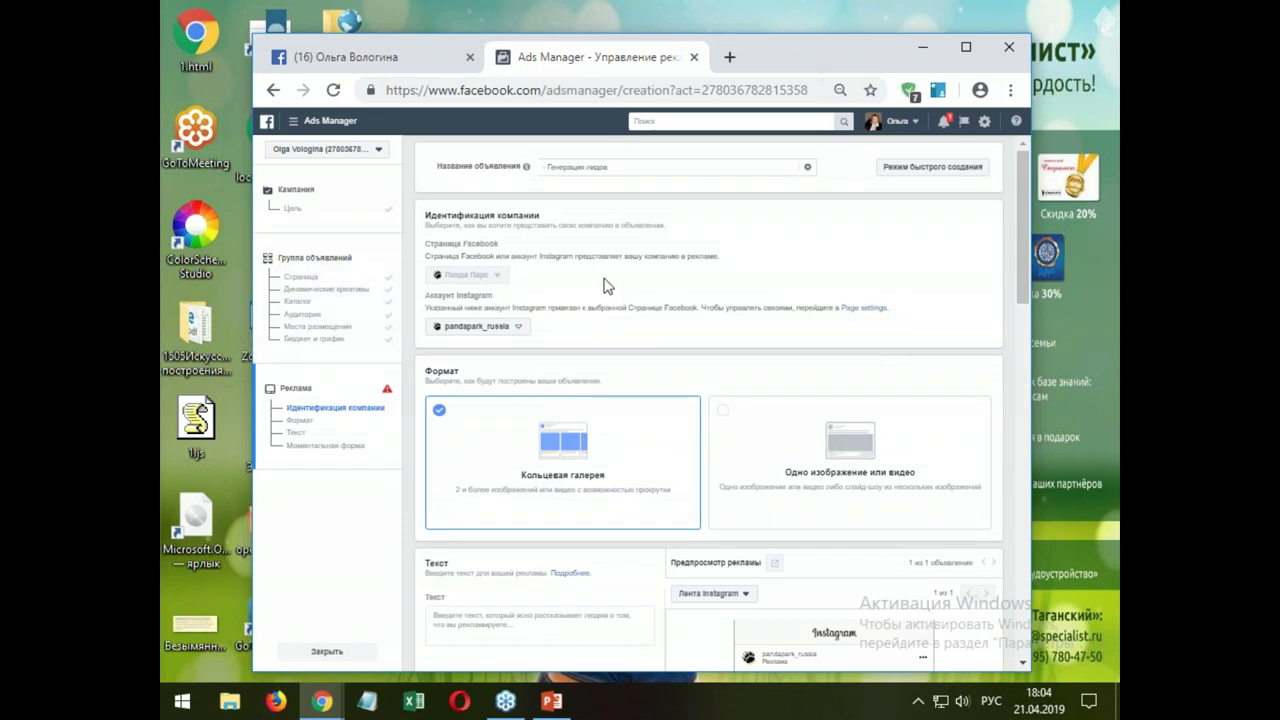
# - Examine the ad's identity, format and text sections, and check the Facebook page chosen at the ad group level
pyautogui.scroll(-2, 1022, 240)
pyautogui.scroll(-4, 690, 346)
pyautogui.scroll(2, 570, 285)
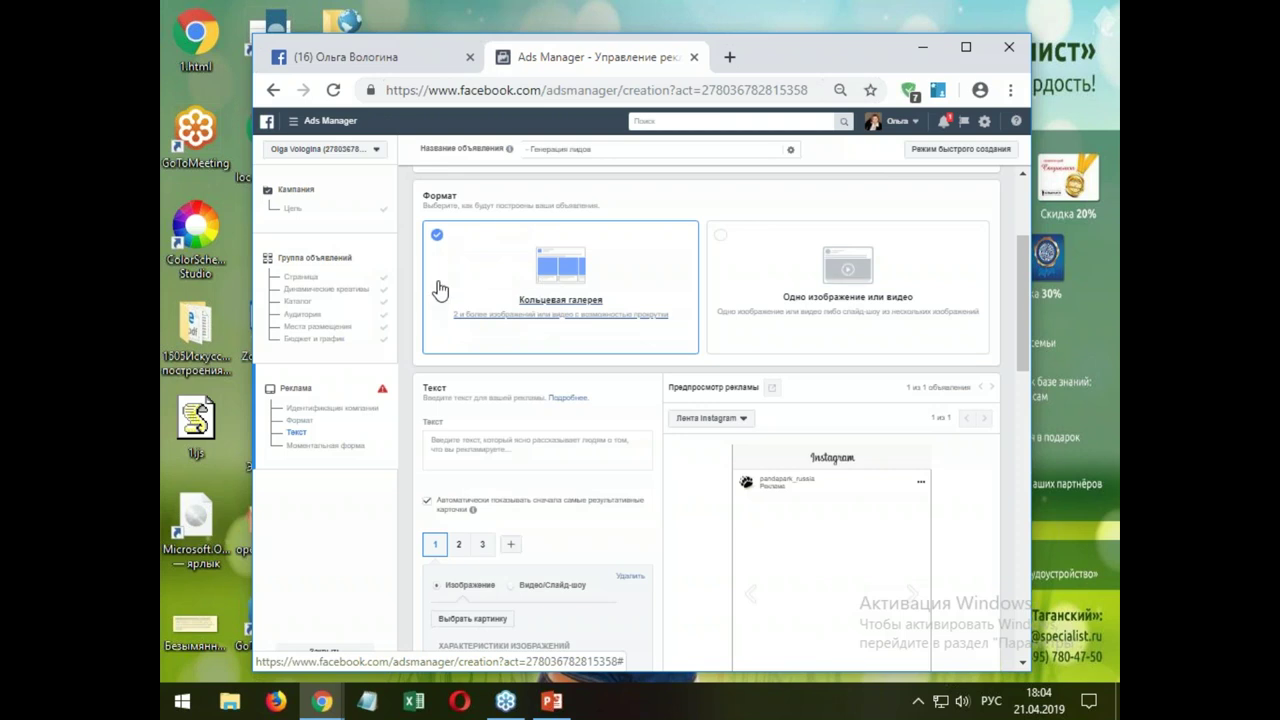
pyautogui.scroll(2, 440, 290)
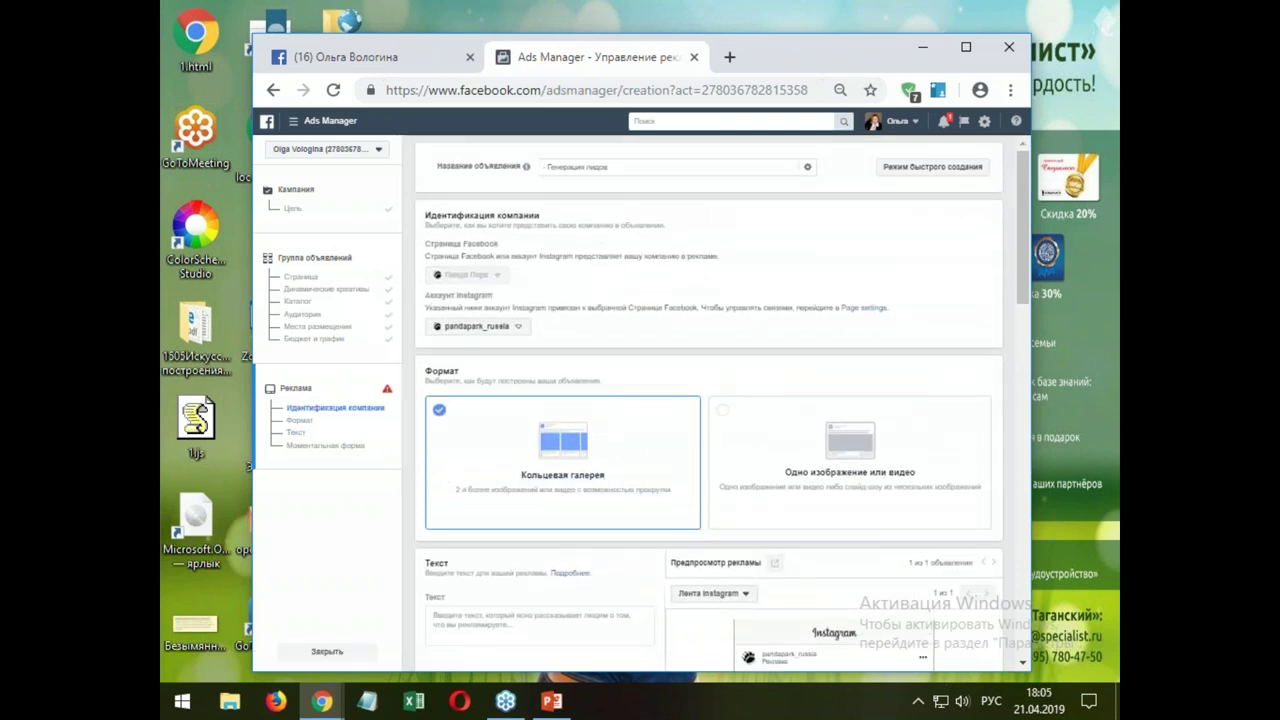
pyautogui.click(312, 286)
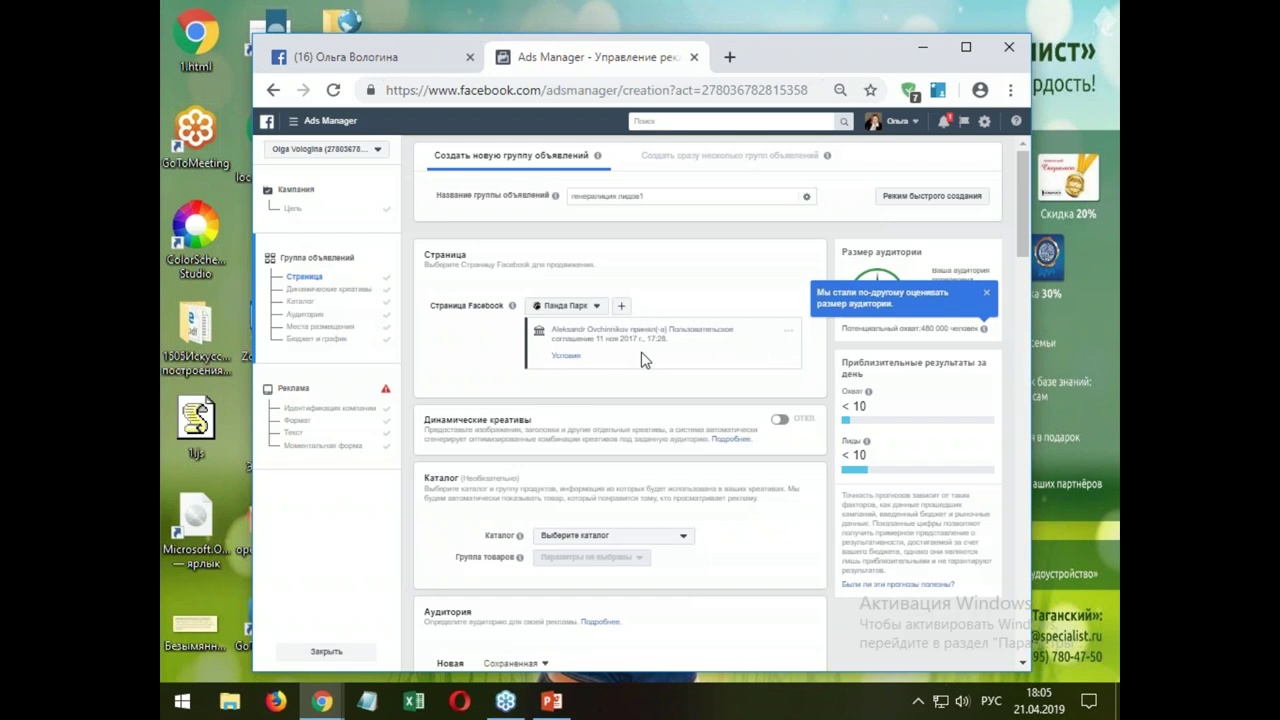
pyautogui.click(330, 416)
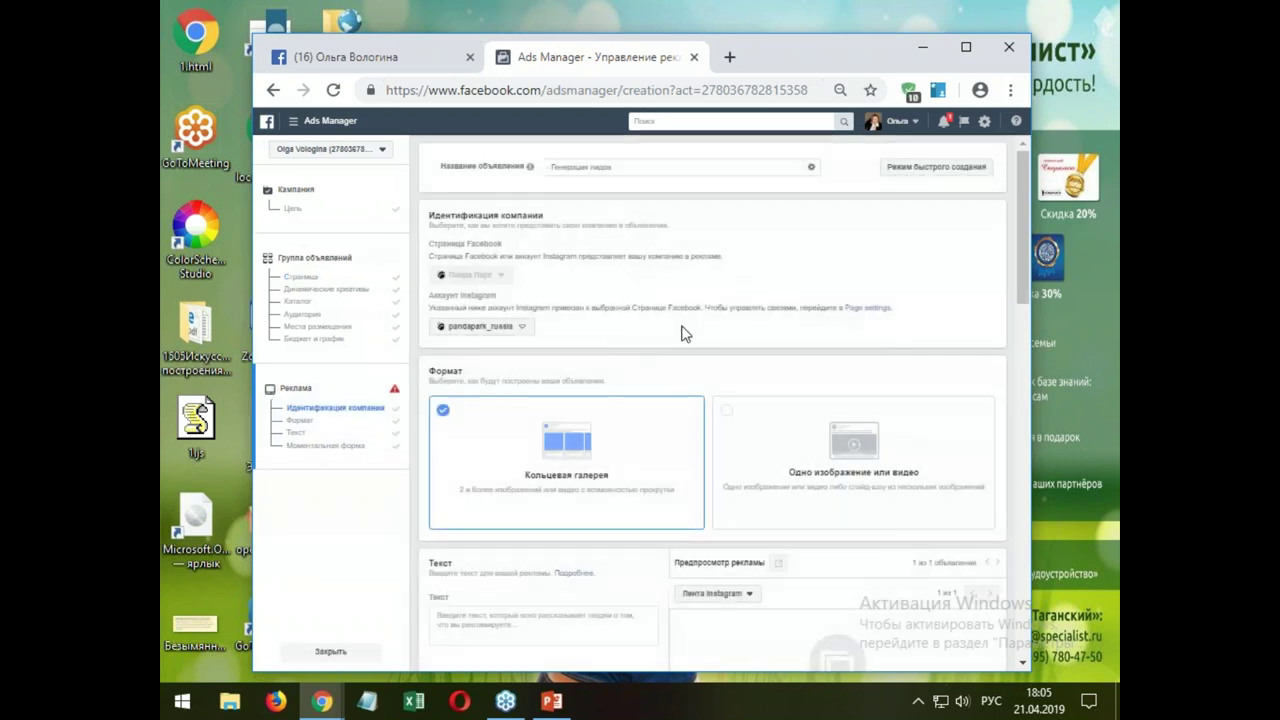
pyautogui.scroll(-1, 686, 334)
pyautogui.scroll(-1, 560, 314)
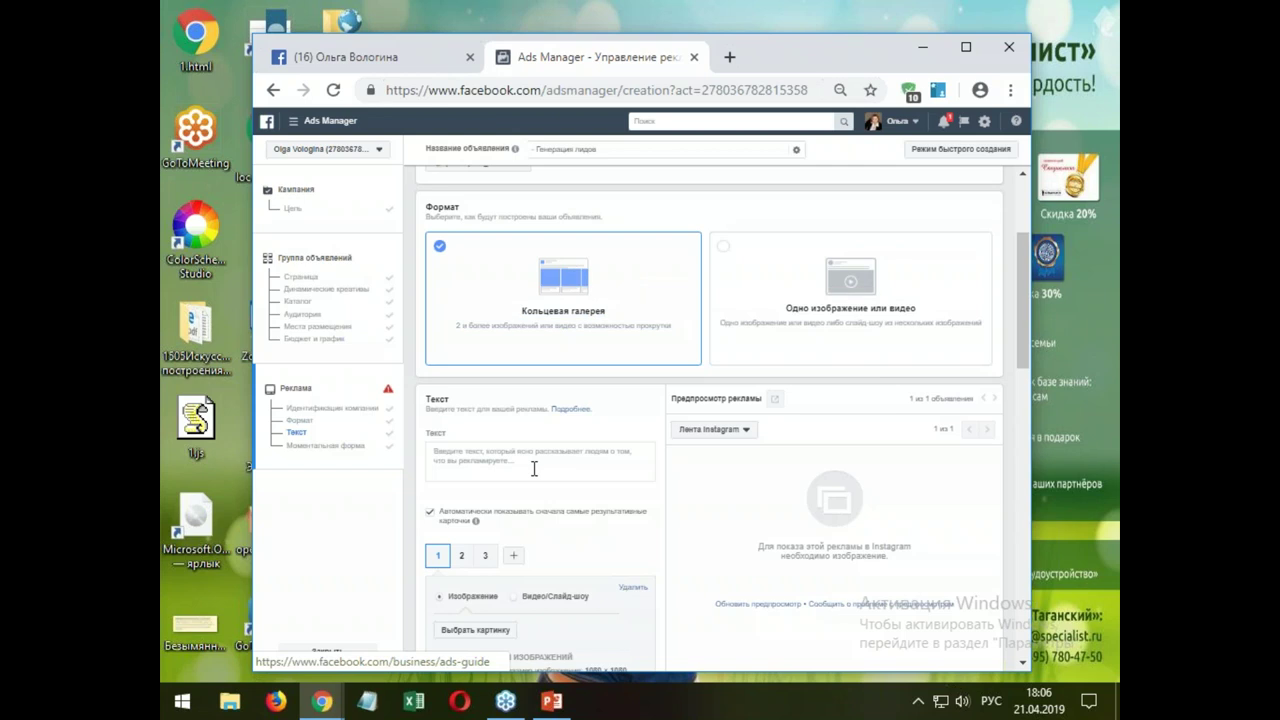
# - Enter «текст типовой» as the main text of the carousel ad
pyautogui.scroll(-2, 520, 450)
pyautogui.click(451, 270)
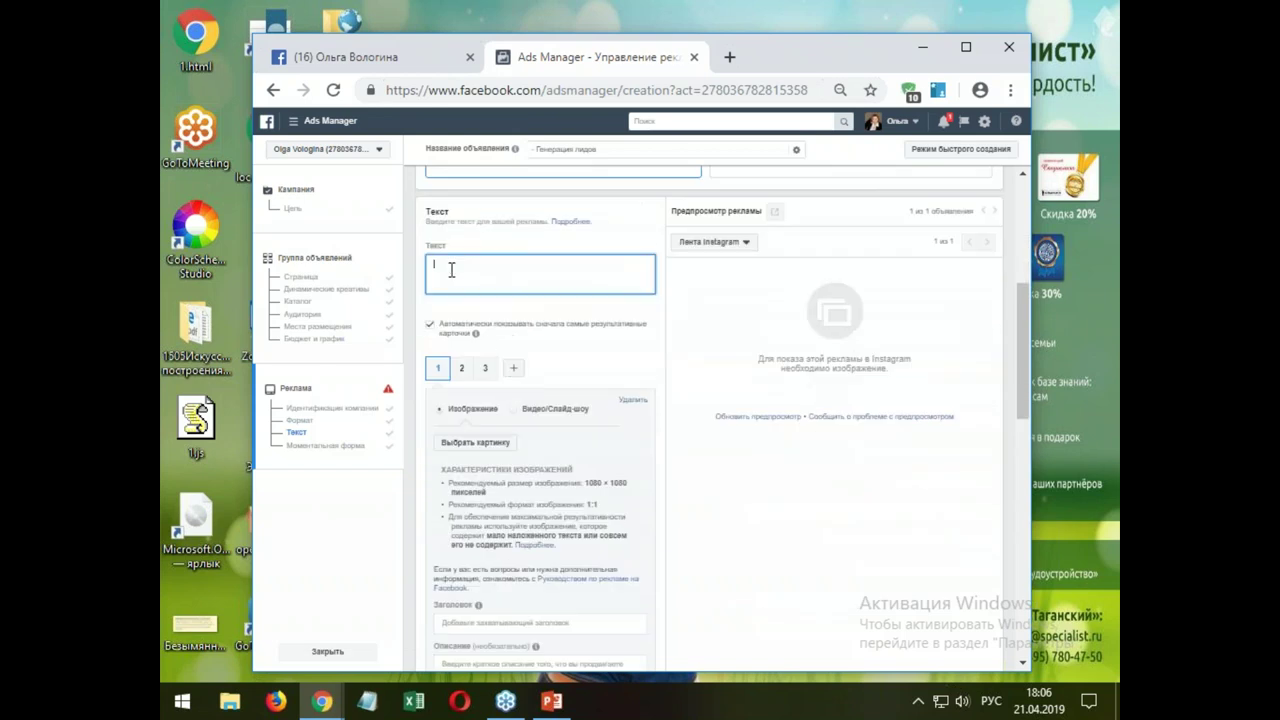
pyautogui.write('текст')
pyautogui.write(' инповой')
# - Browse the account and page images and use the 808 × 809 page photo of the green plane for the first carousel card
pyautogui.click(474, 445)
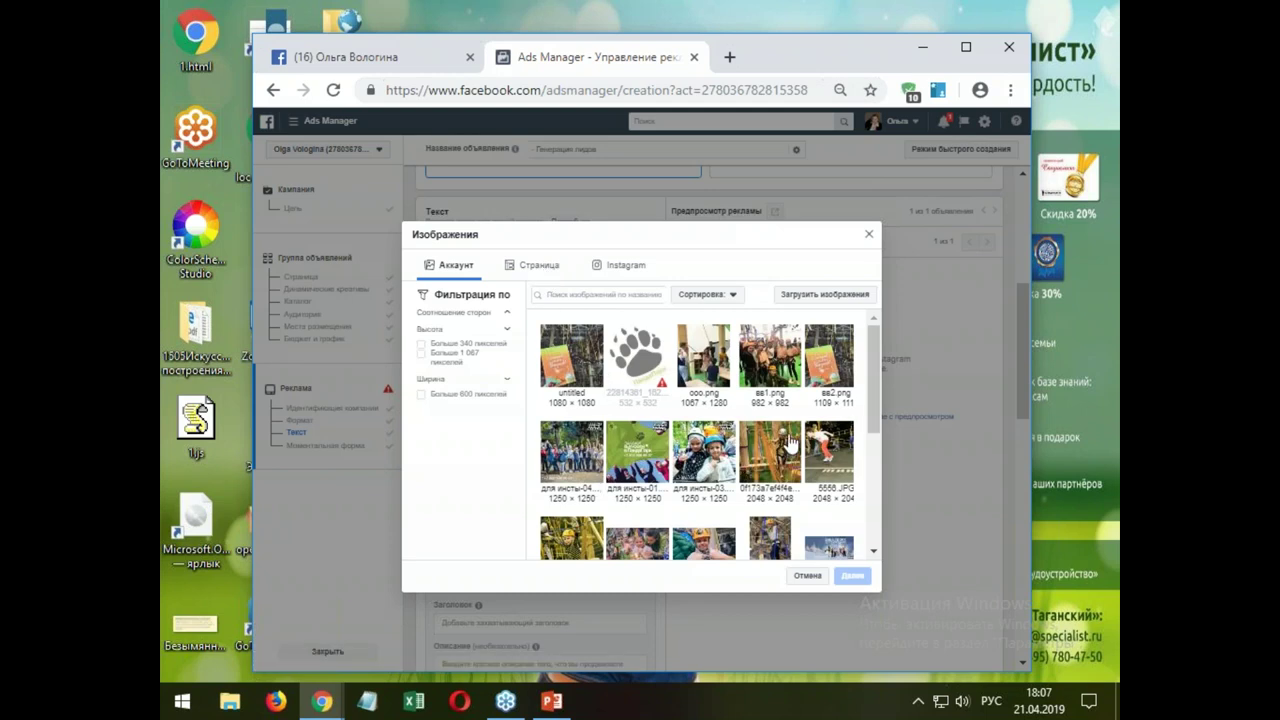
pyautogui.scroll(-5, 781, 390)
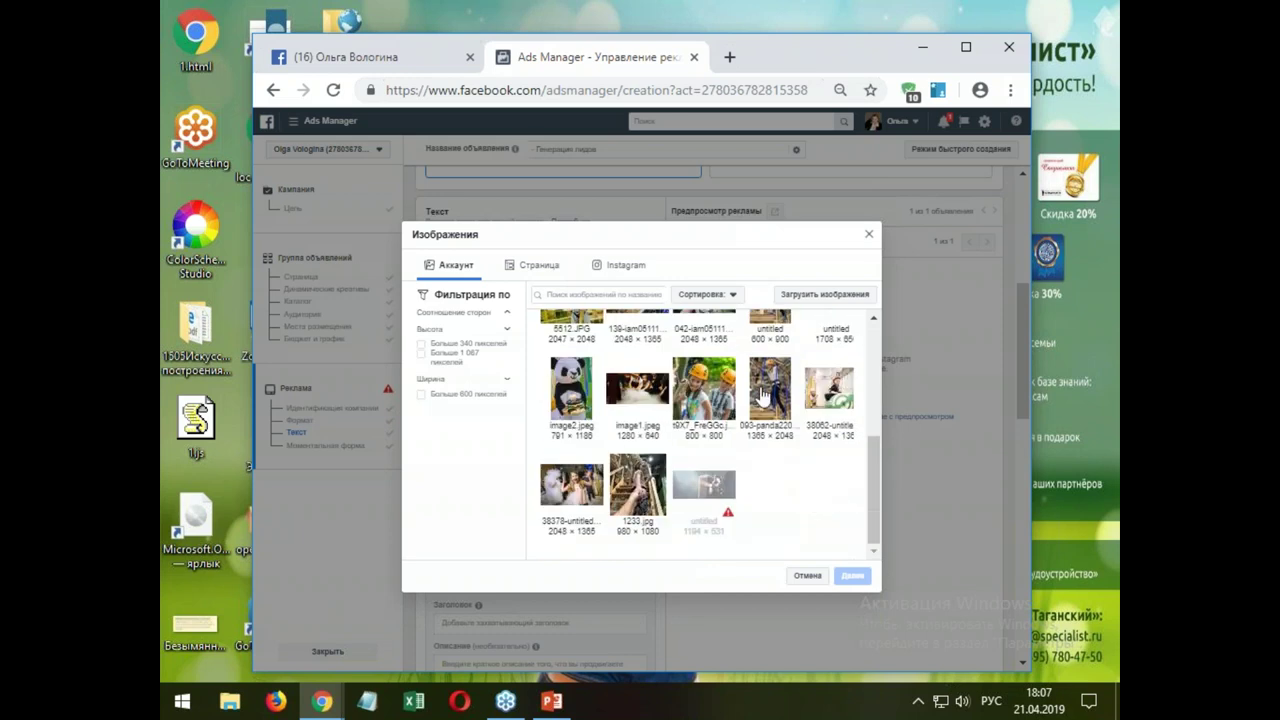
pyautogui.scroll(5, 700, 405)
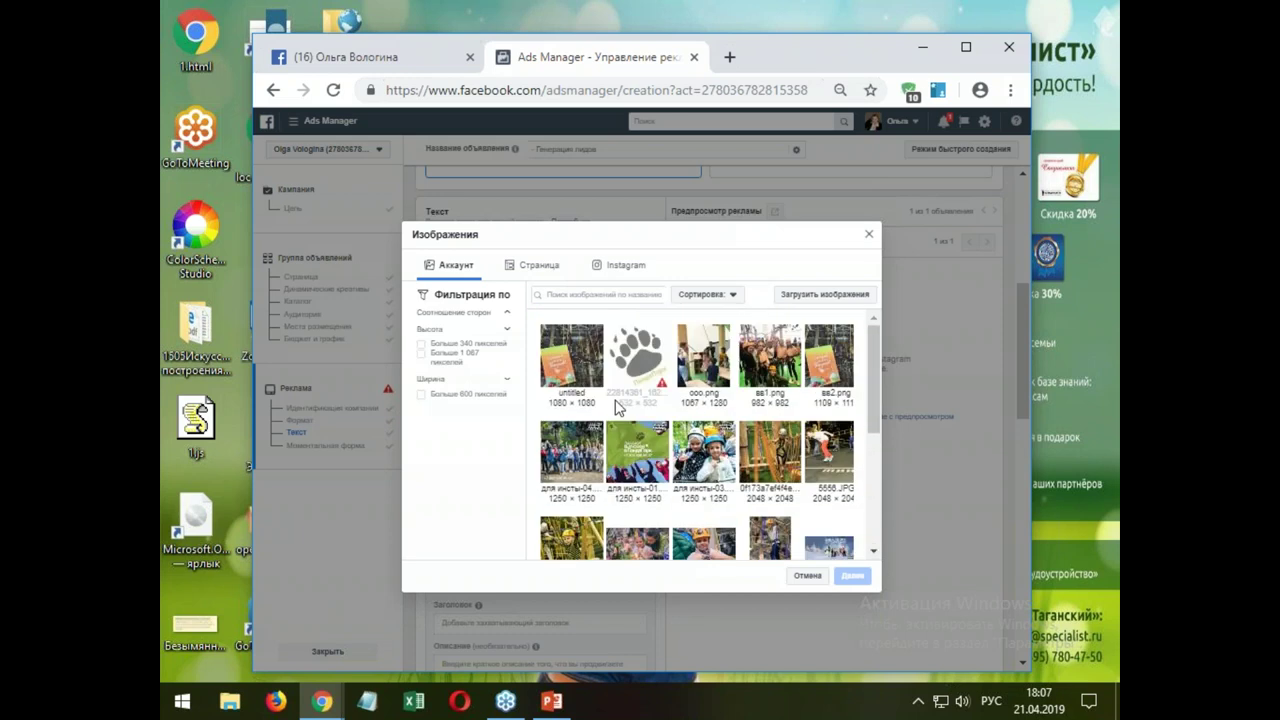
pyautogui.click(539, 268)
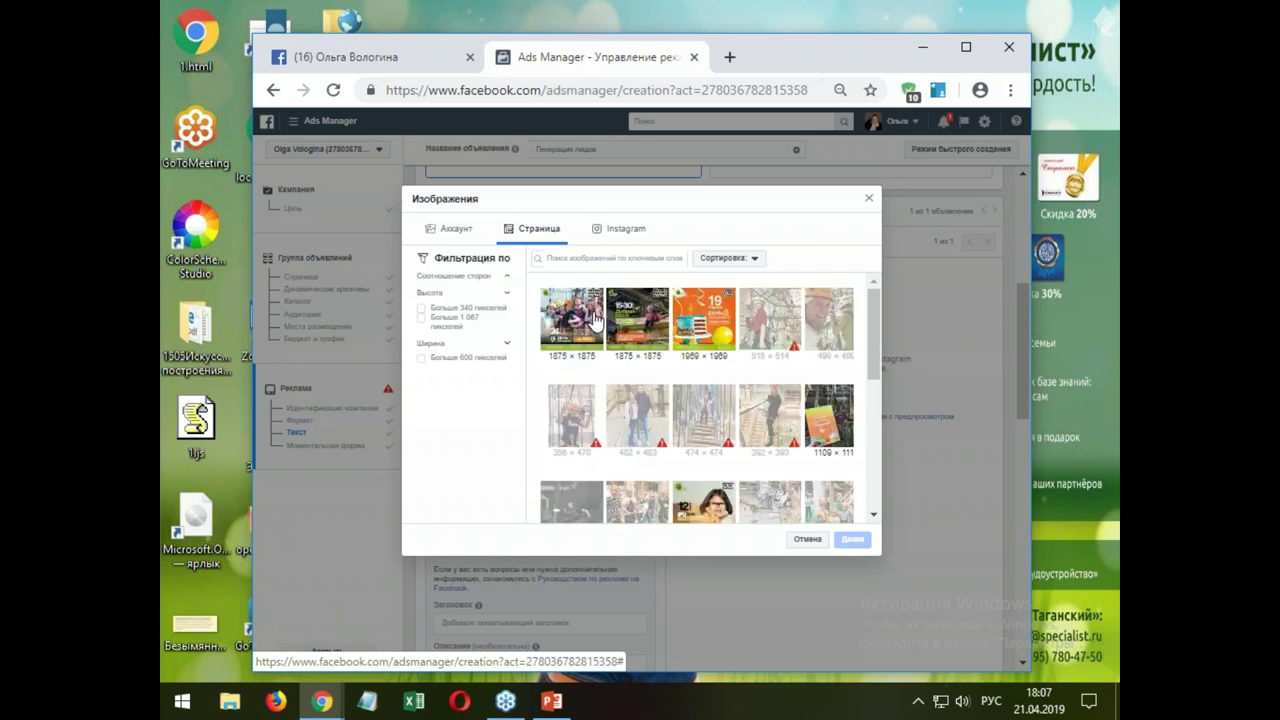
pyautogui.scroll(-5, 624, 362)
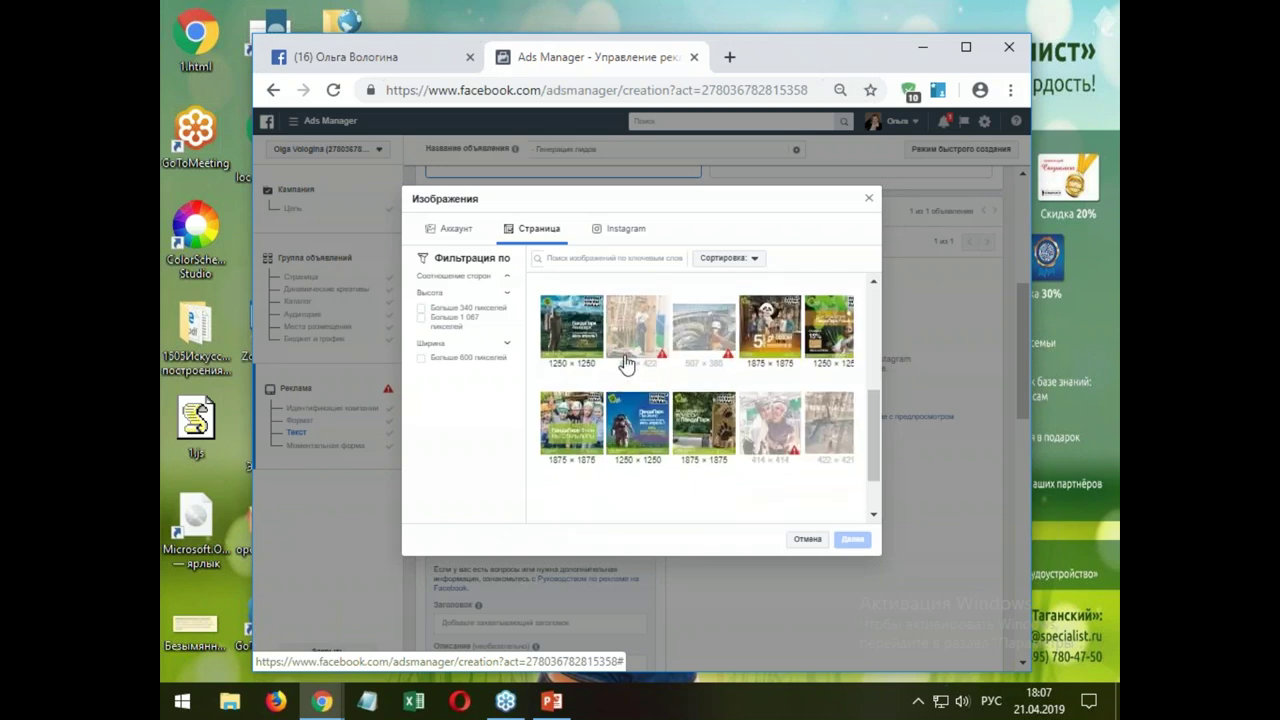
pyautogui.scroll(-3, 627, 362)
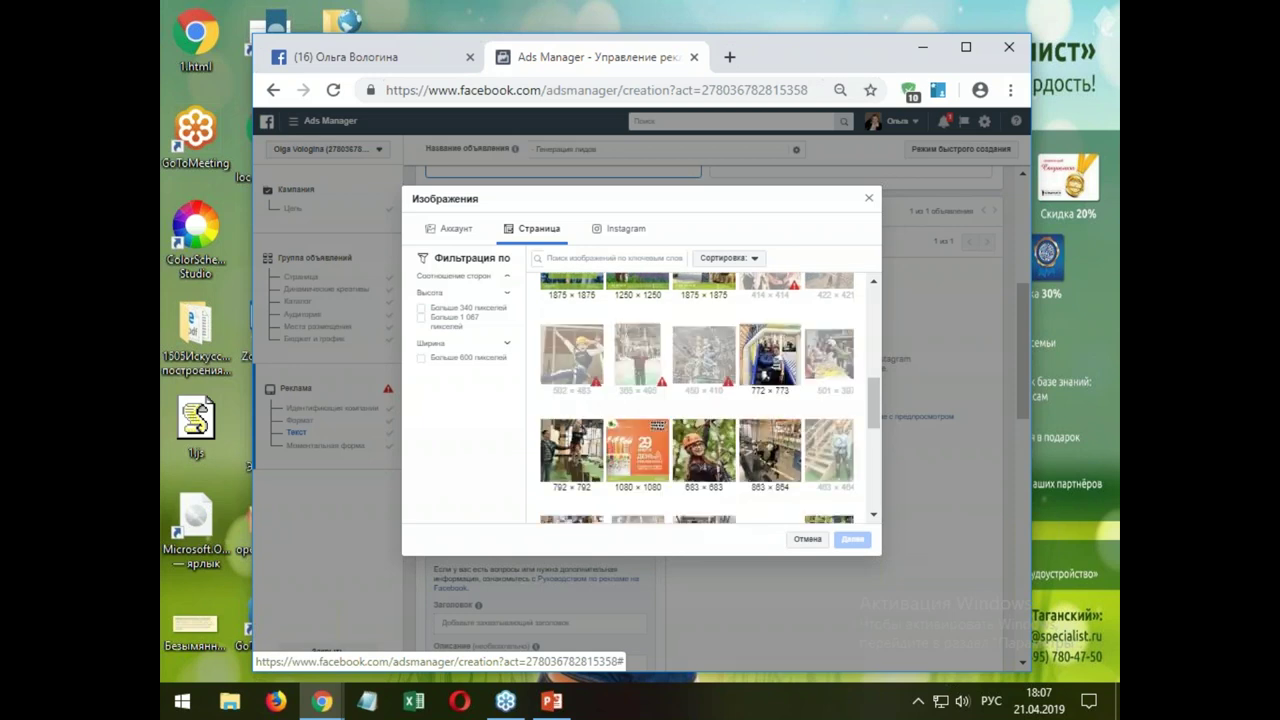
pyautogui.scroll(-2, 697, 398)
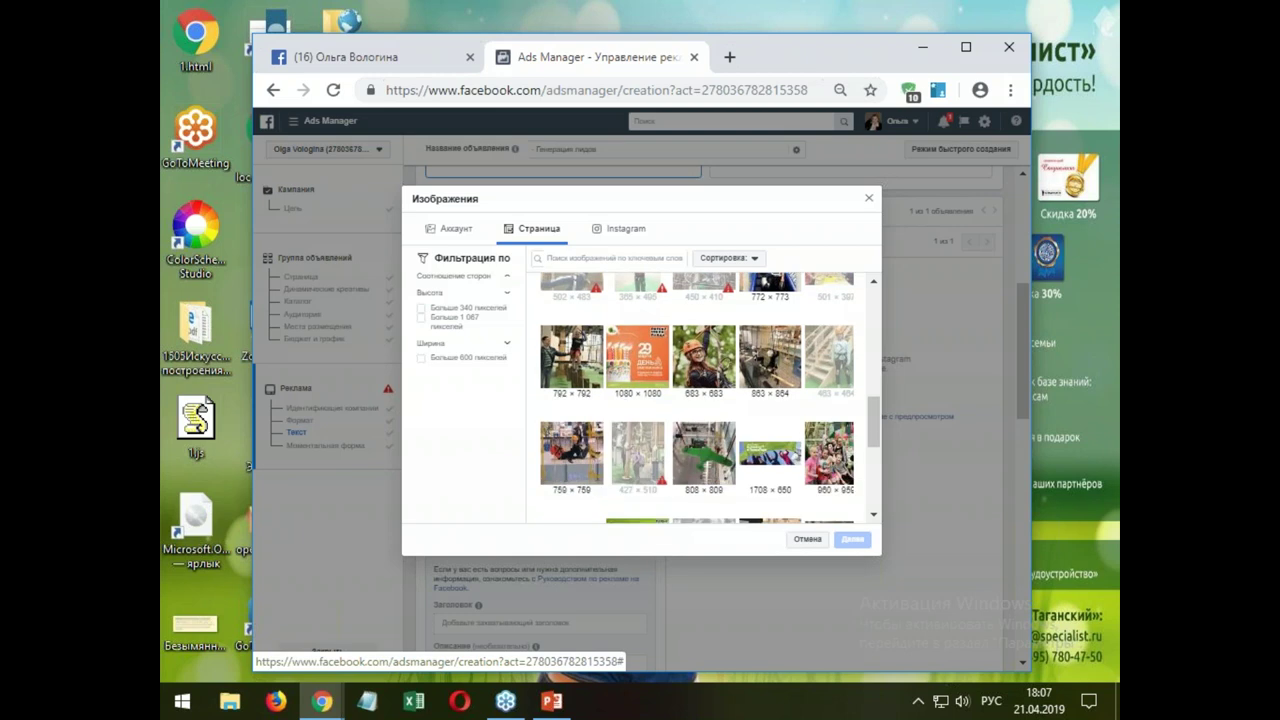
pyautogui.click(712, 465)
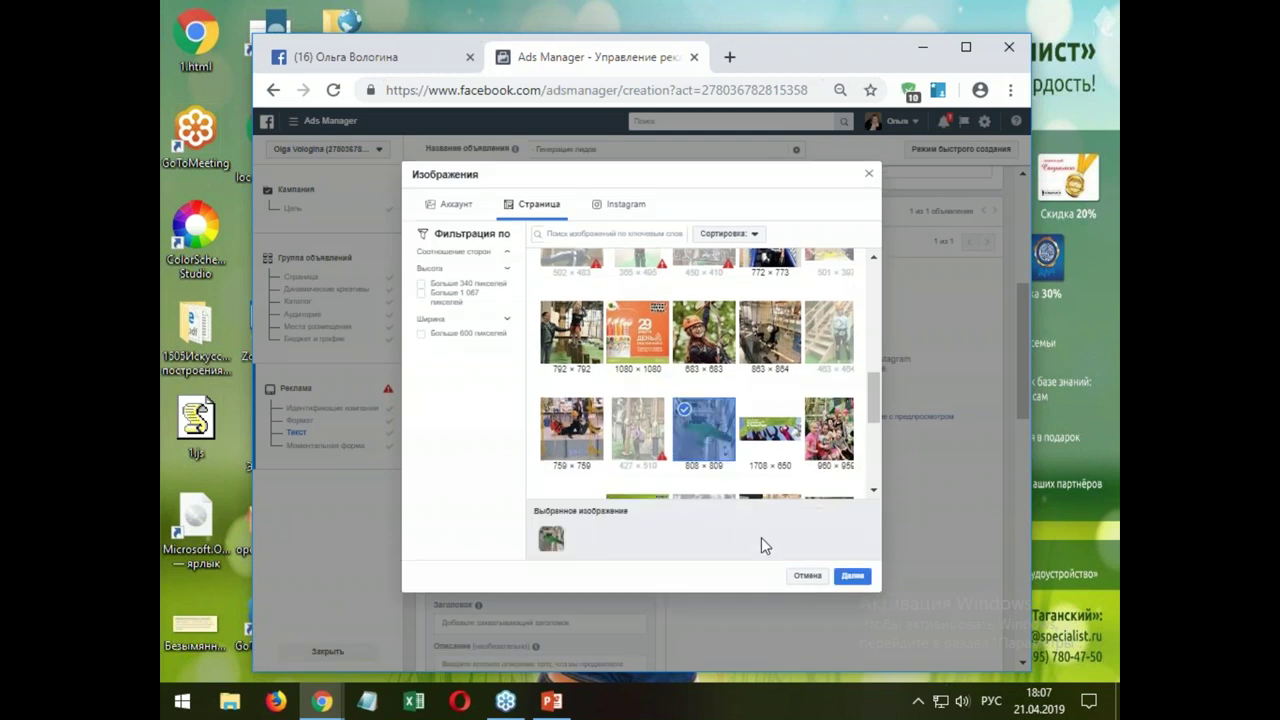
pyautogui.click(855, 578)
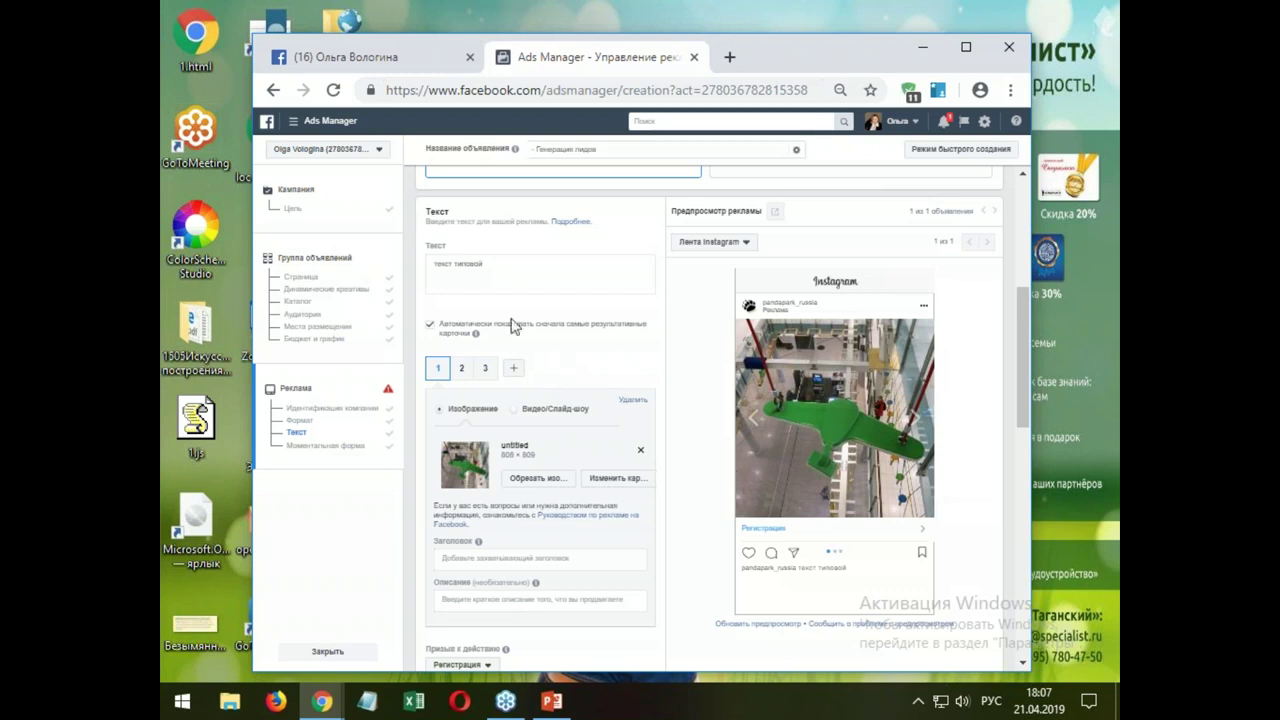
# - Set the first carousel card's headline to «ЗАГОЛОВОК» and read the hint for the optional description
pyautogui.click(490, 272)
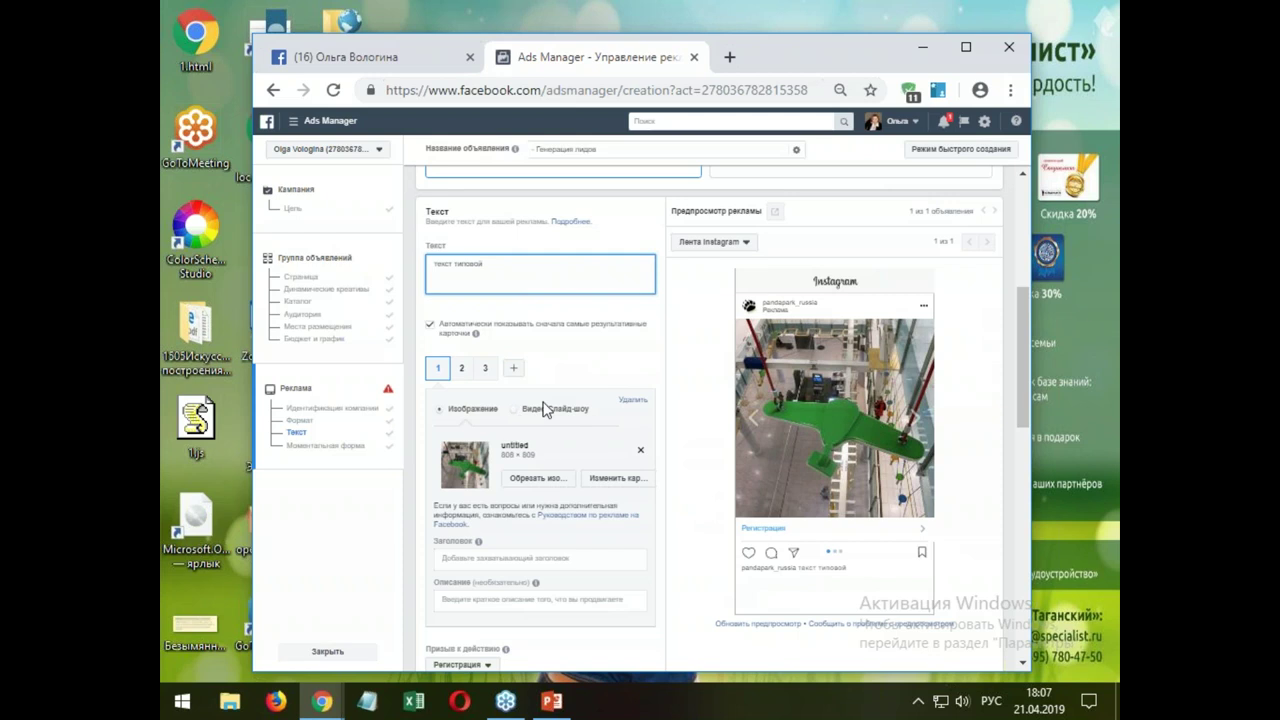
pyautogui.scroll(-2, 545, 409)
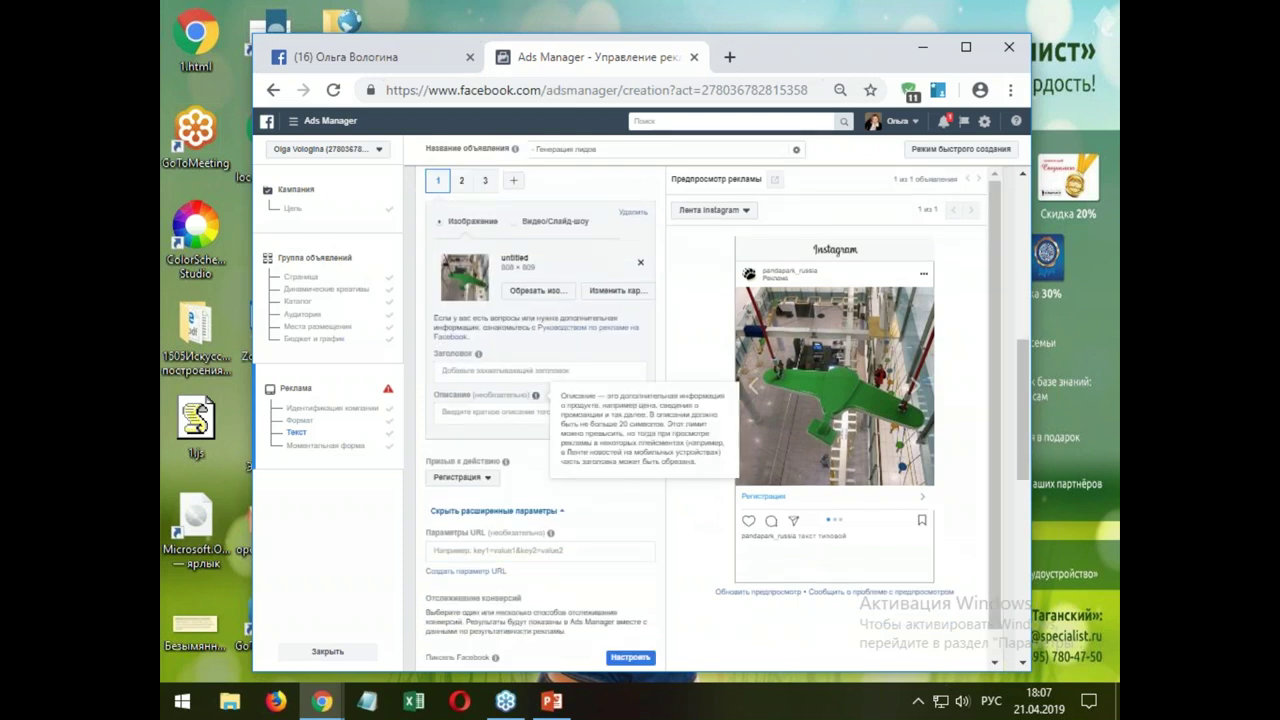
pyautogui.click(446, 372)
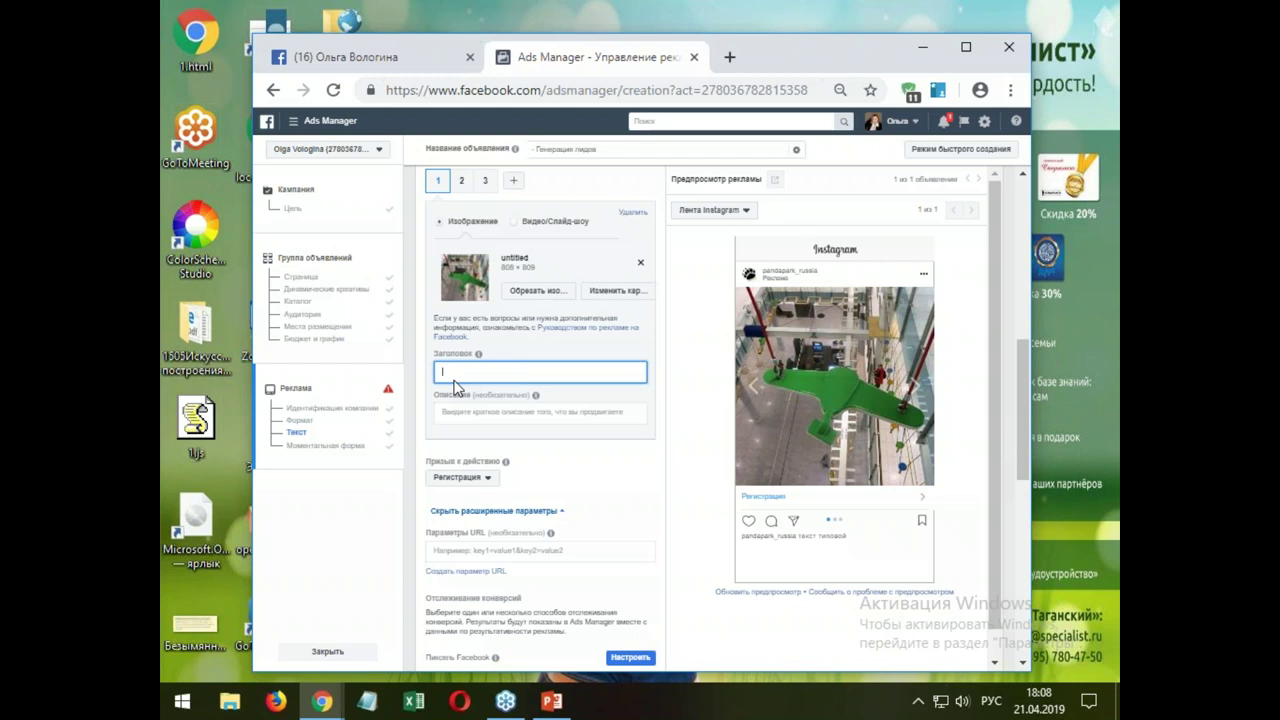
pyautogui.write('ЗАГОЛОВОК')
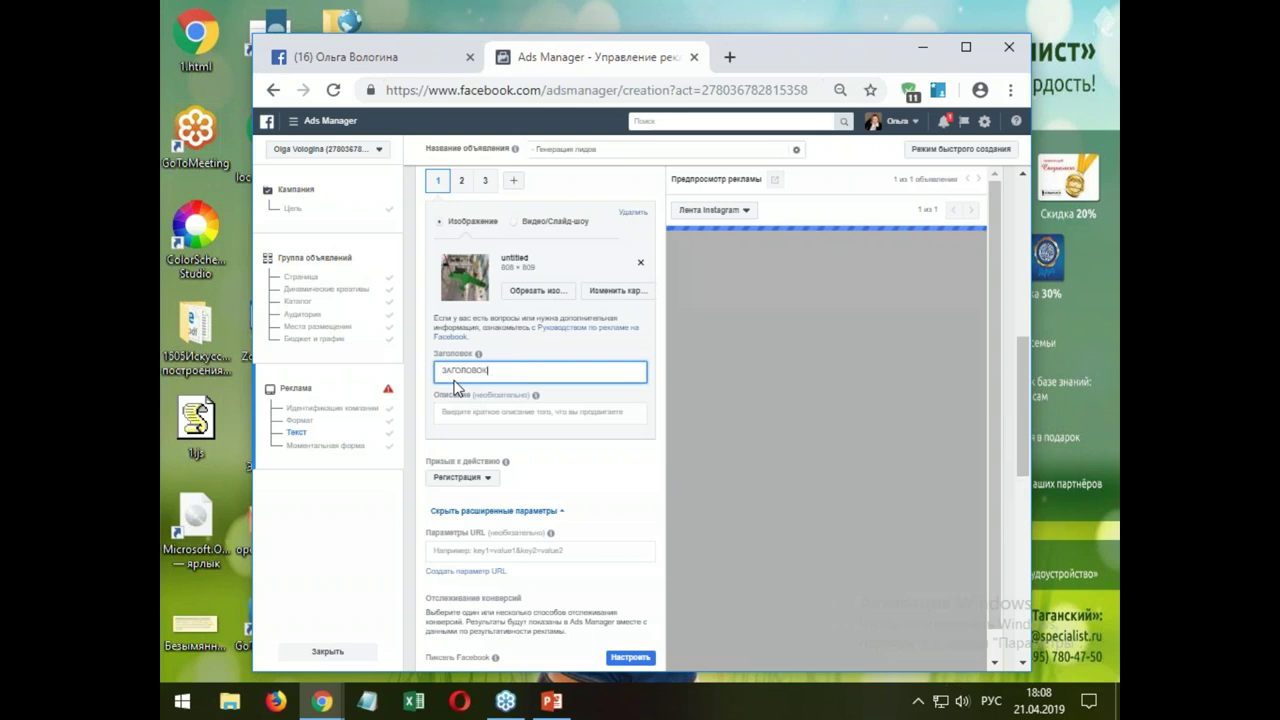
pyautogui.moveTo(536, 395)
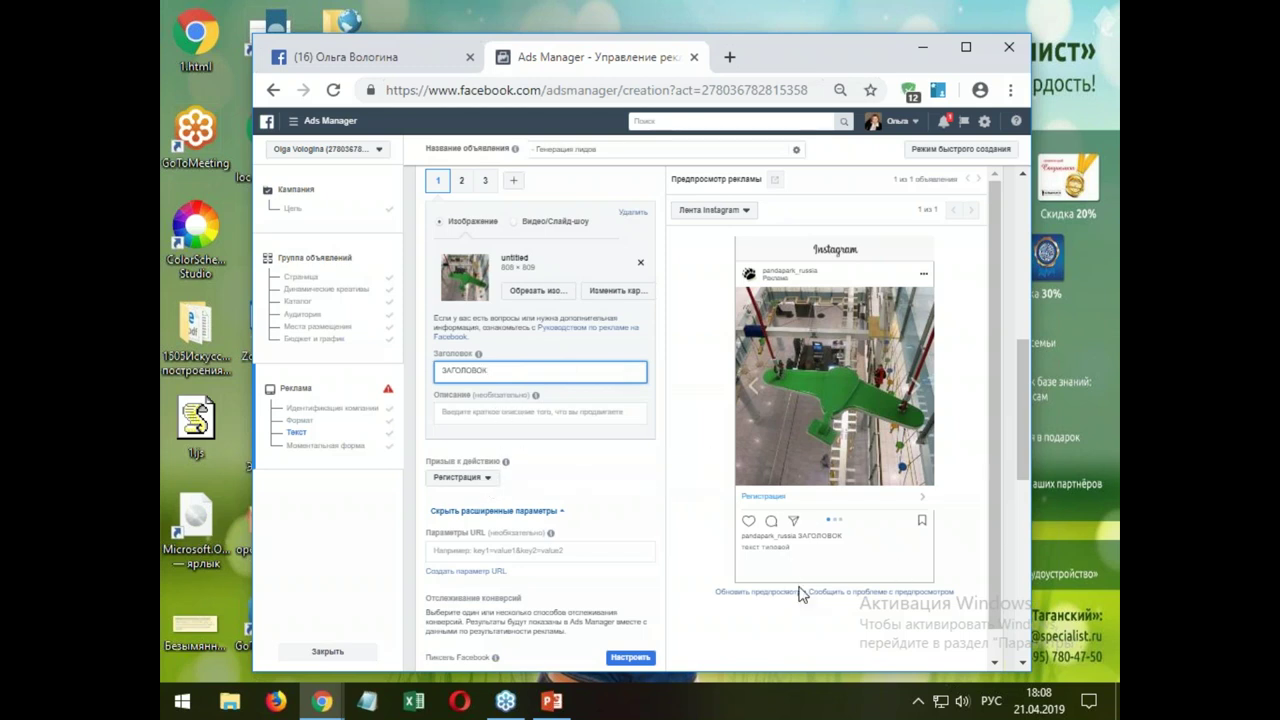
pyautogui.moveTo(533, 406)
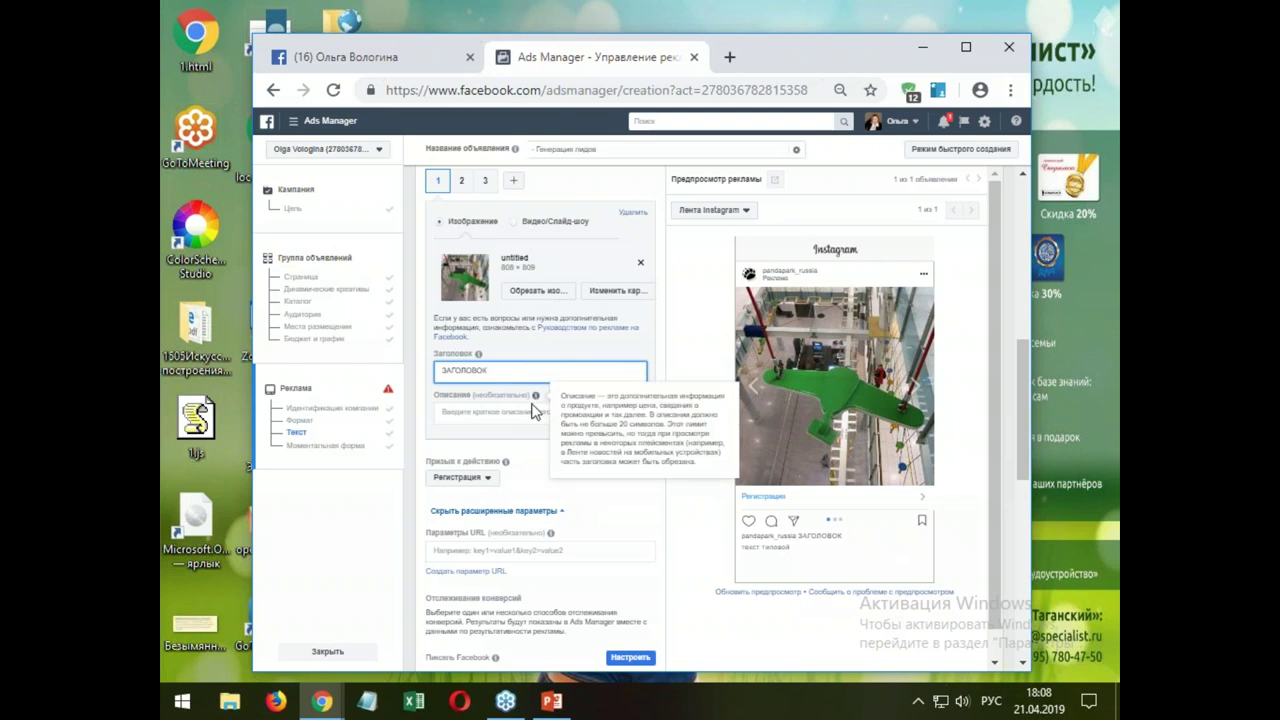
# - Try «Скачать» as the ad's call to action and replace it with «Получить предложение»
pyautogui.scroll(-4, 565, 418)
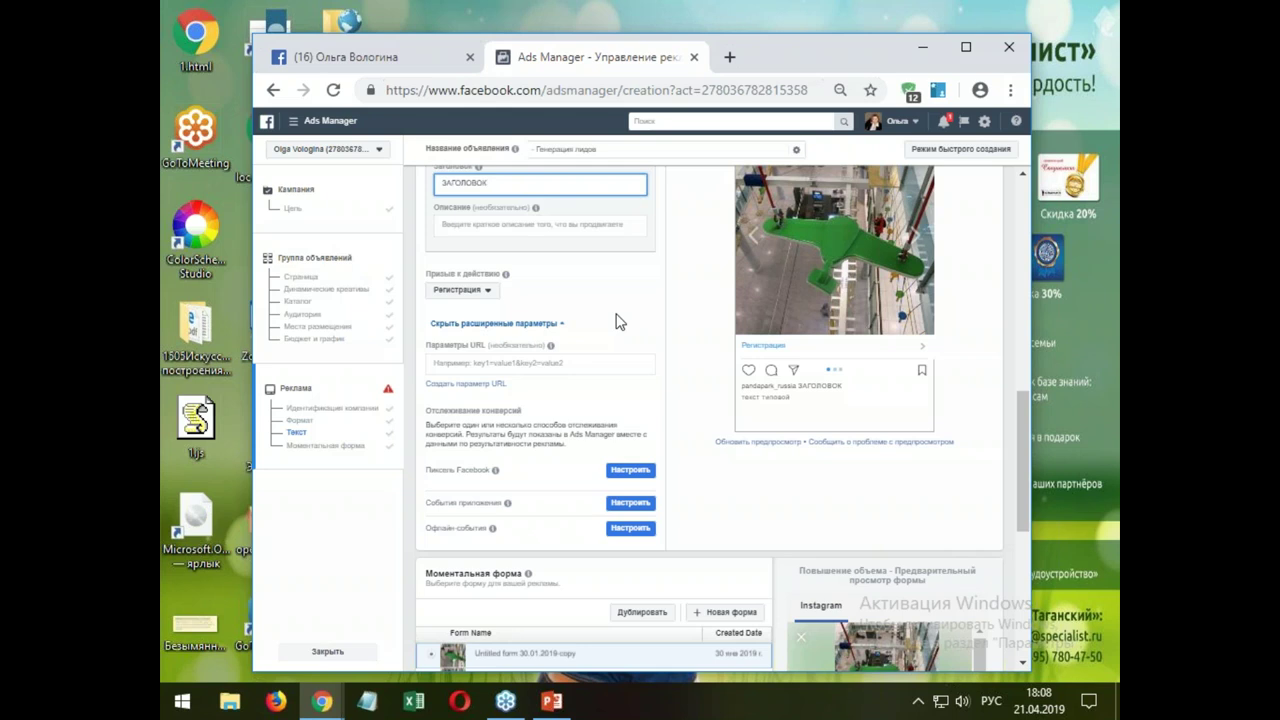
pyautogui.click(479, 290)
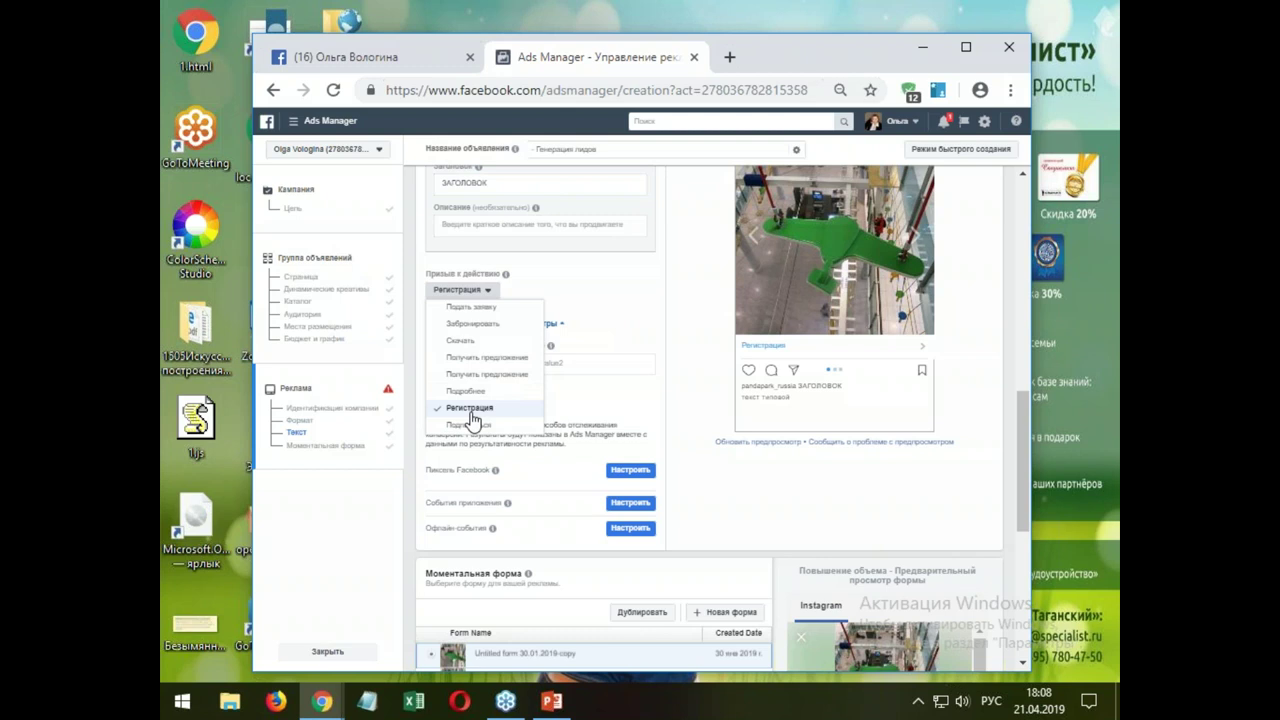
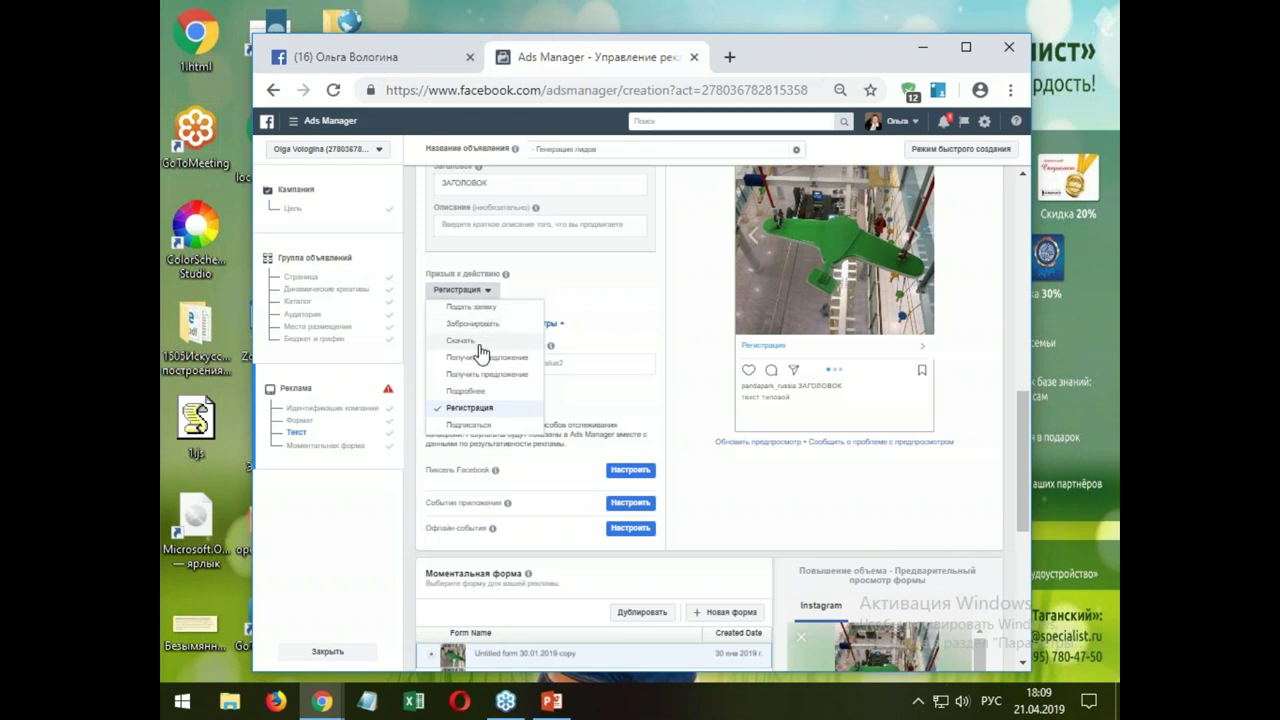
pyautogui.click(478, 343)
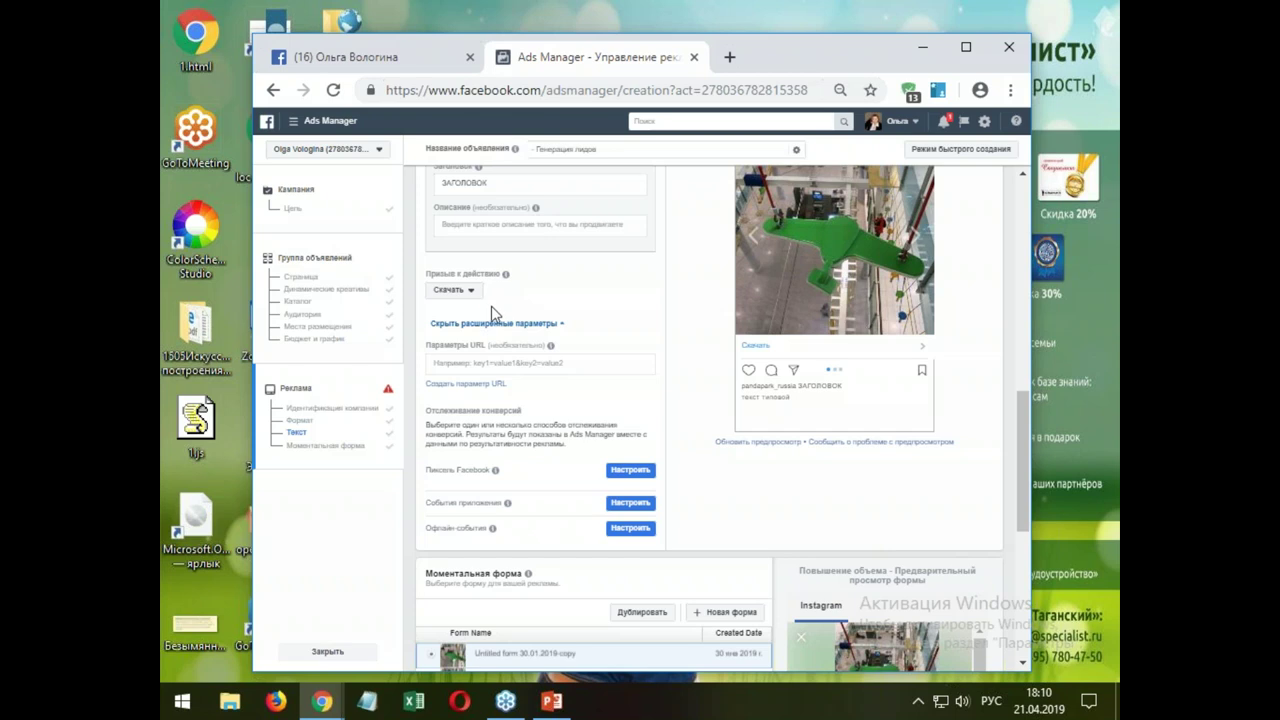
pyautogui.click(474, 299)
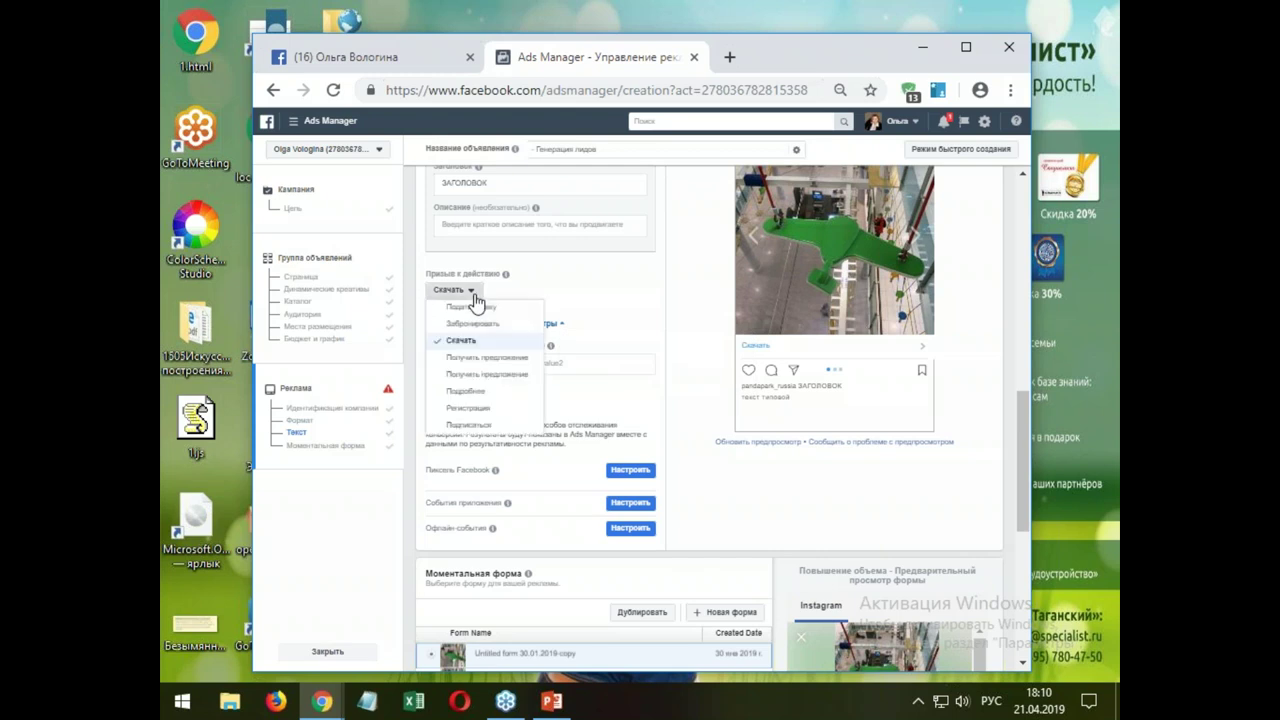
pyautogui.click(487, 376)
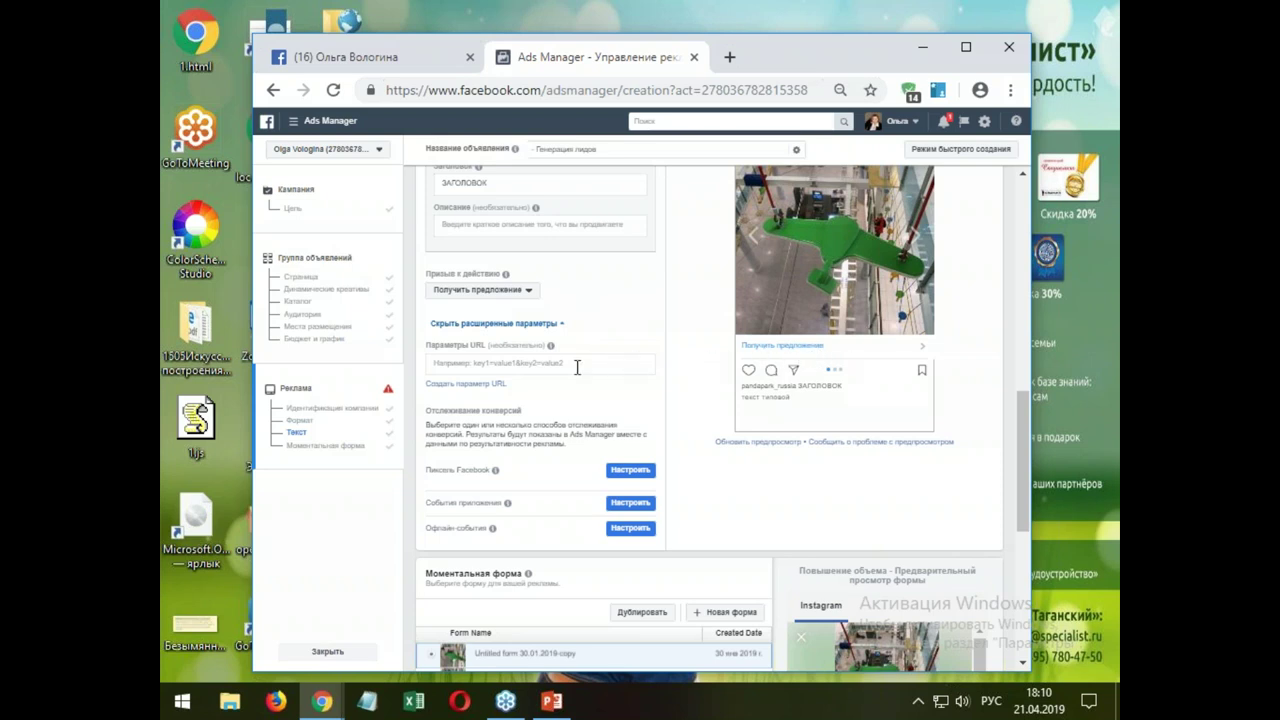
pyautogui.scroll(-2, 577, 366)
pyautogui.scroll(-1, 590, 420)
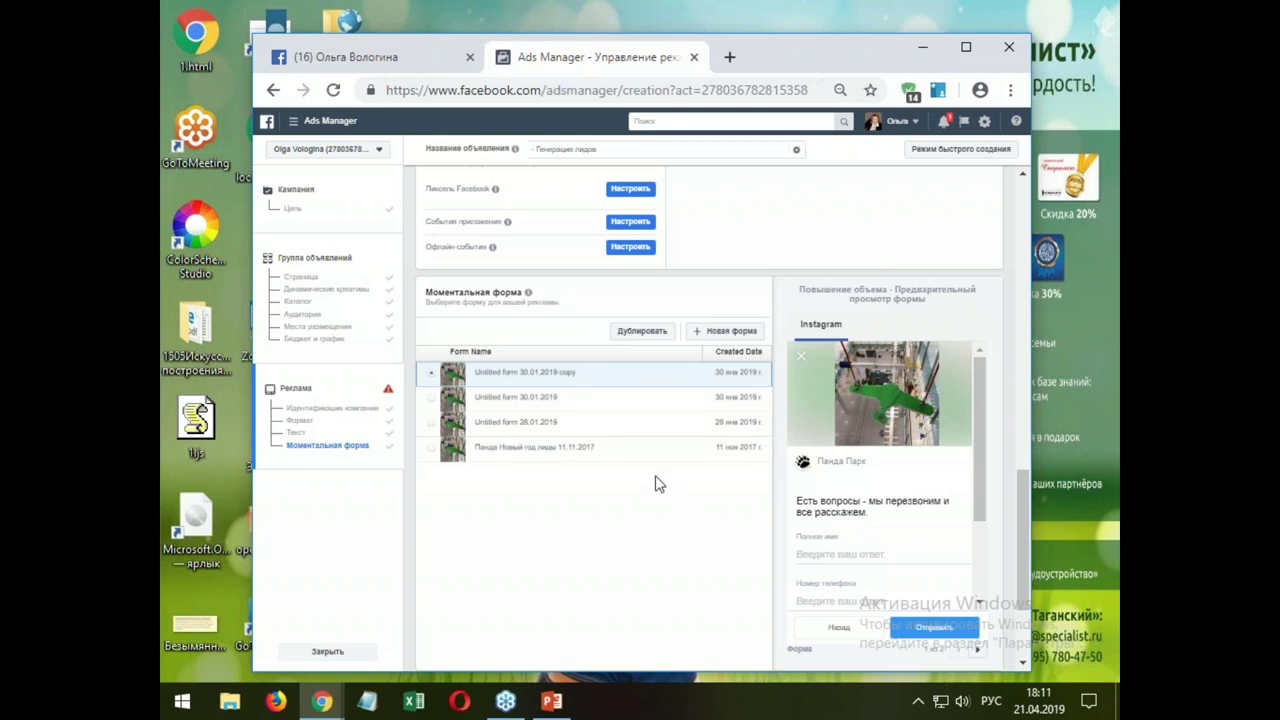
pyautogui.click(704, 339)
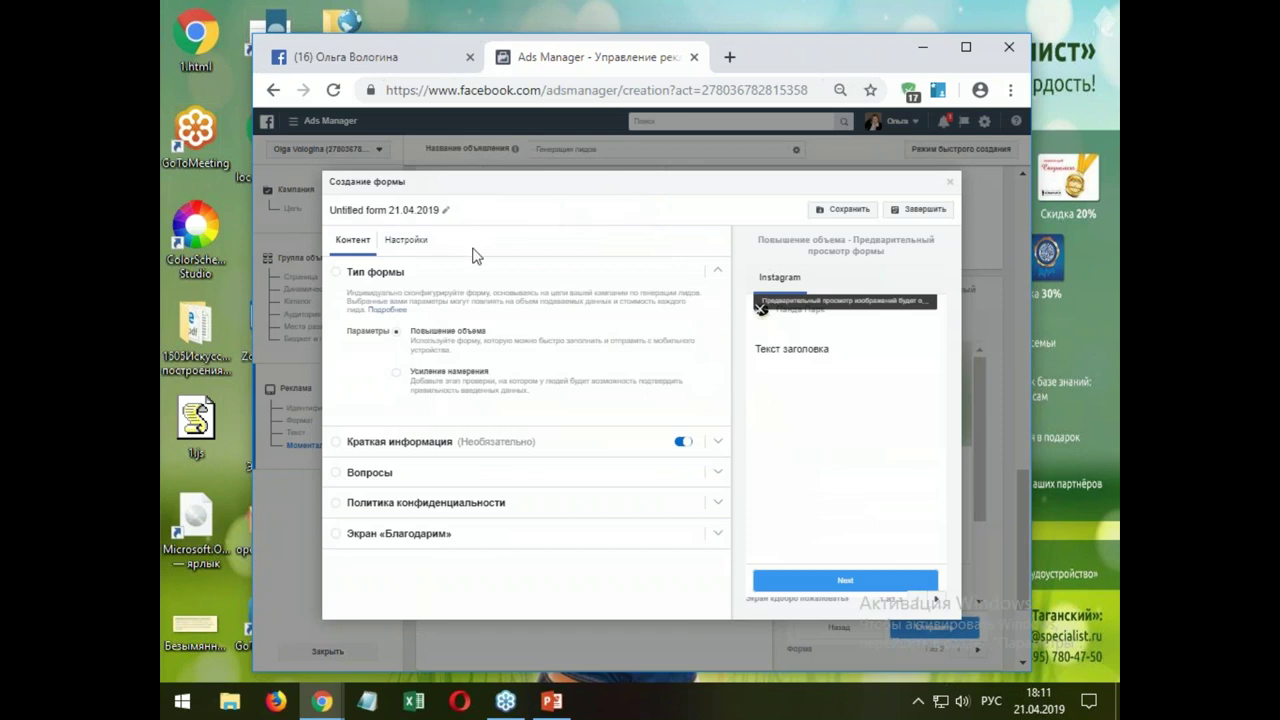
pyautogui.click(945, 186)
pyautogui.click(777, 351)
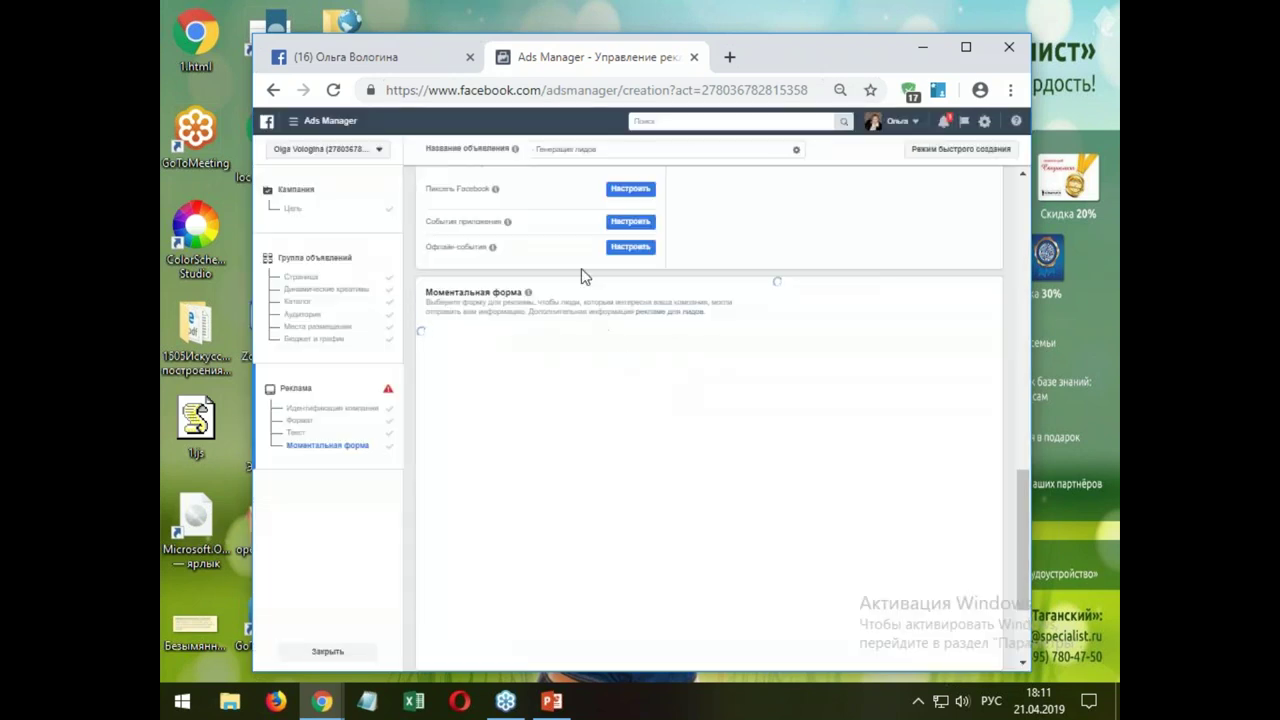
# - Review the ad's text, carousel card, call to action, tracking options and the list of existing instant forms
pyautogui.scroll(10, 583, 274)
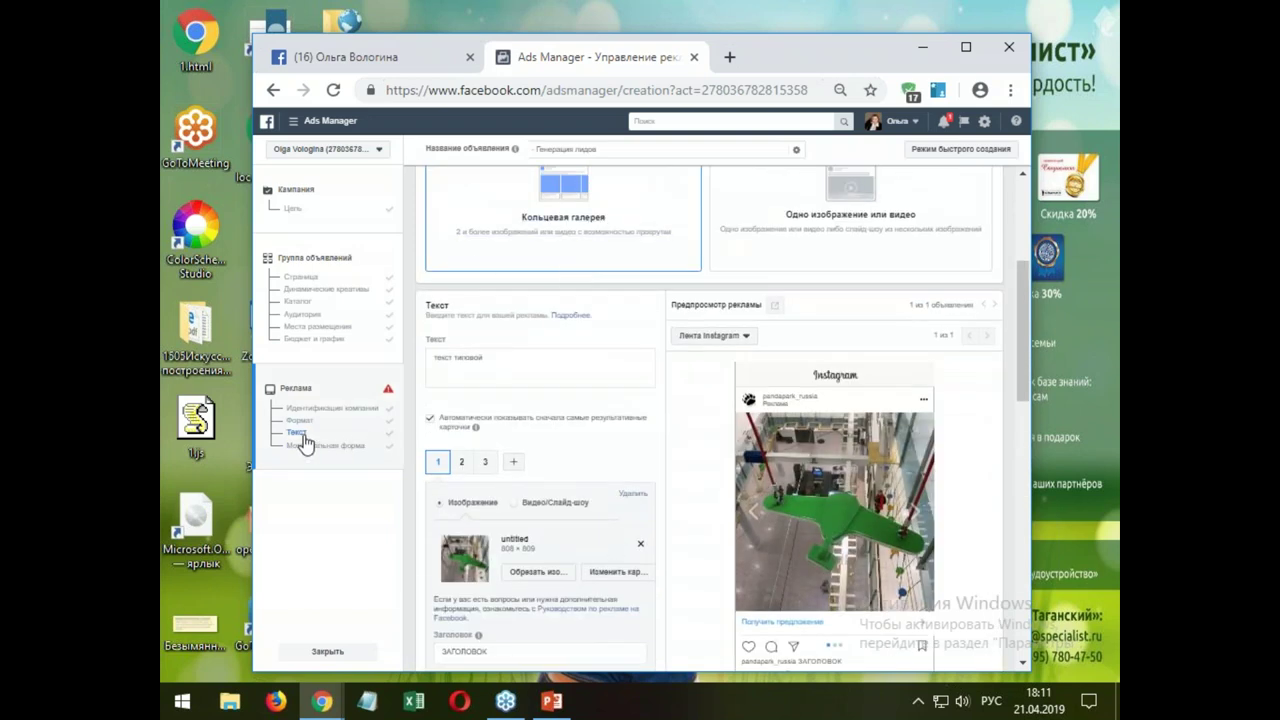
pyautogui.scroll(-1, 623, 400)
pyautogui.scroll(-3, 628, 400)
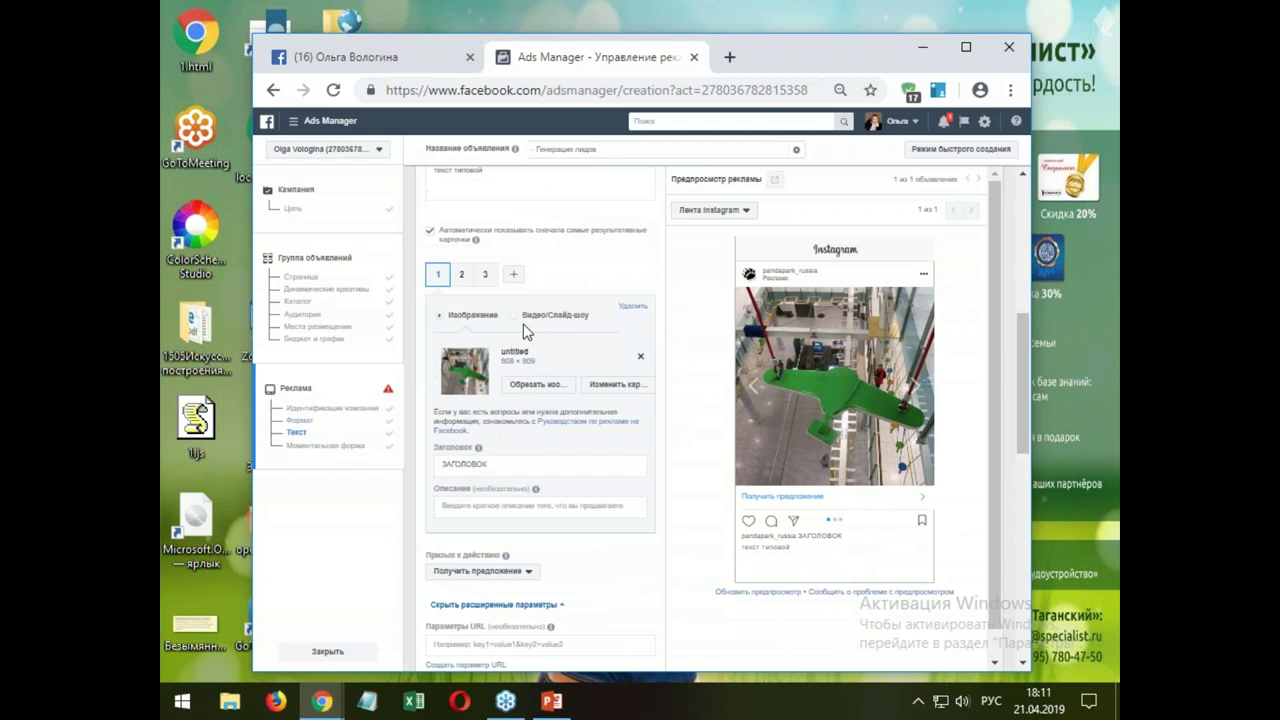
pyautogui.scroll(-1, 659, 405)
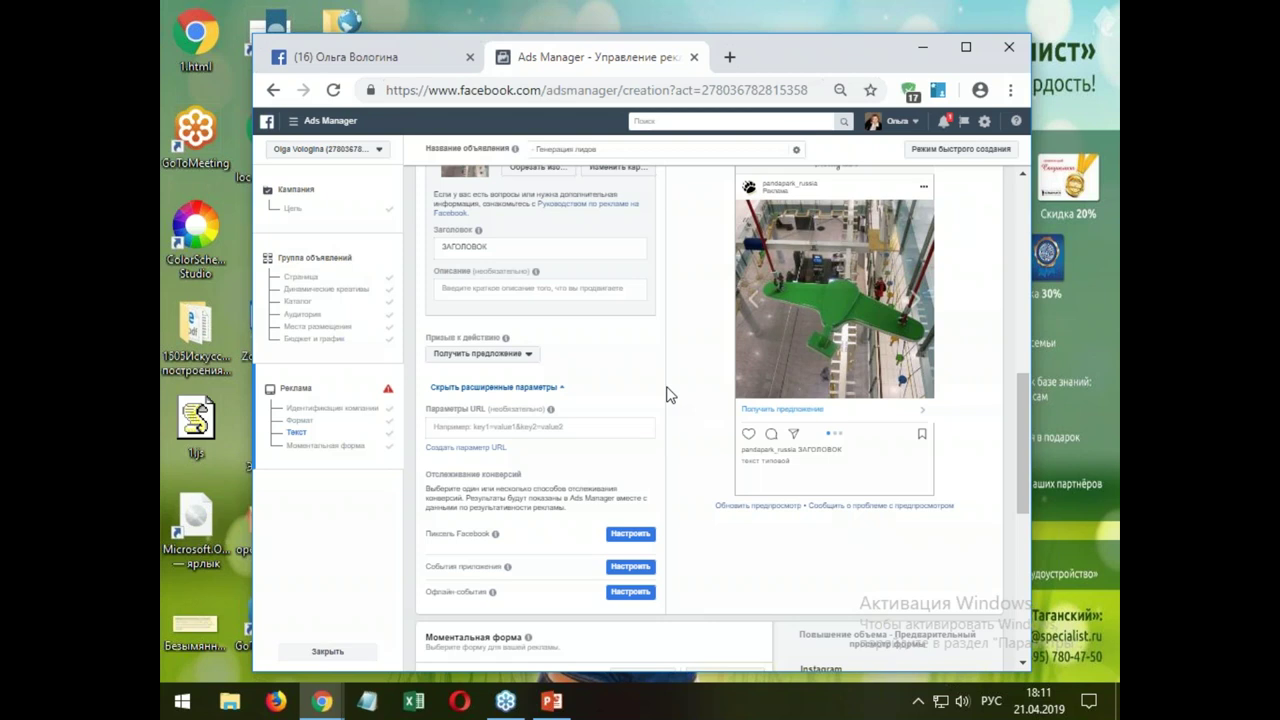
pyautogui.scroll(-2, 668, 394)
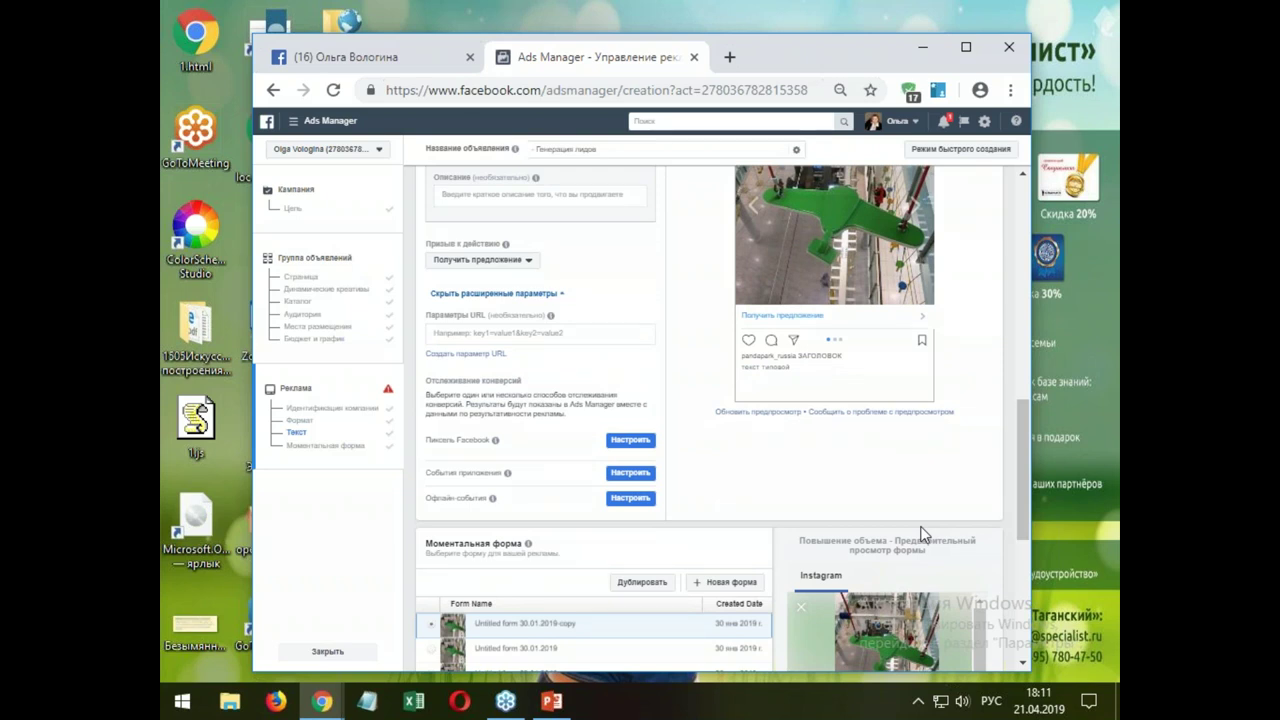
pyautogui.scroll(-3, 754, 503)
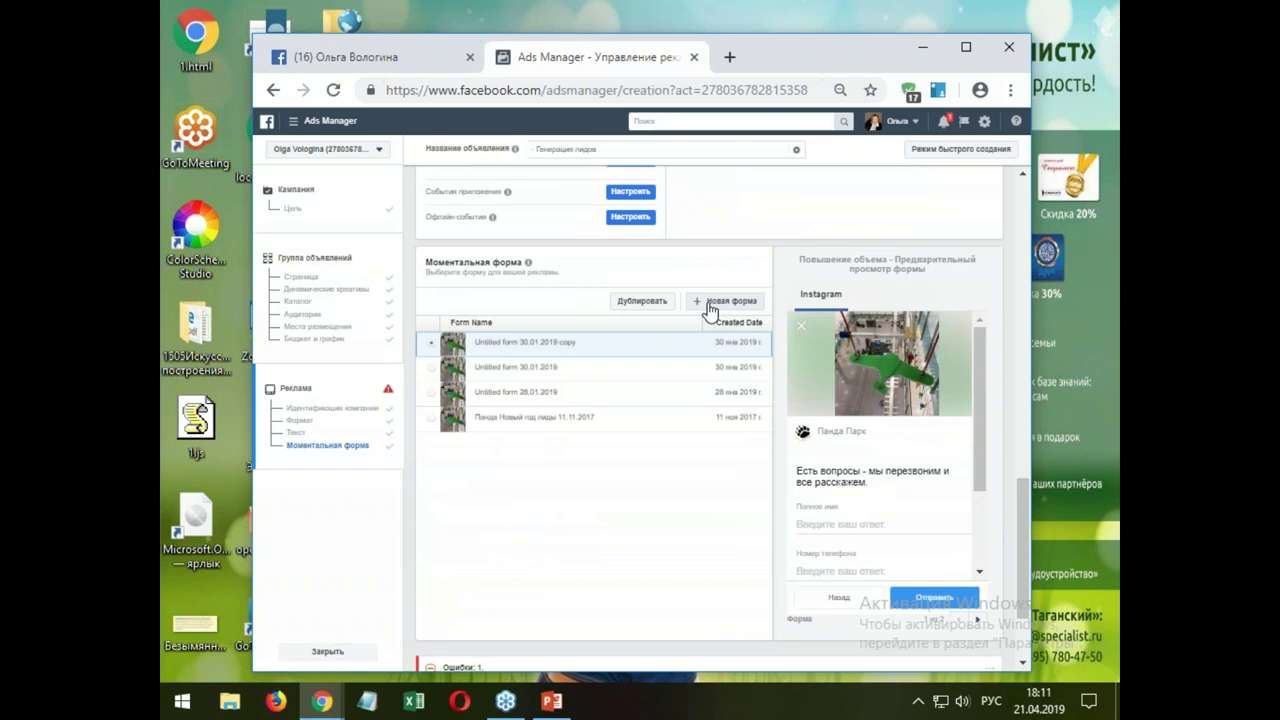
pyautogui.scroll(-1, 709, 311)
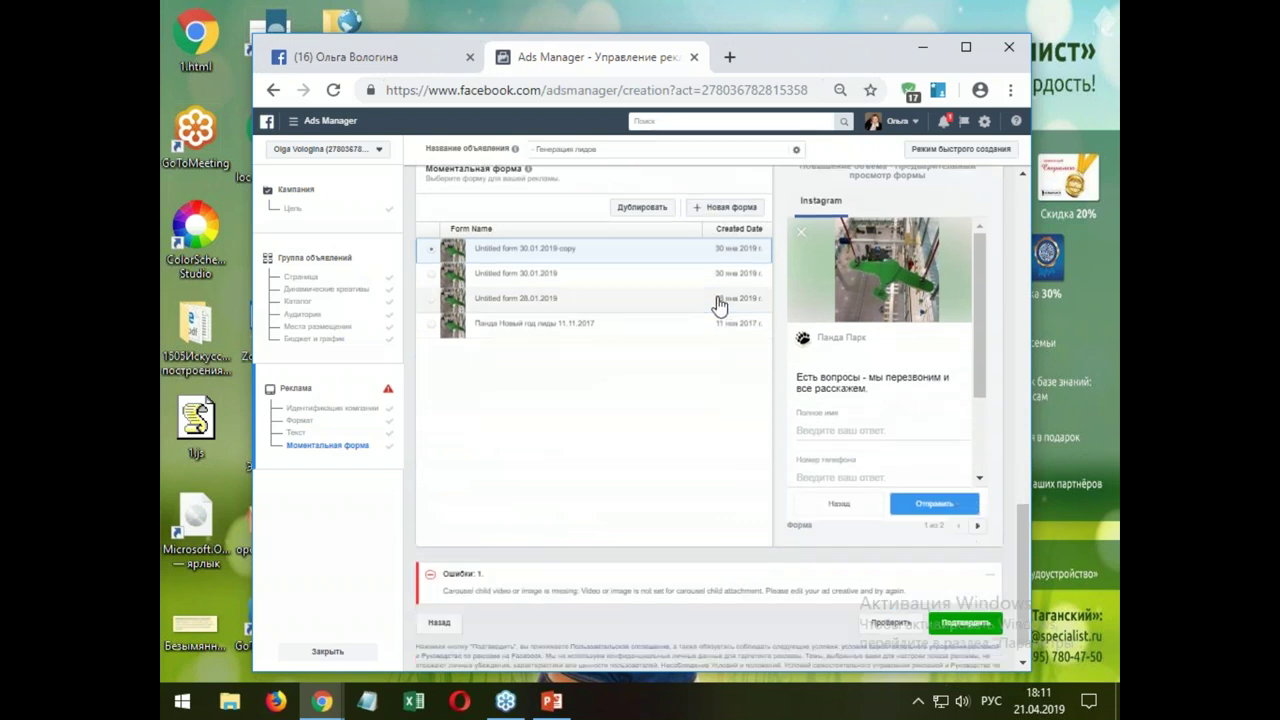
pyautogui.scroll(1, 780, 350)
pyautogui.scroll(-1, 783, 400)
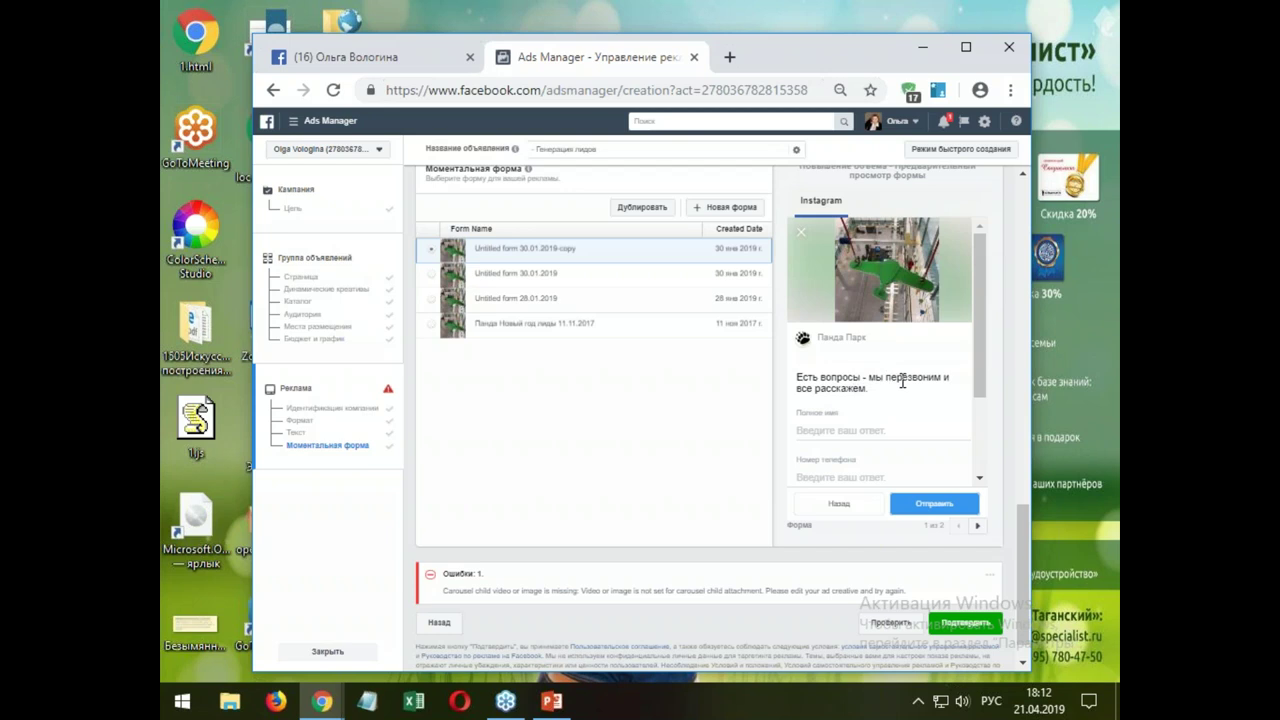
# - Preview the selected instant form's questions and privacy notice, followed by its thank-you screen
pyautogui.scroll(-1, 867, 388)
pyautogui.scroll(-1, 867, 388)
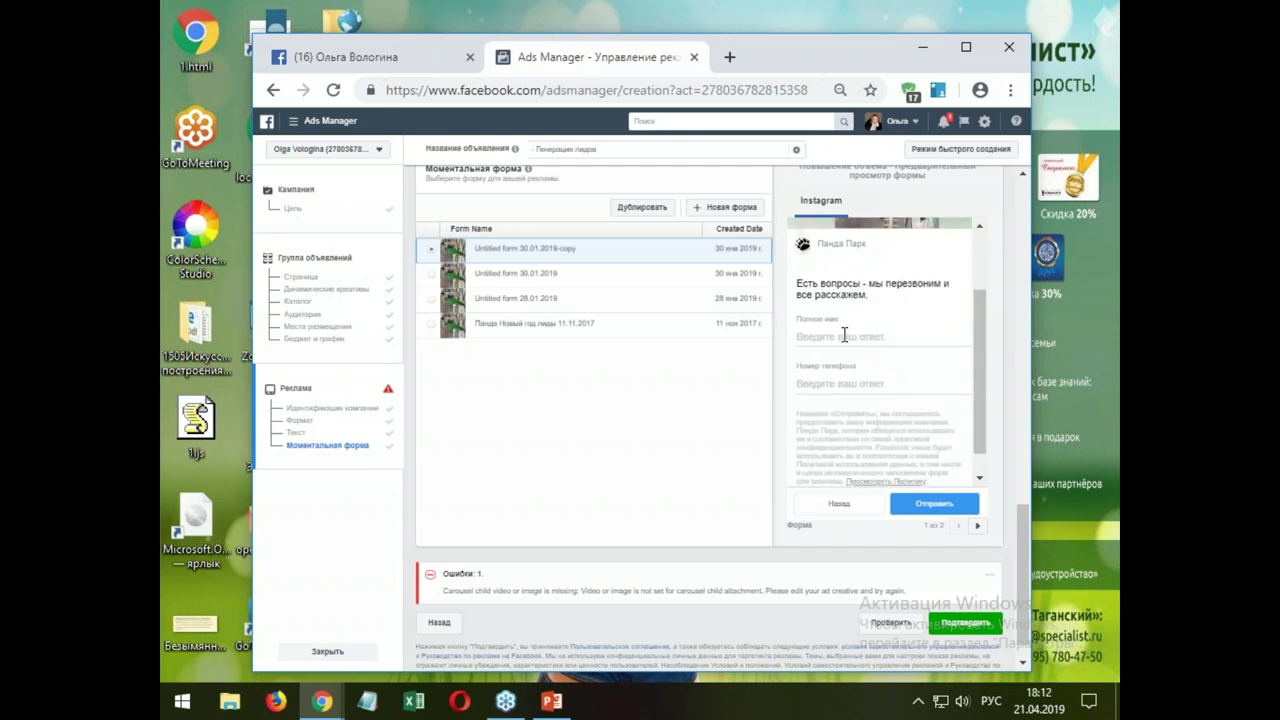
pyautogui.scroll(-1, 845, 370)
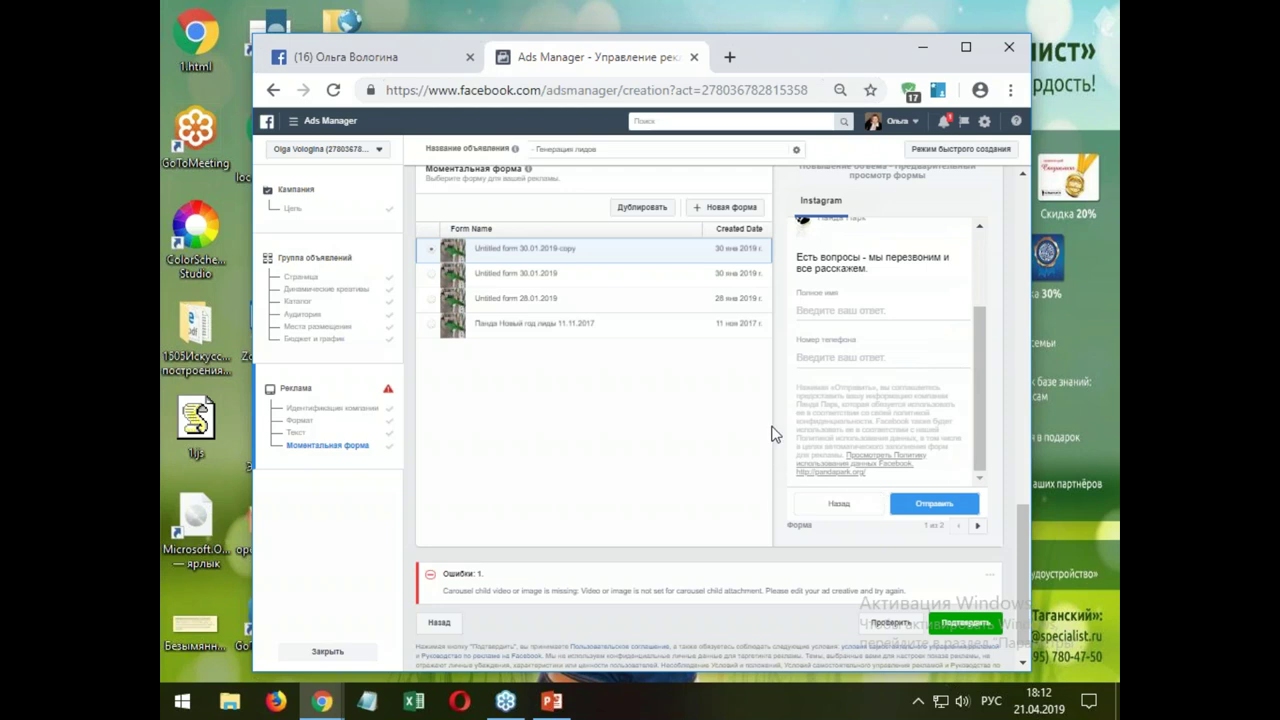
pyautogui.click(977, 525)
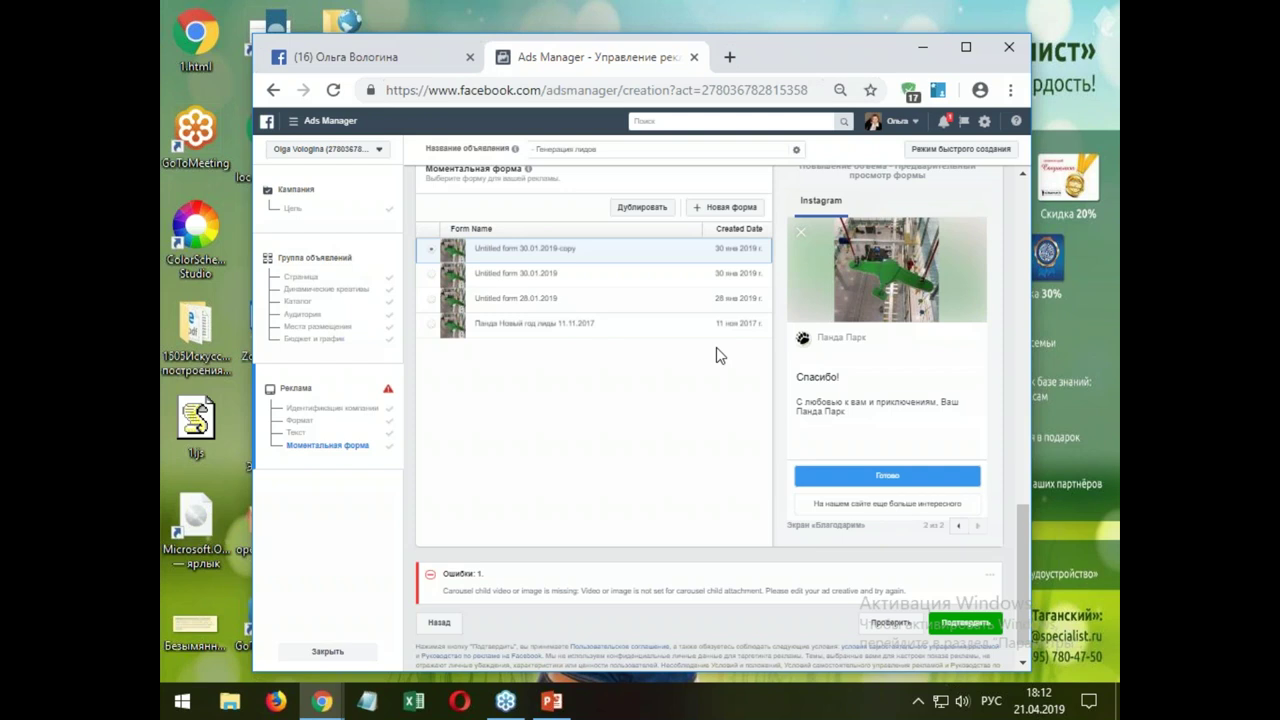
# - Create a new instant form and replace its thank-you screen headline with «Спасибо!»
pyautogui.click(706, 209)
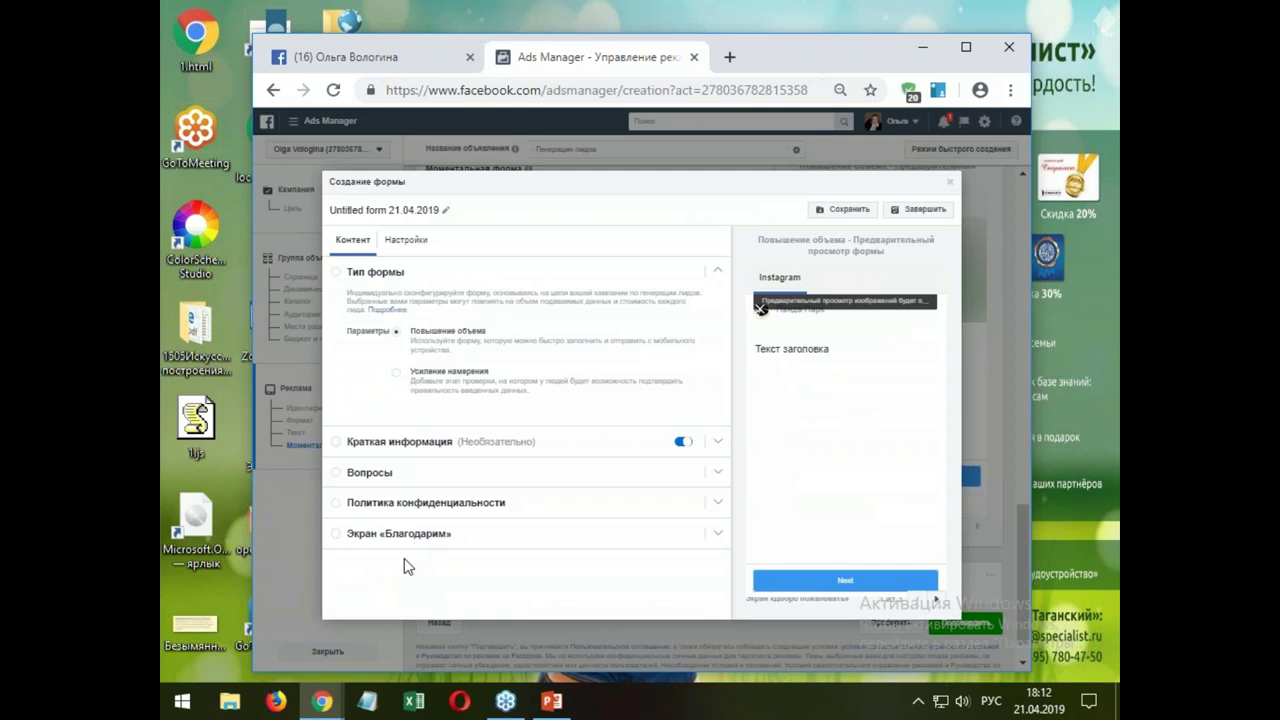
pyautogui.click(385, 535)
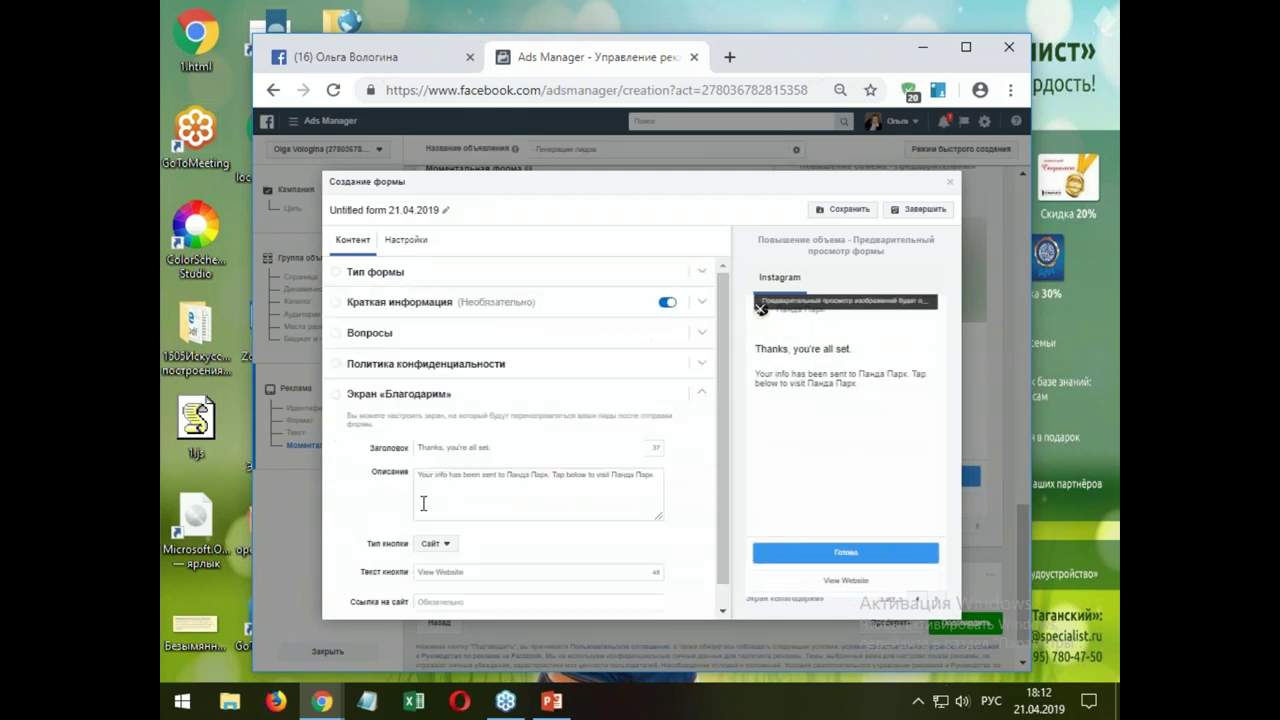
pyautogui.click(443, 451)
pyautogui.write('спасибо')
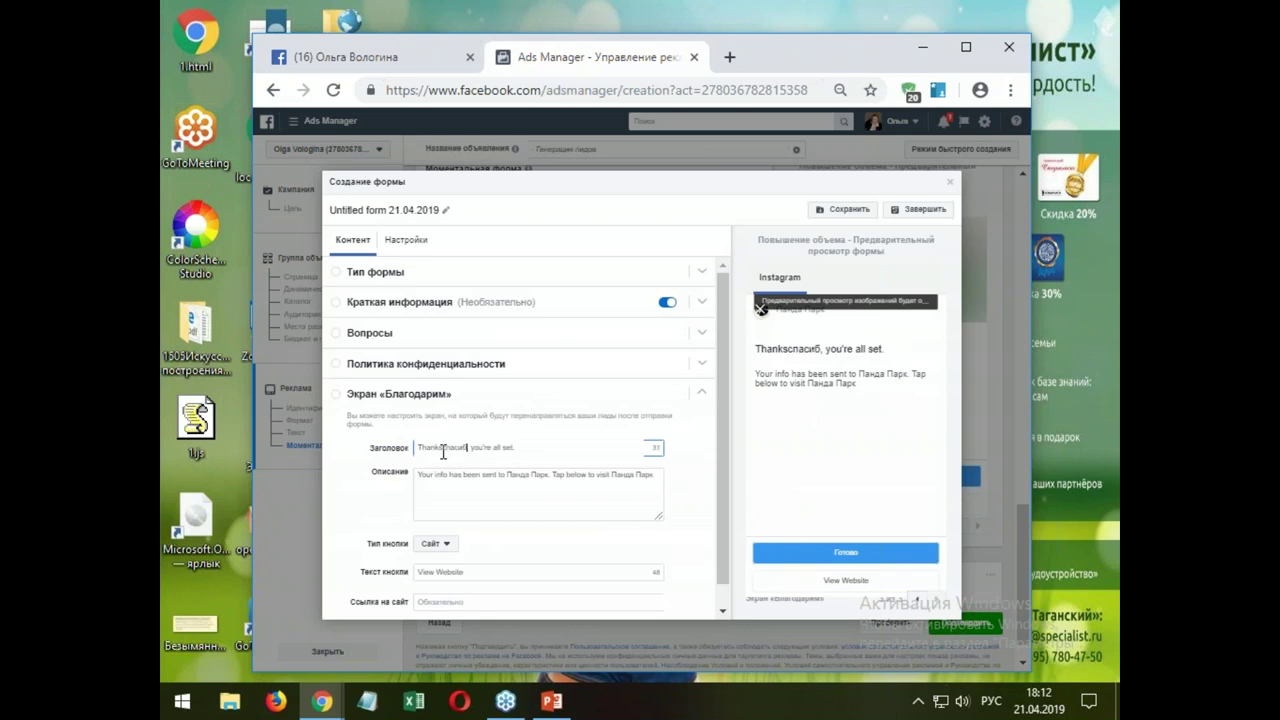
pyautogui.press('BackSpace')
pyautogui.press('BackSpace')
pyautogui.press('BackSpace')
pyautogui.press('BackSpace')
pyautogui.press('BackSpace')
pyautogui.press('BackSpace')
pyautogui.press('BackSpace')
pyautogui.press('BackSpace')
pyautogui.press('BackSpace')
pyautogui.press('BackSpace')
pyautogui.press('BackSpace')
pyautogui.press('BackSpace')
pyautogui.press('BackSpace')
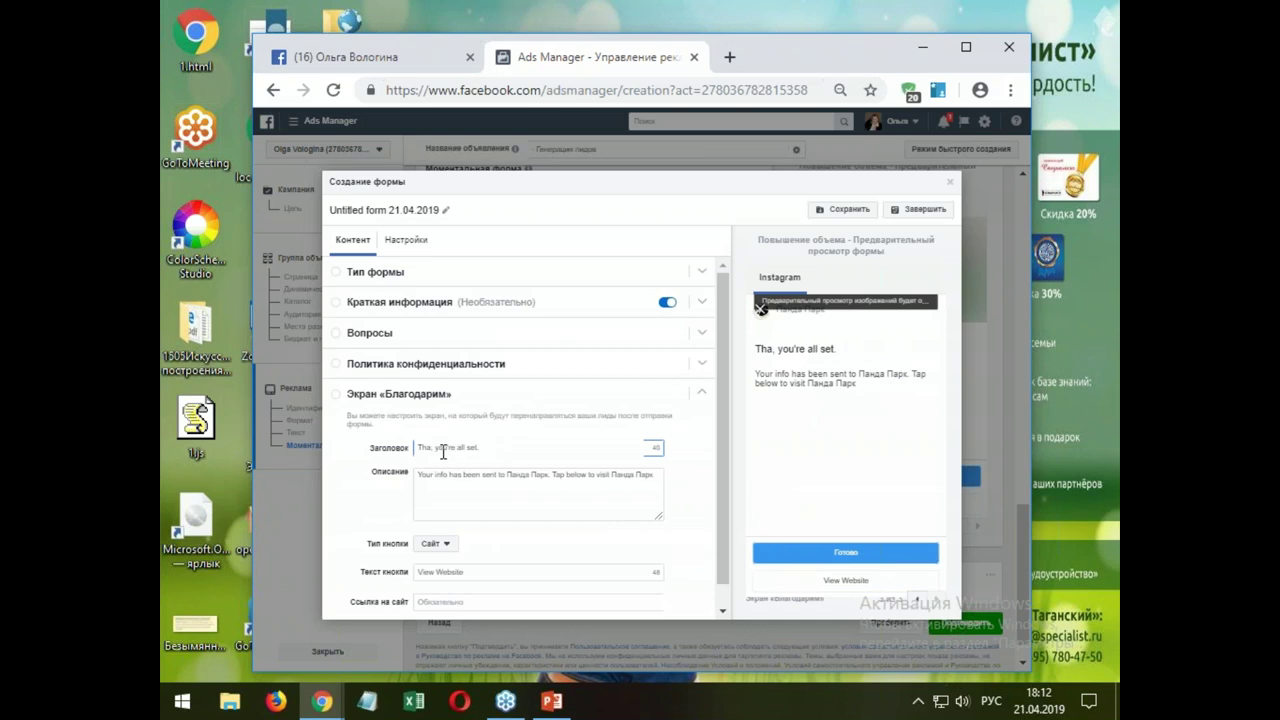
pyautogui.press('Delete')
pyautogui.press('Delete')
pyautogui.press('Delete')
pyautogui.press('Delete')
pyautogui.press('Delete')
pyautogui.press('Delete')
pyautogui.press('Delete')
pyautogui.press('Delete')
pyautogui.press('Delete')
pyautogui.press('Delete')
pyautogui.press('Delete')
pyautogui.press('Delete')
pyautogui.press('Delete')
pyautogui.press('Delete')
pyautogui.press('Delete')
pyautogui.write('Спасибо.')
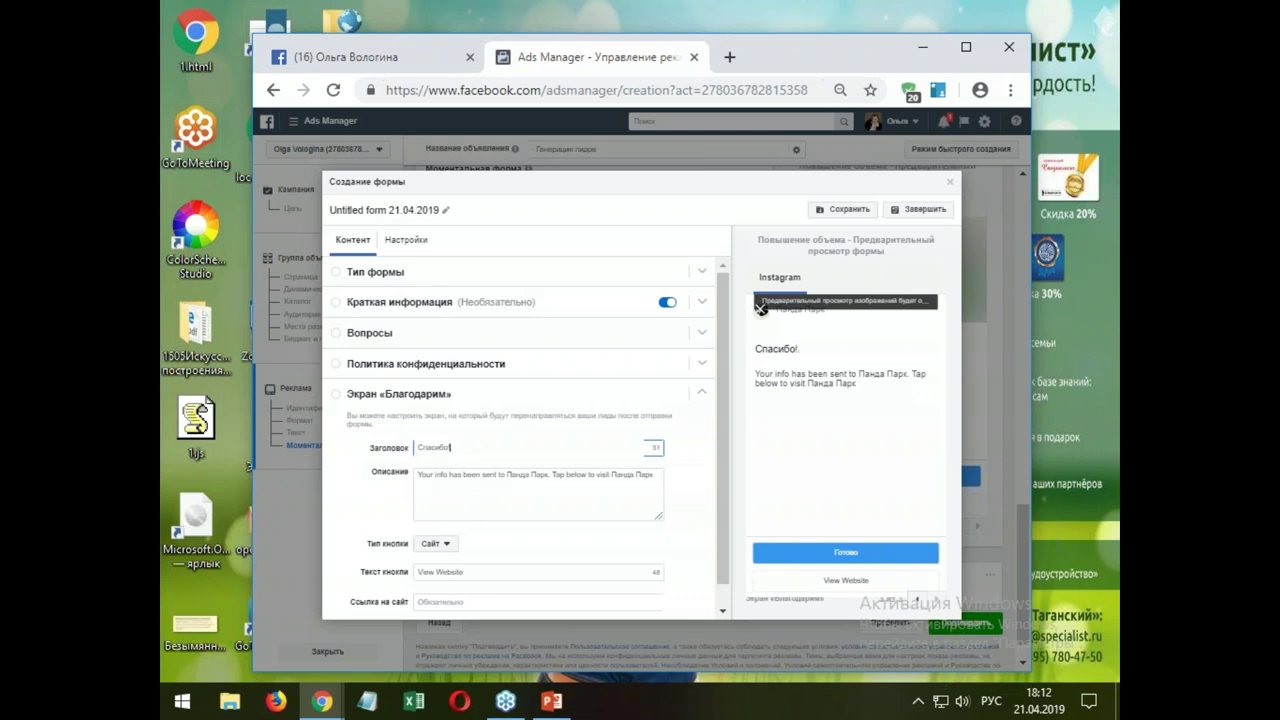
# - Replace the thank-you screen's description with «мы ничего другим не передадим»
pyautogui.moveTo(416, 473); pyautogui.dragTo(657, 496)
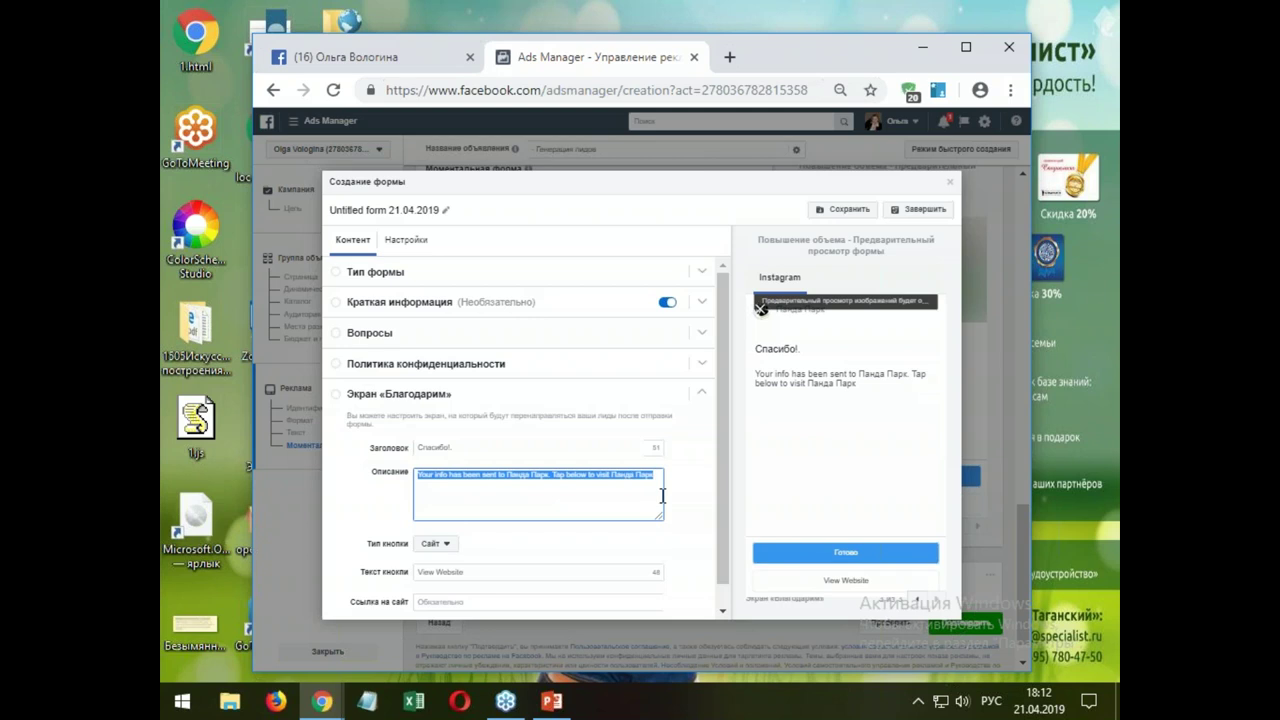
pyautogui.write('мы н')
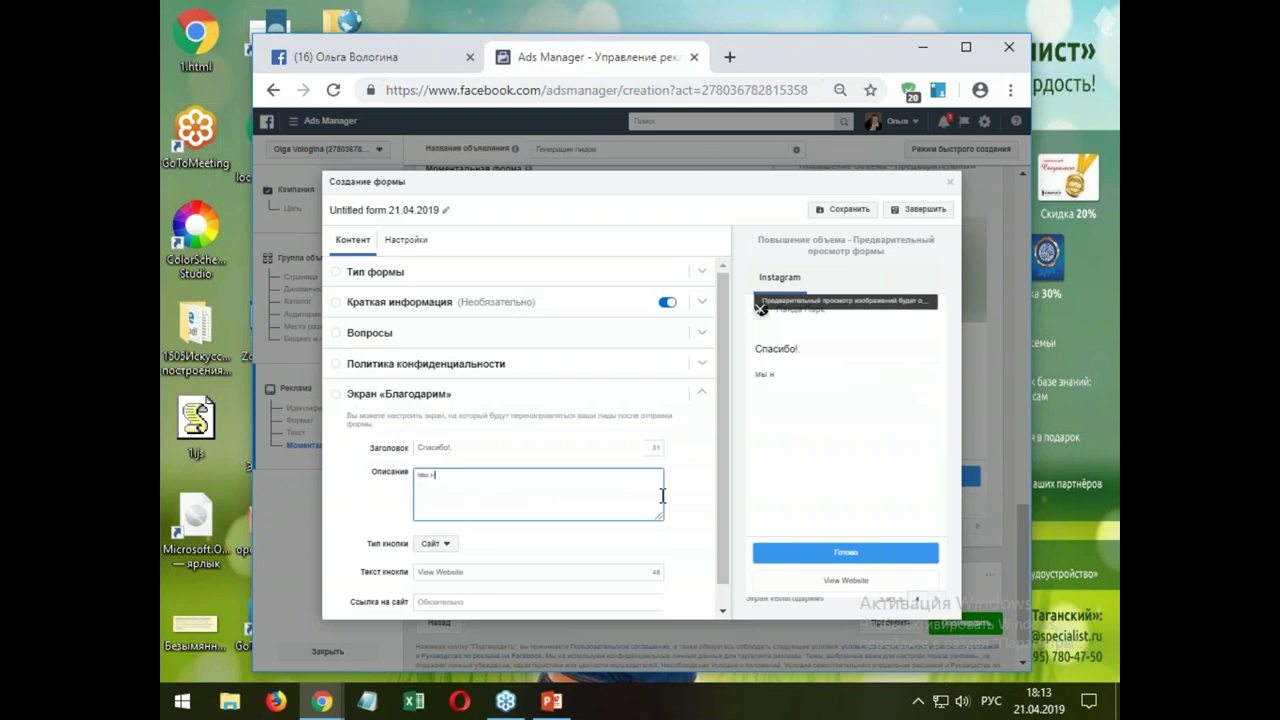
pyautogui.write('ичего другим не передадим')
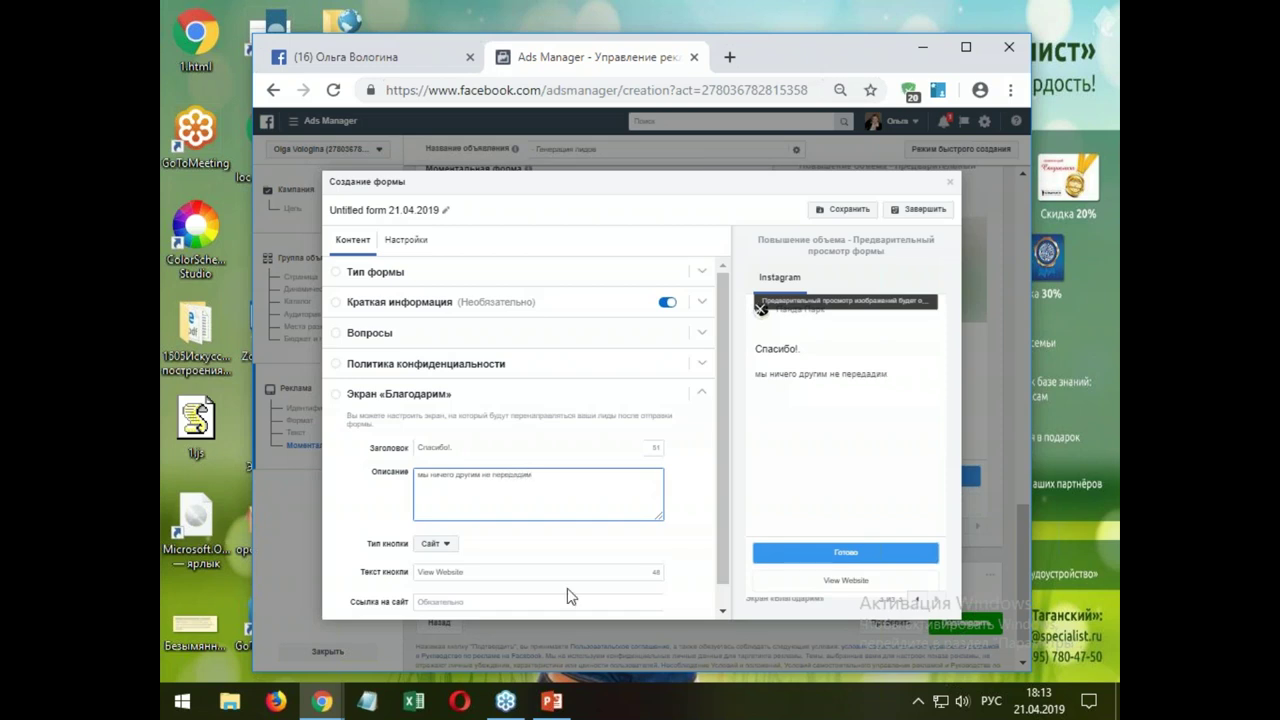
# - Examine the thank-you screen's button types and website link field, and the form's privacy policy link fields
pyautogui.scroll(-1, 683, 503)
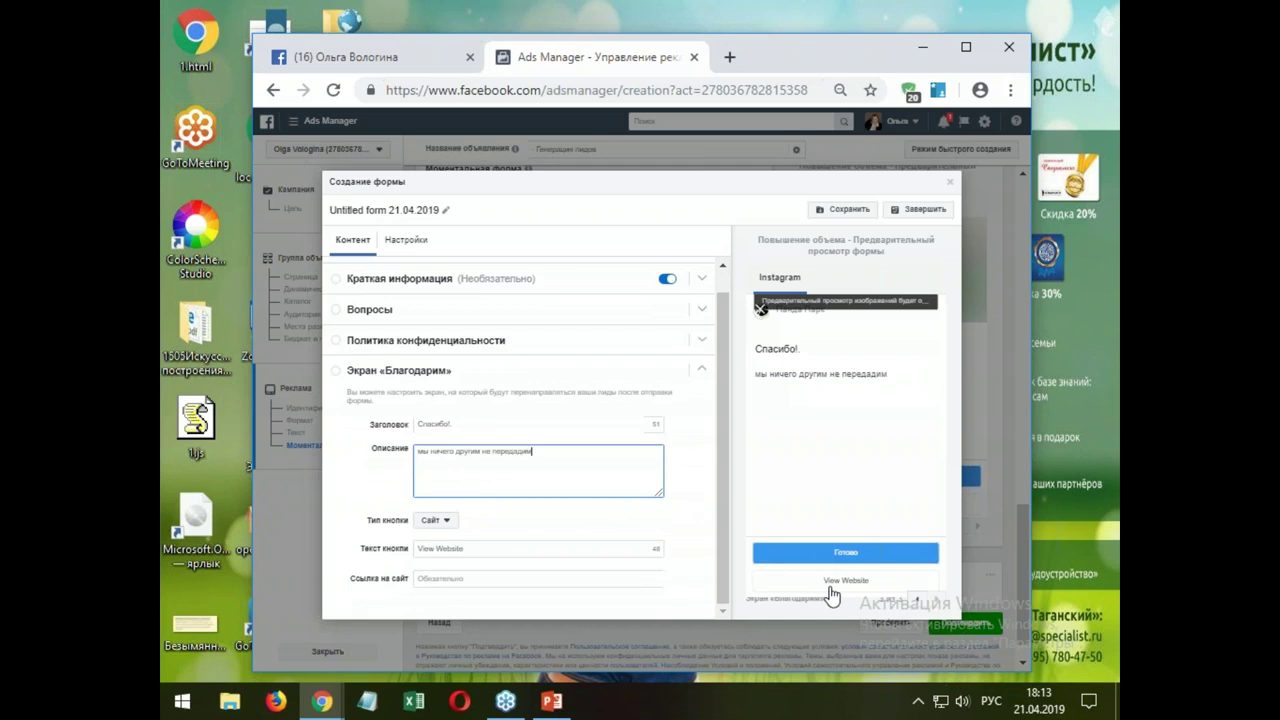
pyautogui.click(450, 523)
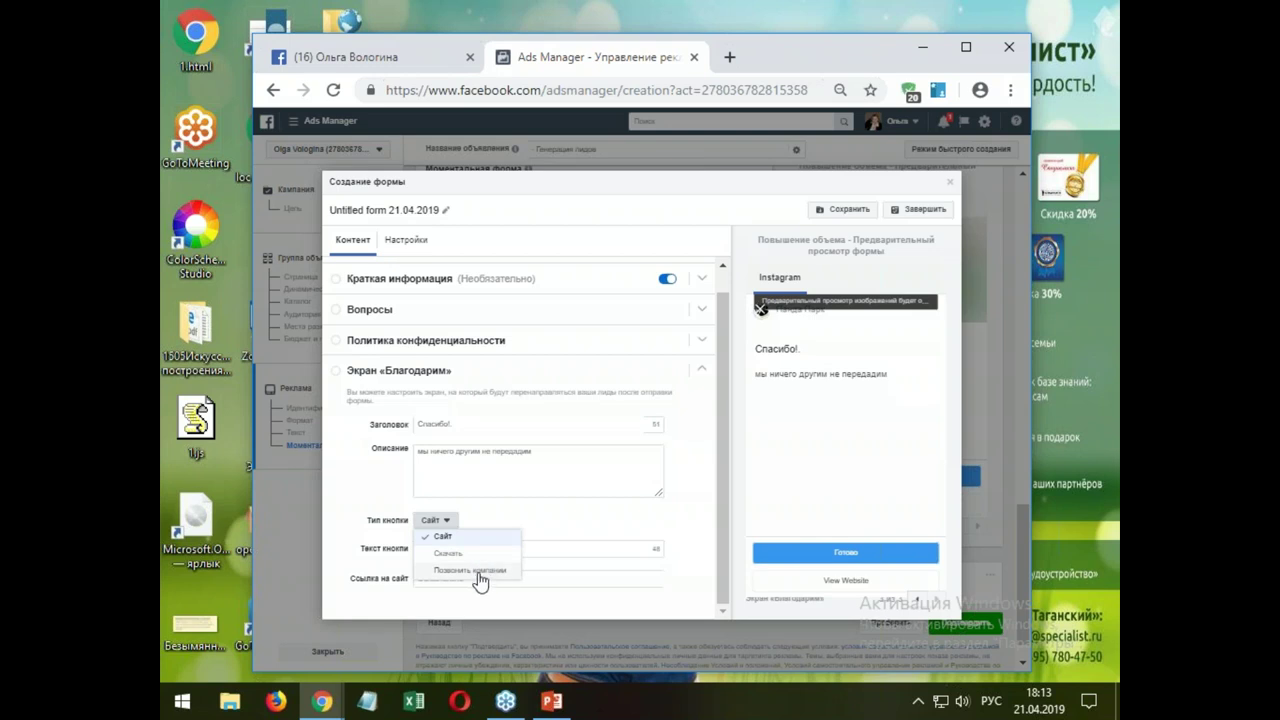
pyautogui.click(551, 530)
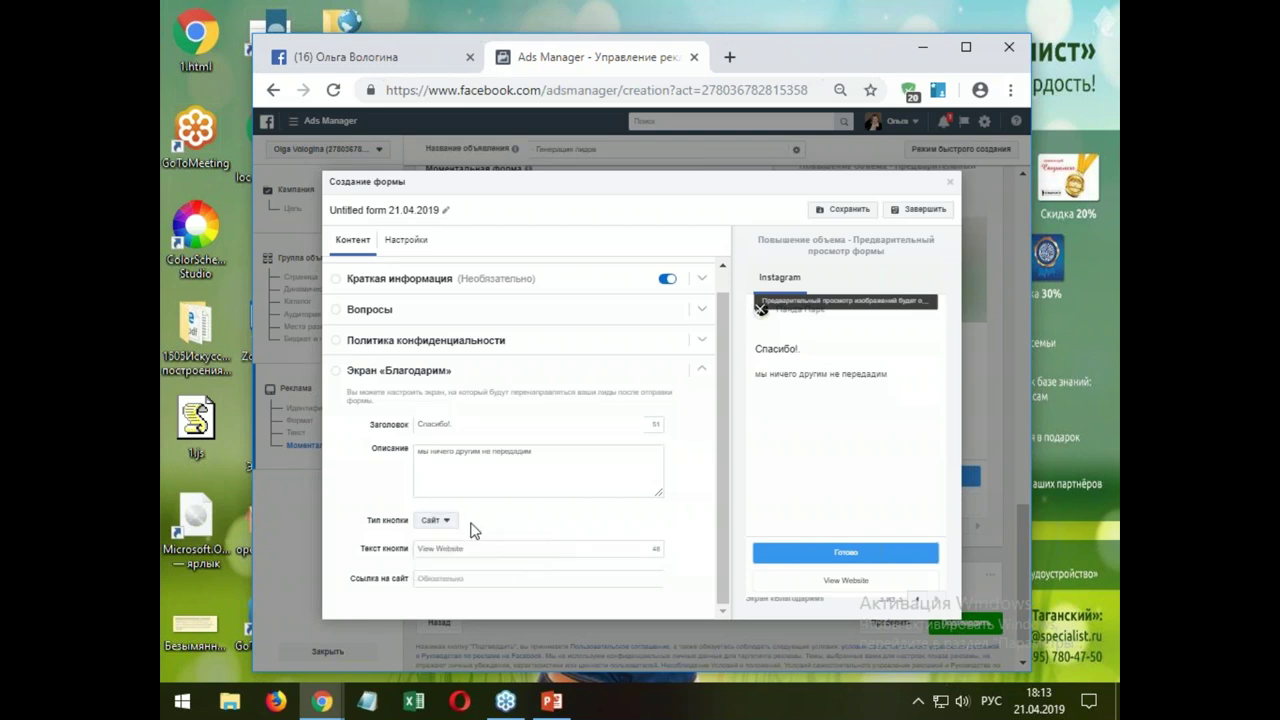
pyautogui.click(442, 574)
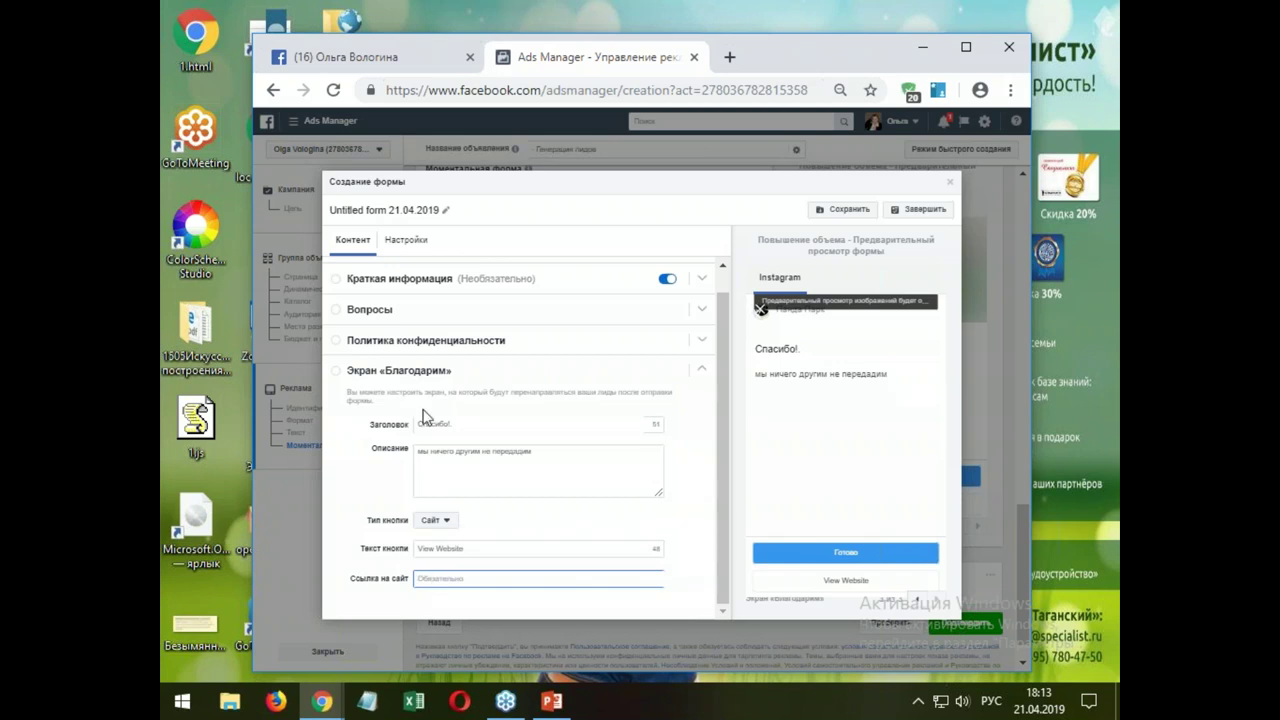
pyautogui.click(369, 347)
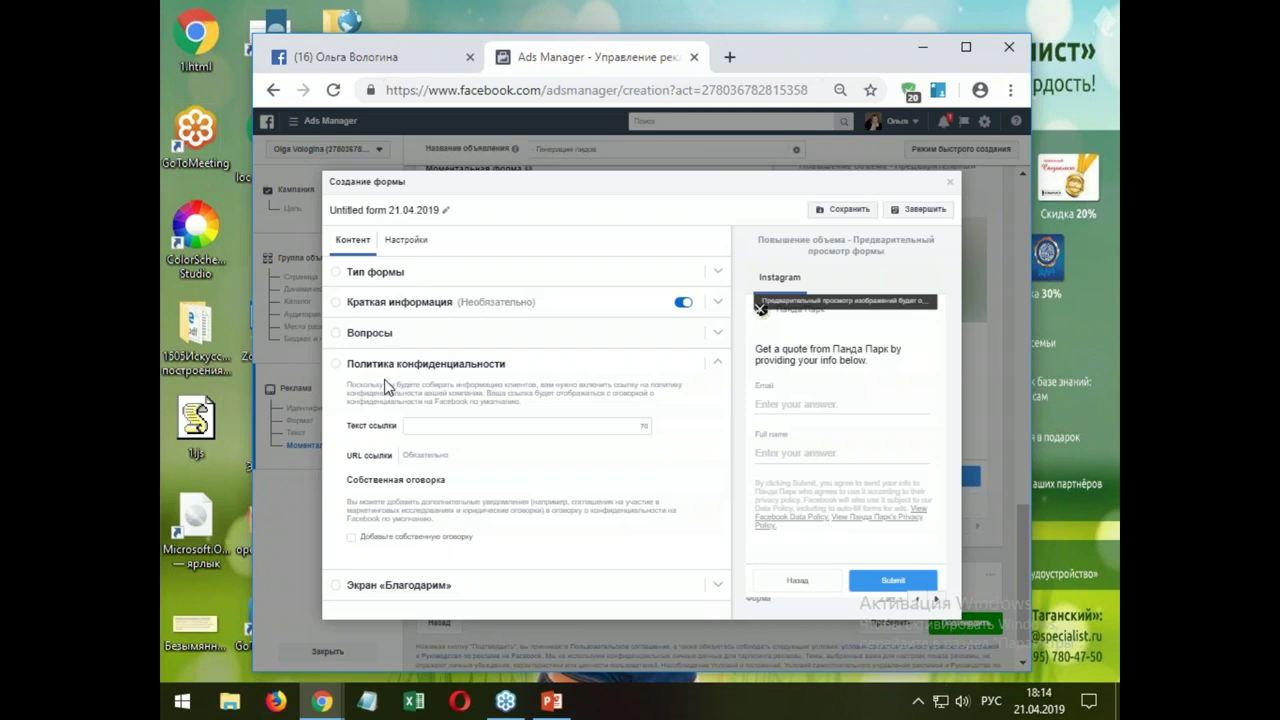
pyautogui.click(420, 426)
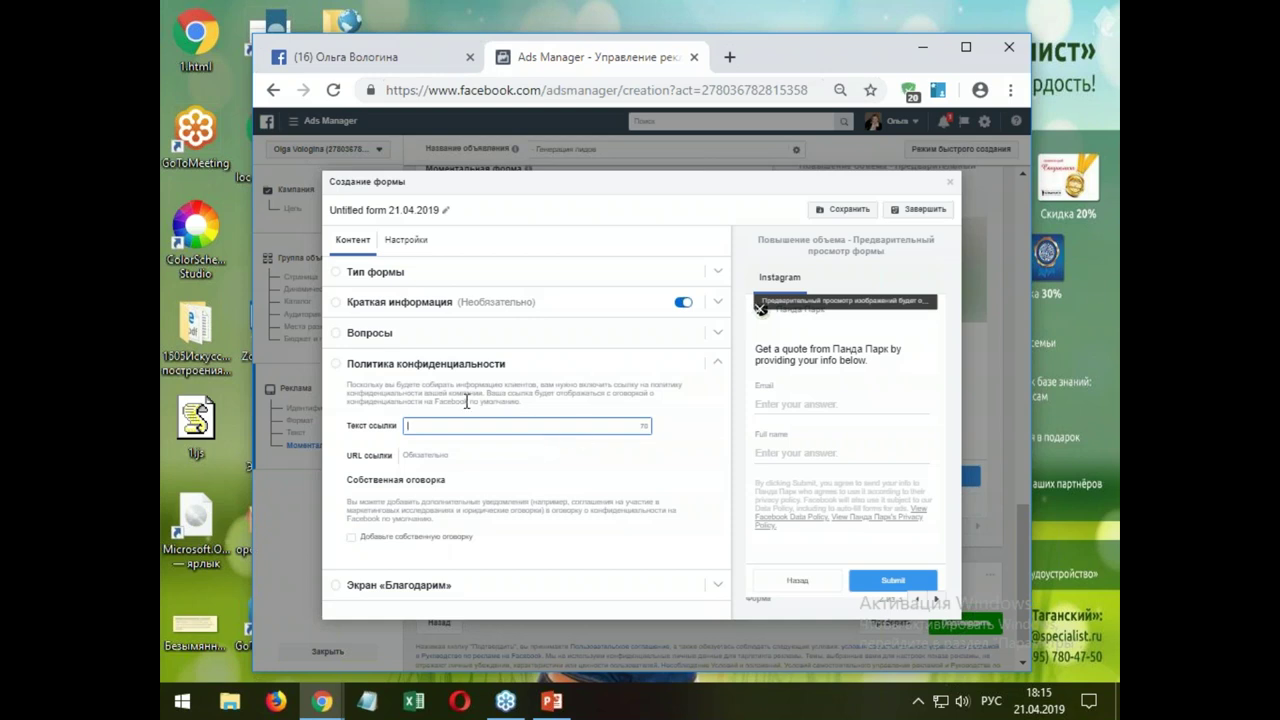
# - In the form's questions, request First name and Phone number instead of Email and Full name
pyautogui.click(372, 338)
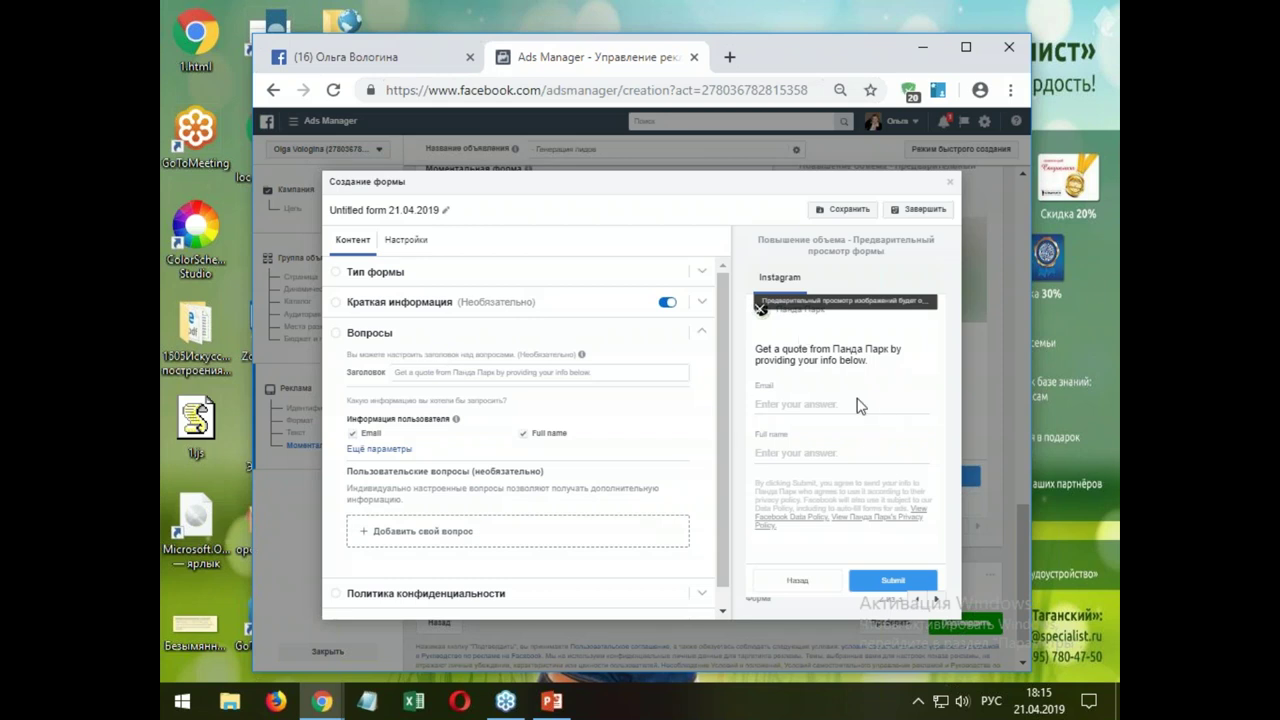
pyautogui.click(390, 449)
pyautogui.scroll(-1, 445, 415)
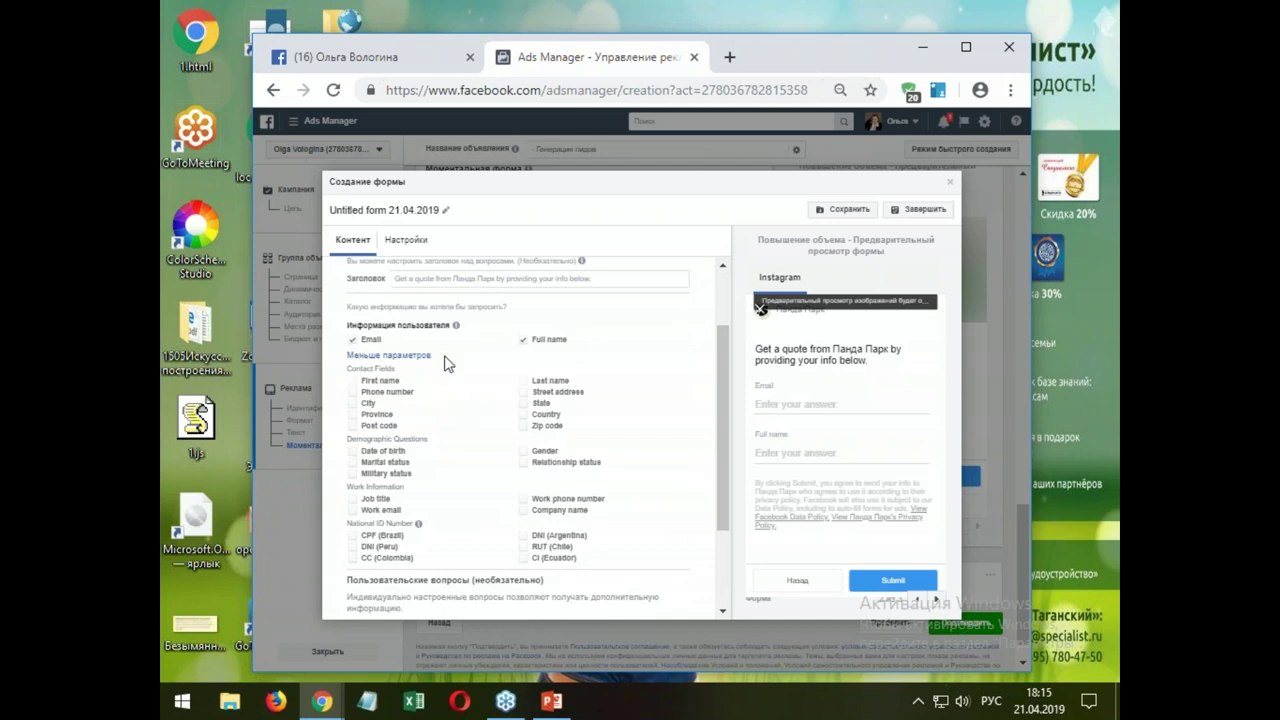
pyautogui.click(410, 357)
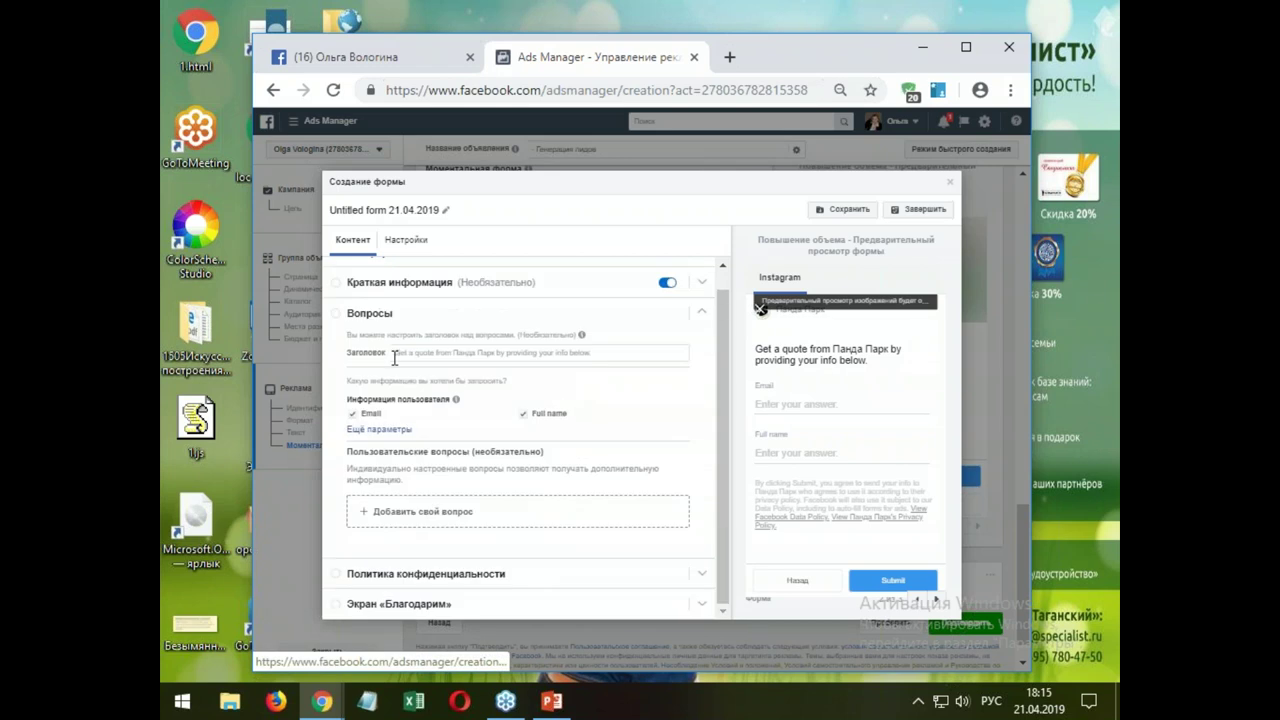
pyautogui.click(381, 431)
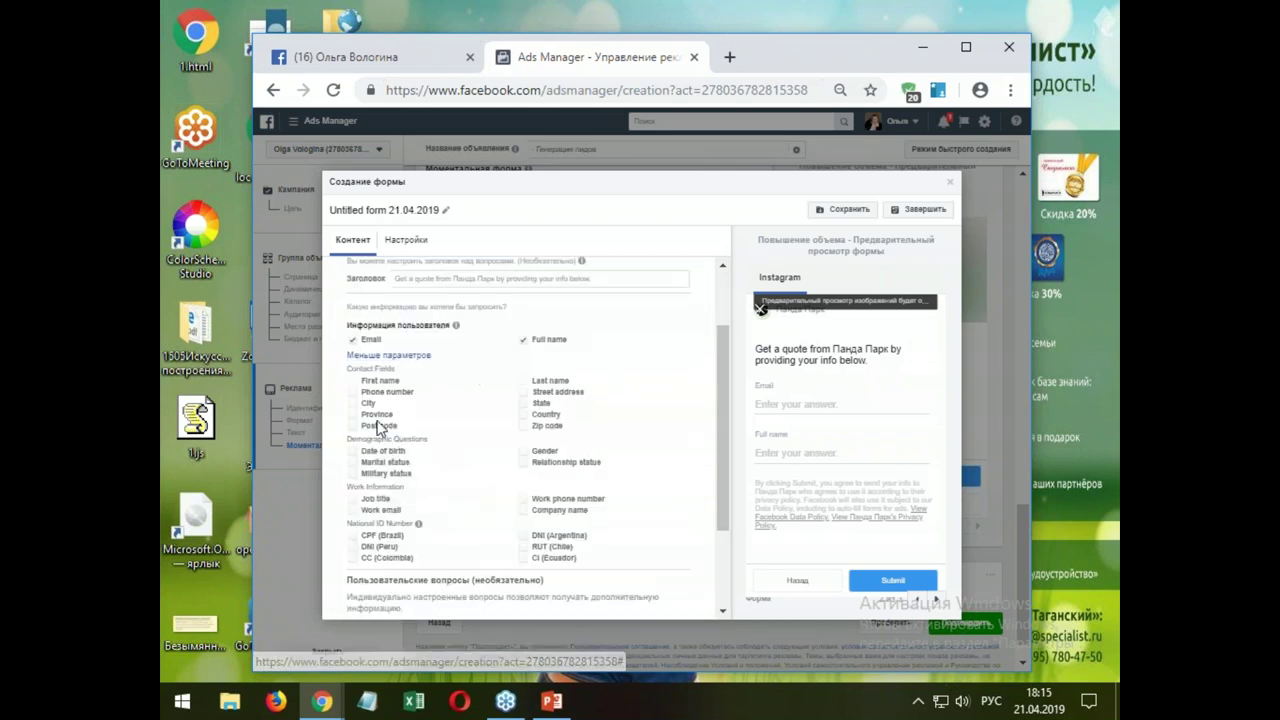
pyautogui.click(521, 342)
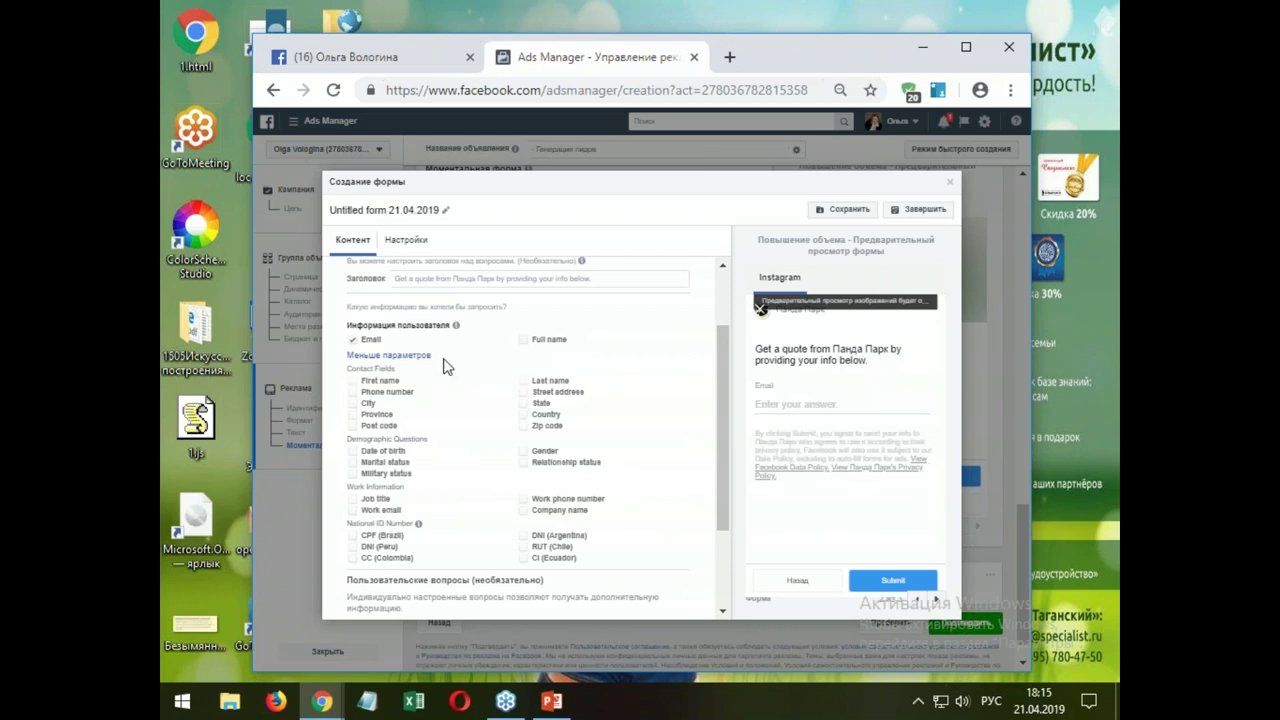
pyautogui.click(352, 382)
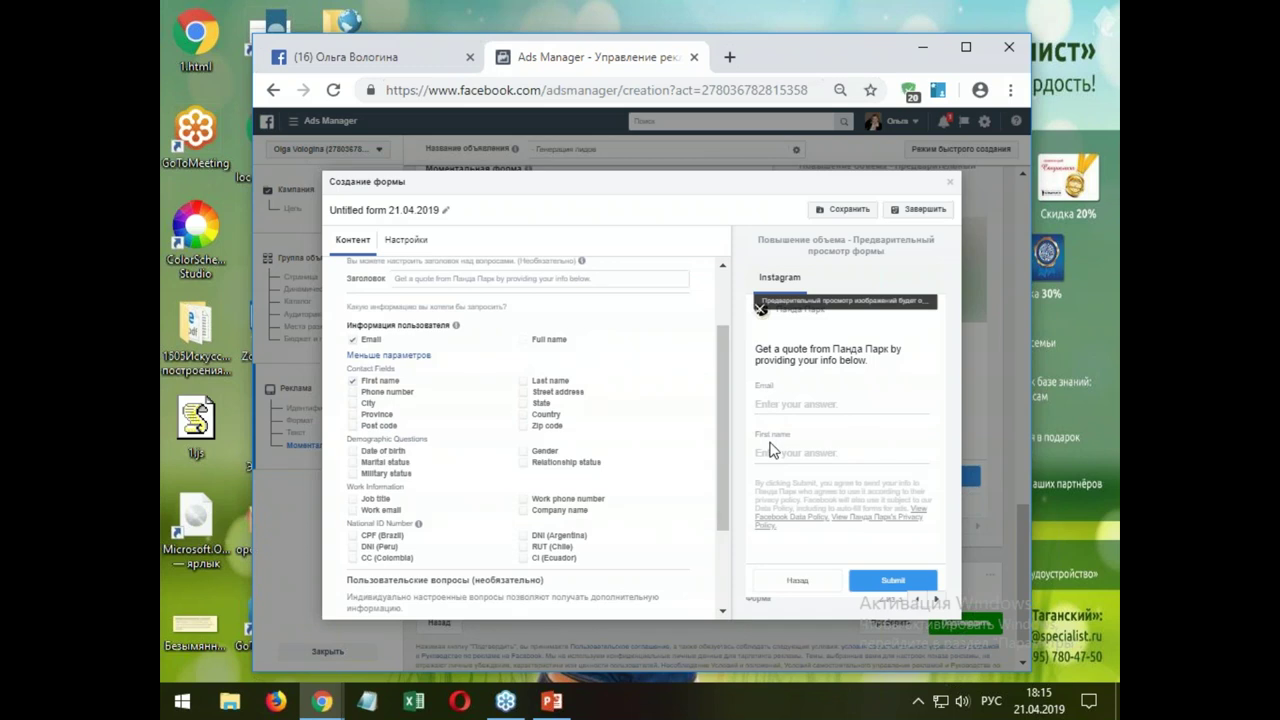
pyautogui.click(354, 393)
pyautogui.click(352, 341)
# - Try adding City, Date of birth and Gender to the requested user information and remove them again
pyautogui.click(353, 405)
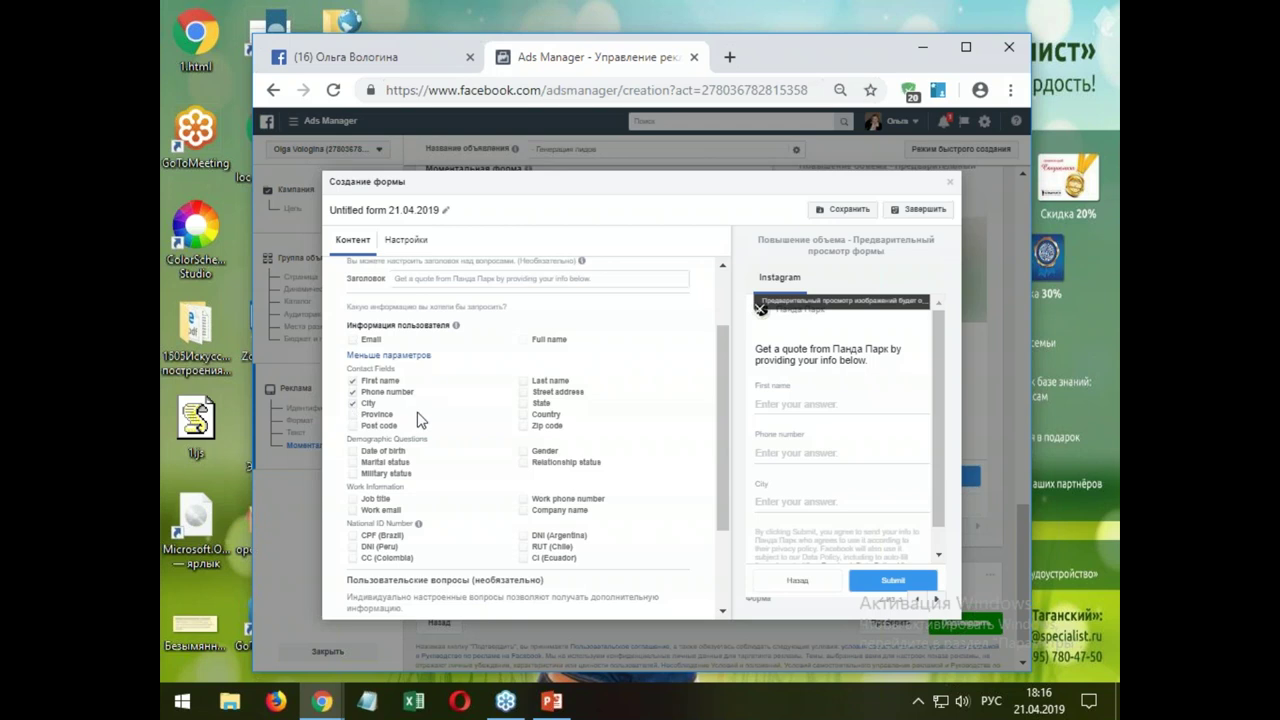
pyautogui.scroll(-1, 425, 410)
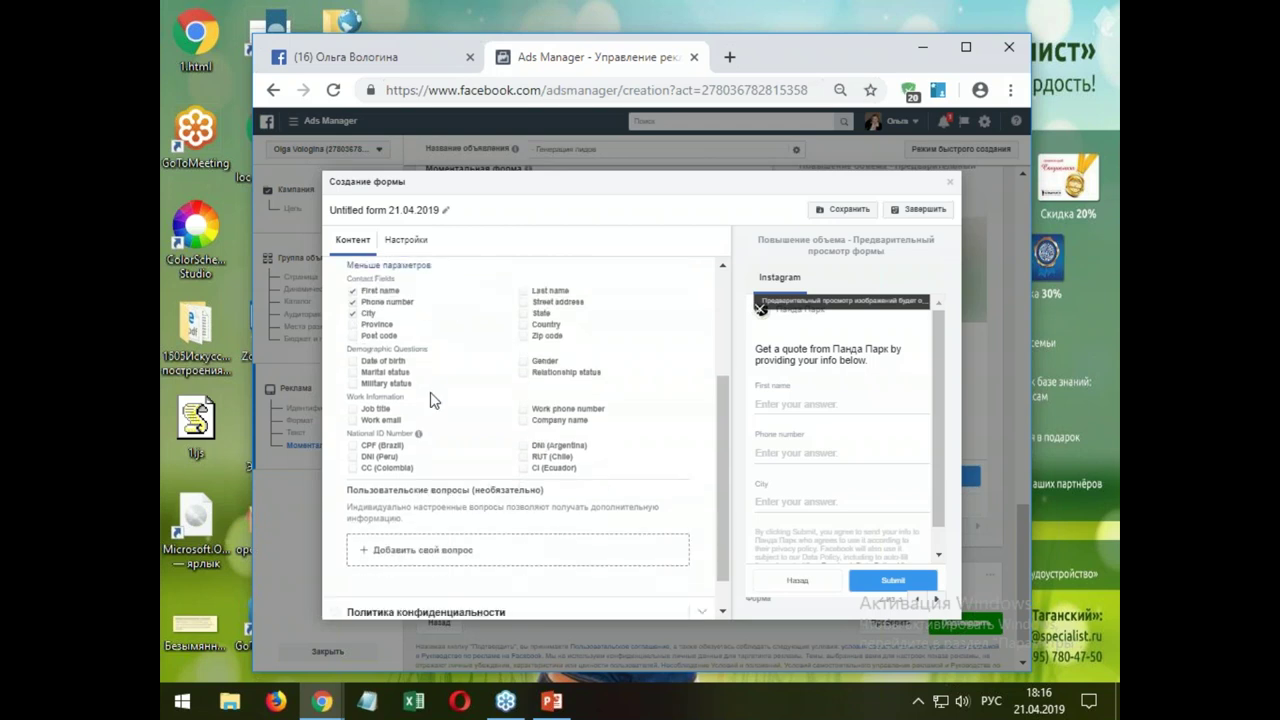
pyautogui.click(353, 358)
pyautogui.click(522, 357)
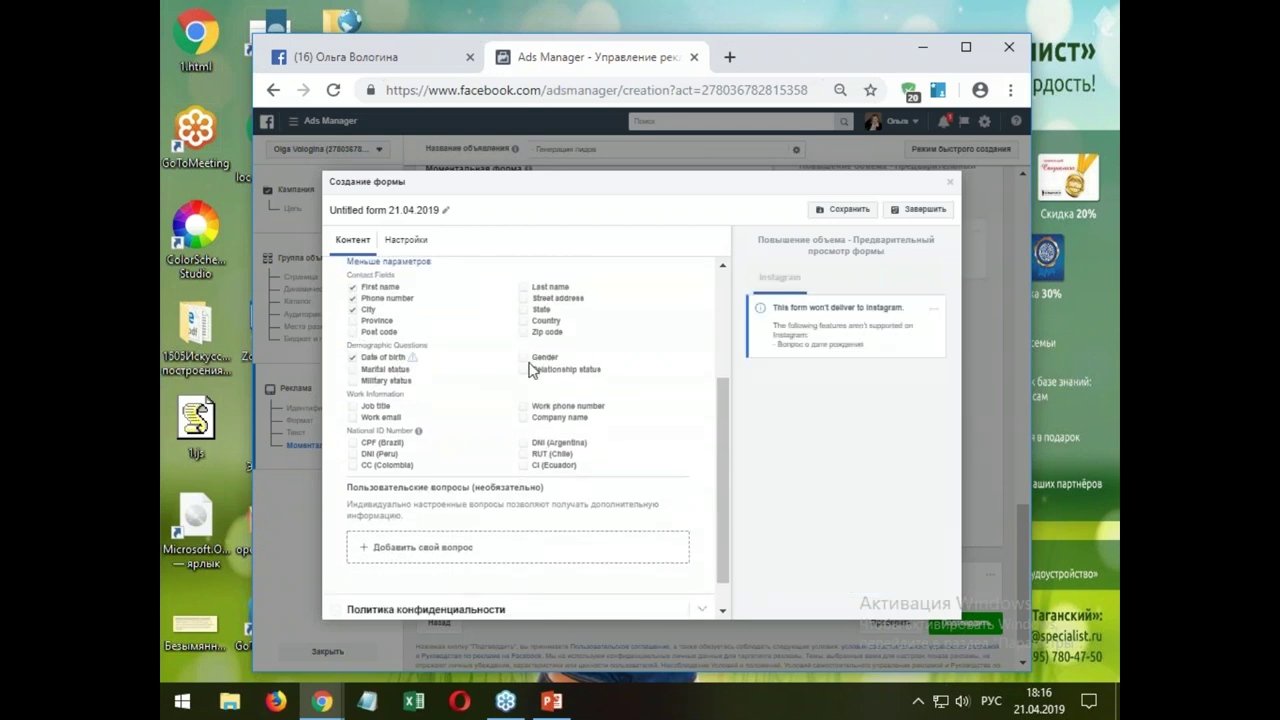
pyautogui.click(522, 358)
pyautogui.click(353, 358)
pyautogui.scroll(1, 440, 417)
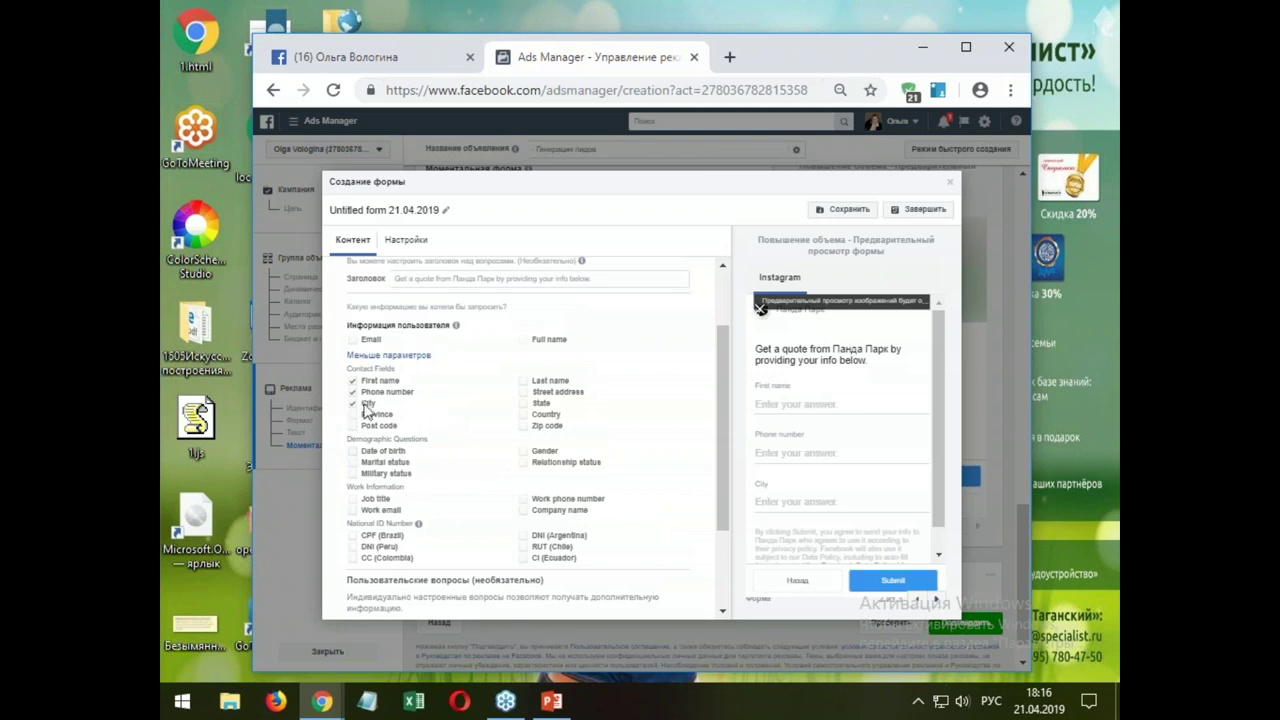
pyautogui.click(353, 403)
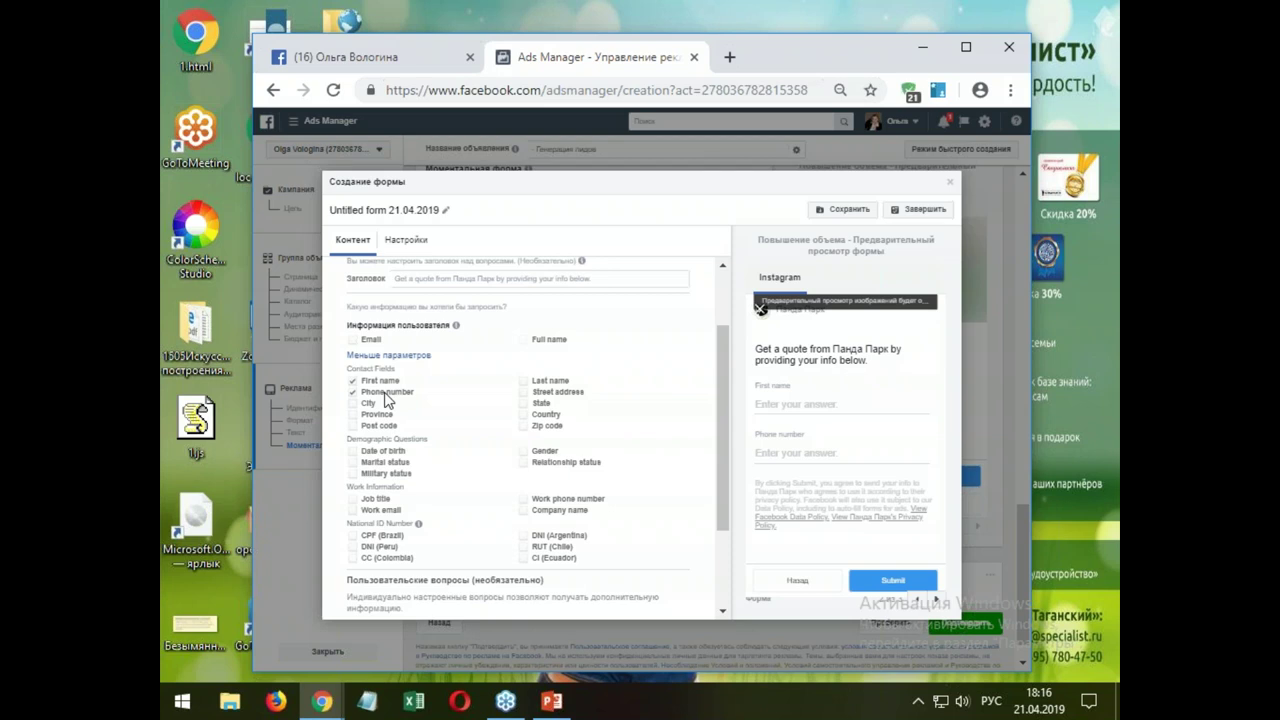
# - Enter «СММ-кампания» as the headline of the form's intro section
pyautogui.scroll(2, 387, 399)
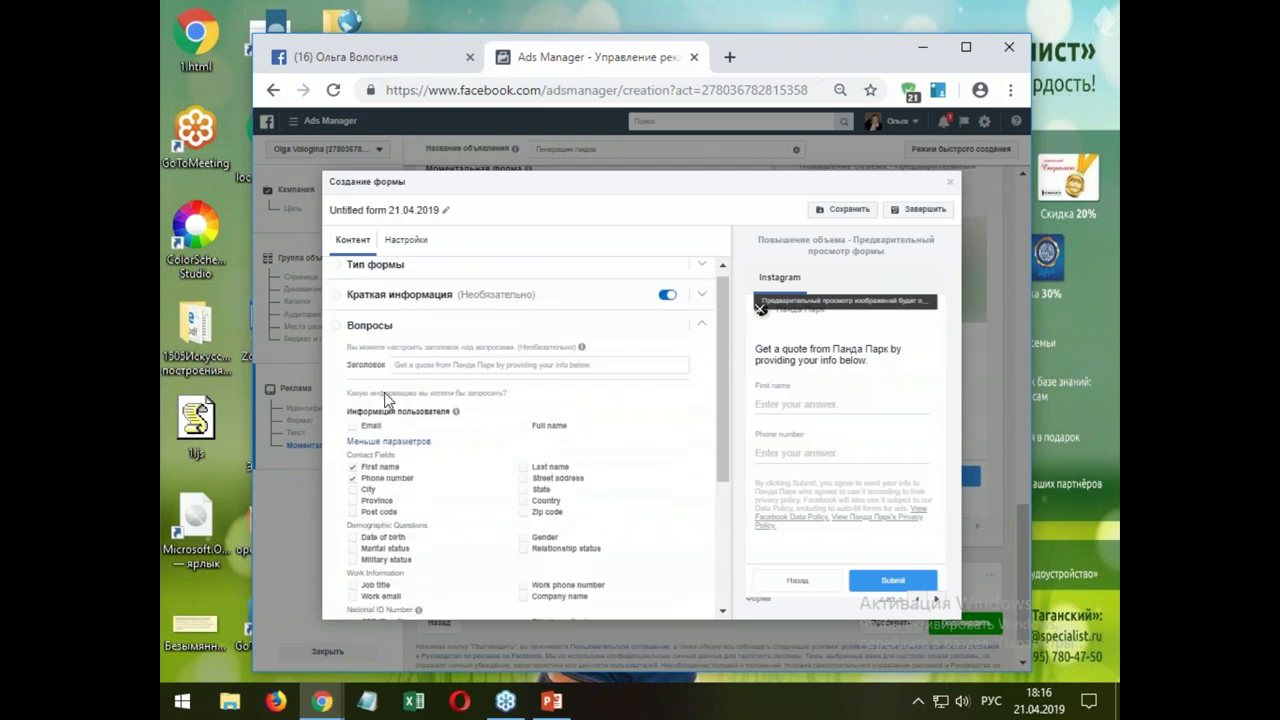
pyautogui.click(362, 305)
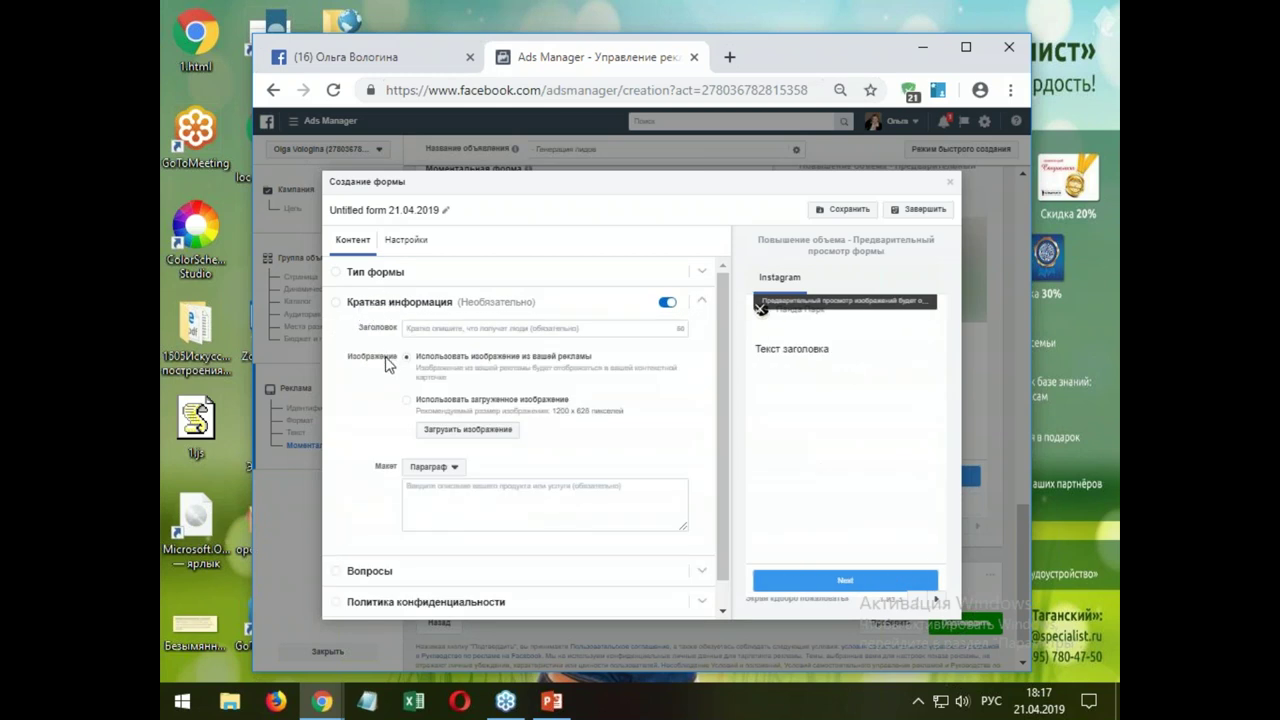
pyautogui.click(432, 329)
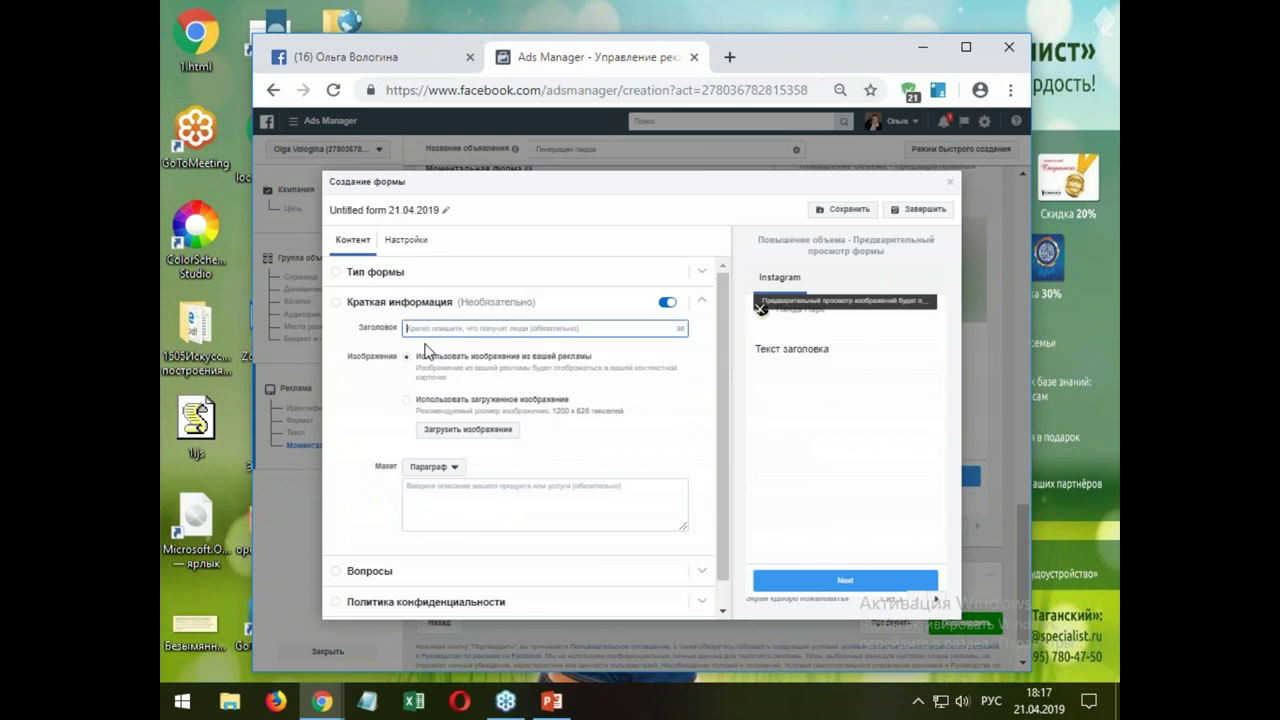
pyautogui.write('СММ')
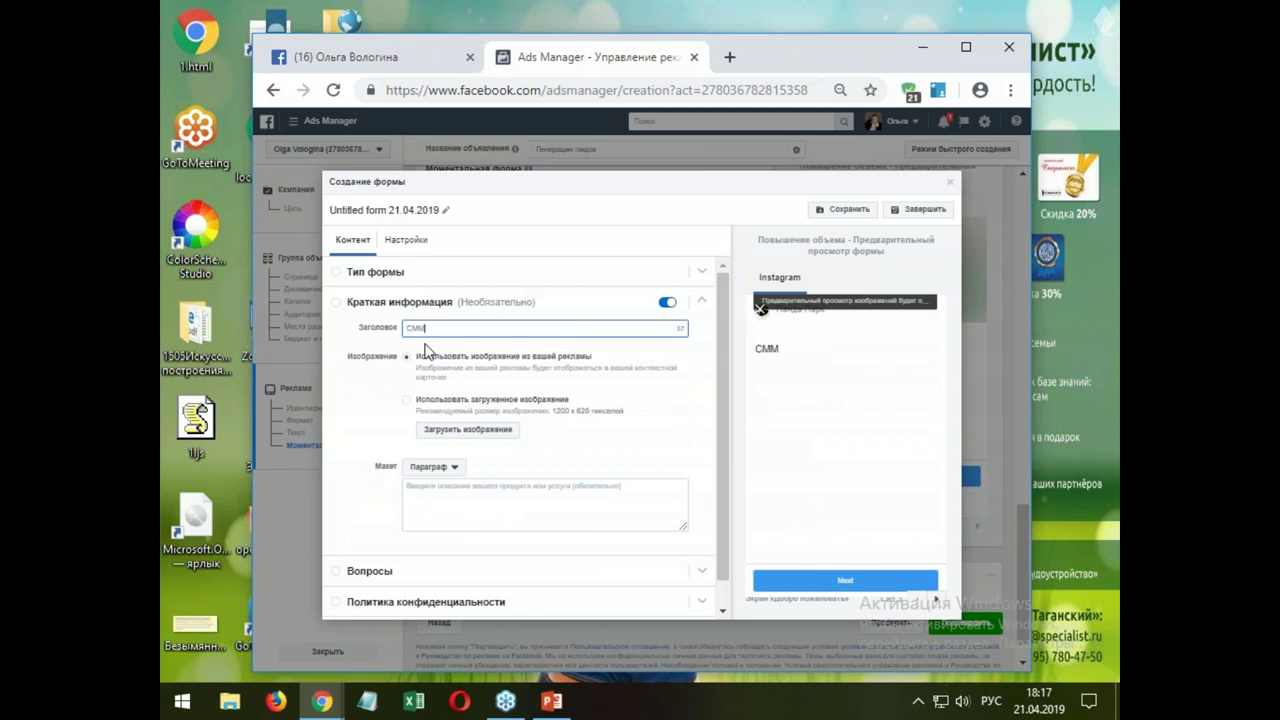
pyautogui.write('-кампания')
# - Switch the intro section to an uploaded image and upload Безымянный.png from the desktop
pyautogui.click(406, 401)
pyautogui.click(465, 430)
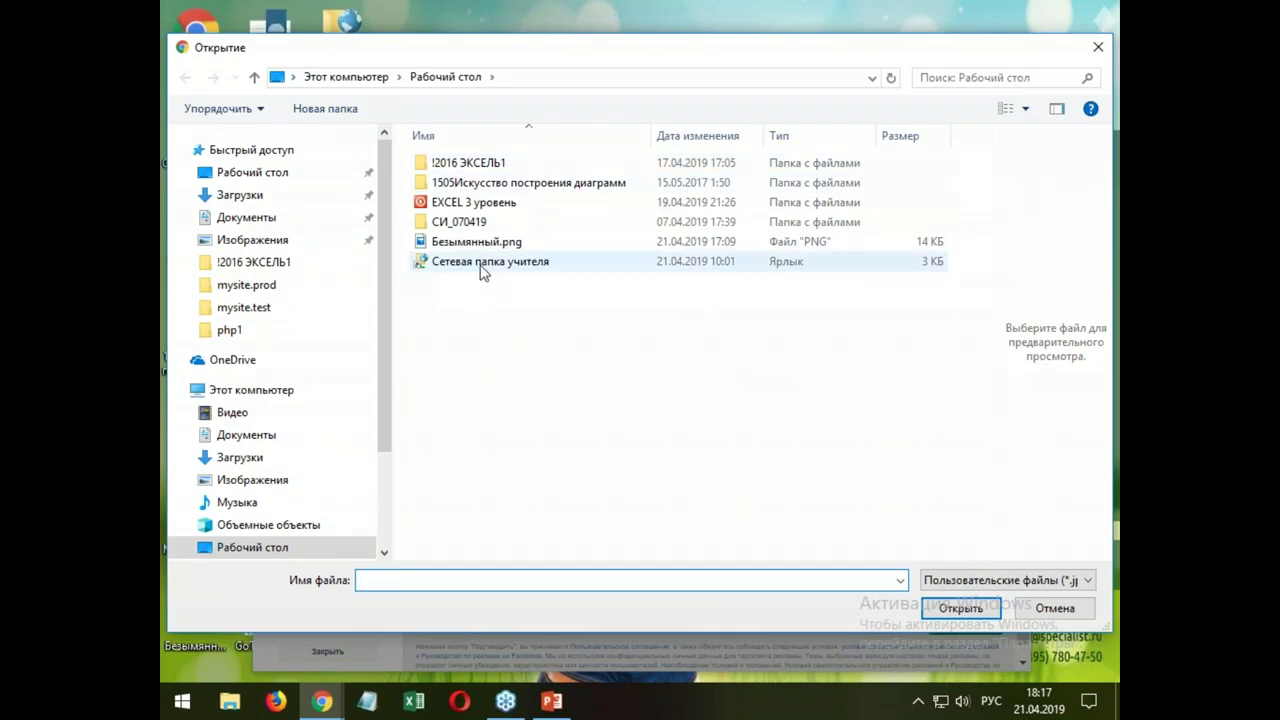
pyautogui.click(486, 242)
pyautogui.doubleClick(640, 242)
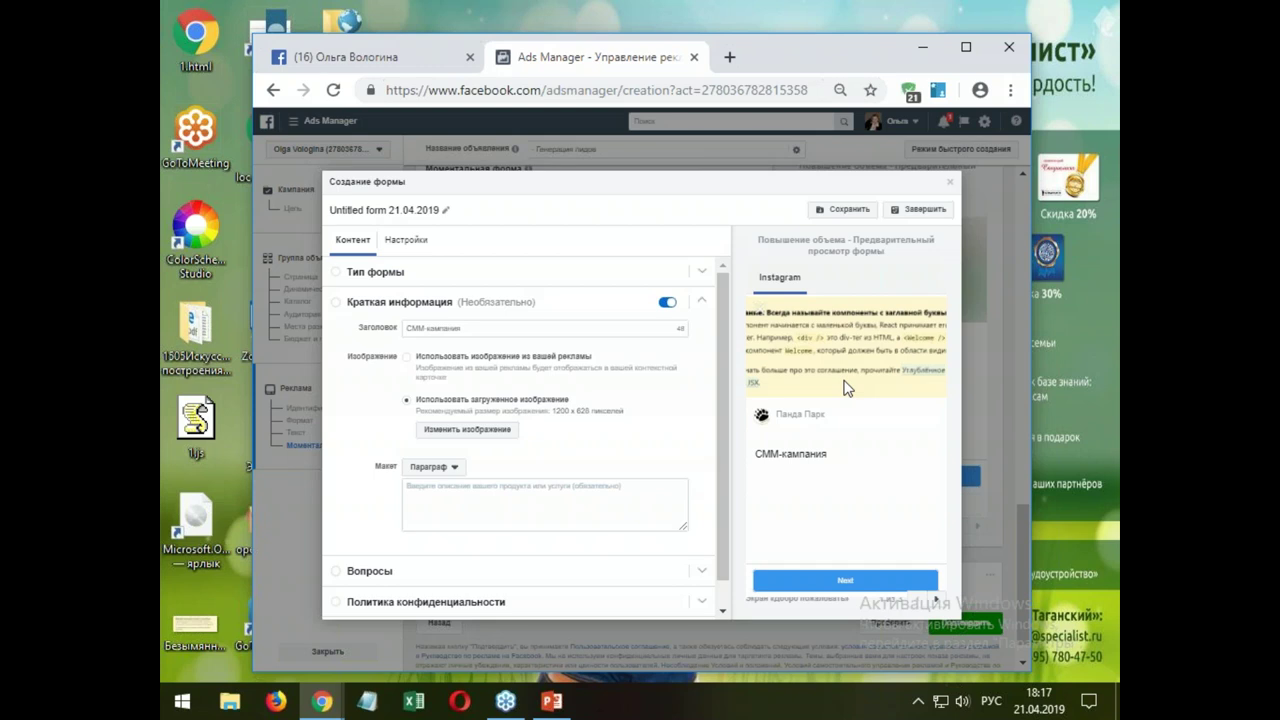
# - Show the form type options, then close the new instant form and discard its unsaved content
pyautogui.click(420, 274)
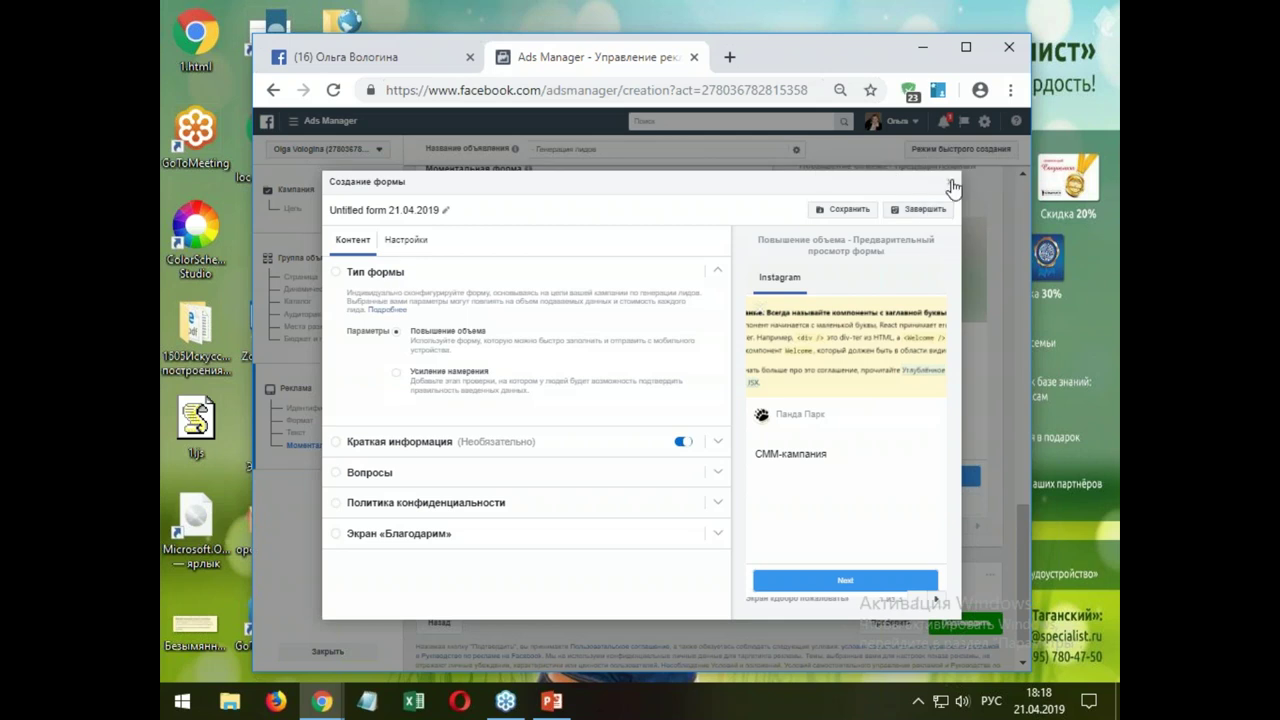
pyautogui.click(953, 186)
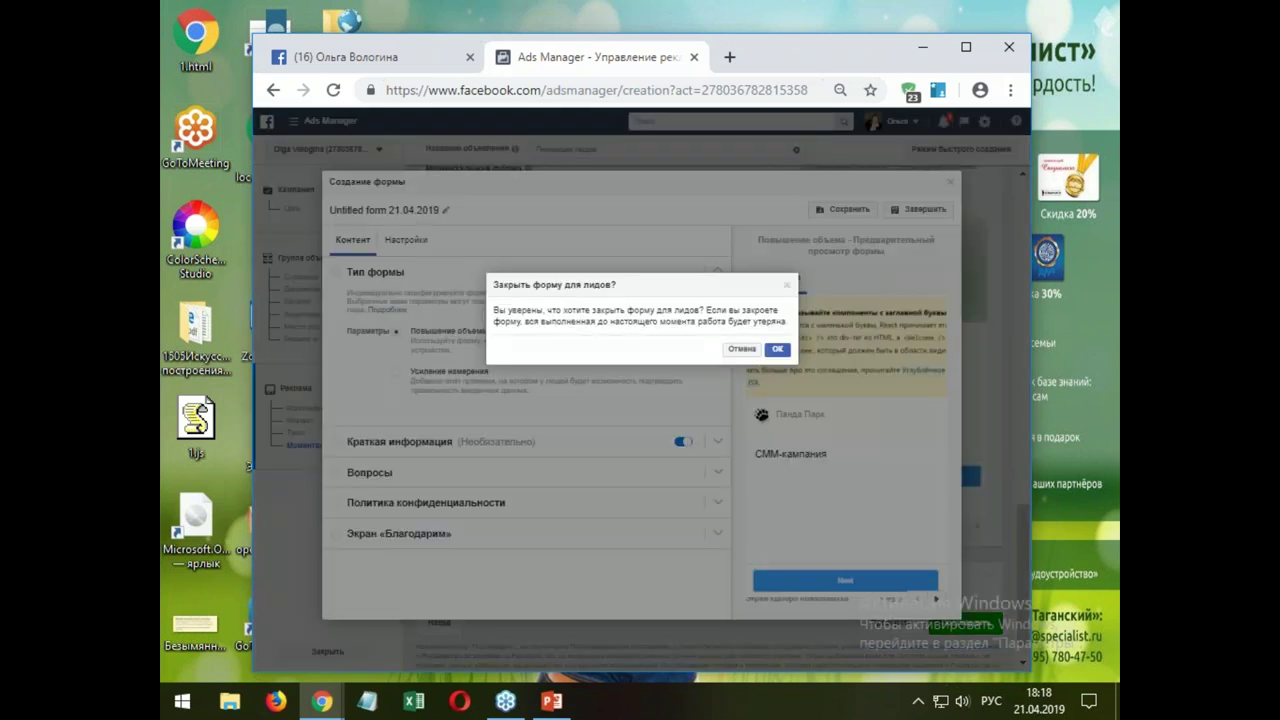
pyautogui.click(778, 350)
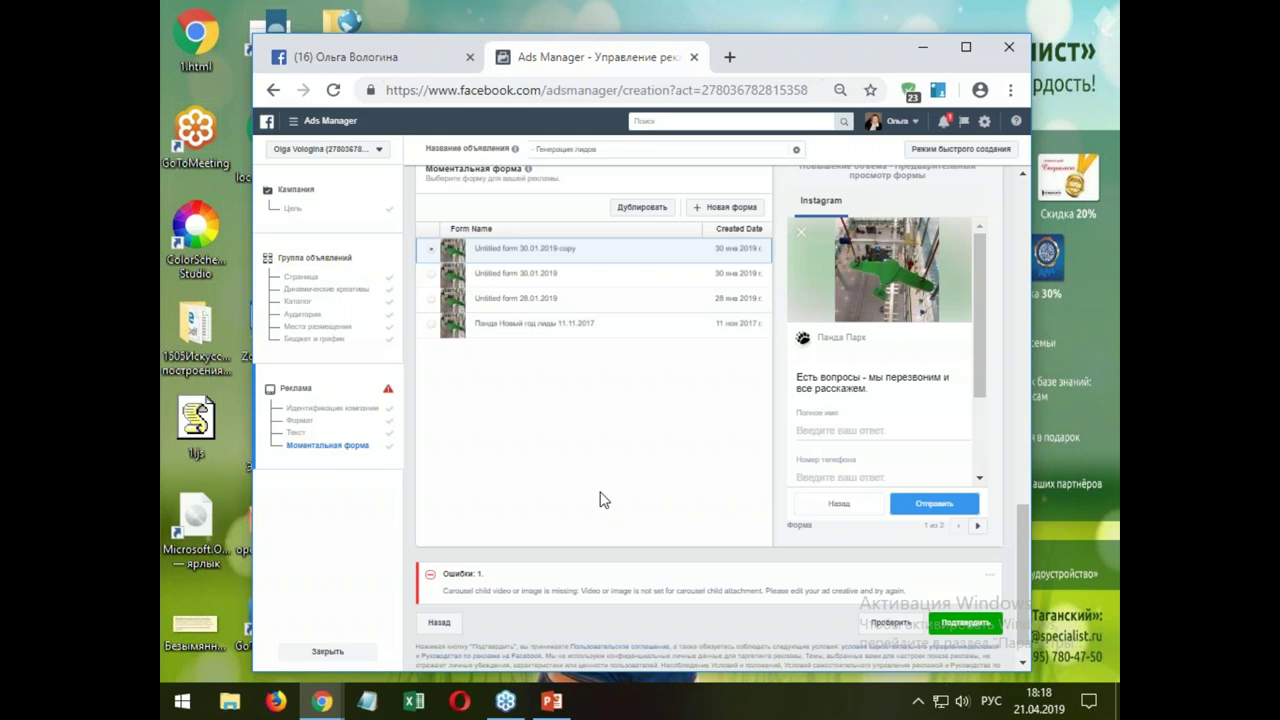
# - Review the ad's carousel preview and form list, and leave the ad creation for the Ads Manager campaign overview
pyautogui.scroll(10, 600, 500)
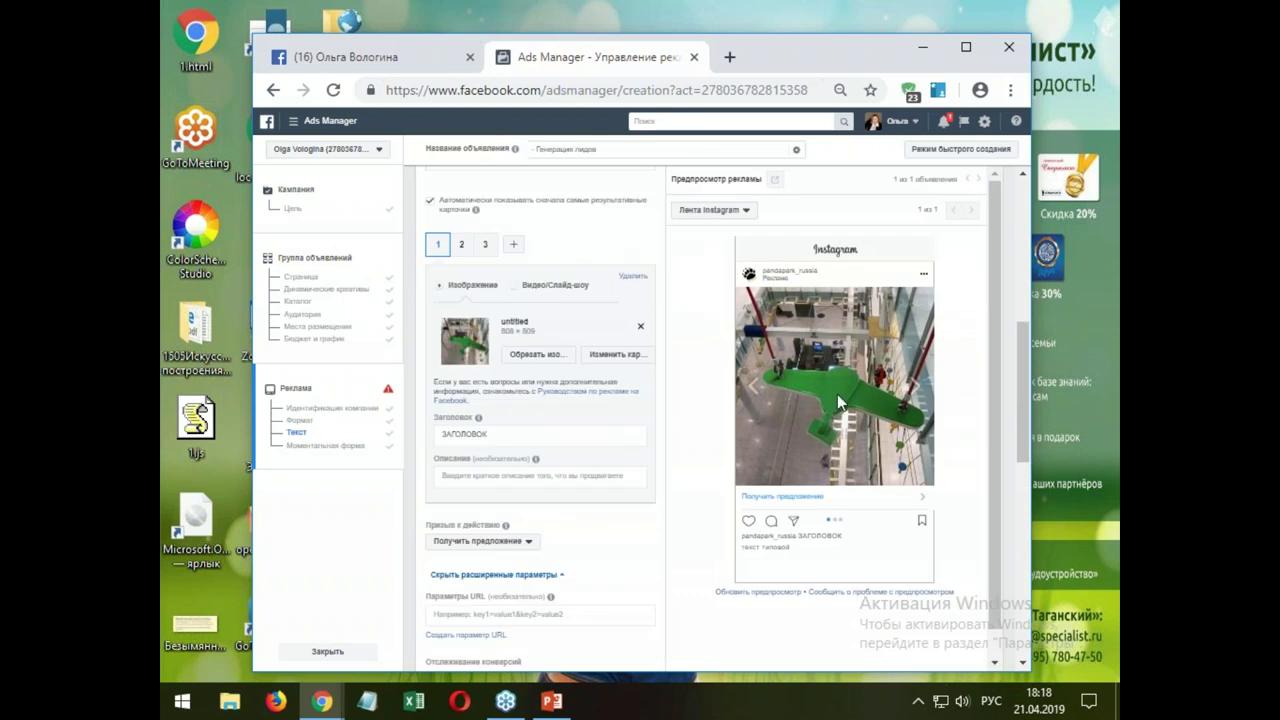
pyautogui.scroll(-2, 757, 379)
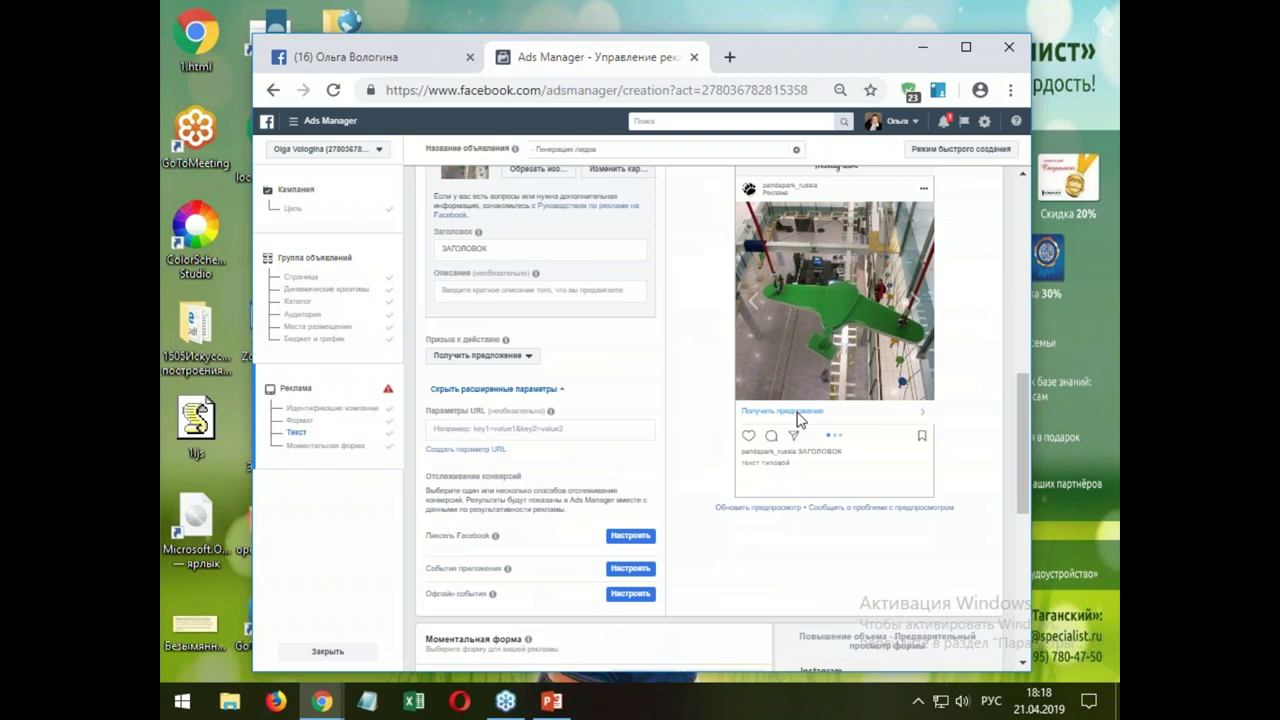
pyautogui.scroll(-5, 689, 429)
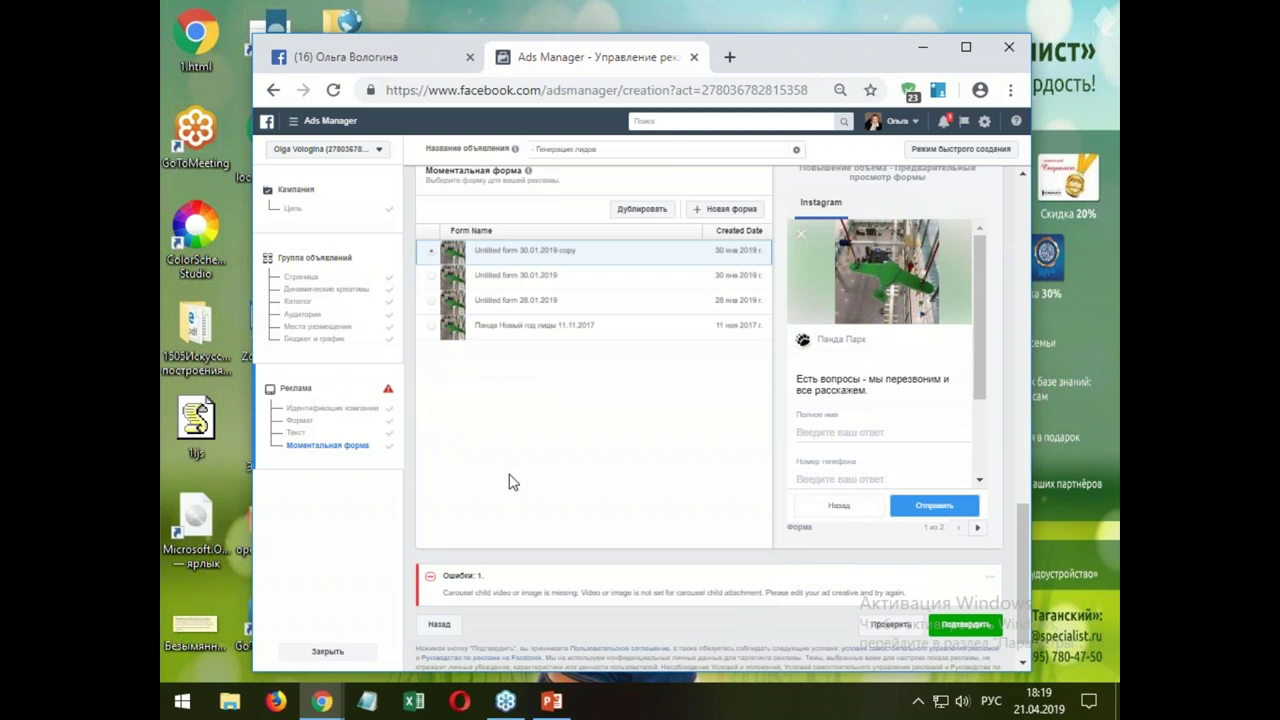
pyautogui.scroll(5, 514, 466)
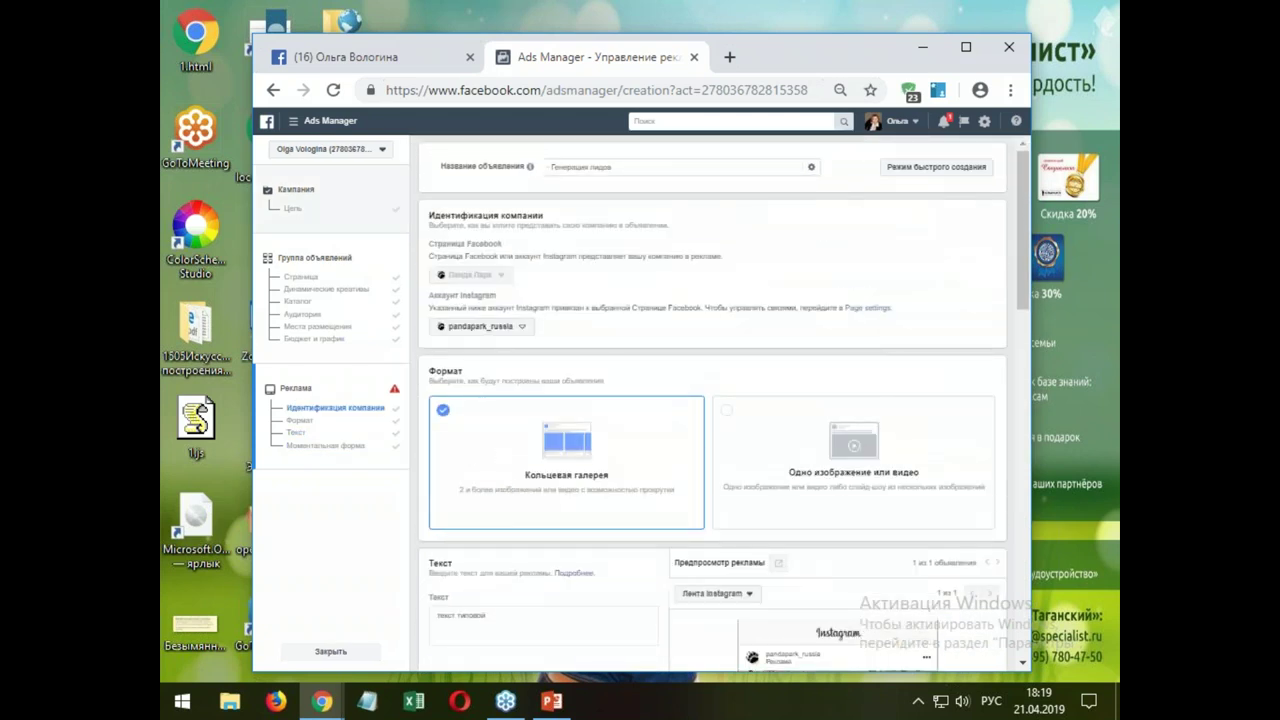
pyautogui.click(290, 130)
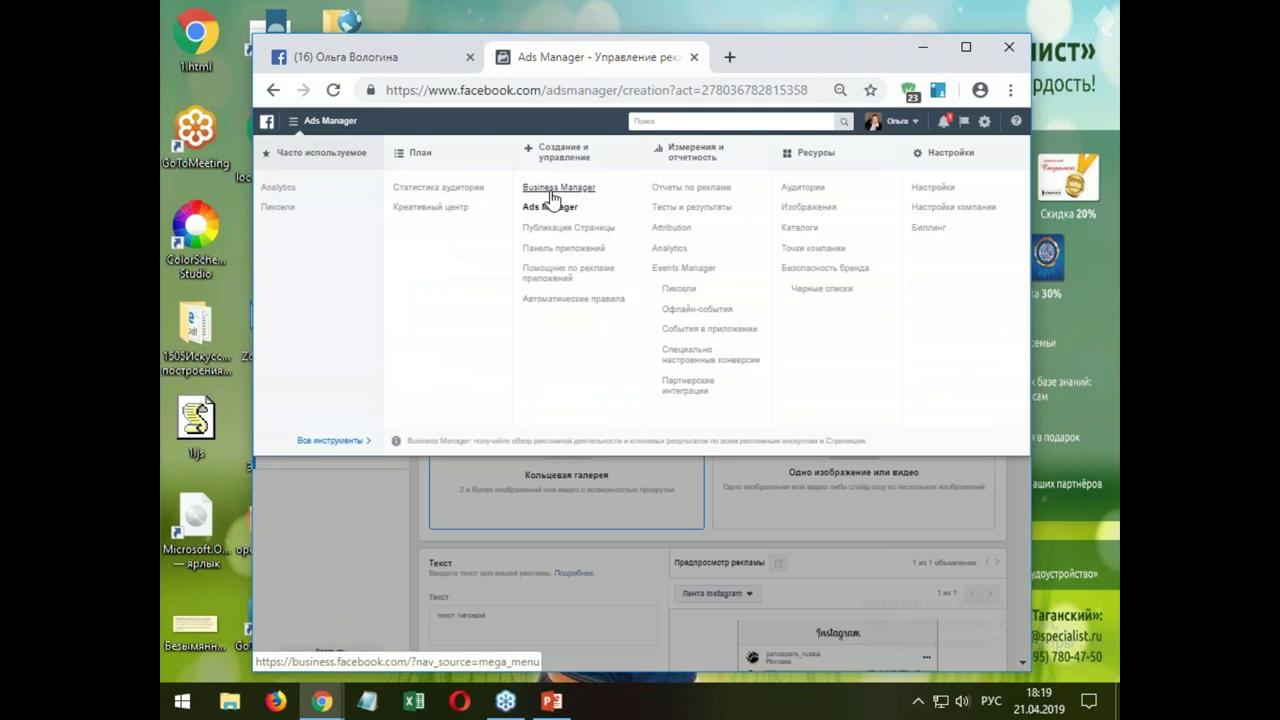
pyautogui.click(549, 208)
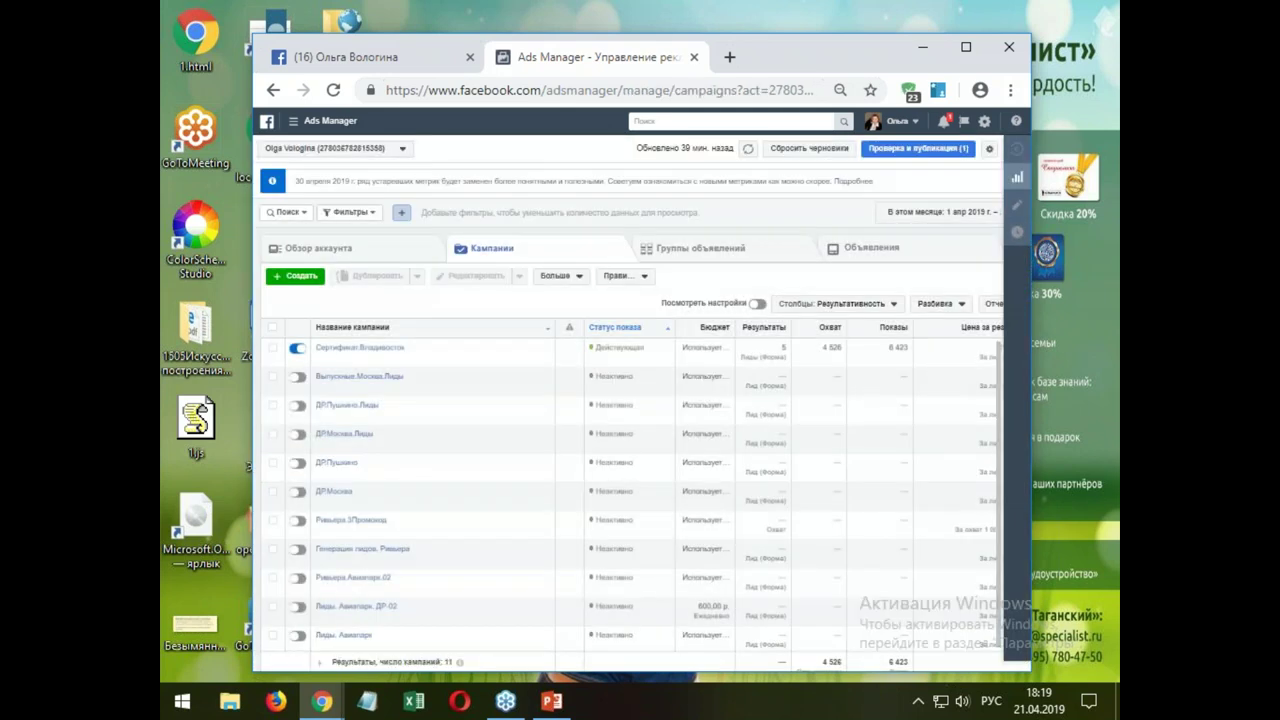
# - Open the ad sets of the «Сертификат.Владивосток» campaign and examine their budget, results and cost columns
pyautogui.click(362, 357)
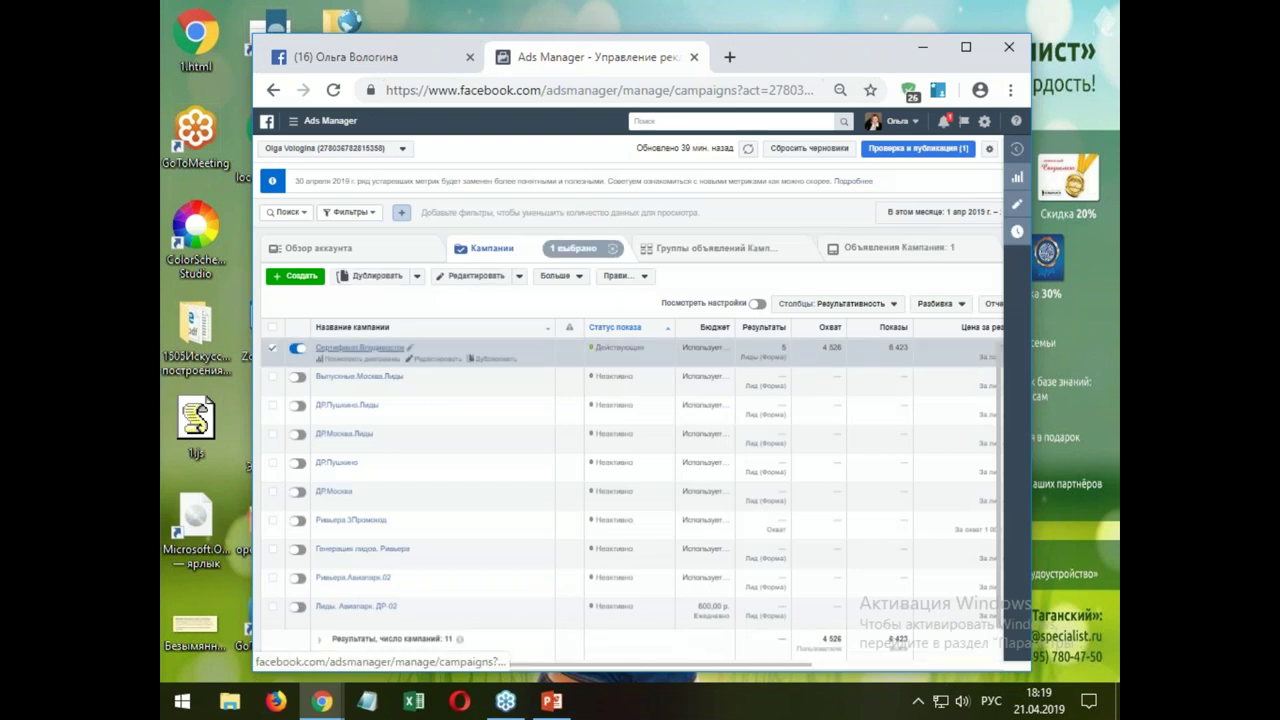
pyautogui.click(367, 356)
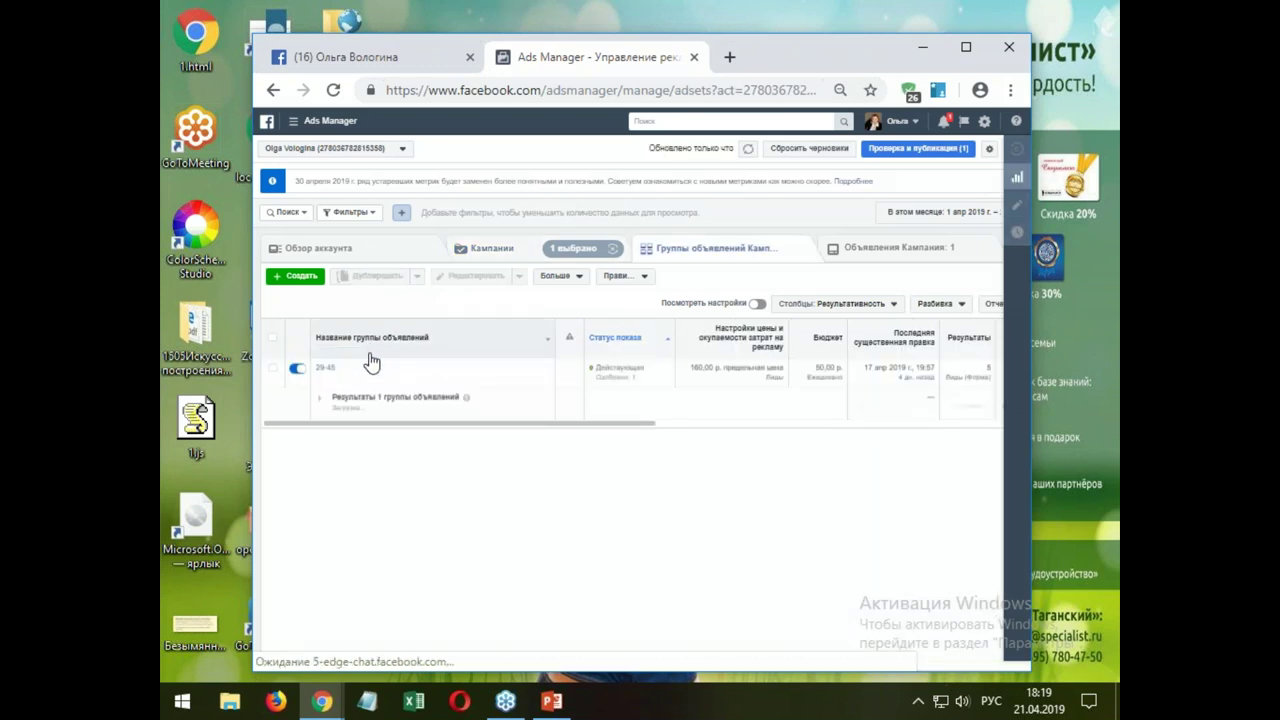
pyautogui.moveTo(591, 426); pyautogui.dragTo(628, 429)
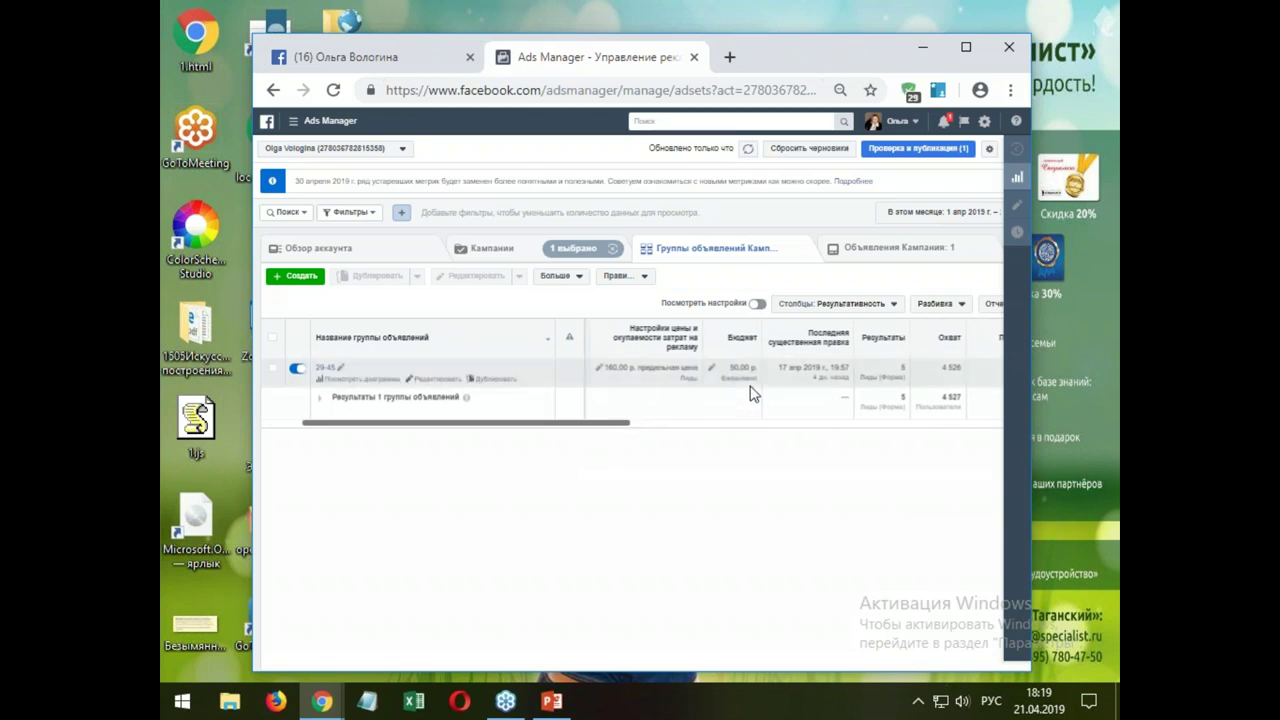
pyautogui.moveTo(613, 428); pyautogui.dragTo(738, 431)
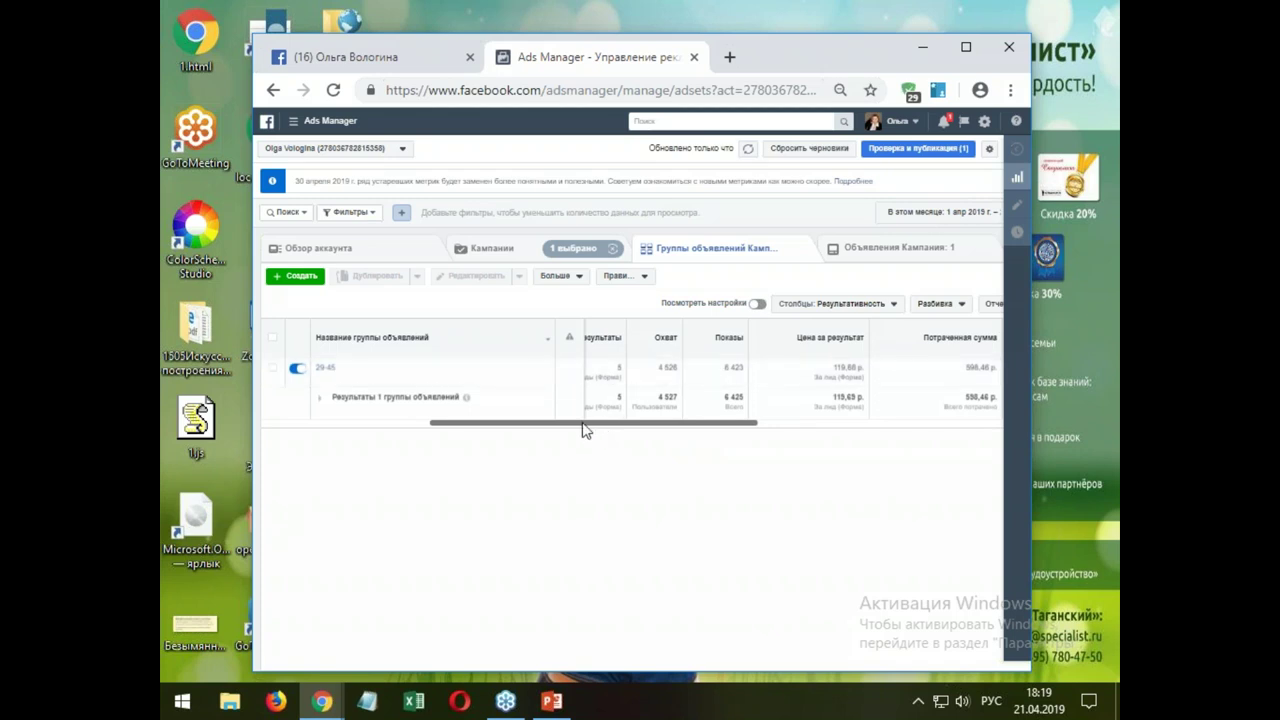
# - Open the ads of ad set 29-45, reload the page and maximize the browser window
pyautogui.click(325, 372)
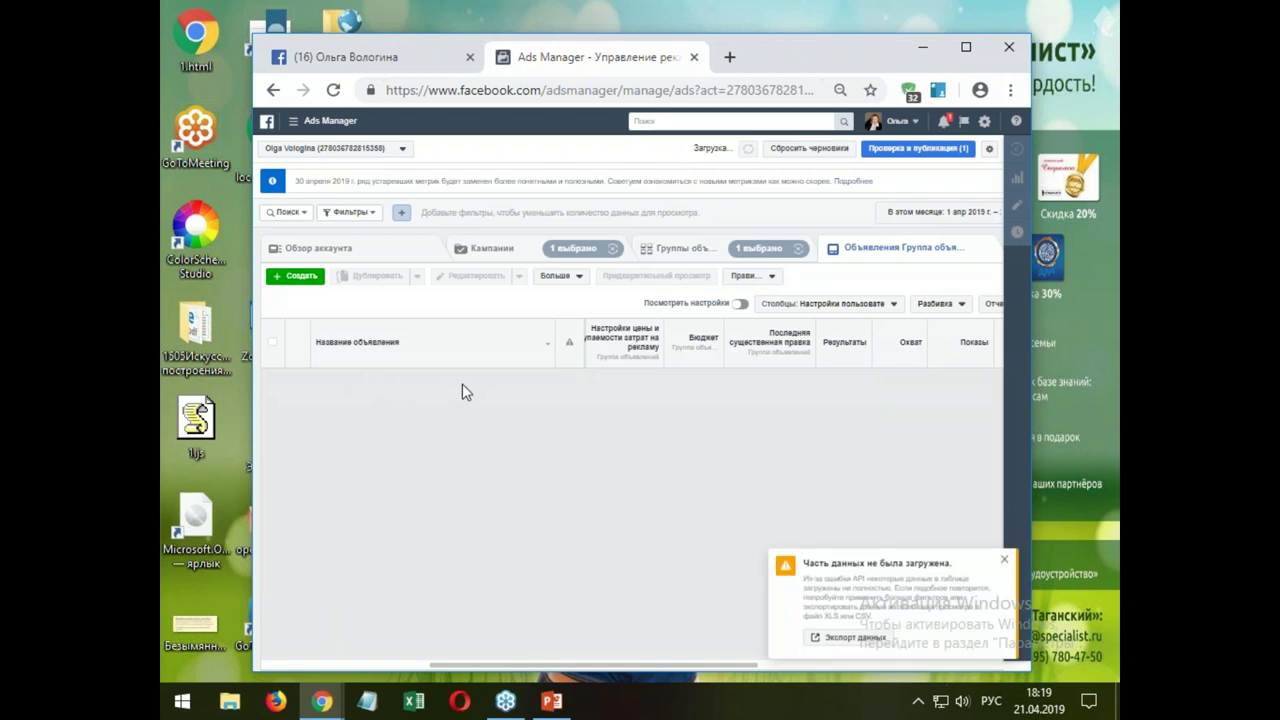
pyautogui.click(1006, 561)
pyautogui.click(333, 90)
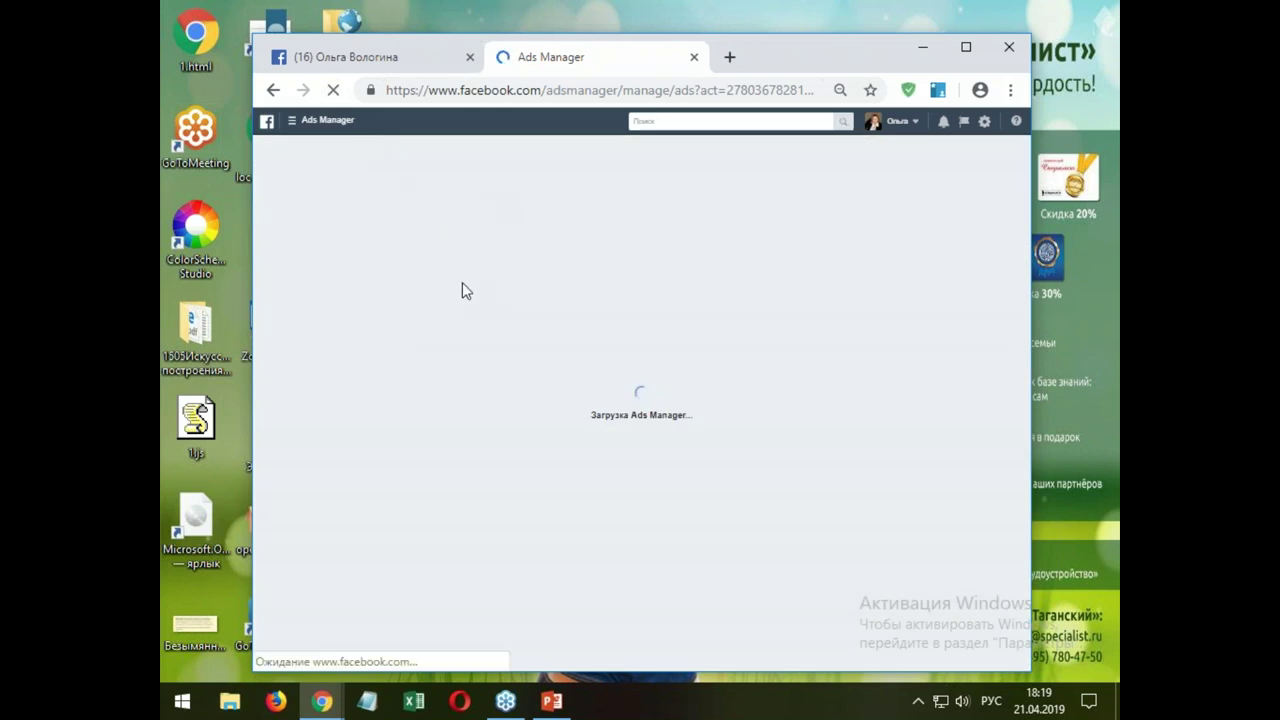
pyautogui.moveTo(829, 63); pyautogui.dragTo(790, 27)
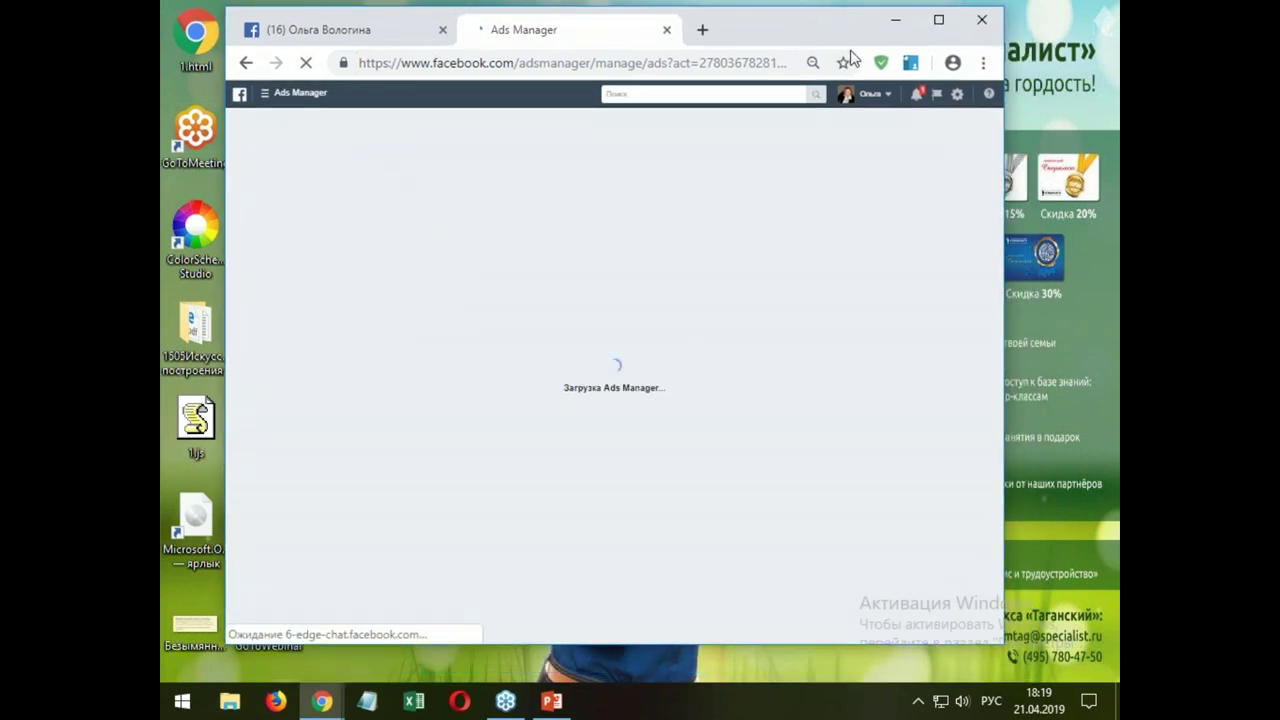
pyautogui.click(938, 19)
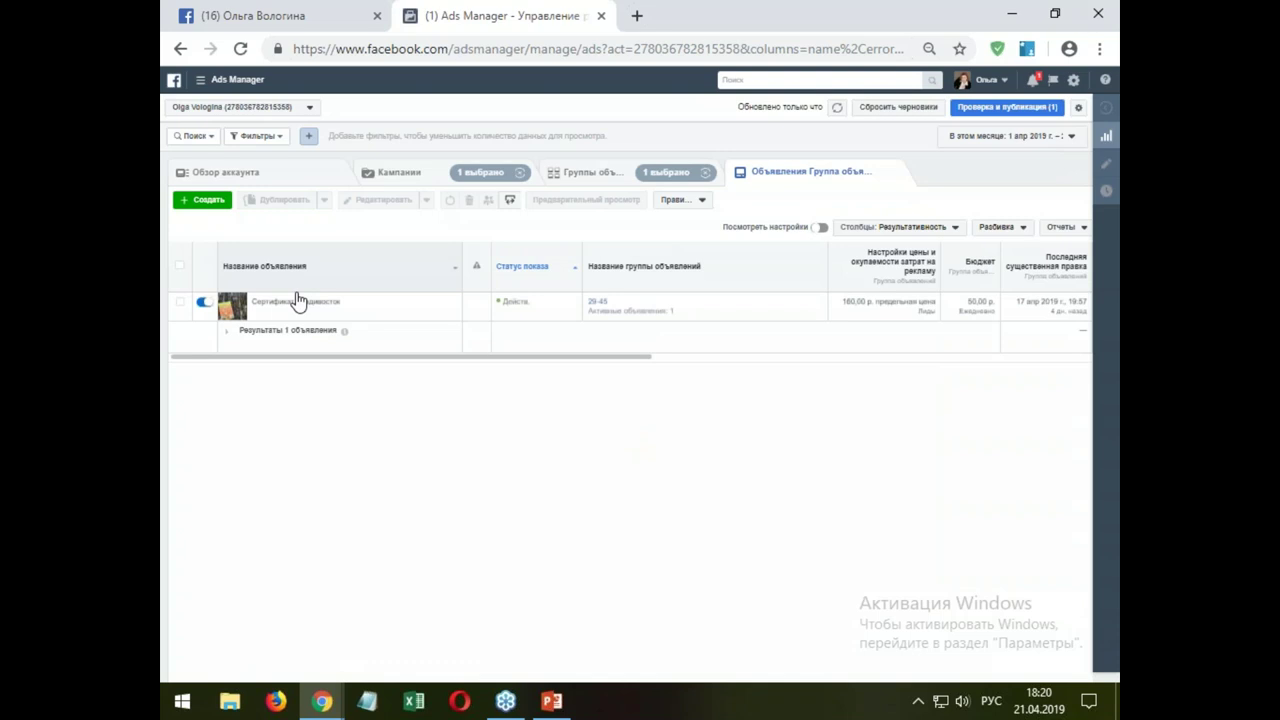
pyautogui.moveTo(287, 310)
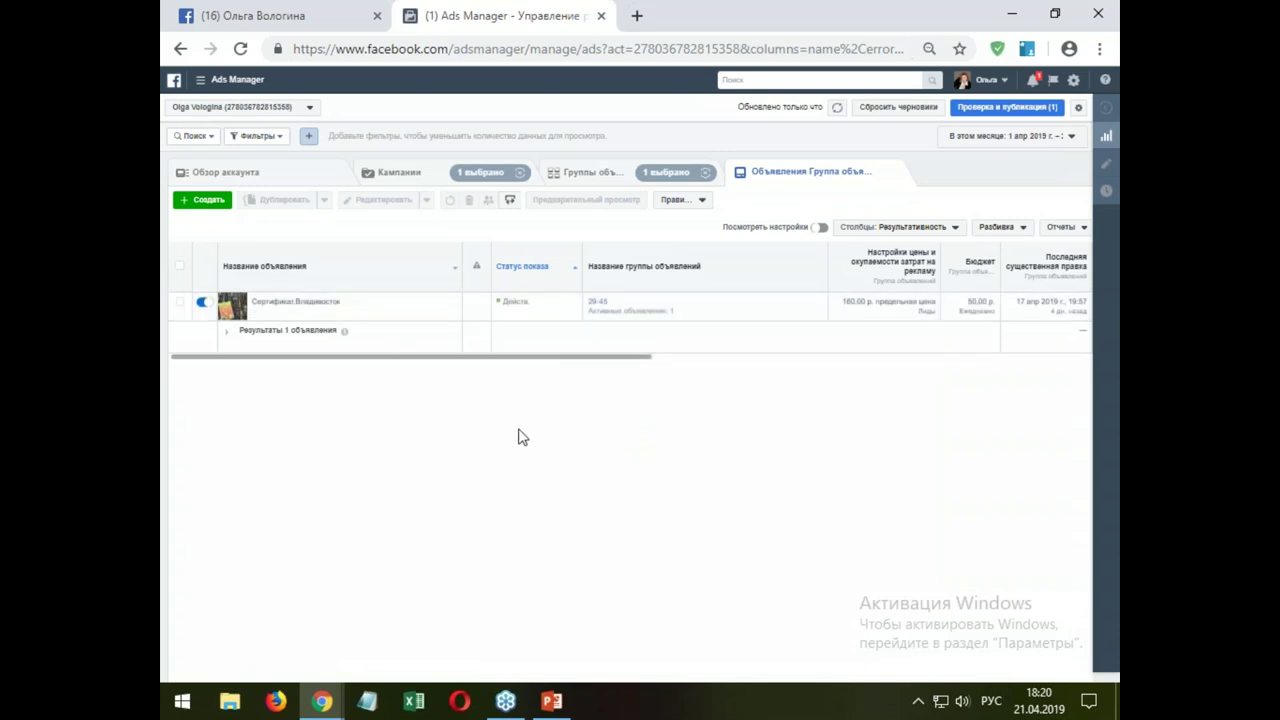
# - Download the leads of the «Сертификат.Владивосток» ad as a CSV file
pyautogui.moveTo(500, 366); pyautogui.dragTo(714, 380)
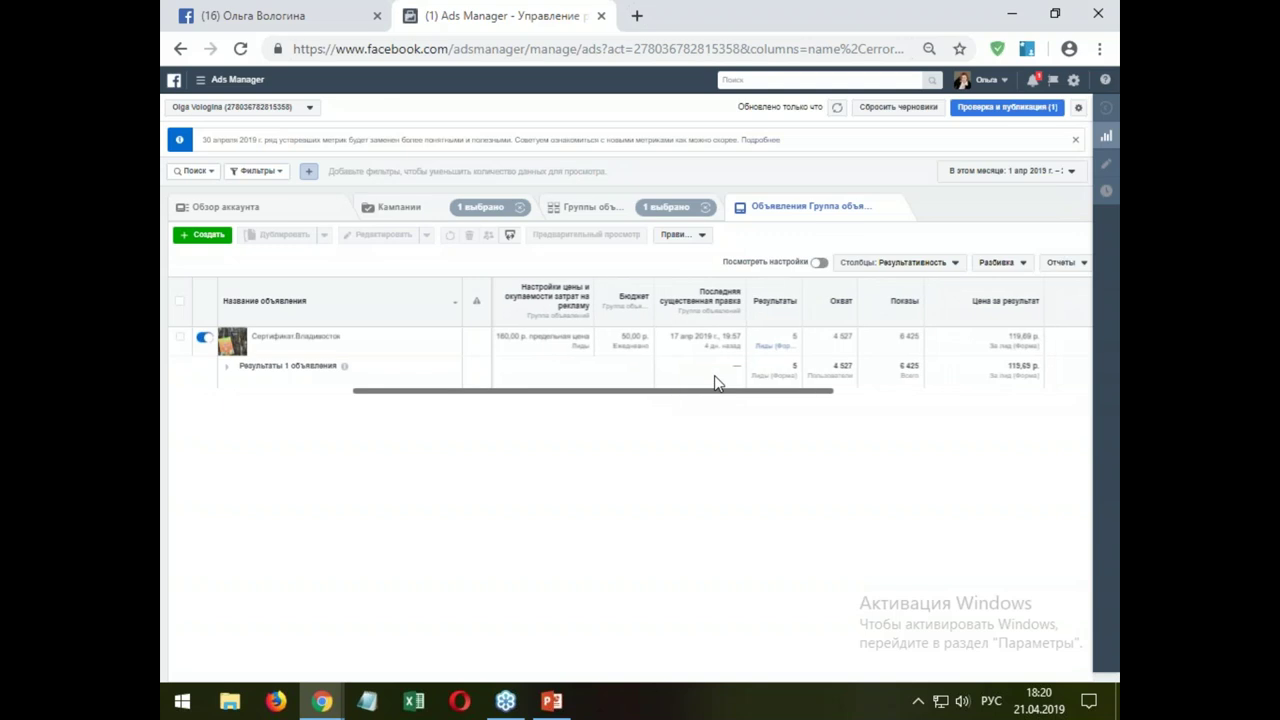
pyautogui.click(764, 348)
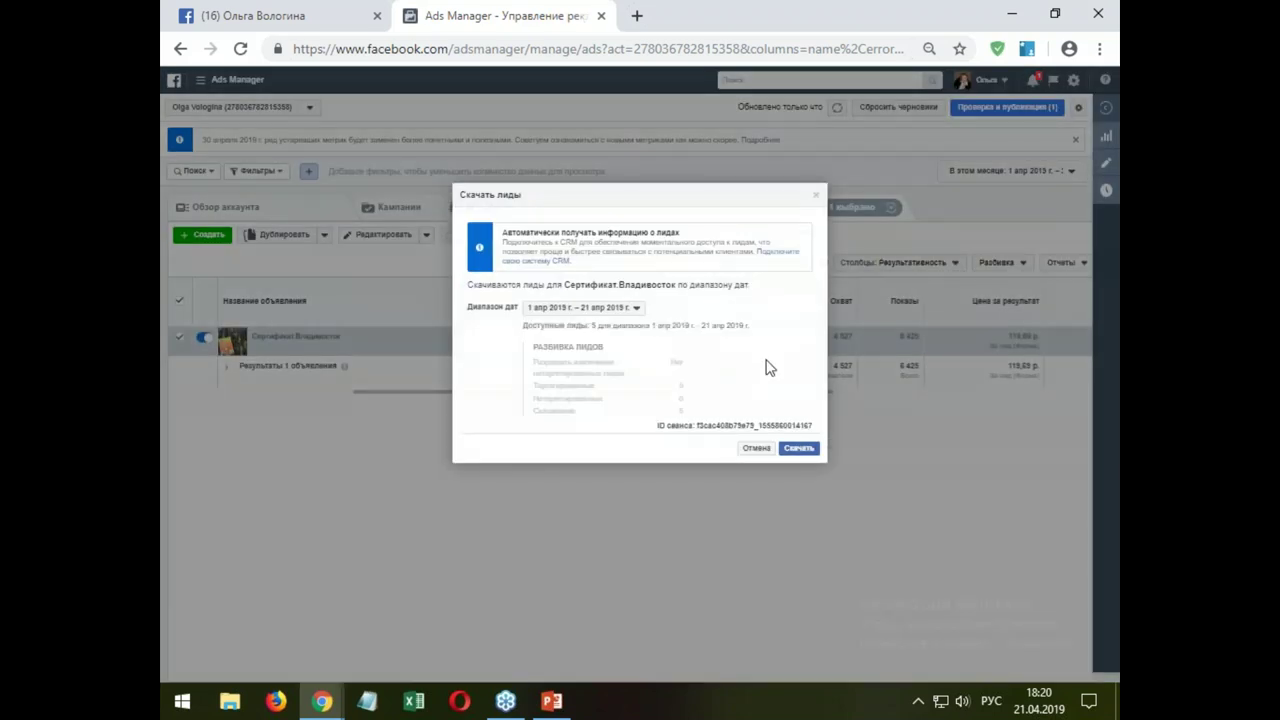
pyautogui.click(799, 449)
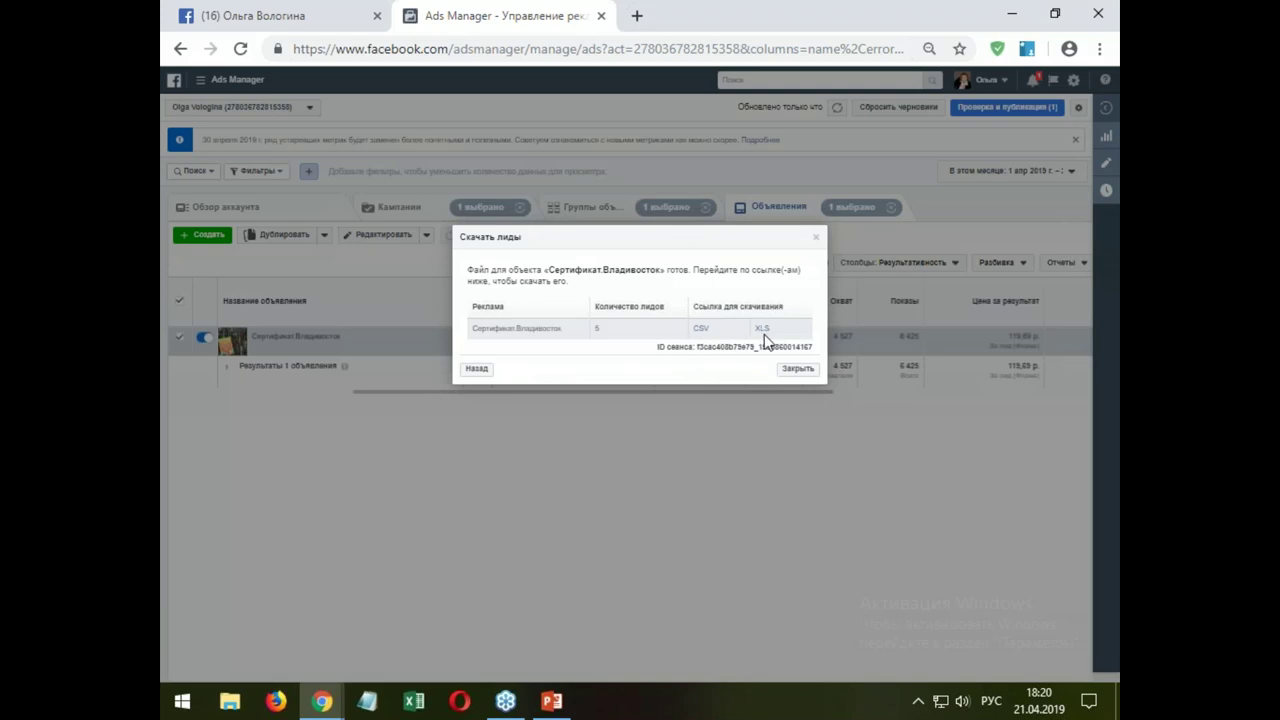
pyautogui.click(702, 331)
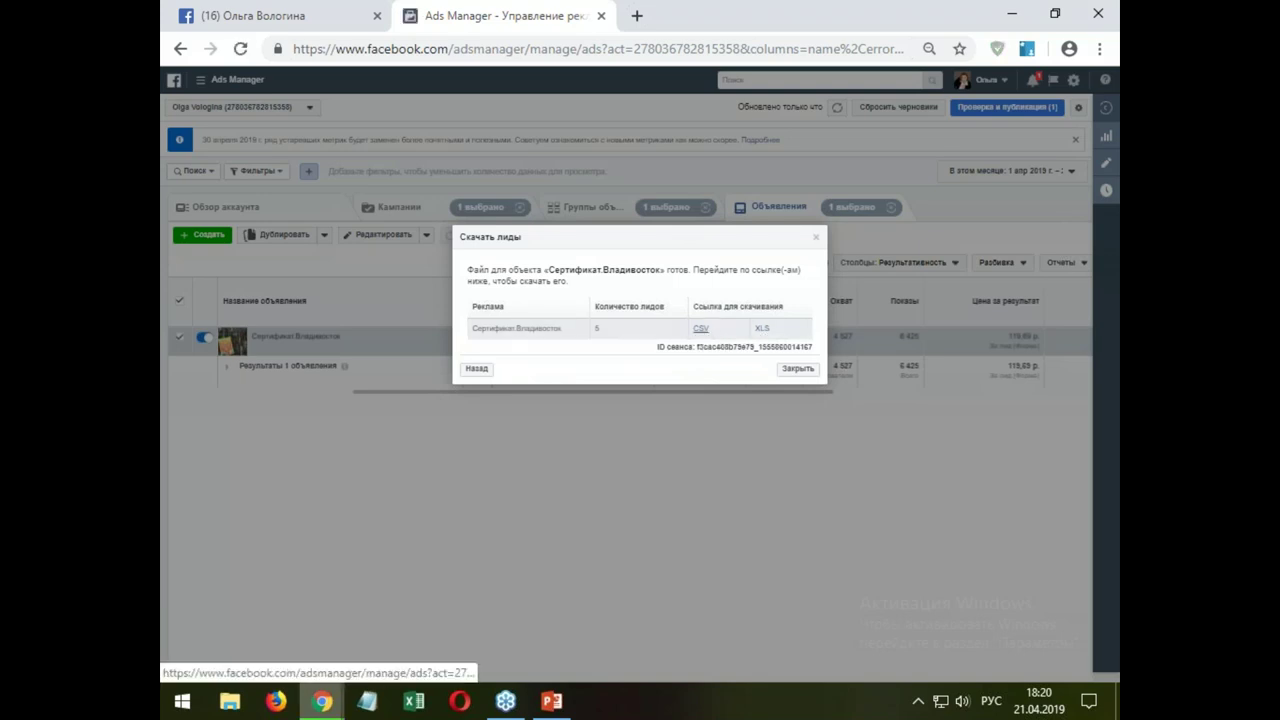
# - Shrink the browser window to uncover the desktop and place the downloaded leads CSV file there
pyautogui.click(1054, 13)
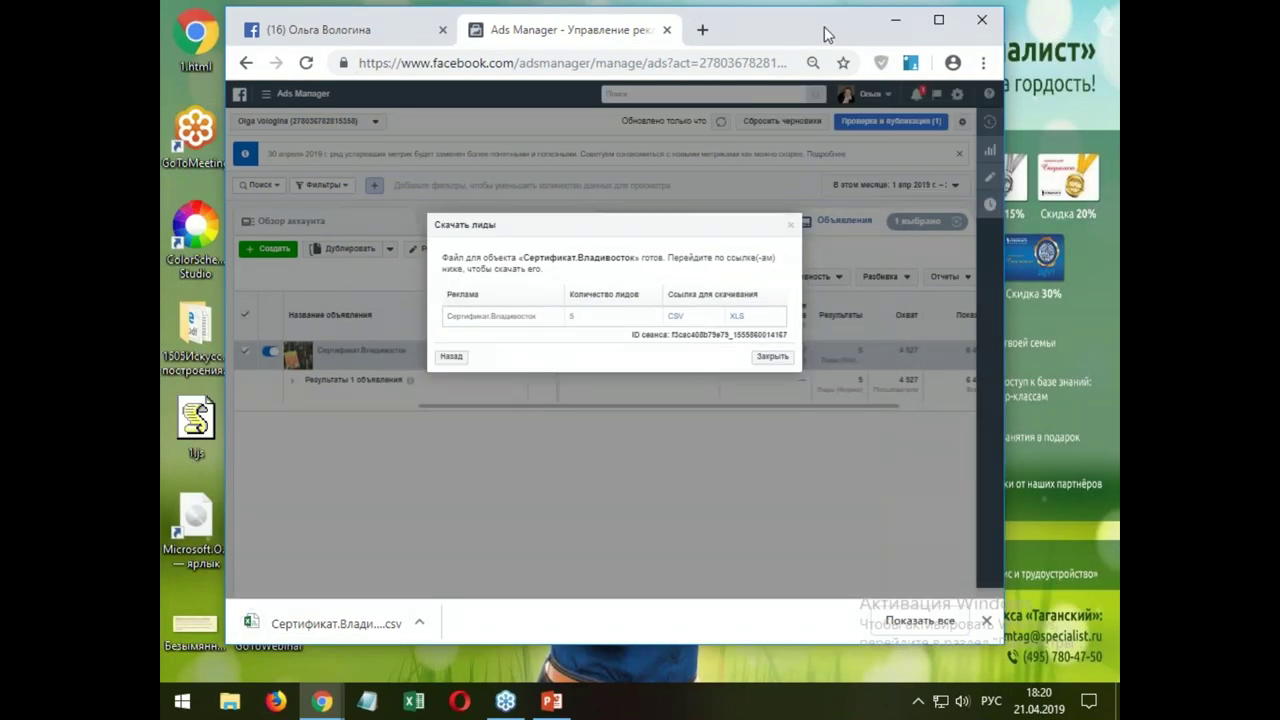
pyautogui.moveTo(836, 34); pyautogui.dragTo(787, 31)
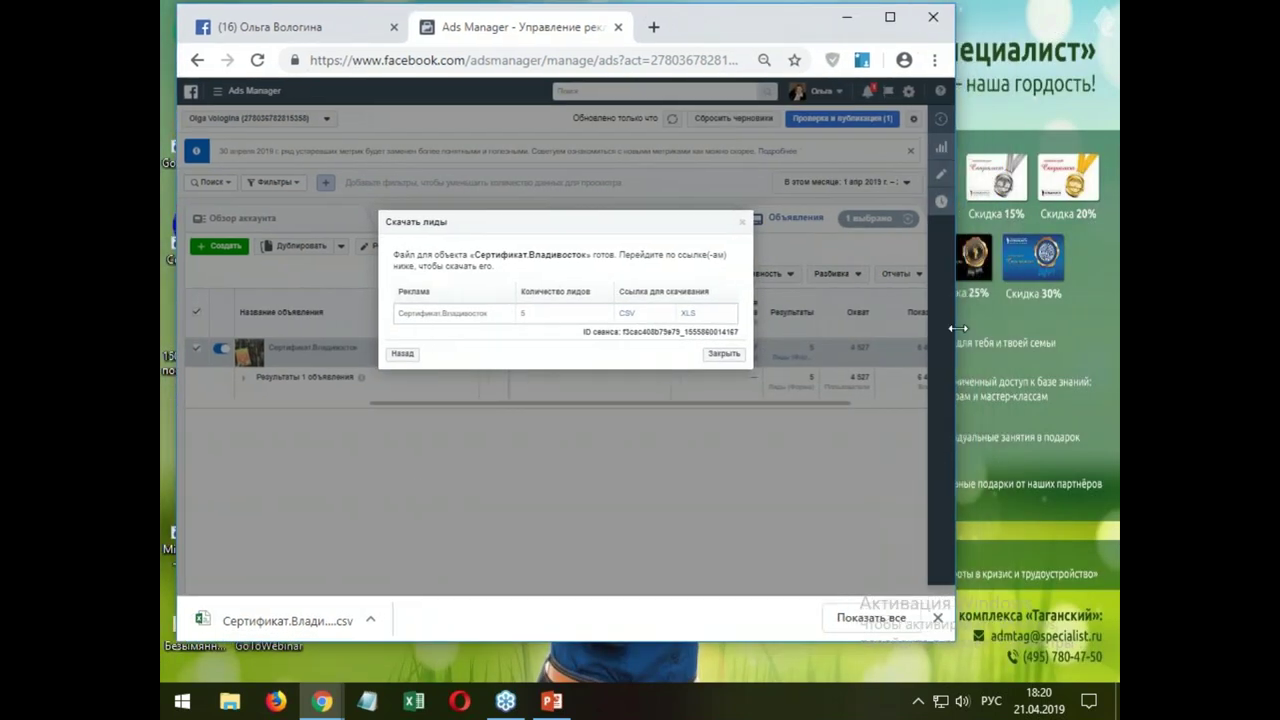
pyautogui.moveTo(958, 321); pyautogui.dragTo(613, 321)
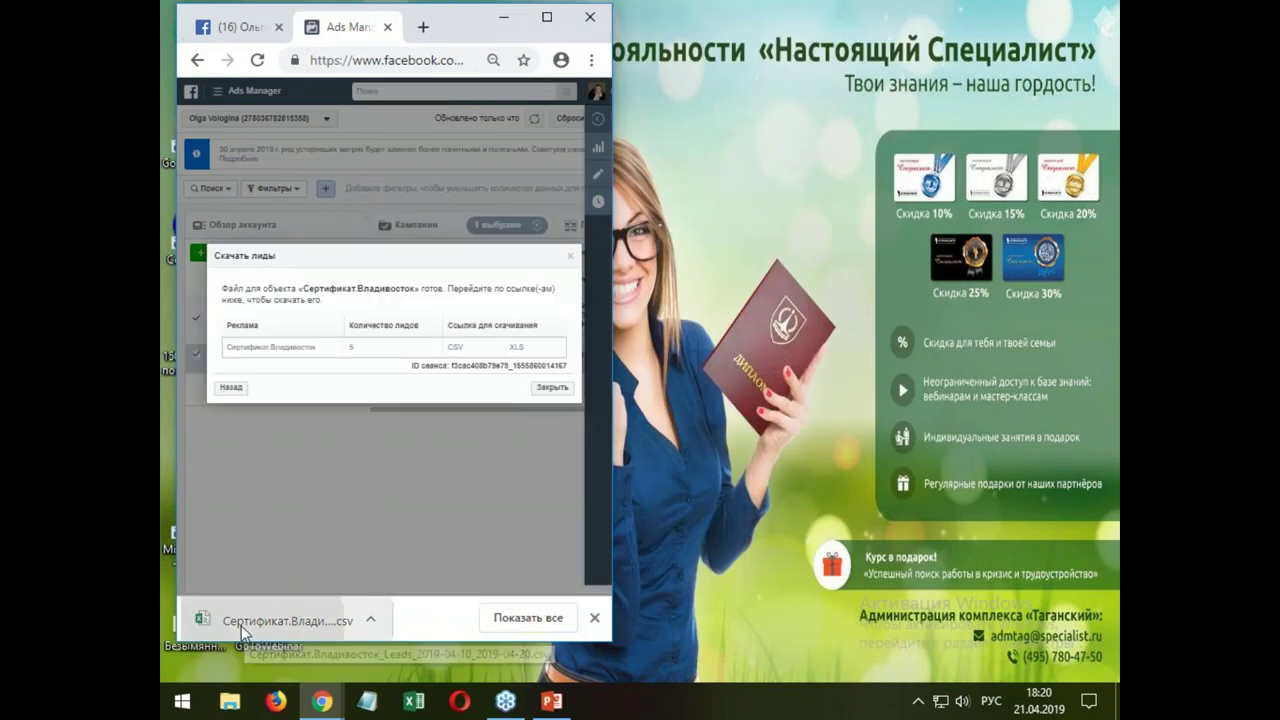
pyautogui.moveTo(793, 216); pyautogui.dragTo(793, 216)
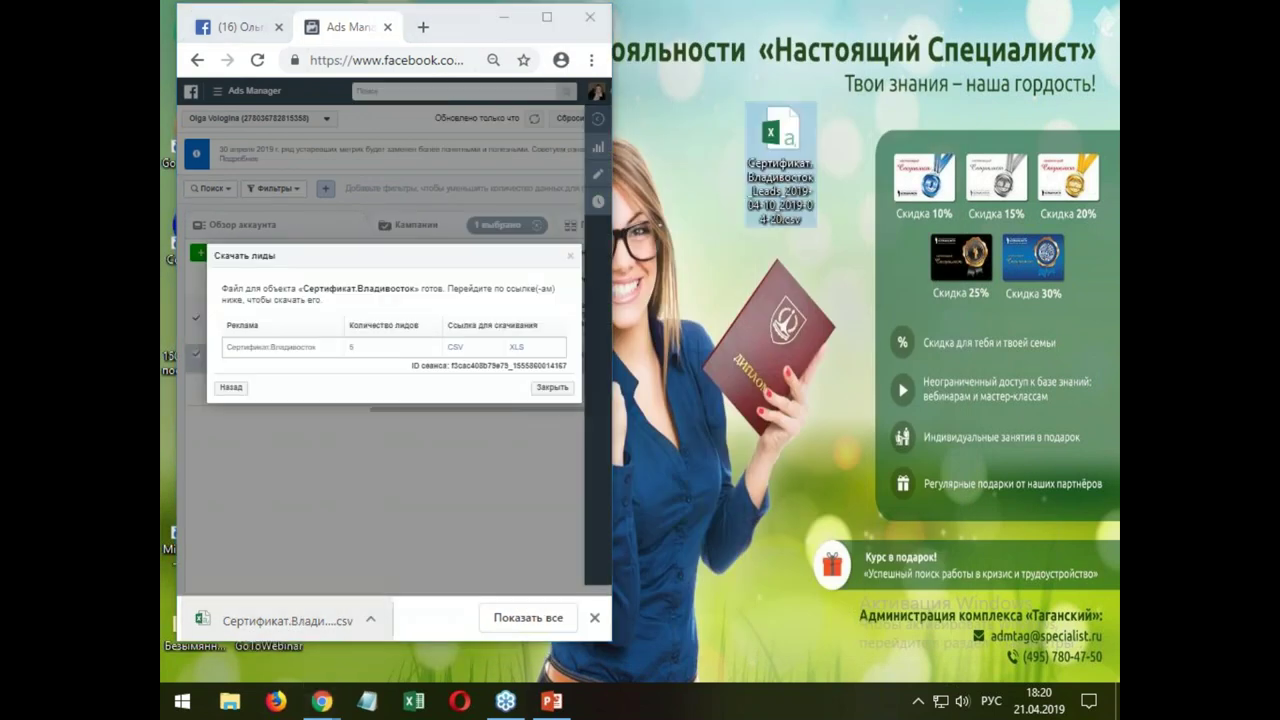
# - Open the downloaded leads CSV in Excel at 51% zoom and examine the columns from id through campaign name
pyautogui.click(876, 200)
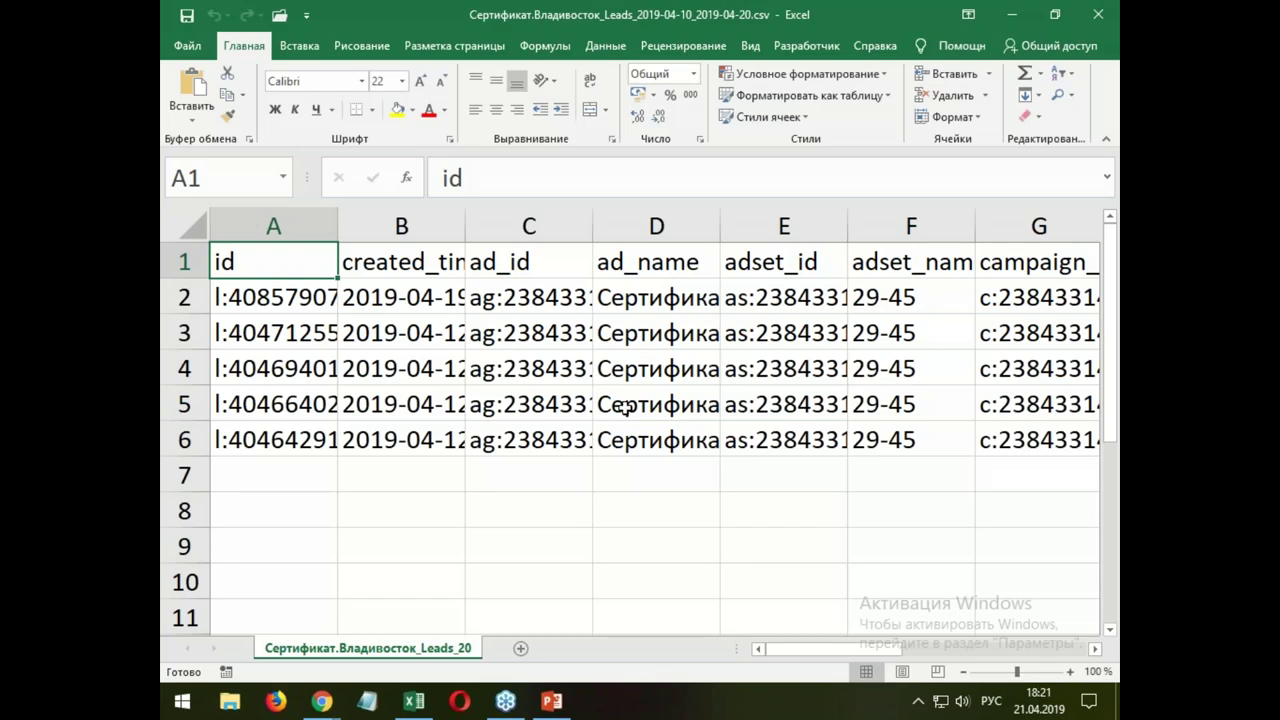
pyautogui.moveTo(1012, 672); pyautogui.dragTo(990, 672)
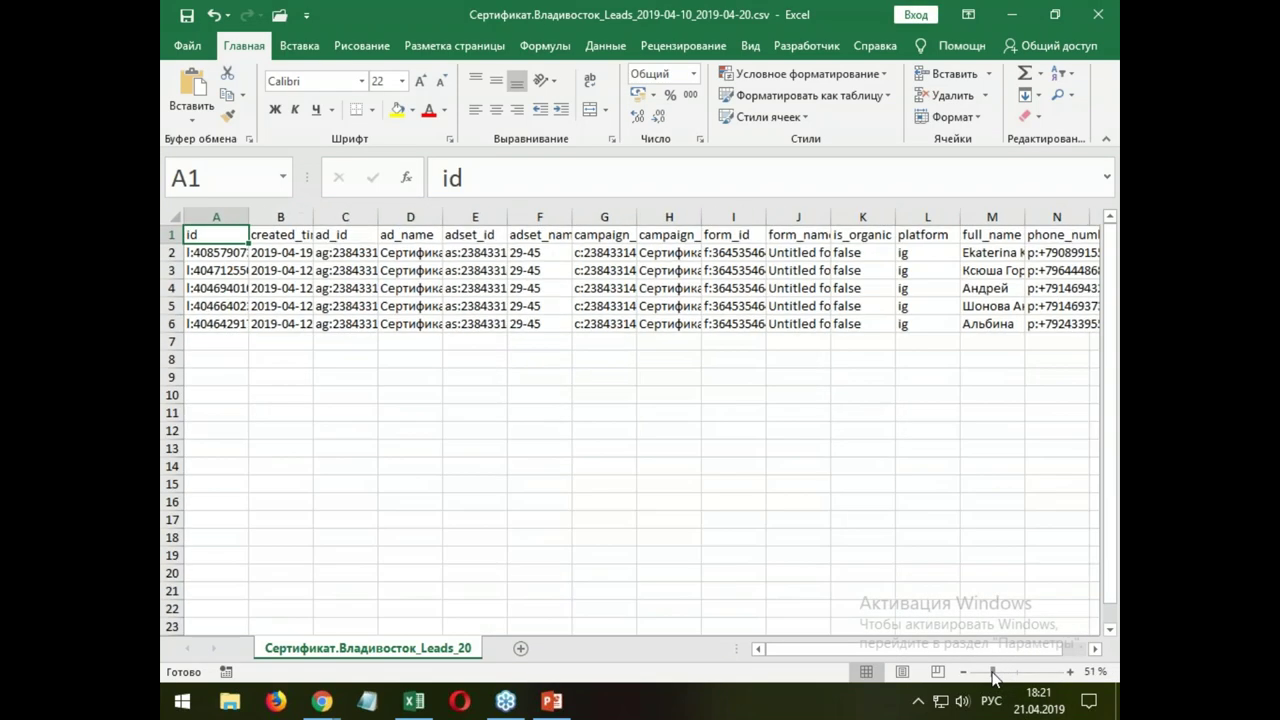
pyautogui.click(227, 215)
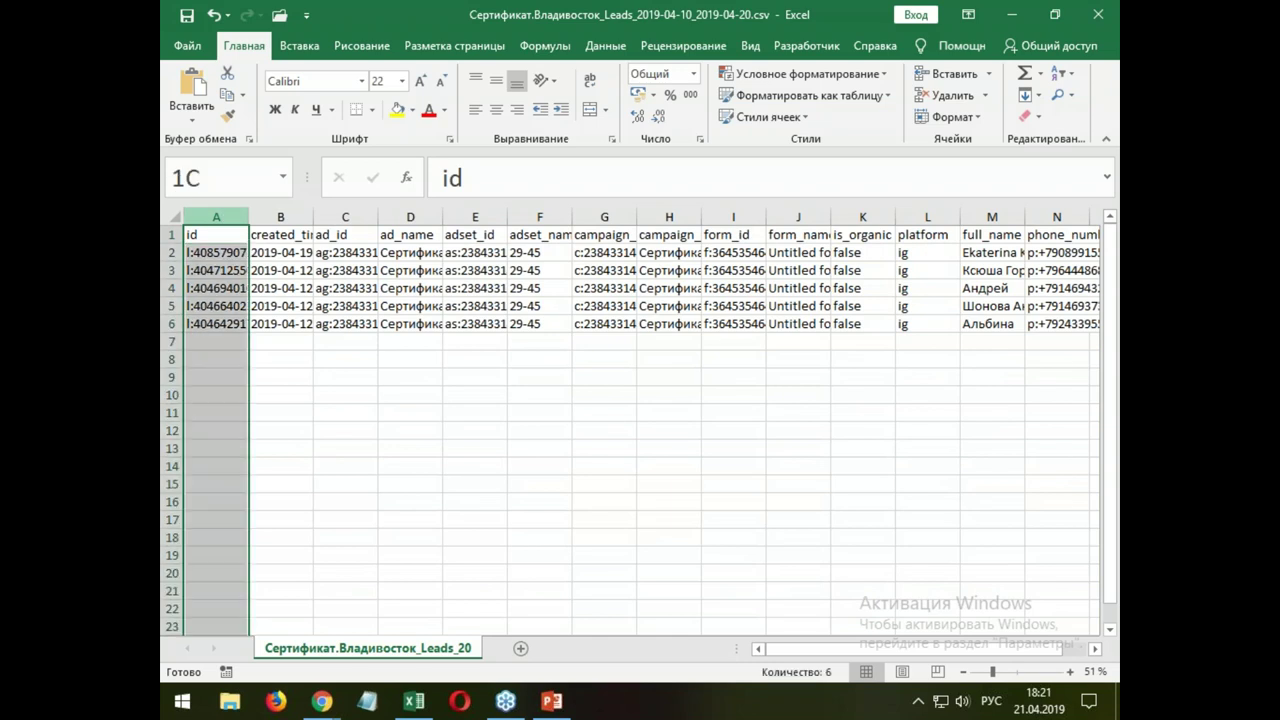
pyautogui.click(281, 216)
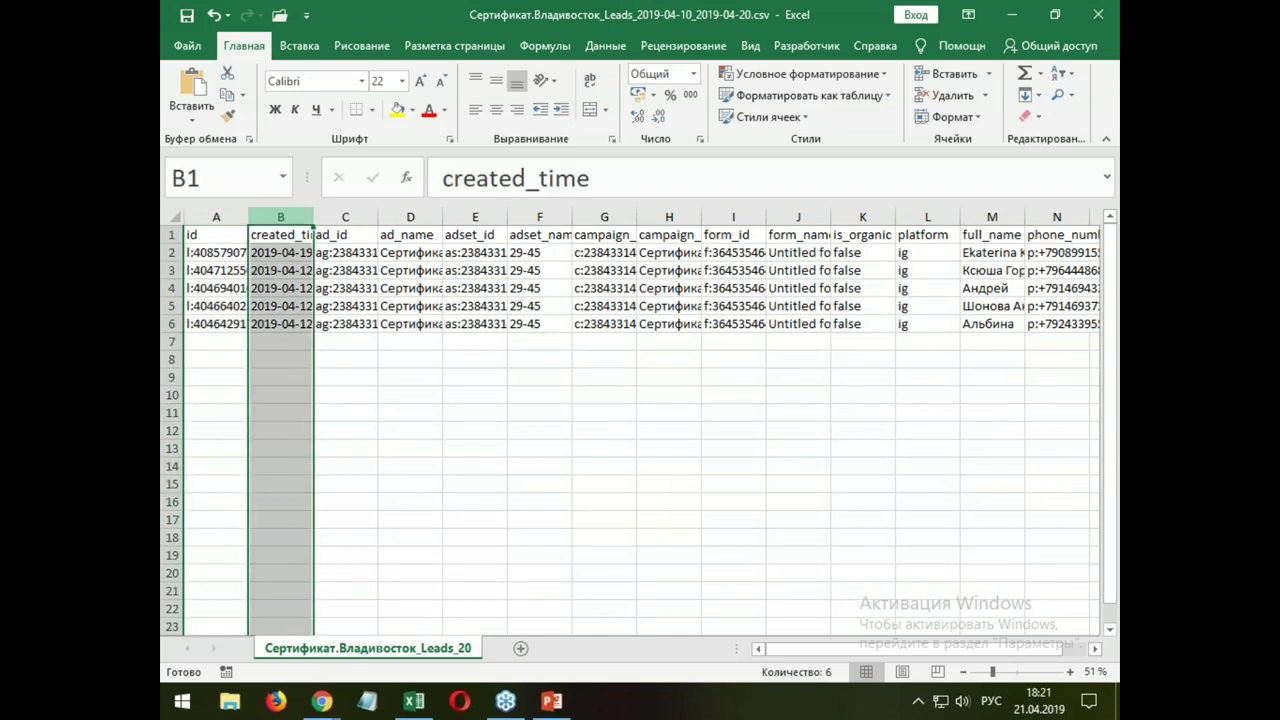
pyautogui.click(344, 216)
pyautogui.click(410, 216)
pyautogui.click(475, 216)
pyautogui.moveTo(548, 256); pyautogui.dragTo(536, 320)
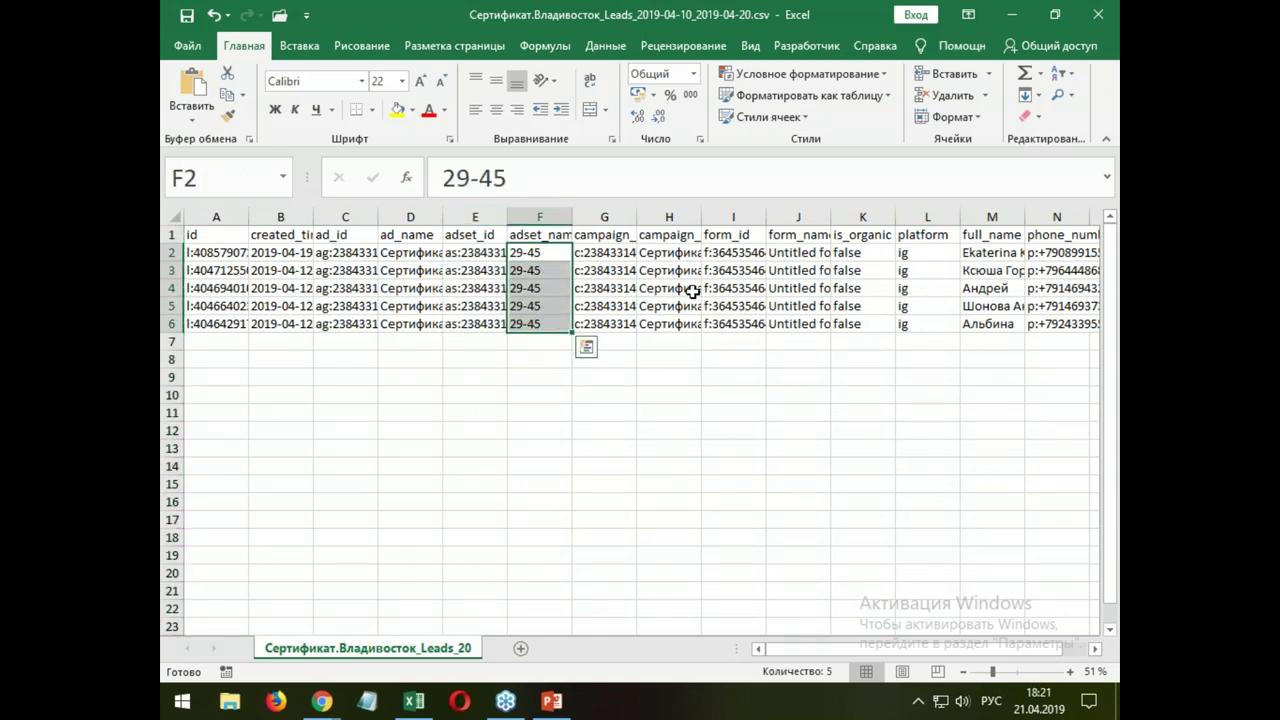
pyautogui.moveTo(690, 268); pyautogui.dragTo(672, 328)
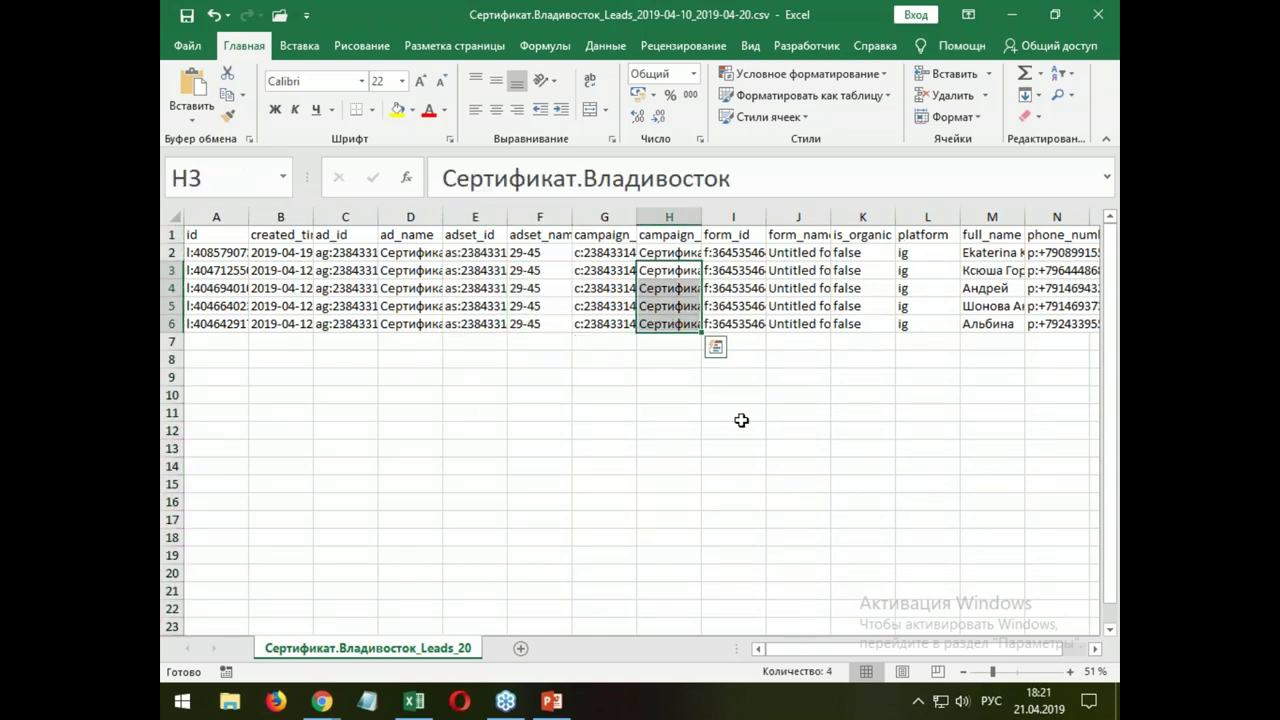
pyautogui.click(731, 418)
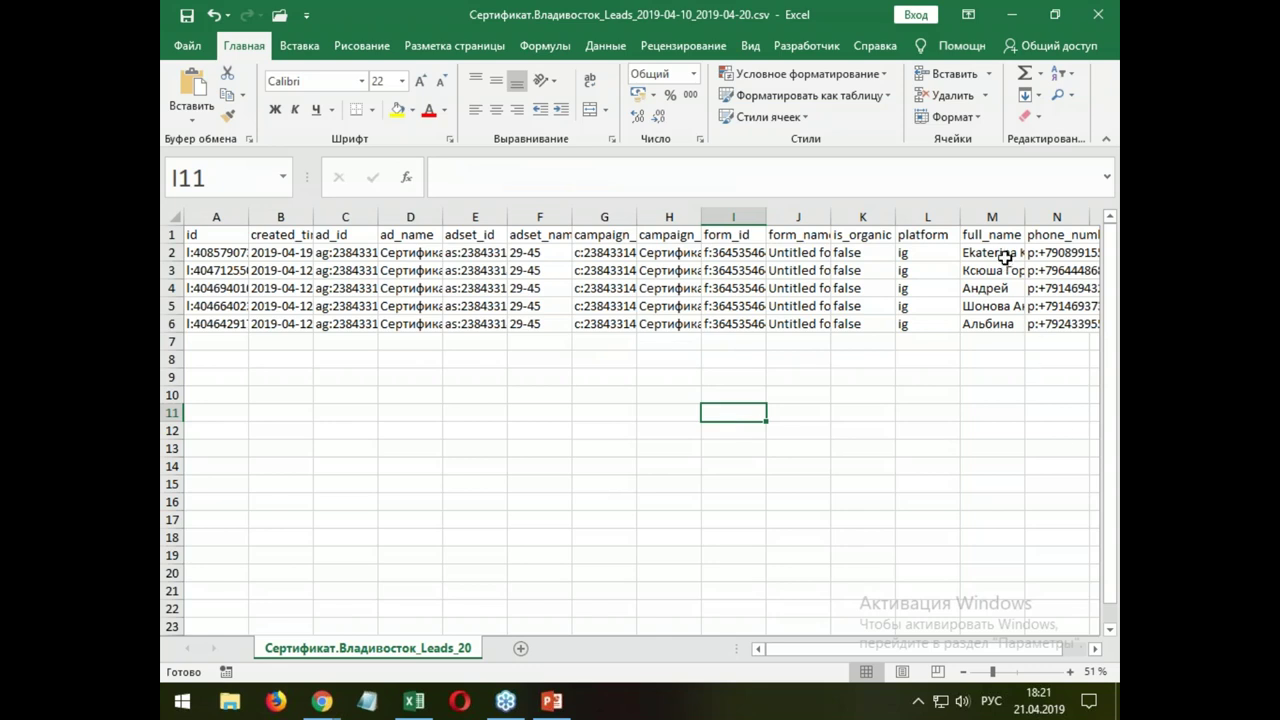
# - Resize the platform, full_name and phone_number columns to show their full contents, and select the leads' names and phone numbers
pyautogui.moveTo(959, 217); pyautogui.dragTo(905, 217)
pyautogui.moveTo(970, 216); pyautogui.dragTo(1005, 216)
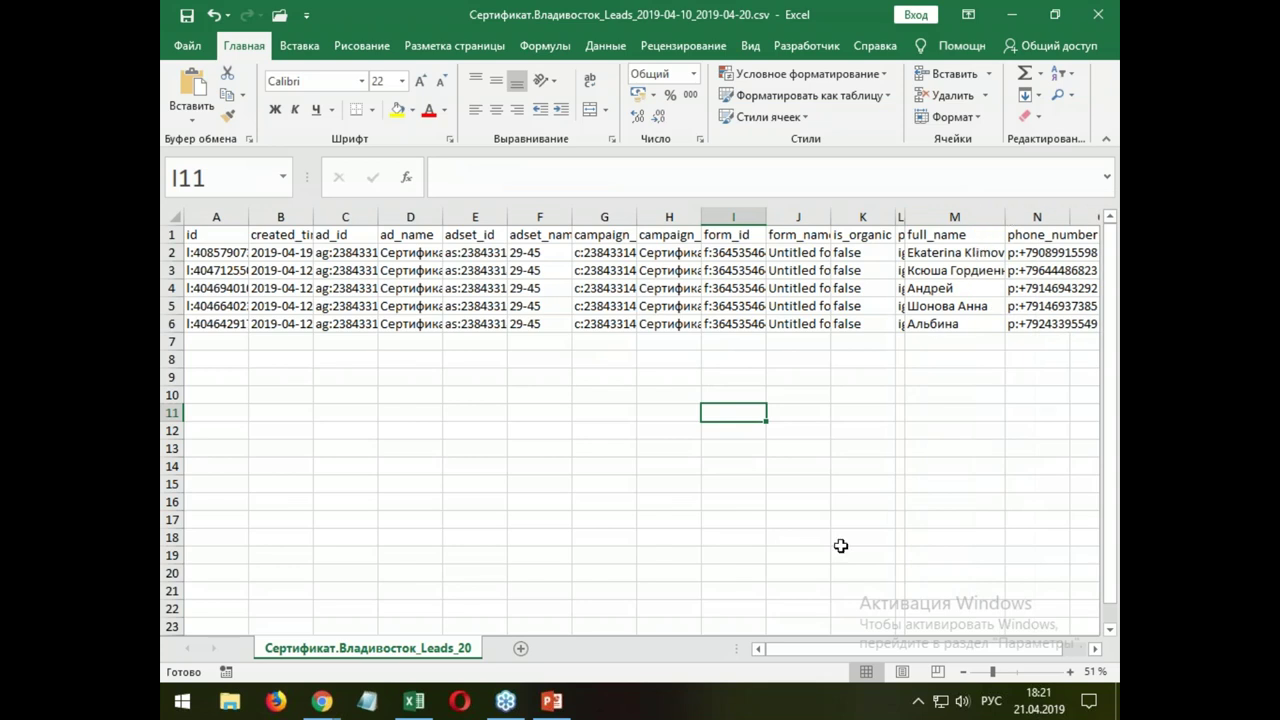
pyautogui.moveTo(855, 650); pyautogui.dragTo(895, 654)
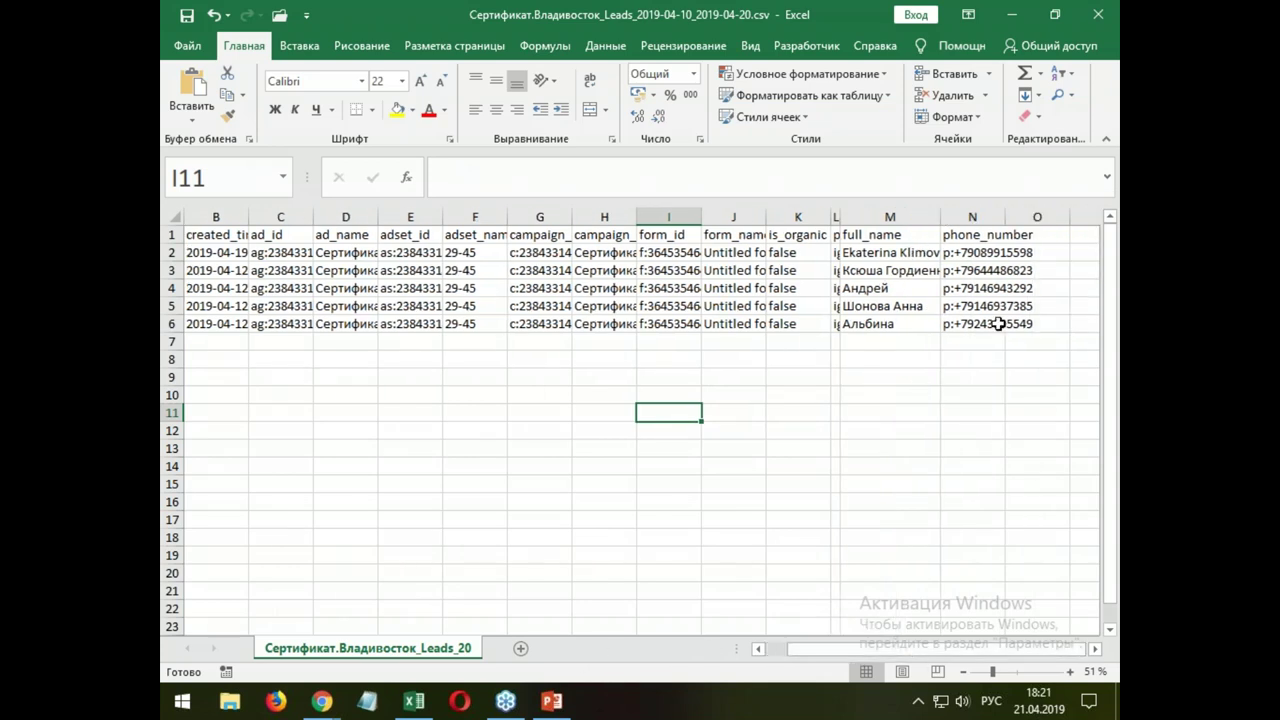
pyautogui.moveTo(942, 218); pyautogui.dragTo(1087, 216)
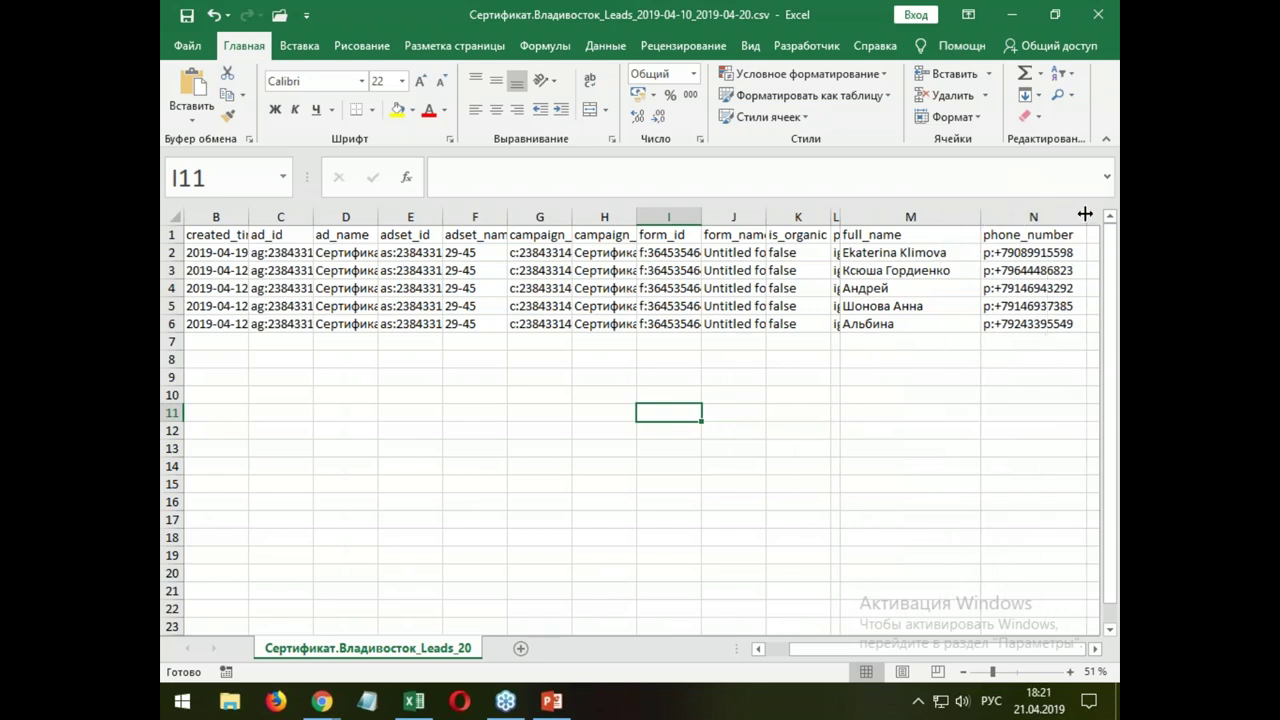
pyautogui.click(941, 257)
pyautogui.click(997, 253)
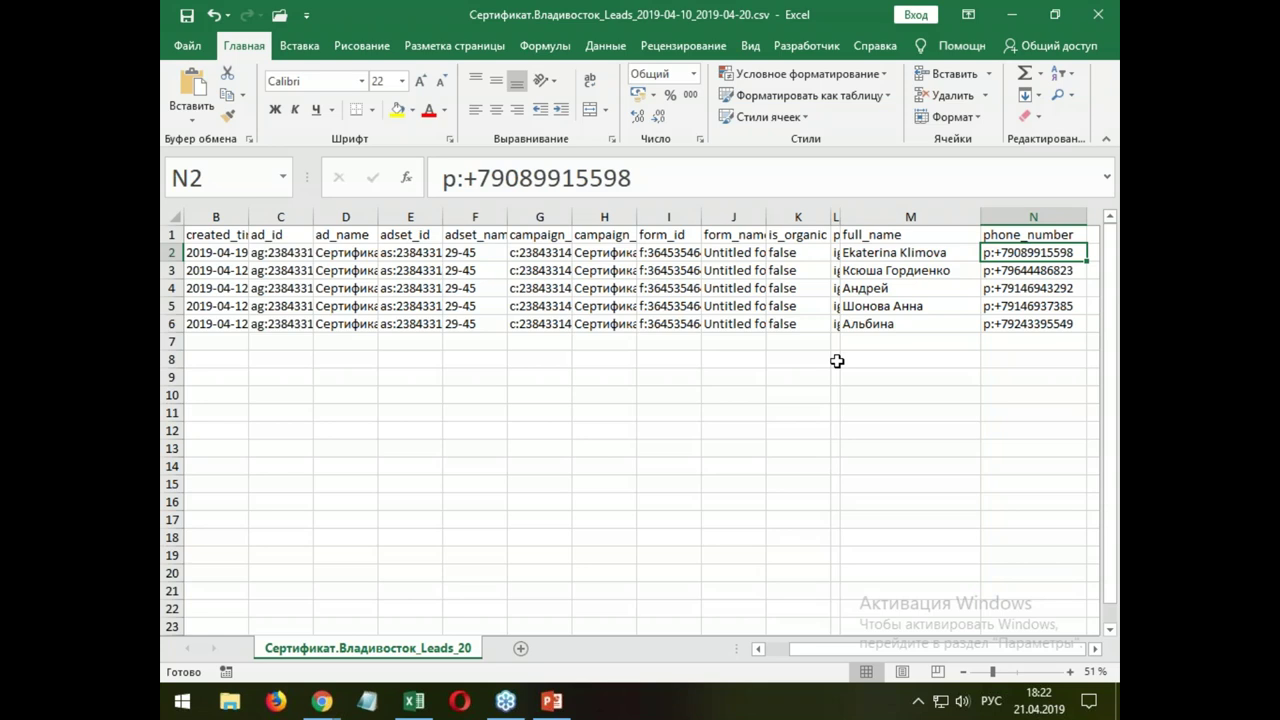
pyautogui.moveTo(842, 216); pyautogui.dragTo(913, 224)
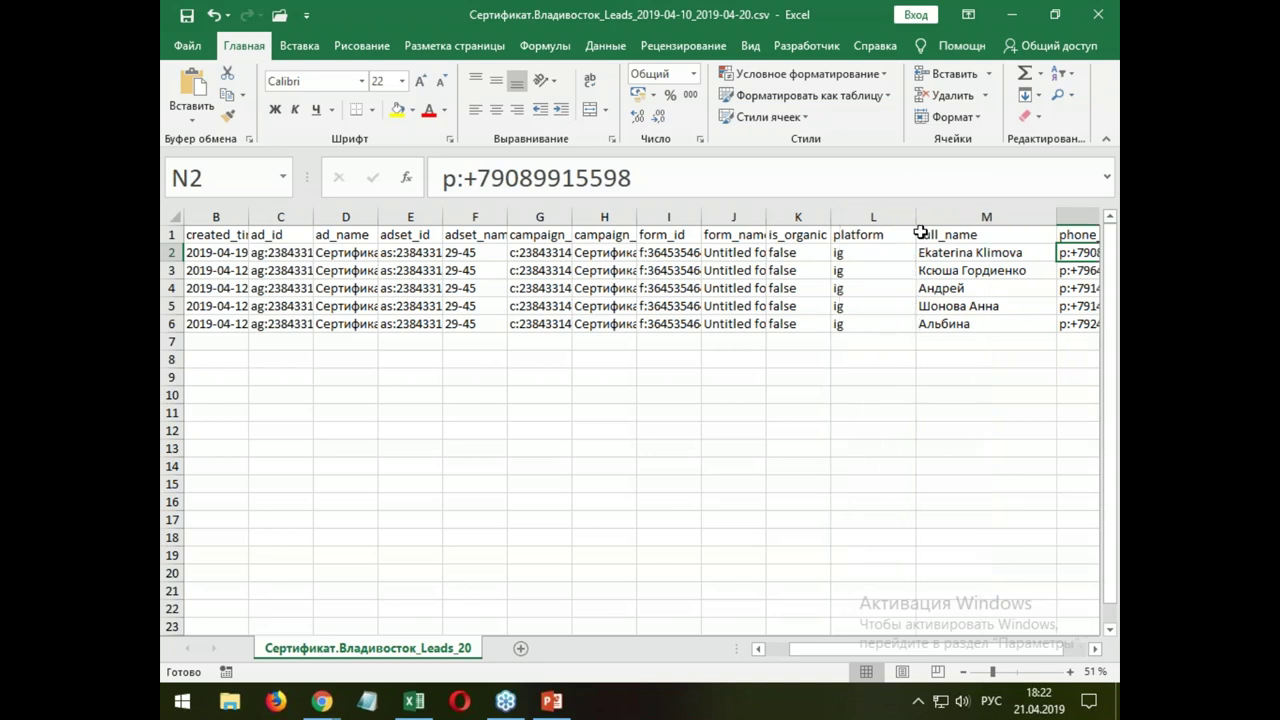
pyautogui.moveTo(900, 645); pyautogui.dragTo(960, 645)
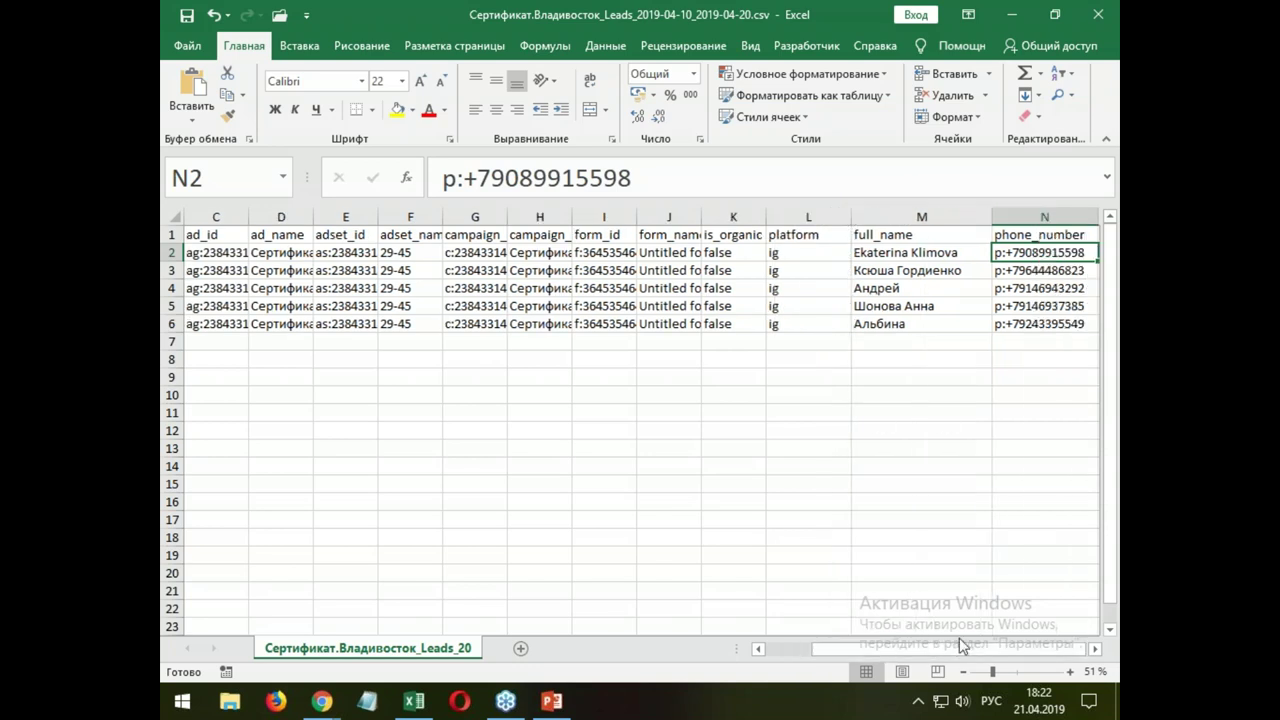
pyautogui.moveTo(940, 253); pyautogui.dragTo(1027, 326)
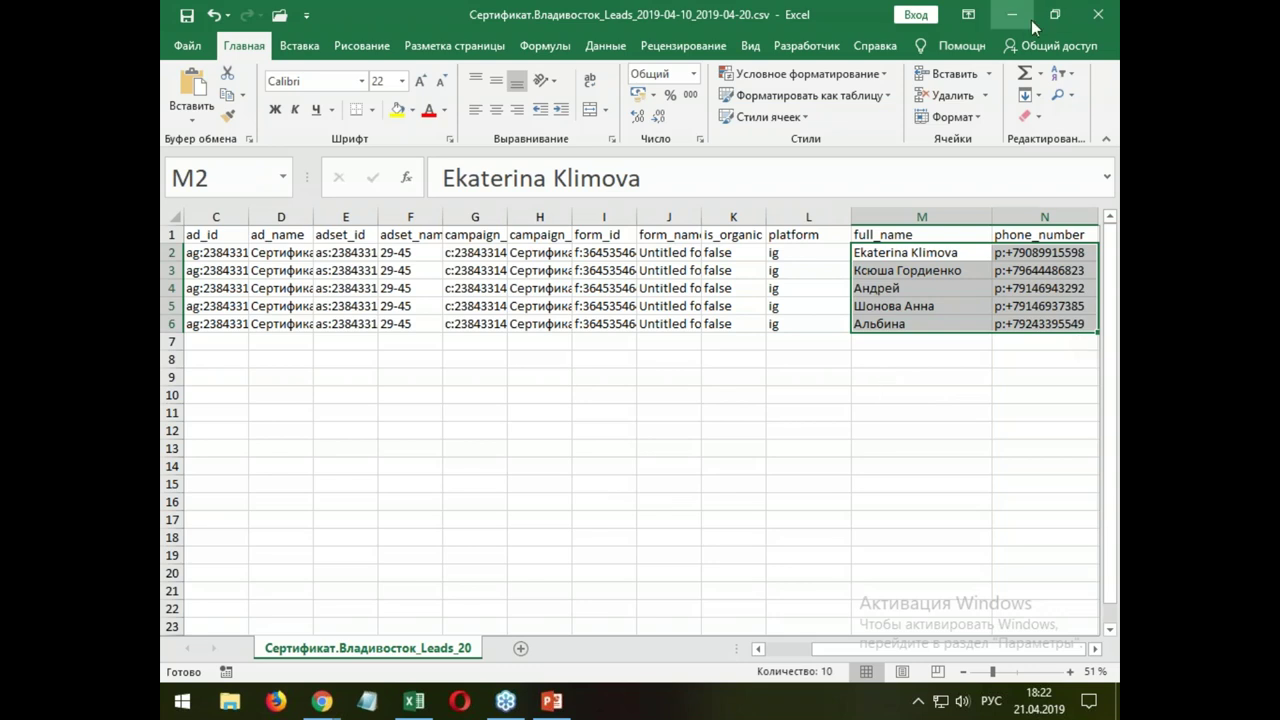
# - Close the leads workbook without saving and dismiss the leads download dialog in the maximized browser
pyautogui.click(1098, 15)
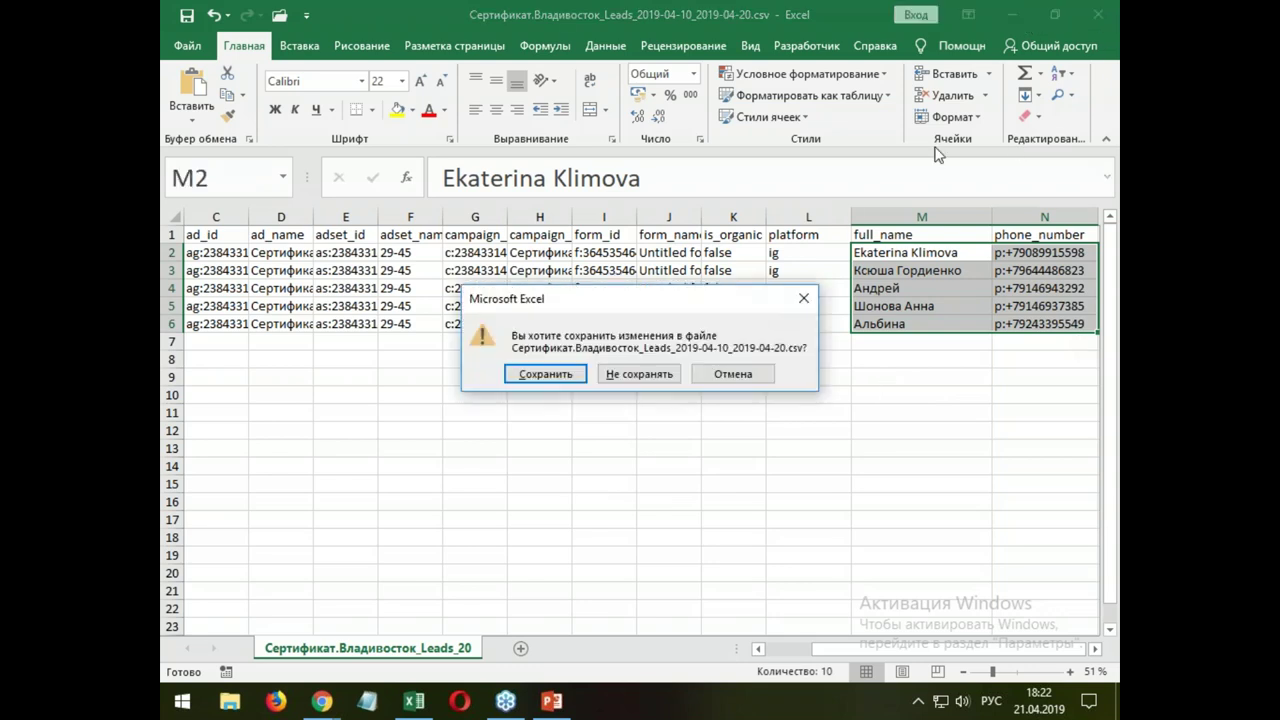
pyautogui.click(640, 378)
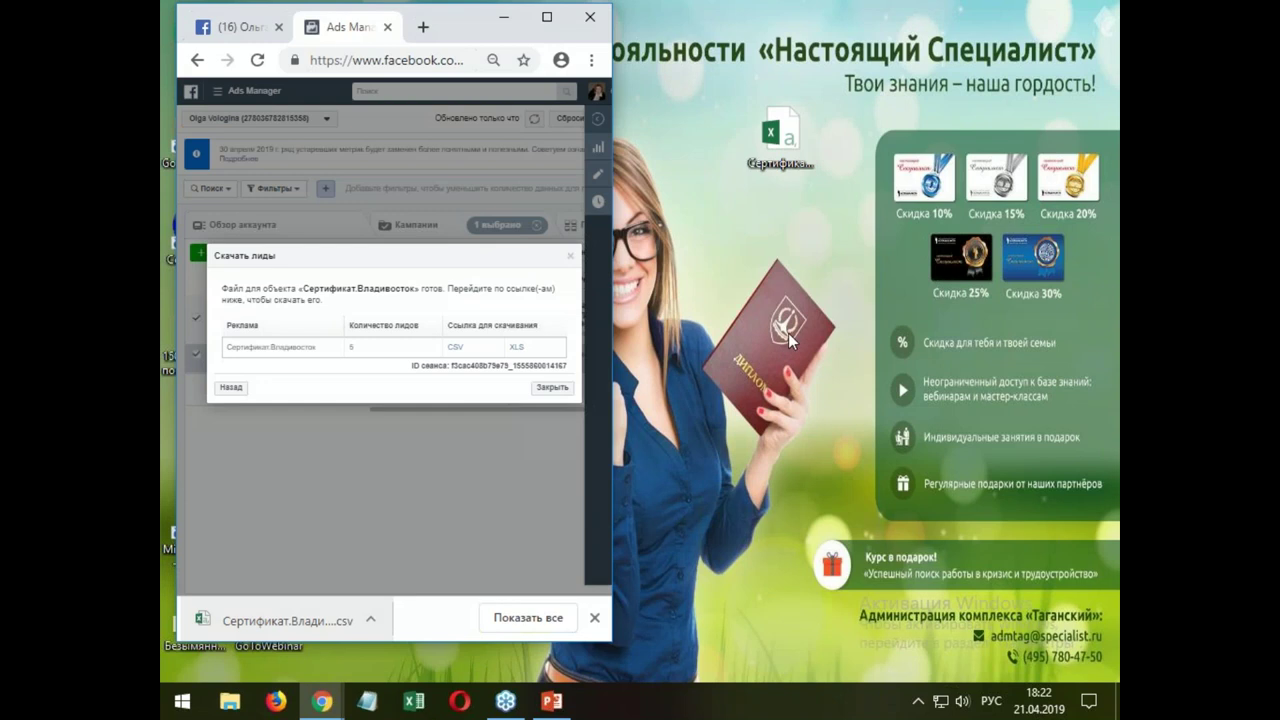
pyautogui.click(544, 18)
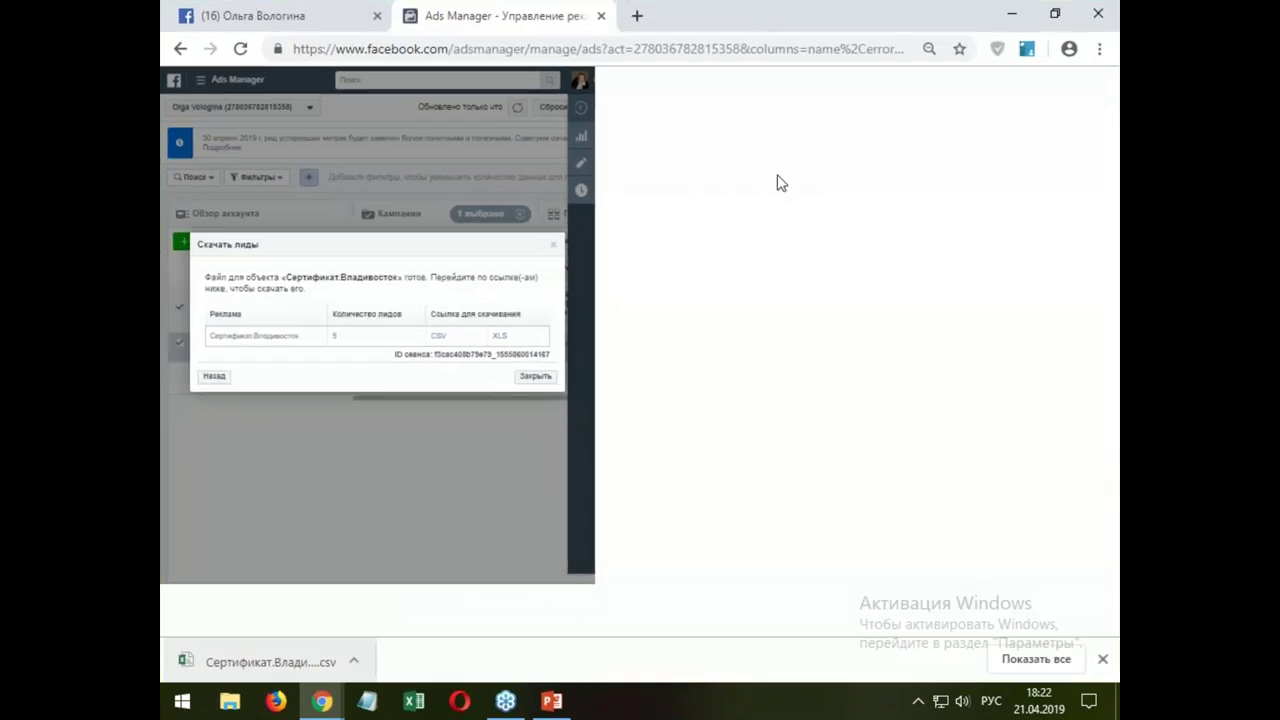
pyautogui.click(797, 353)
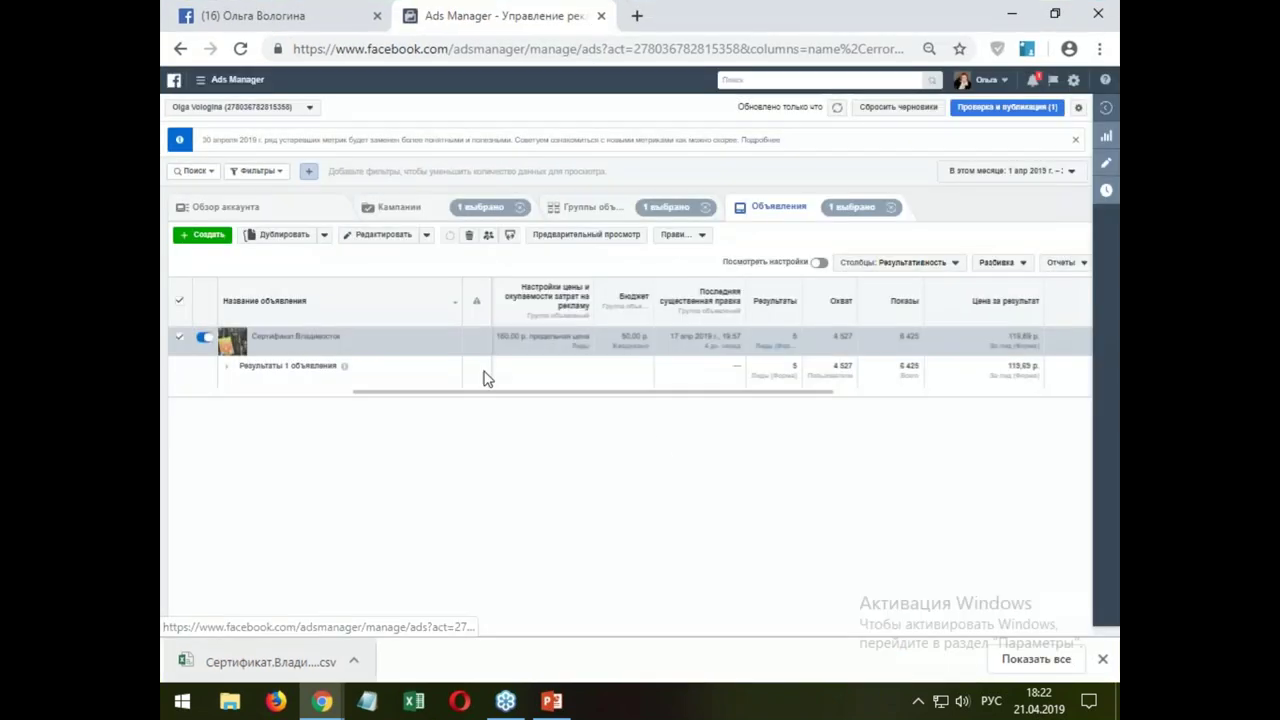
# - Go to the Ads Manager campaign list, start a new campaign and continue the saved «Генерация лидов1» draft
pyautogui.click(201, 83)
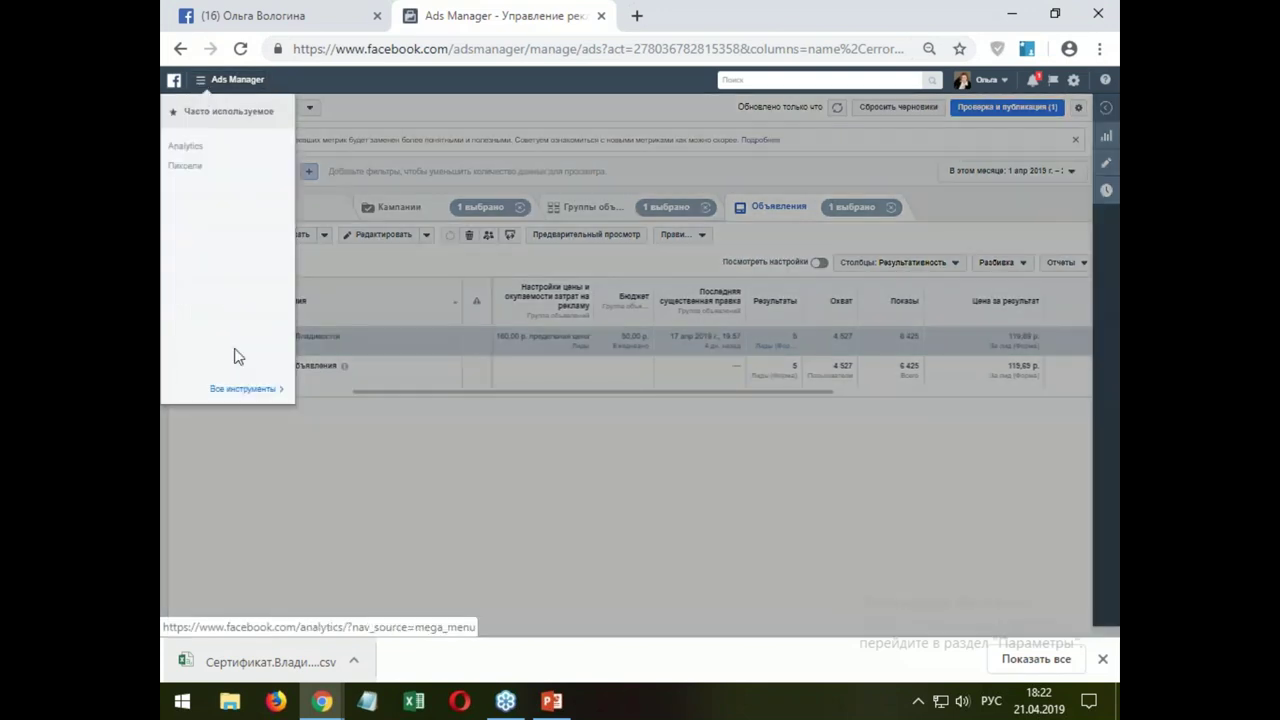
pyautogui.click(236, 389)
pyautogui.click(468, 168)
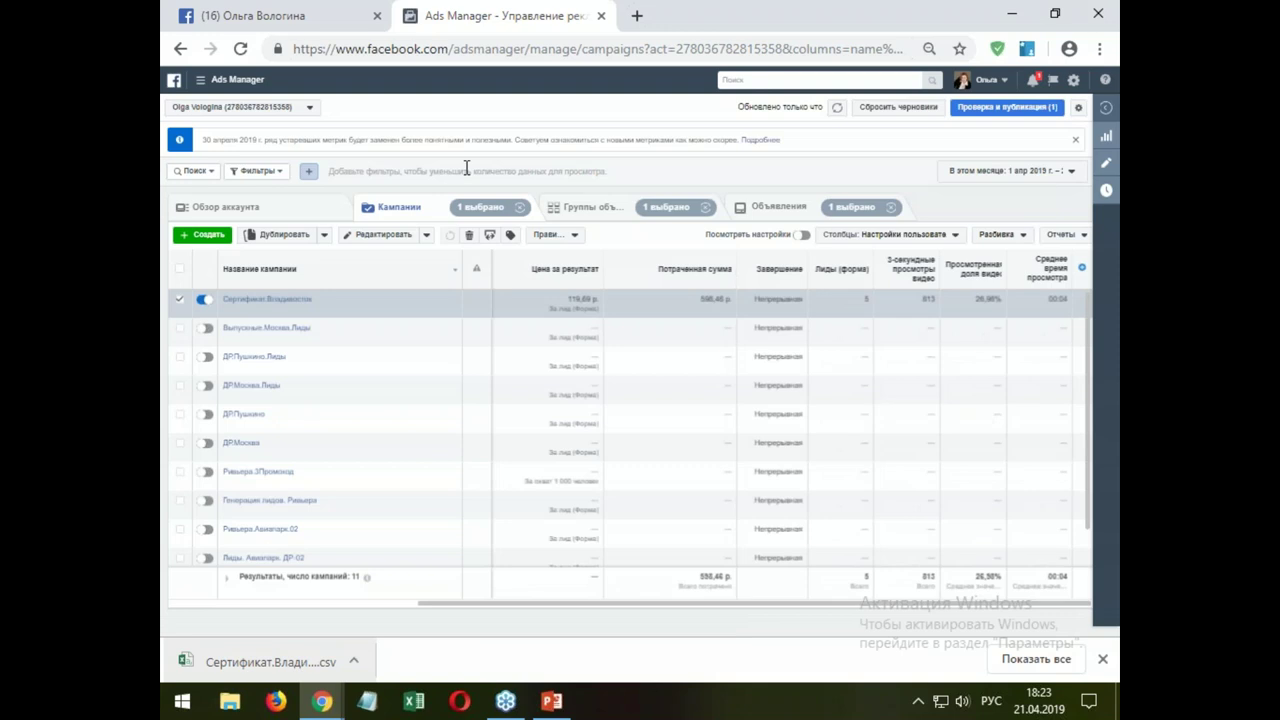
pyautogui.click(192, 237)
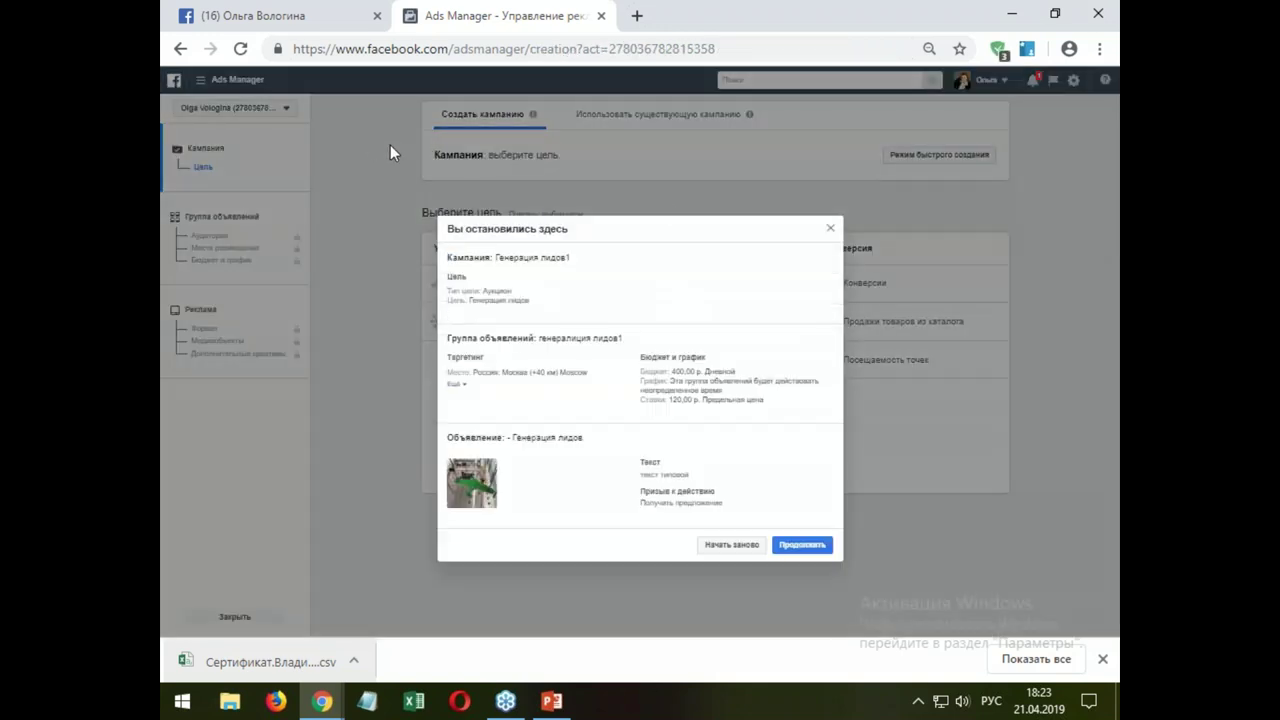
pyautogui.click(806, 546)
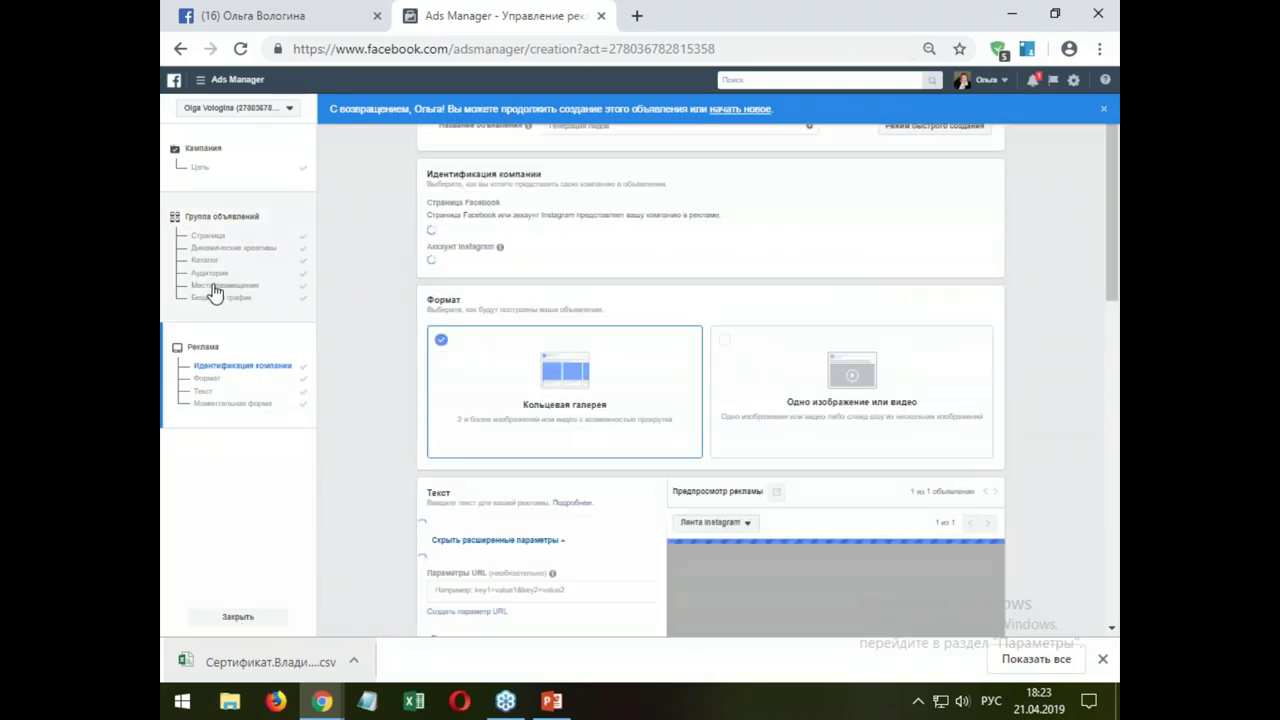
# - Examine the draft ad set's audience and placements, trying out all Facebook placements alongside the Instagram feed and clearing them again
pyautogui.click(214, 288)
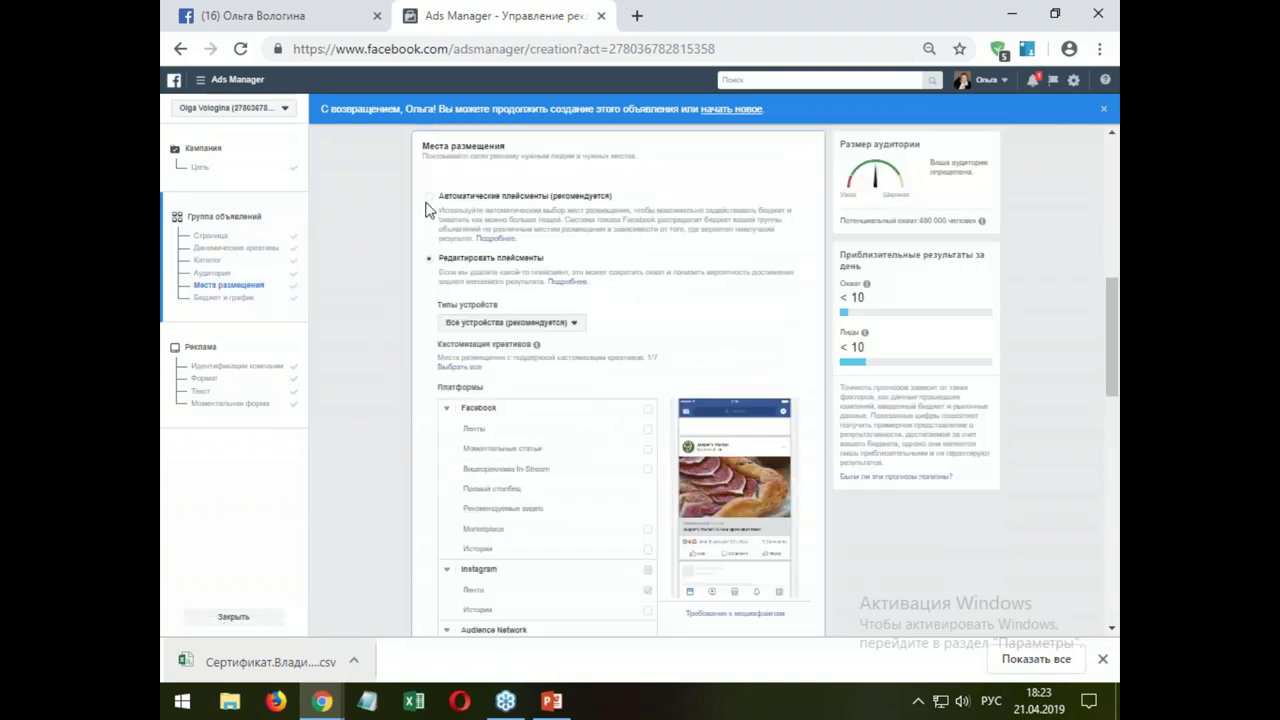
pyautogui.scroll(5, 445, 155)
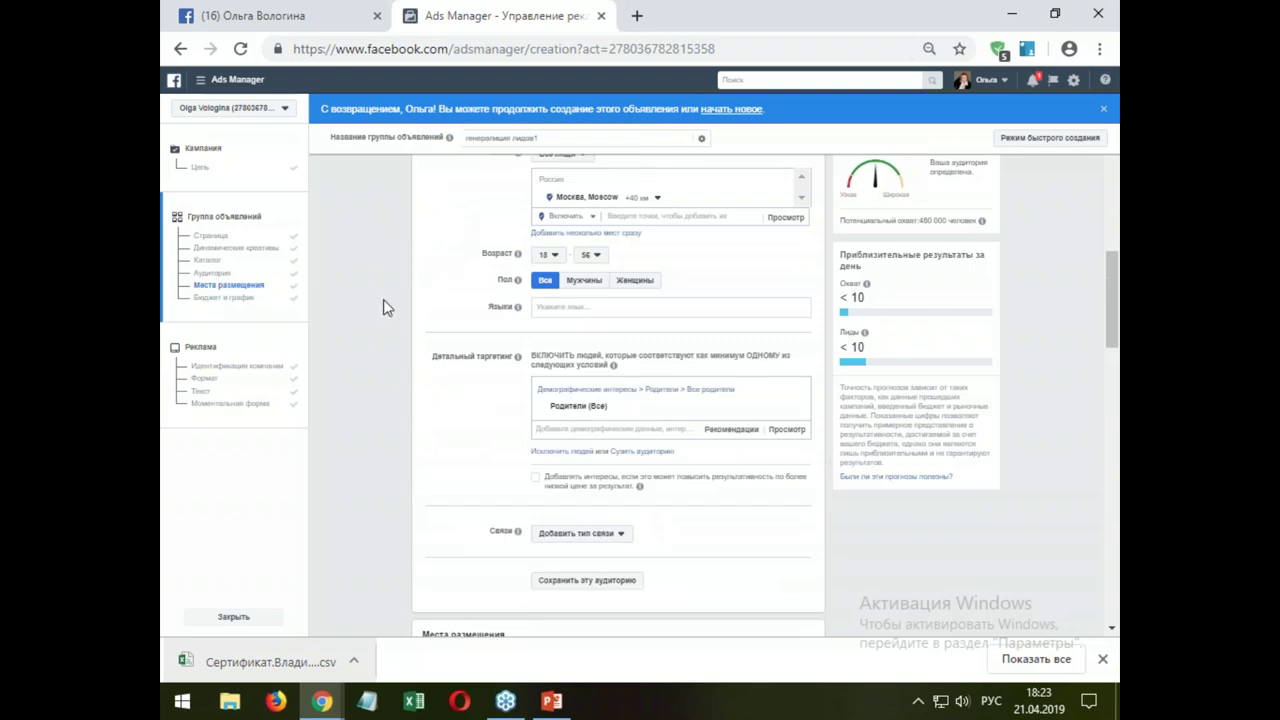
pyautogui.scroll(-4, 384, 294)
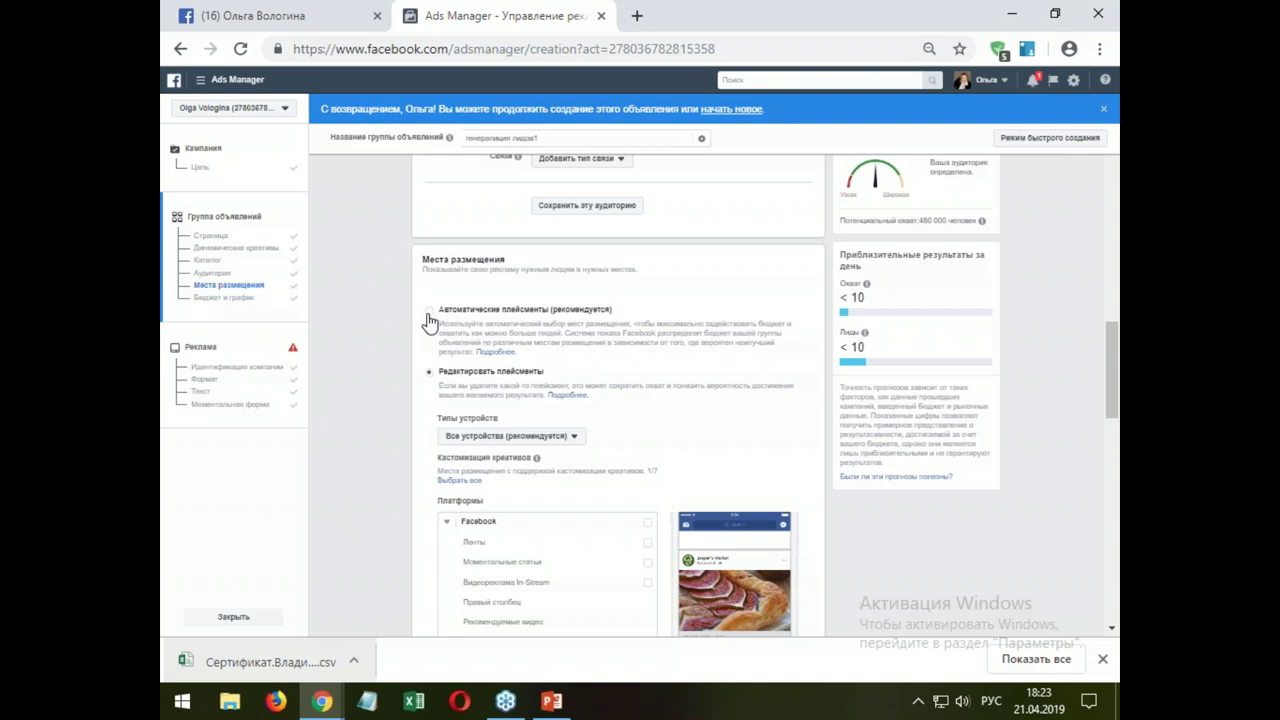
pyautogui.scroll(-3, 392, 380)
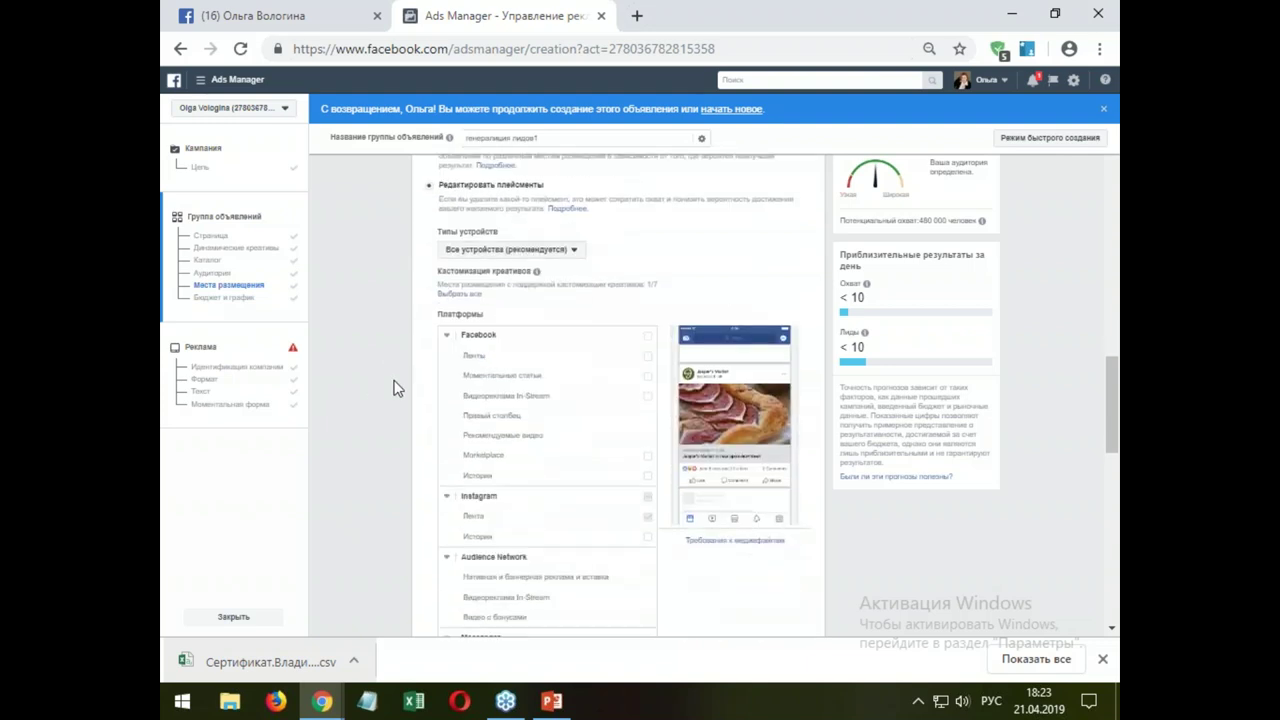
pyautogui.scroll(1, 390, 320)
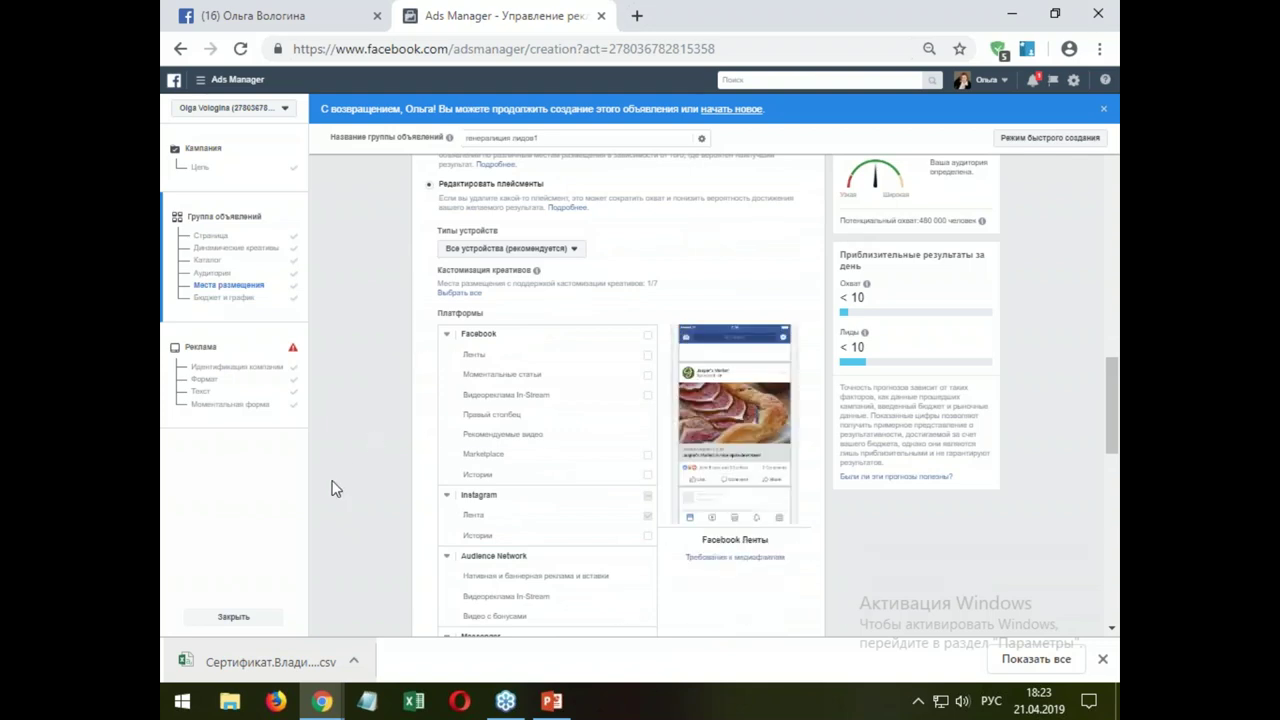
pyautogui.scroll(-1, 371, 395)
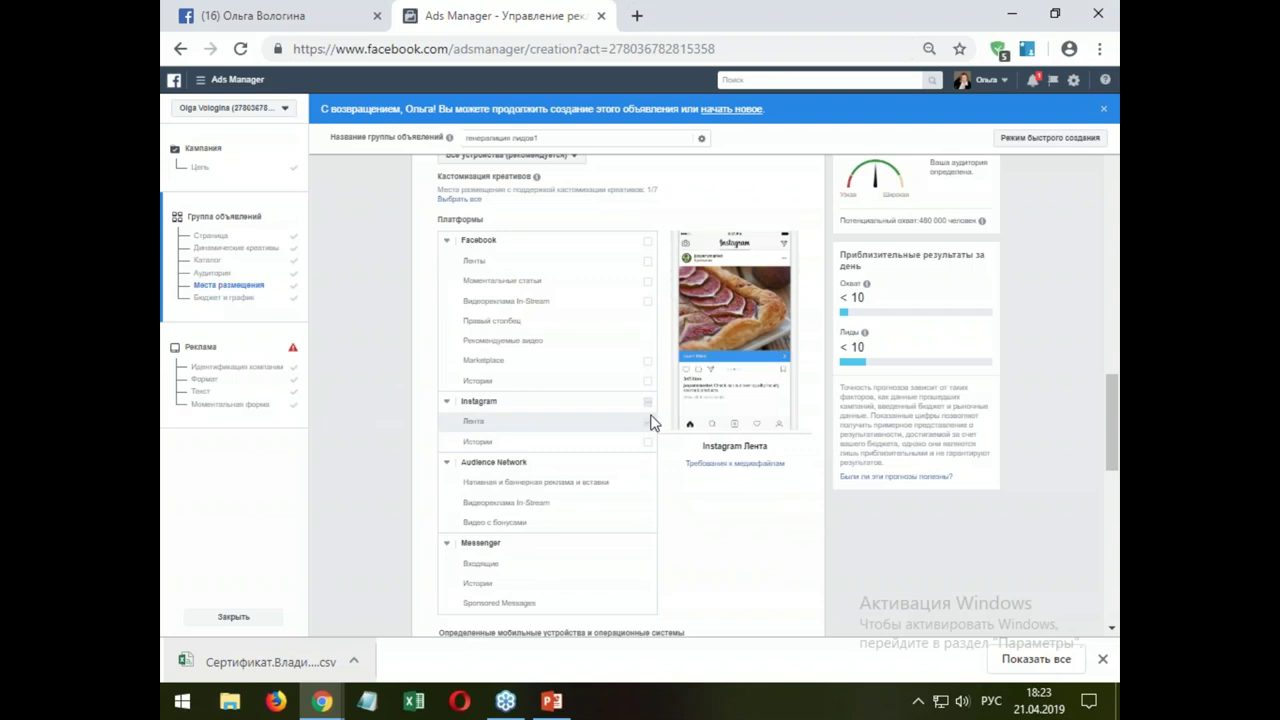
pyautogui.click(647, 244)
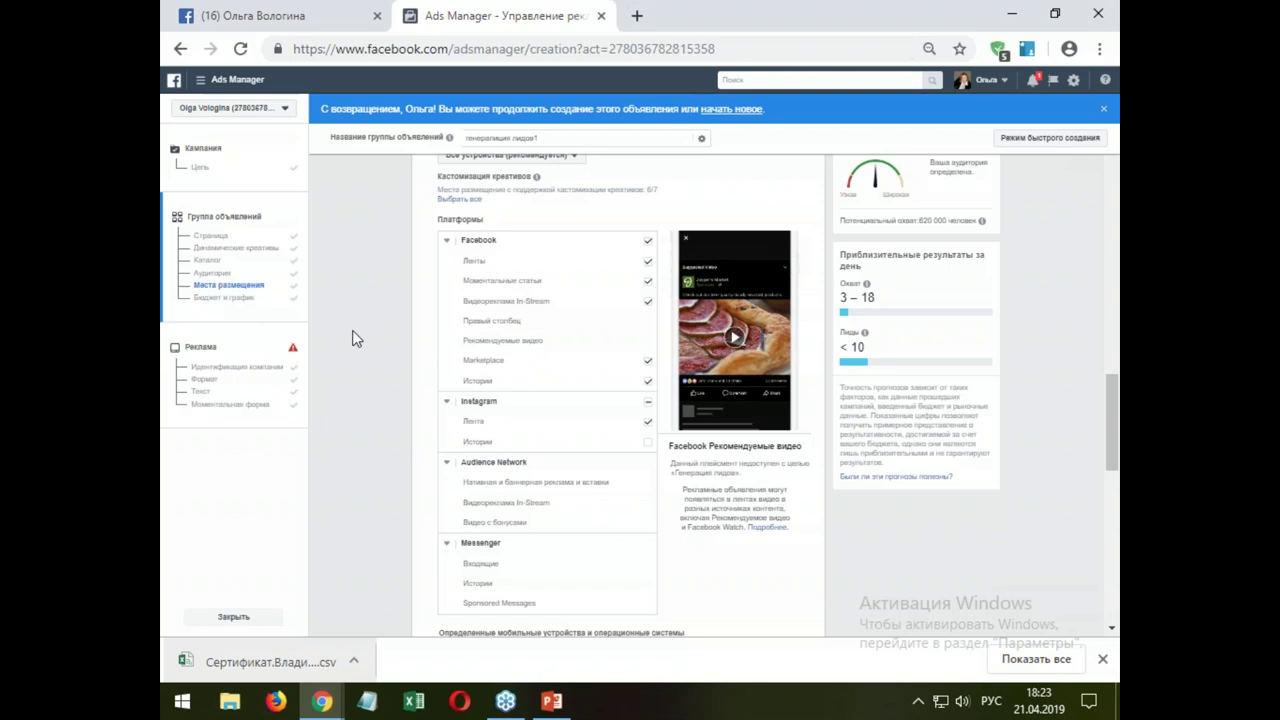
pyautogui.click(647, 244)
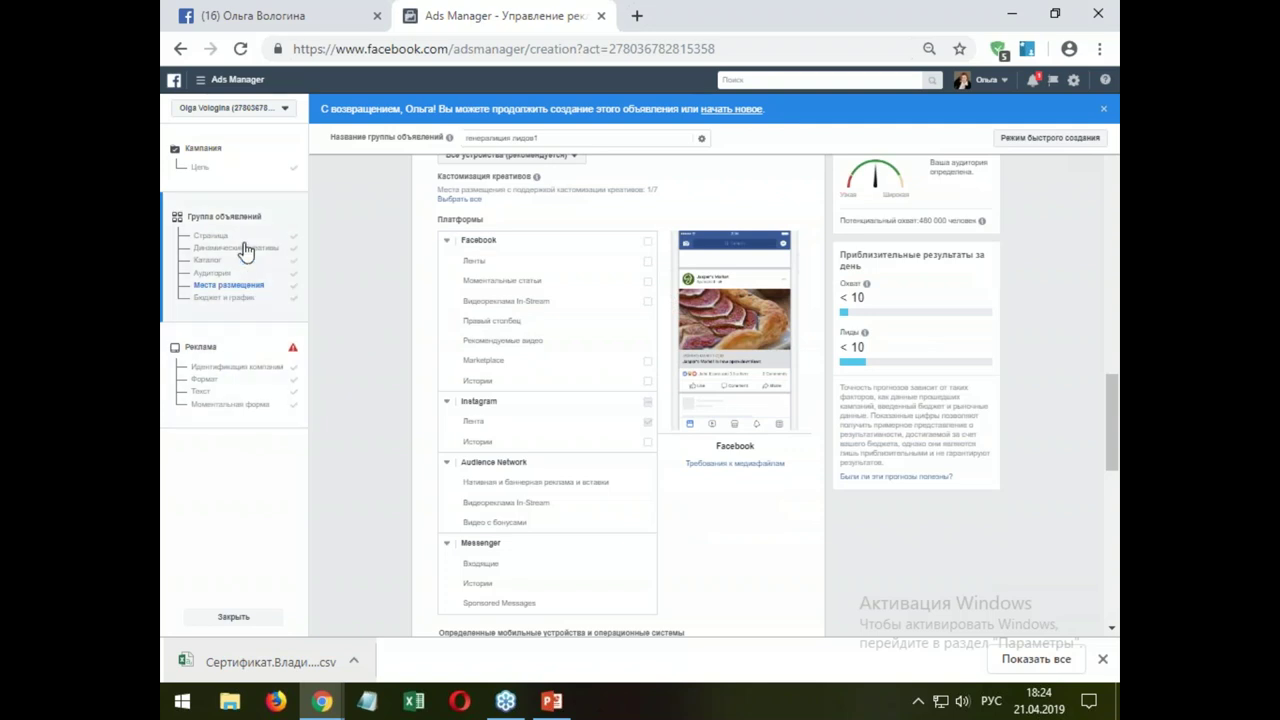
# - Return from the draft to the Ads Manager campaign list and reopen the downloaded leads CSV in Excel
pyautogui.click(230, 79)
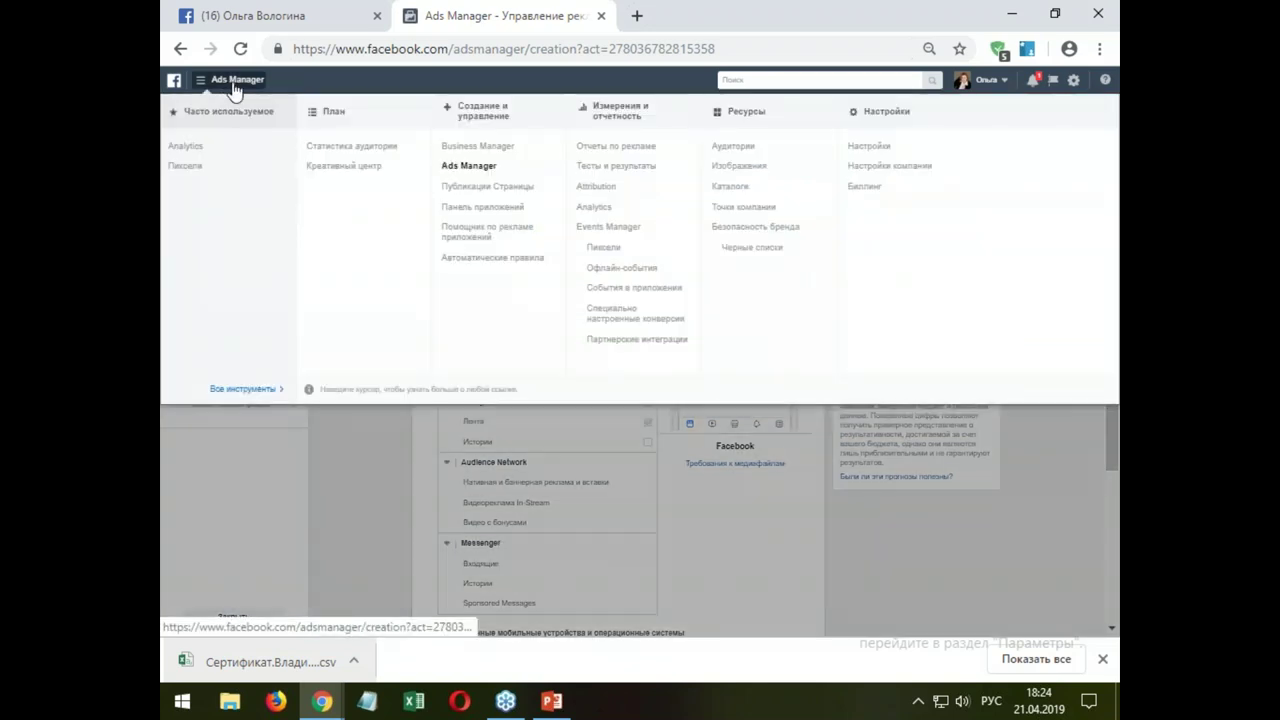
pyautogui.click(476, 172)
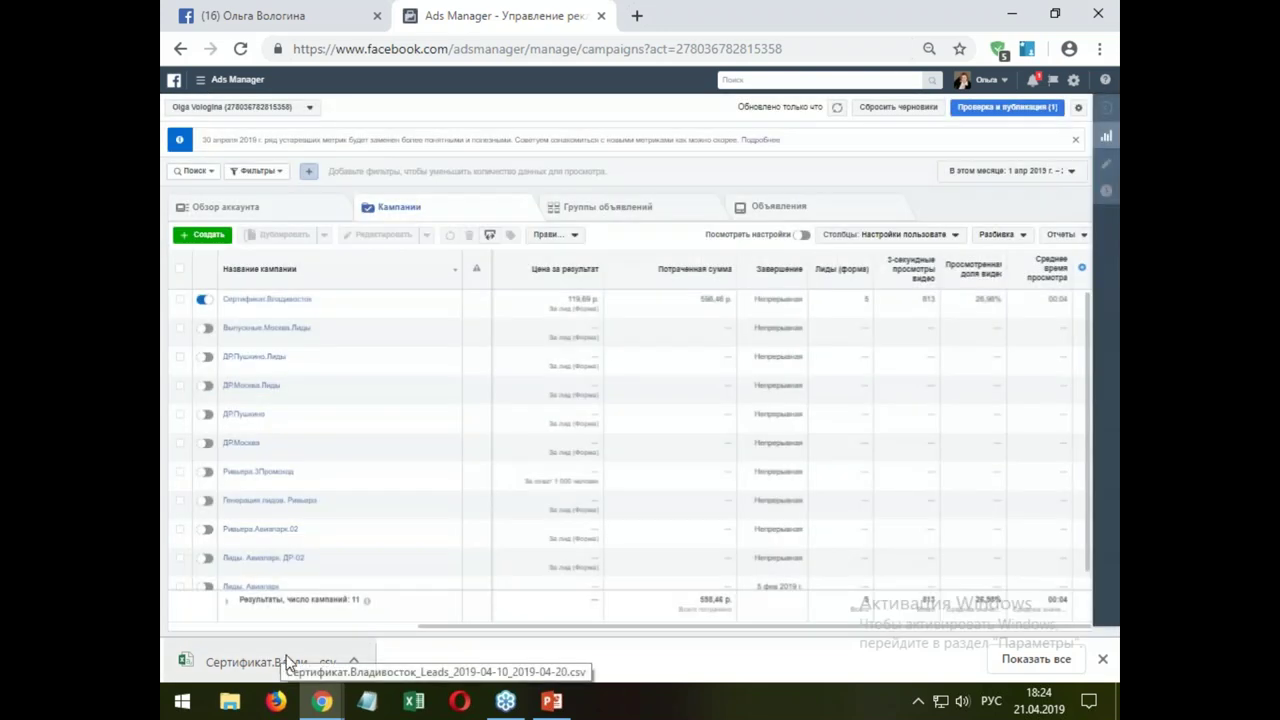
pyautogui.click(288, 662)
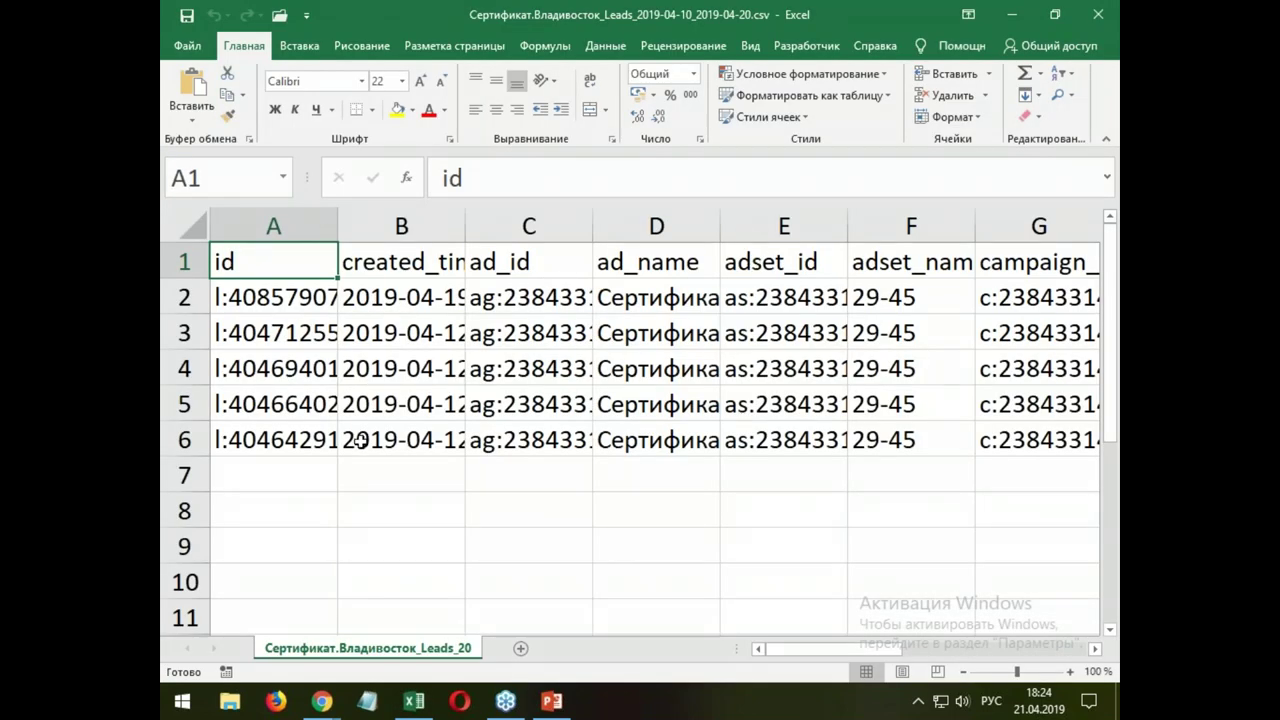
# - Zoom the leads sheet out to 51% and inspect the platform column and its first entry
pyautogui.moveTo(1016, 672); pyautogui.dragTo(992, 673)
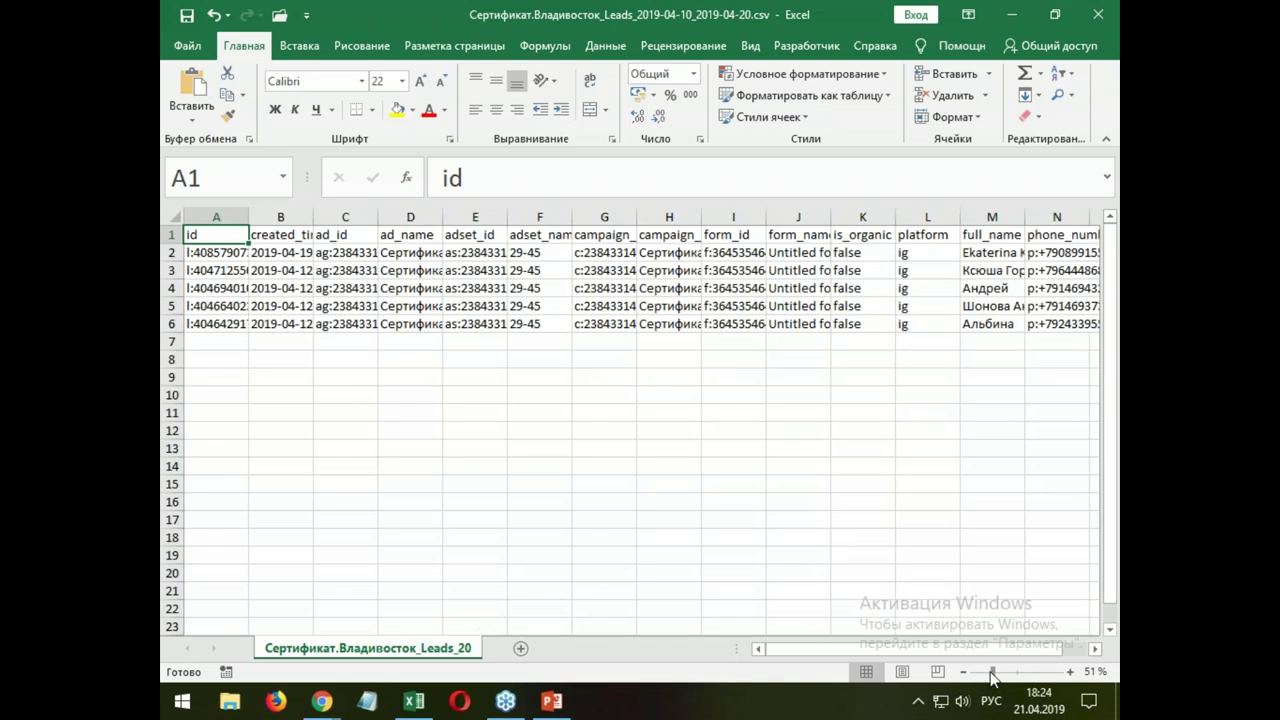
pyautogui.click(928, 216)
pyautogui.click(910, 252)
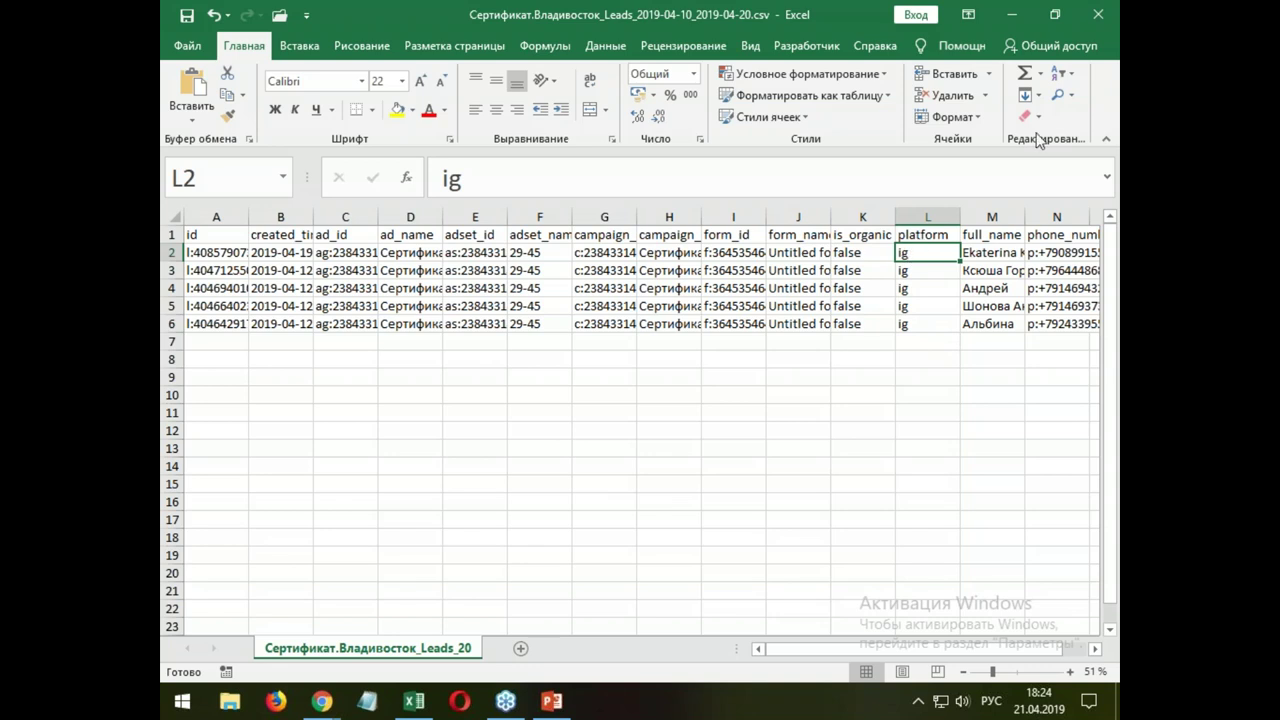
# - Close the leads CSV, restore the browser to a smaller window and reopen the CSV from the desktop in Excel
pyautogui.click(1098, 14)
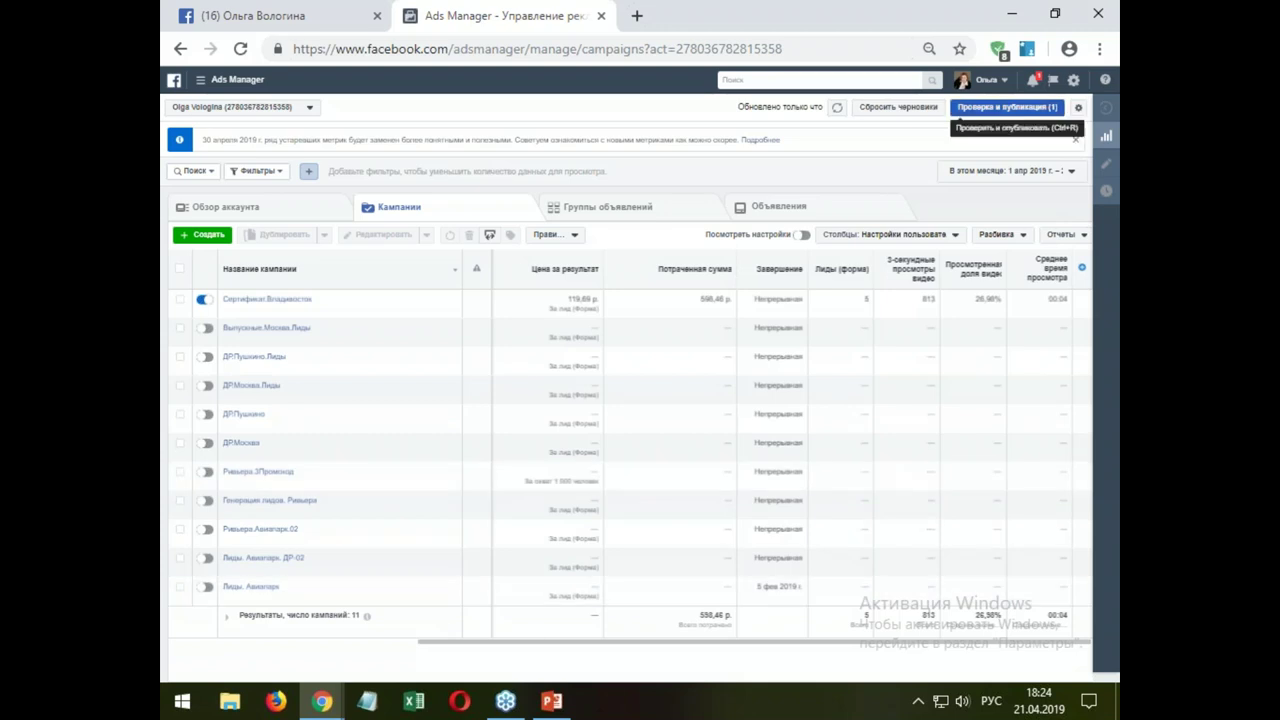
pyautogui.click(1054, 14)
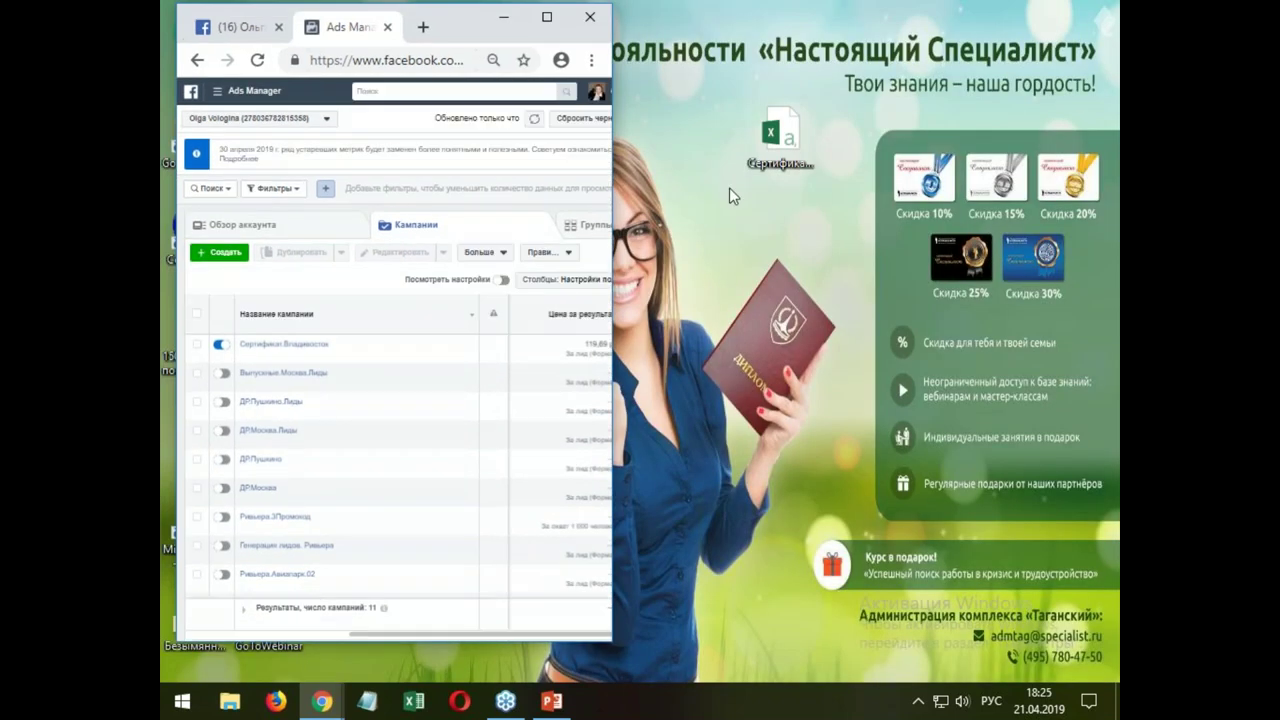
pyautogui.doubleClick(781, 135)
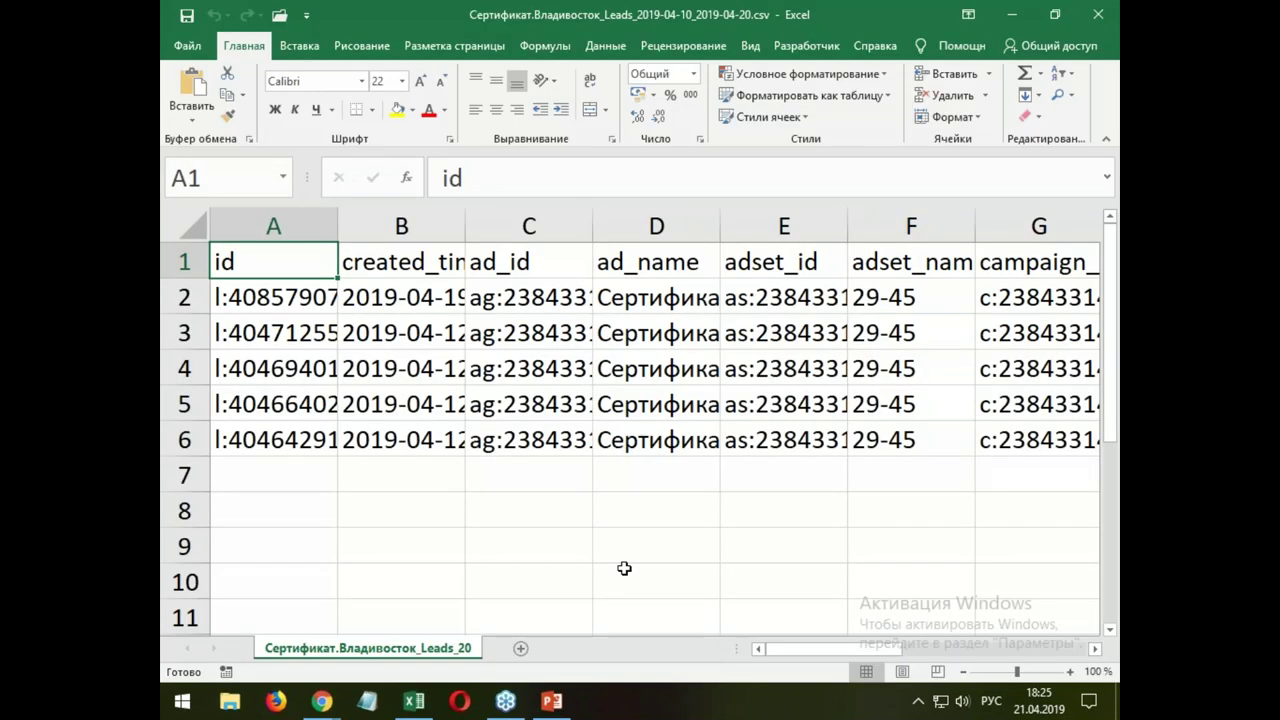
# - Zoom the leads sheet out to 46% and examine the platform column, from its first entry down to the empty cells below the leads
pyautogui.click(993, 672)
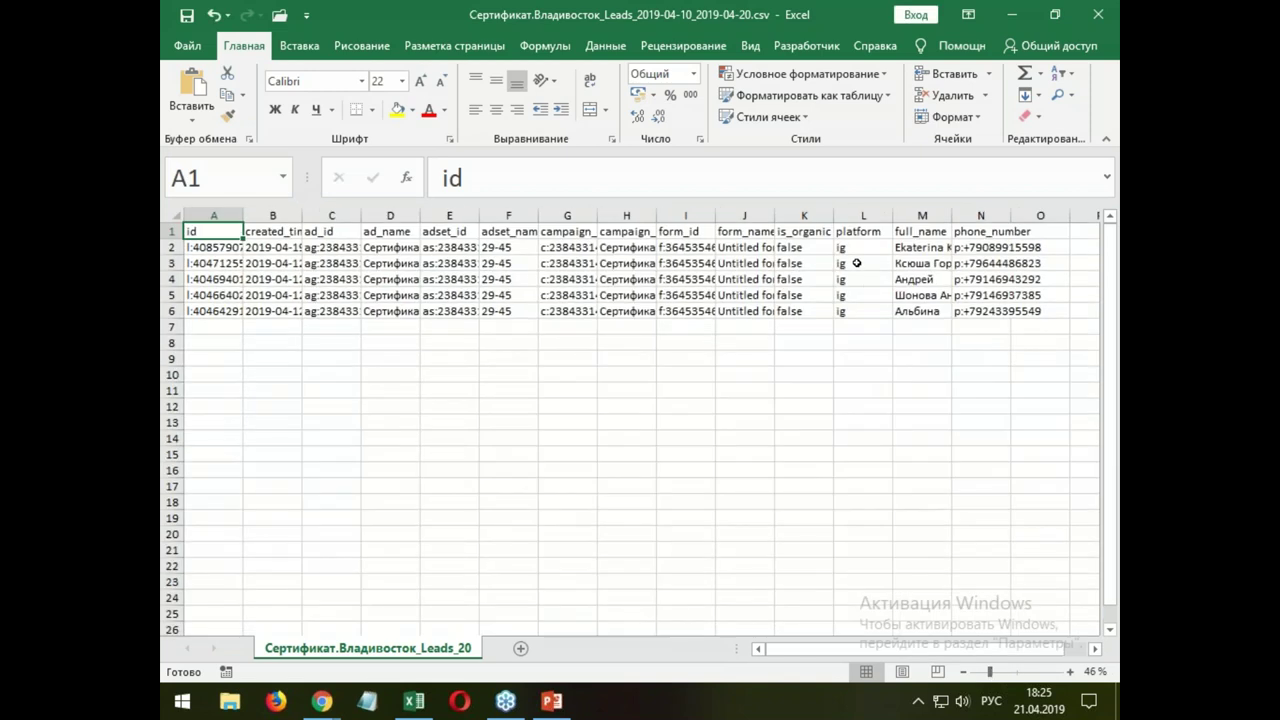
pyautogui.click(855, 216)
pyautogui.click(848, 248)
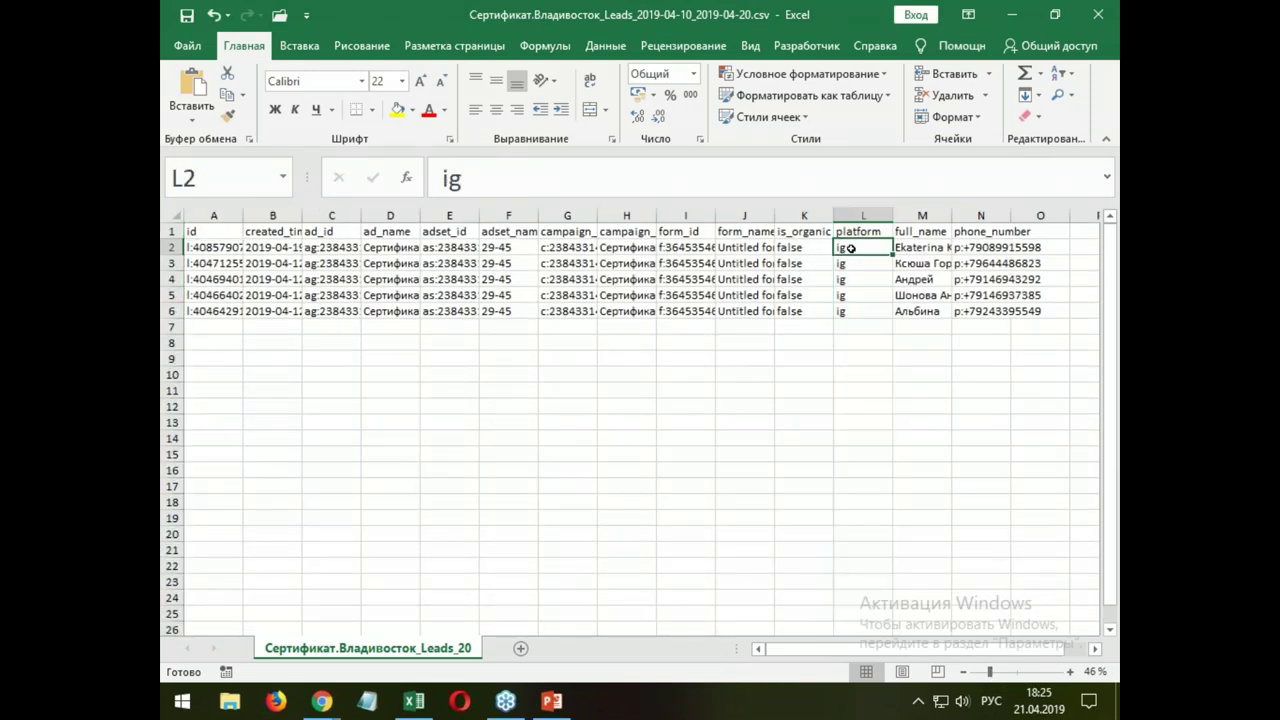
pyautogui.click(840, 327)
pyautogui.click(850, 343)
pyautogui.click(852, 376)
pyautogui.click(853, 391)
pyautogui.click(843, 422)
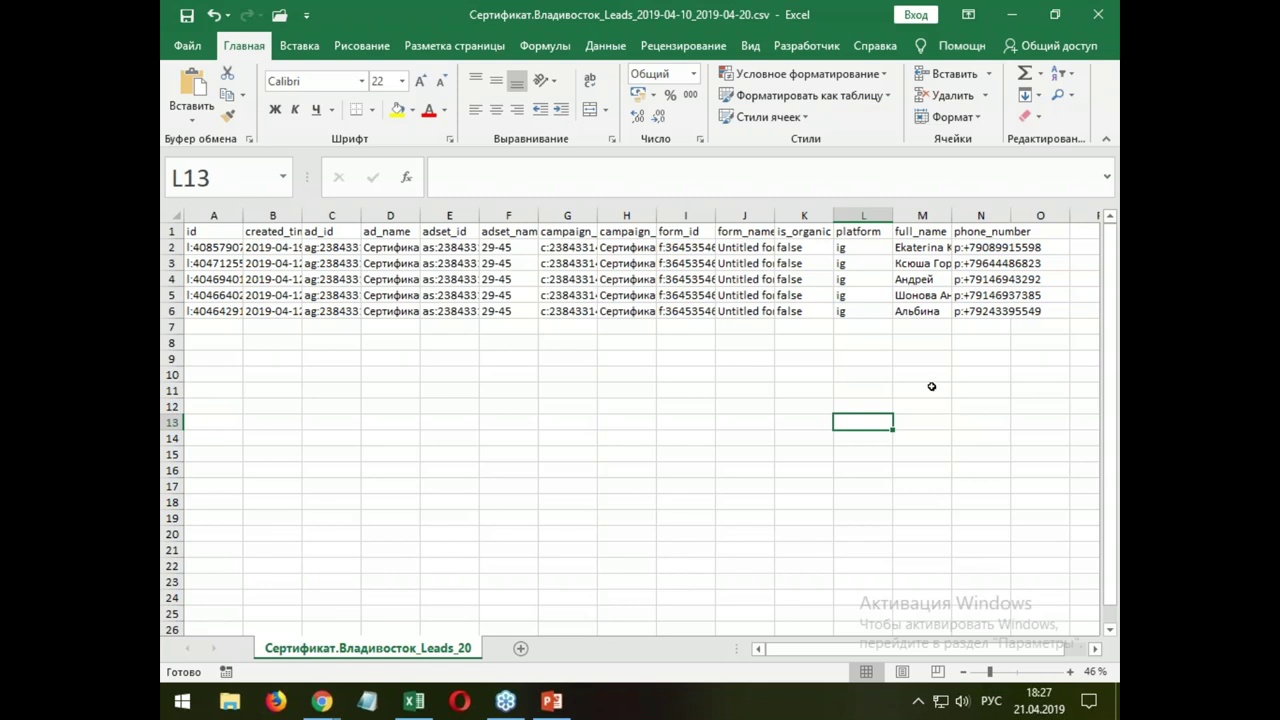
# - Close the leads CSV and minimize the Ads Manager browser window to return to the desktop
pyautogui.click(1100, 18)
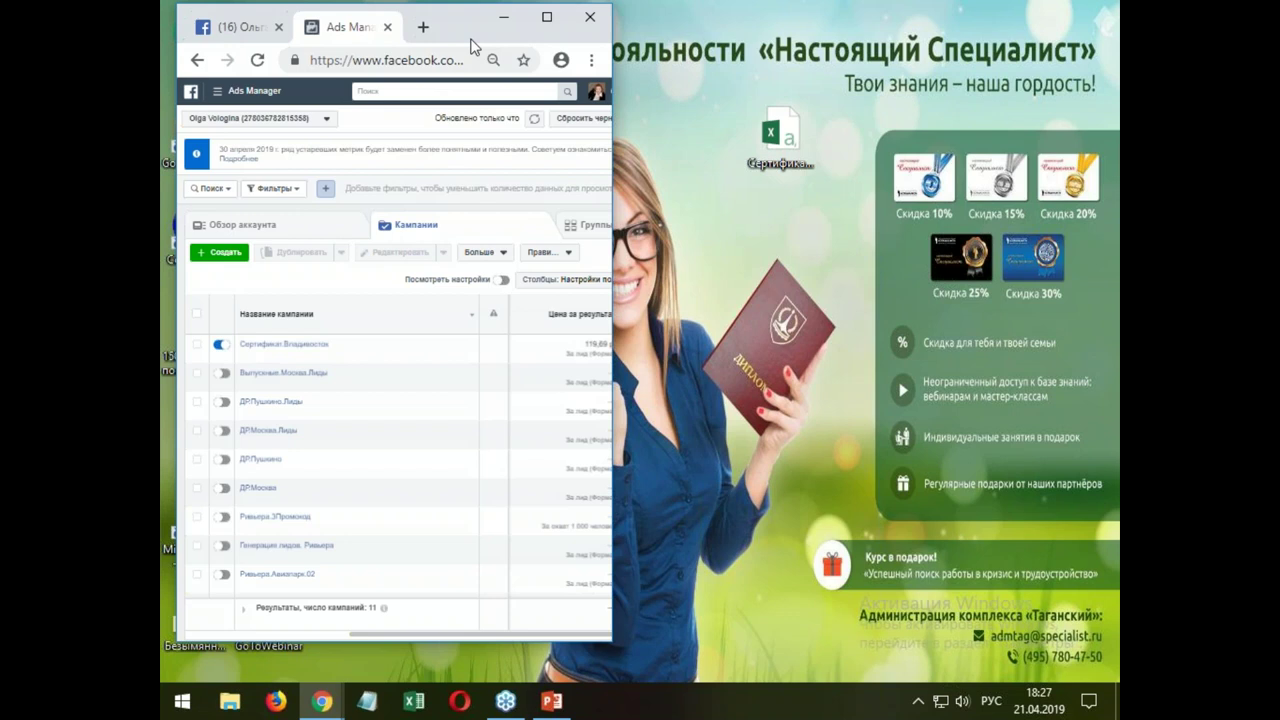
pyautogui.click(504, 17)
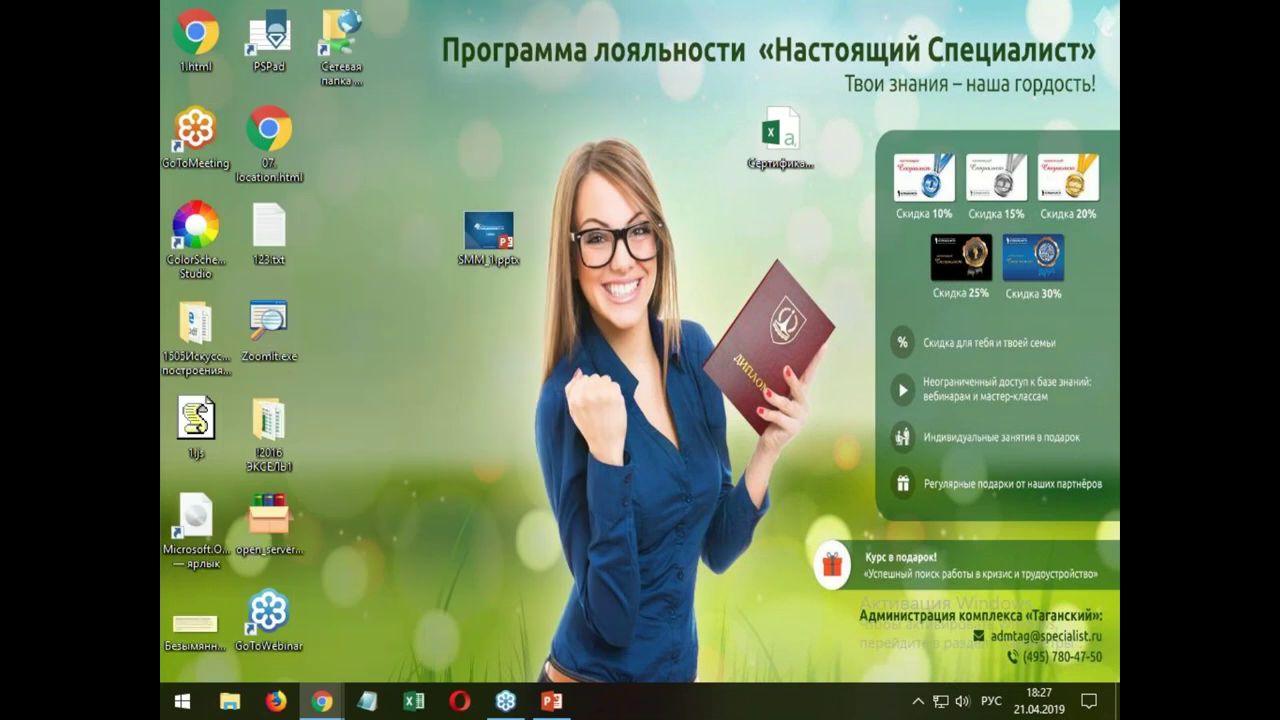